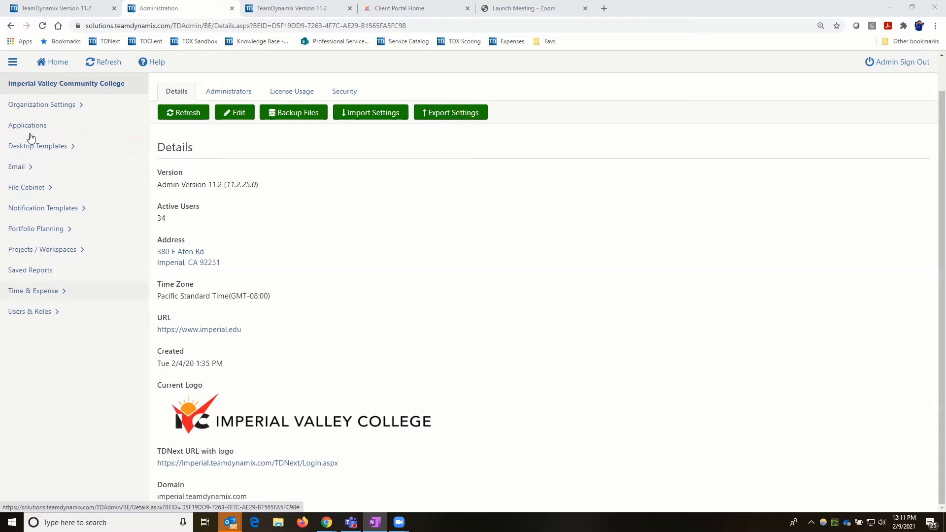
- Go to Applications > Users & Roles > Groups to list the four admin groups
{"action": "left_click", "coordinate": [28, 126]}
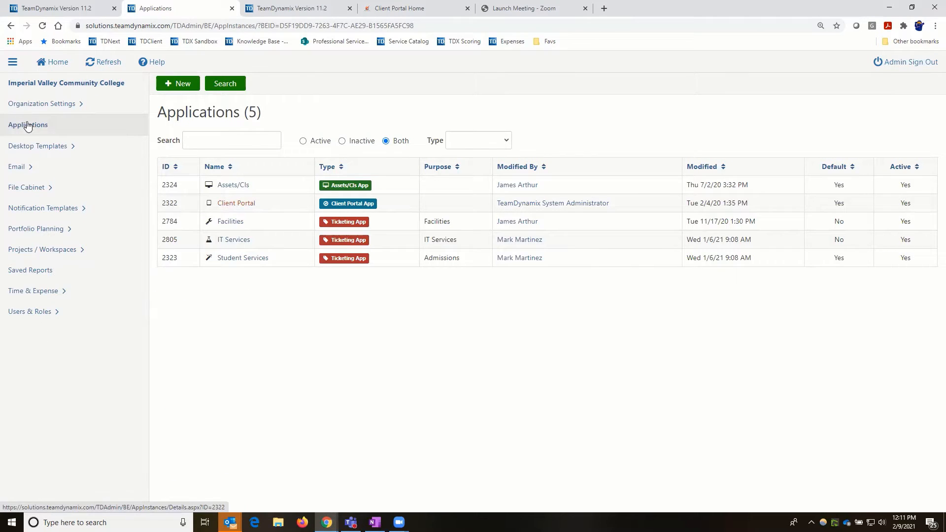
{"action": "left_click", "coordinate": [27, 313]}
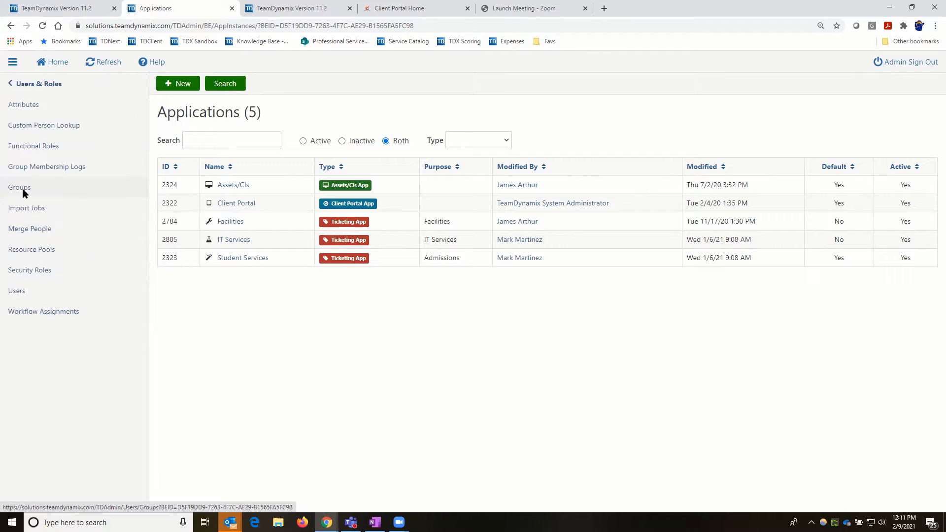
{"action": "left_click", "coordinate": [22, 189]}
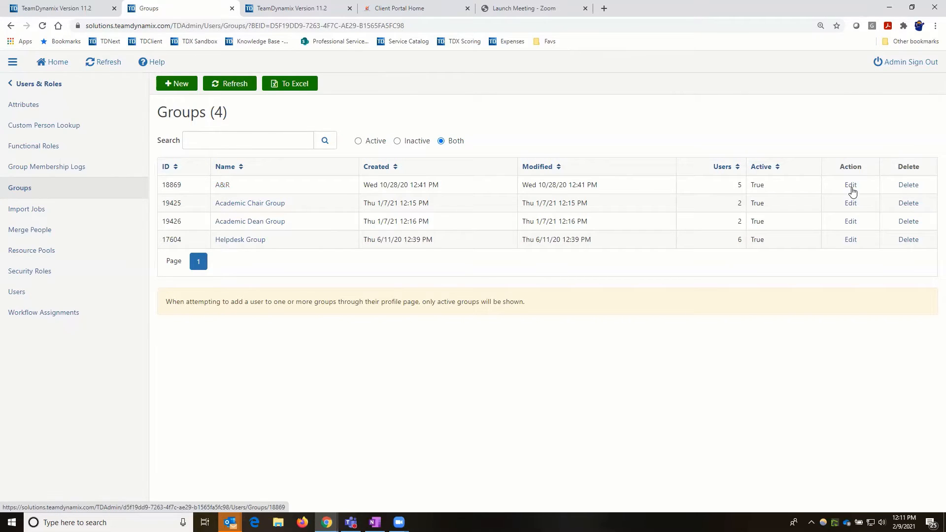
- Edit the A&R group's name to 'Admissons & Records' and save it
{"action": "left_click", "coordinate": [243, 190]}
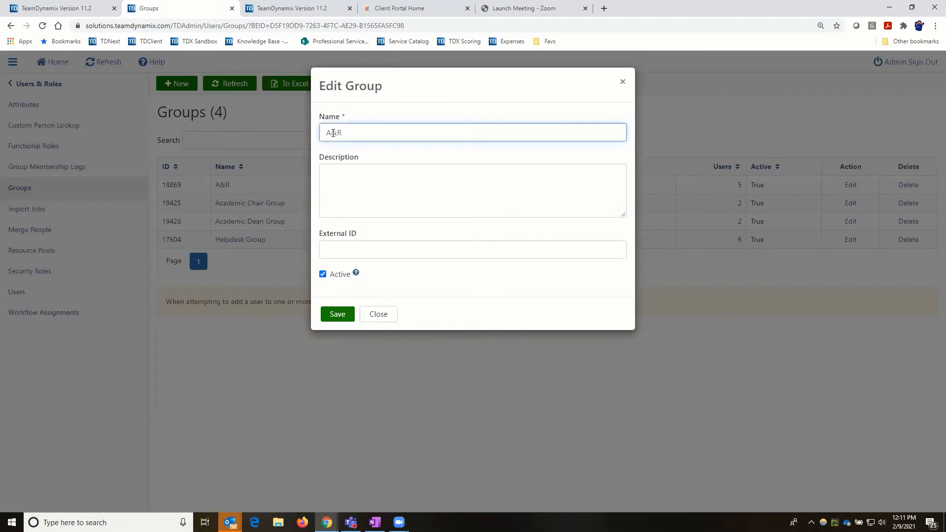
{"action": "left_click", "coordinate": [334, 133]}
{"action": "type", "text": "dmissons"}
{"action": "key", "text": "Right"}
{"action": "type", "text": "Records"}
{"action": "left_click", "coordinate": [326, 319]}
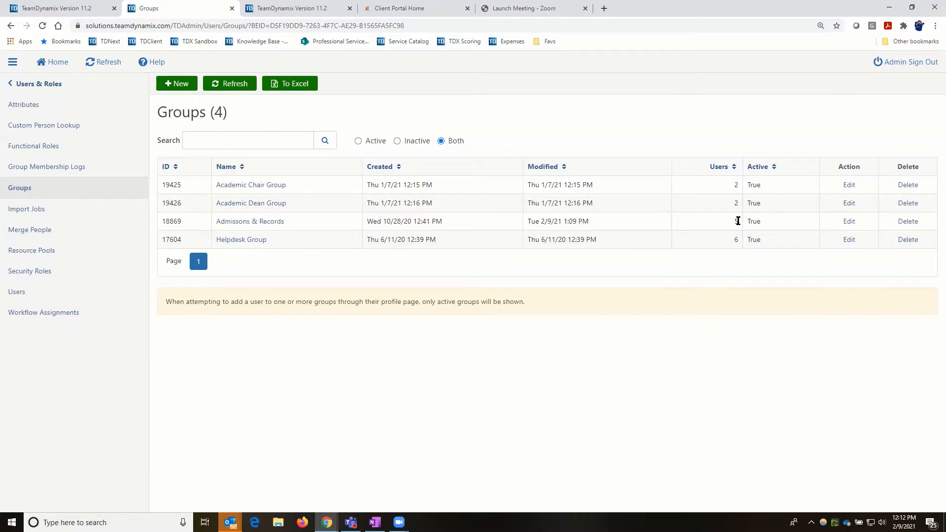
{"action": "left_click", "coordinate": [265, 224]}
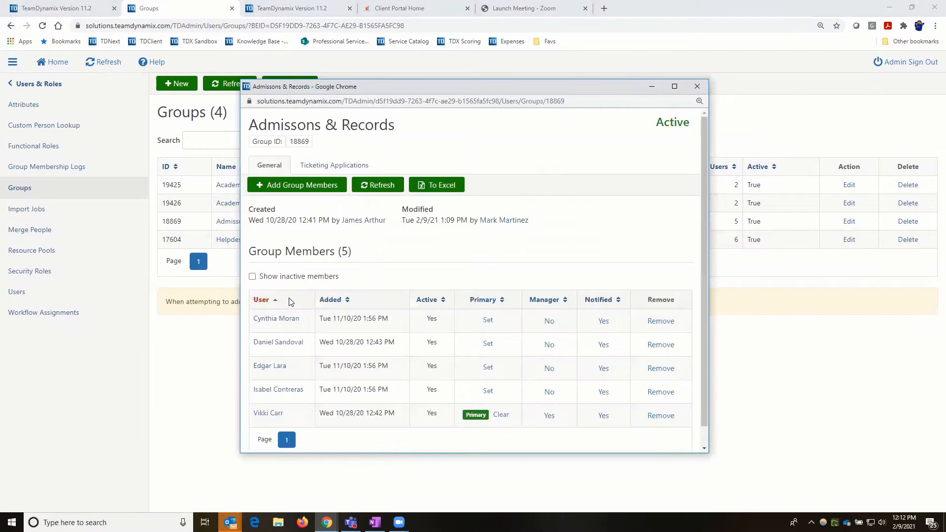
{"action": "scroll", "coordinate": [281, 390], "scroll_direction": "down", "scroll_amount": 1}
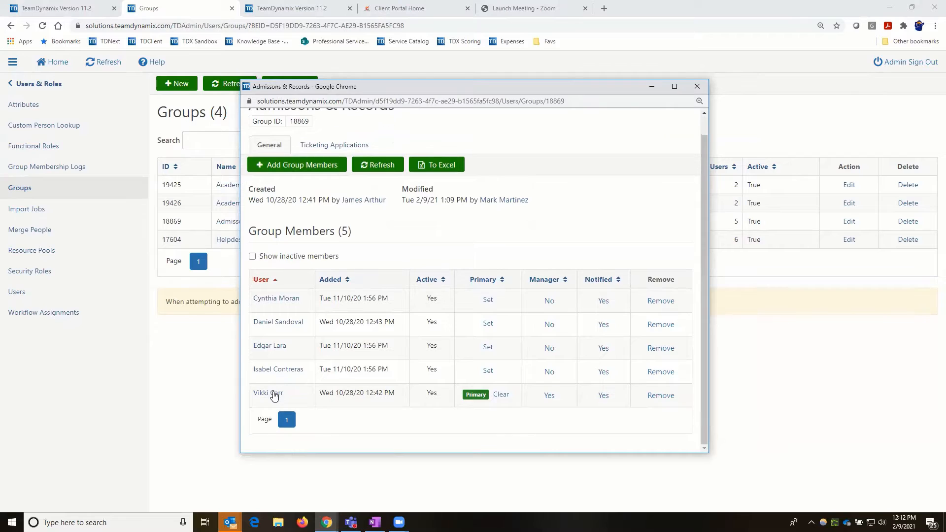
{"action": "left_click", "coordinate": [274, 395]}
{"action": "left_click_drag", "start_coordinate": [249, 232], "coordinate": [334, 237]}
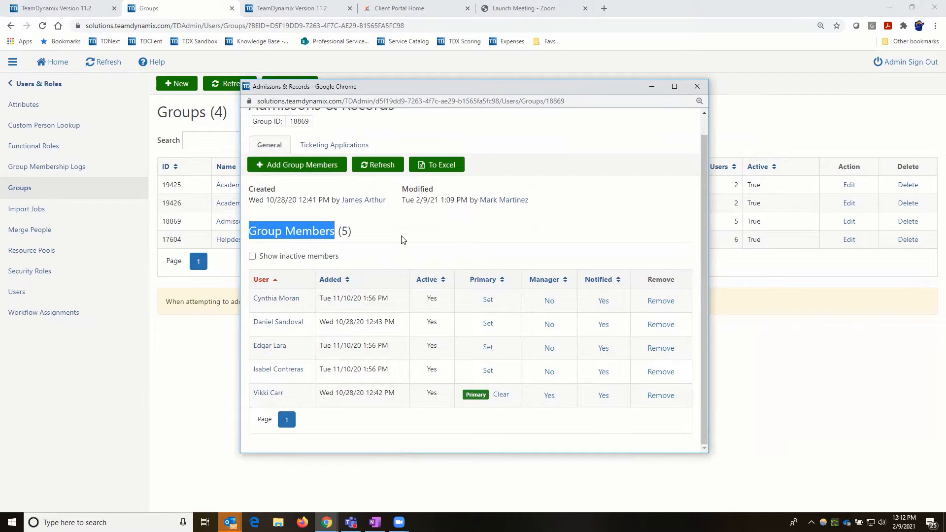
{"action": "left_click", "coordinate": [697, 88]}
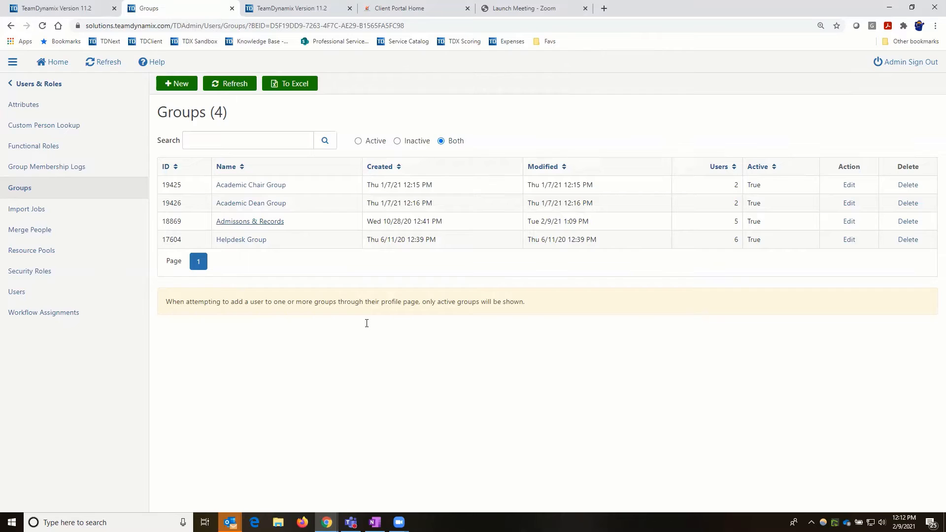
- Return to Applications, open Student Services, and list its 11 ticket forms
{"action": "left_click", "coordinate": [252, 222]}
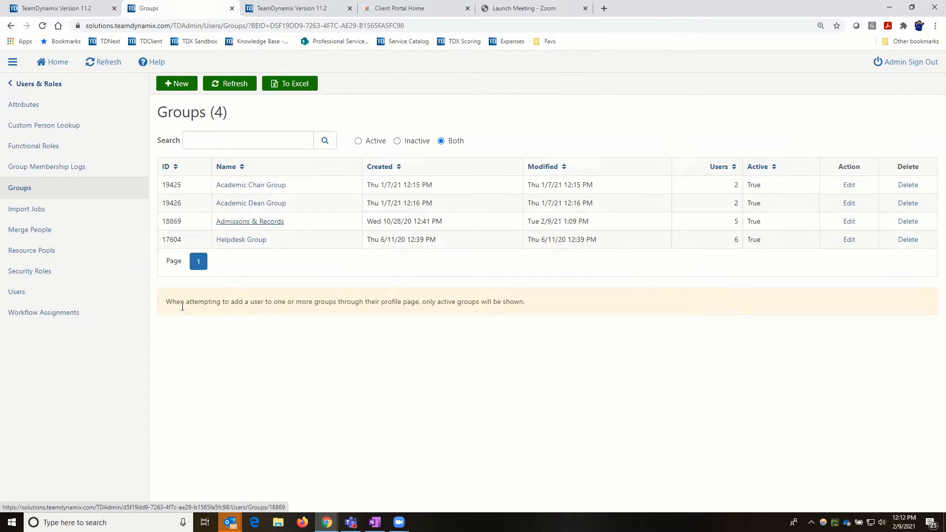
{"action": "left_click", "coordinate": [25, 85]}
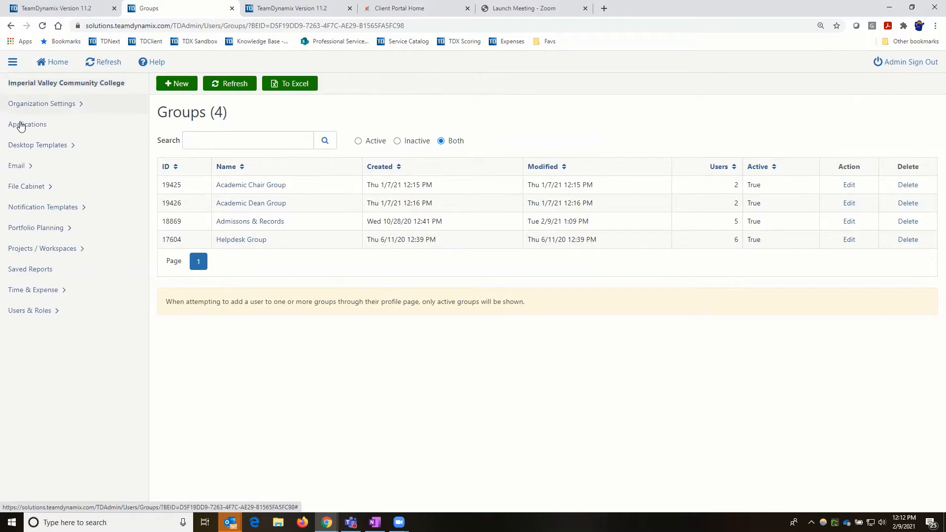
{"action": "left_click", "coordinate": [20, 127]}
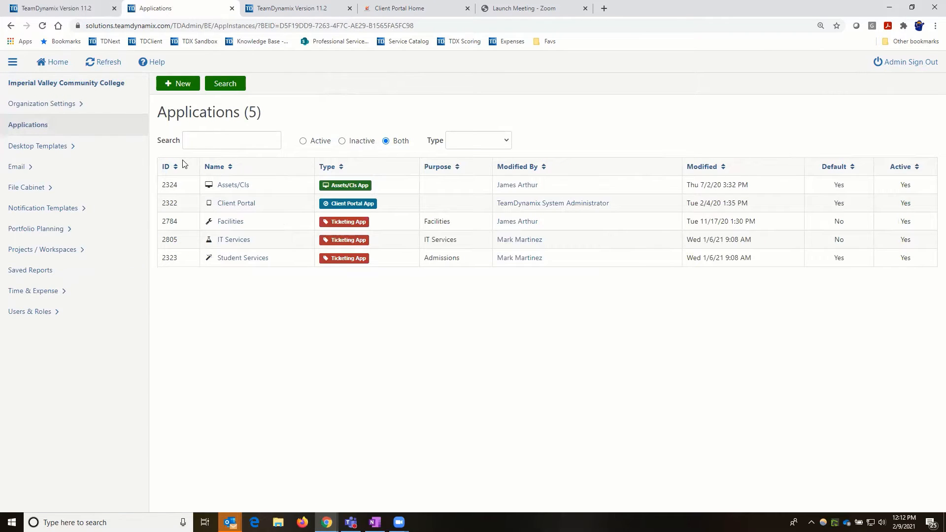
{"action": "left_click", "coordinate": [232, 259]}
{"action": "left_click", "coordinate": [20, 274]}
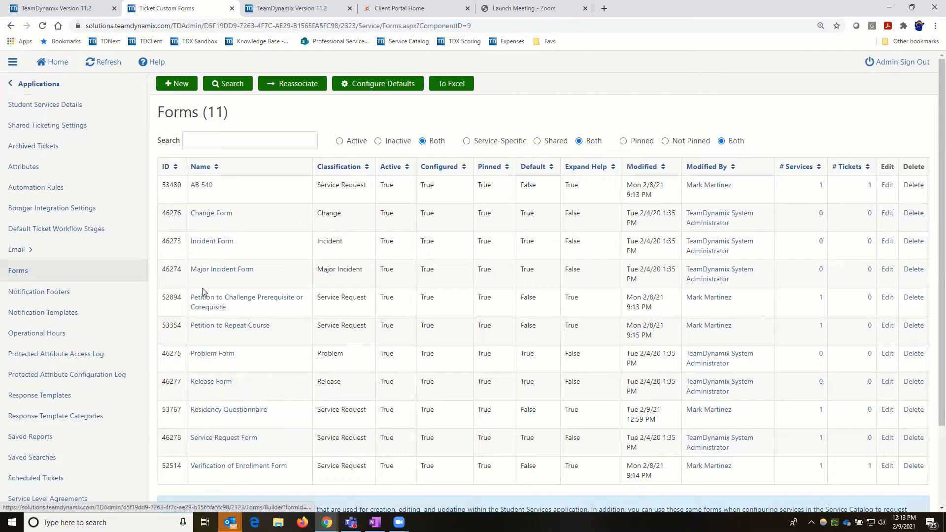
- Open the AB 540 form in the Designer and scroll to its Responsible field
{"action": "left_click", "coordinate": [208, 188]}
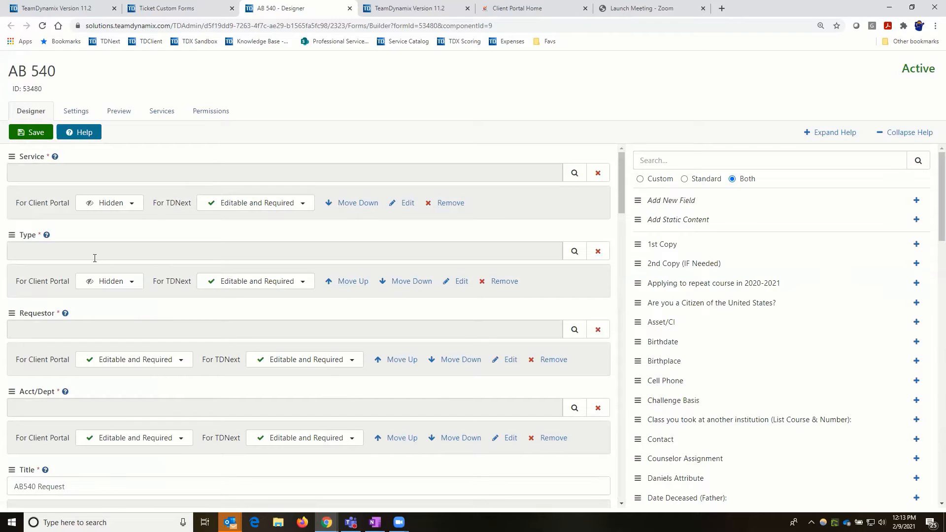
{"action": "scroll", "coordinate": [98, 266], "scroll_direction": "down", "scroll_amount": 6}
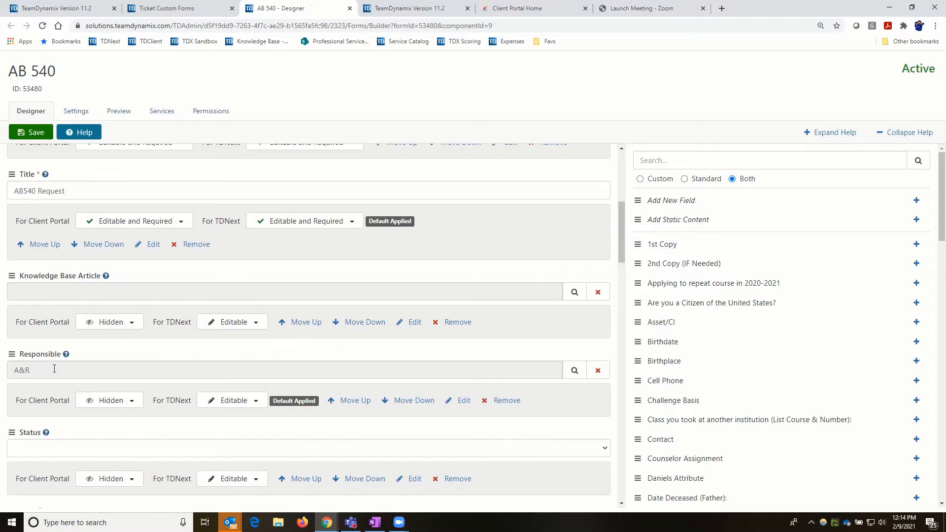
- Set the AB 540 form's Responsible group to Admissons & Records, then close the designer
{"action": "left_click", "coordinate": [575, 371]}
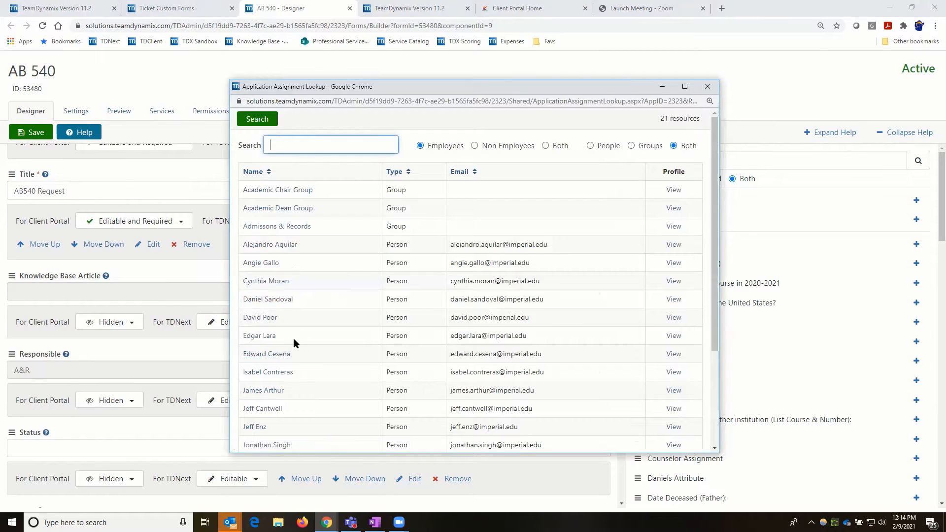
{"action": "scroll", "coordinate": [294, 340], "scroll_direction": "down", "scroll_amount": 3}
{"action": "scroll", "coordinate": [294, 342], "scroll_direction": "up", "scroll_amount": 3}
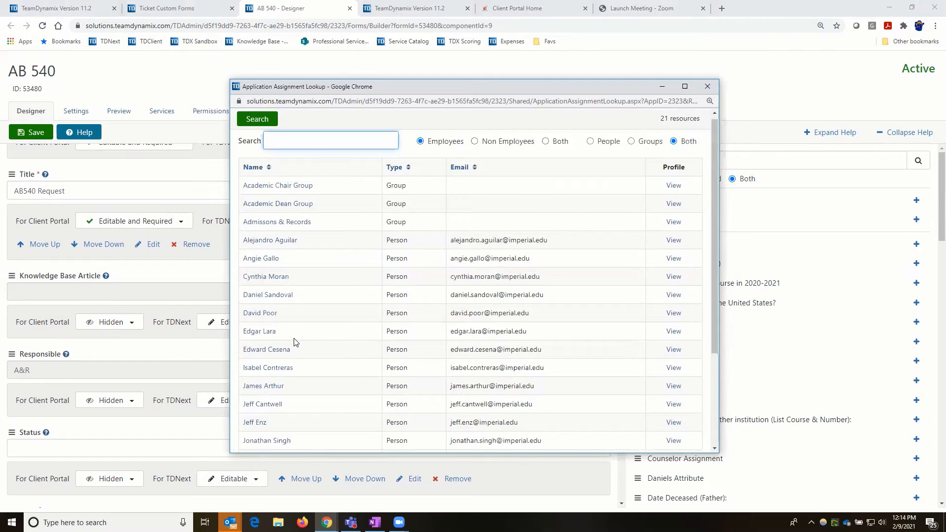
{"action": "left_click", "coordinate": [270, 230]}
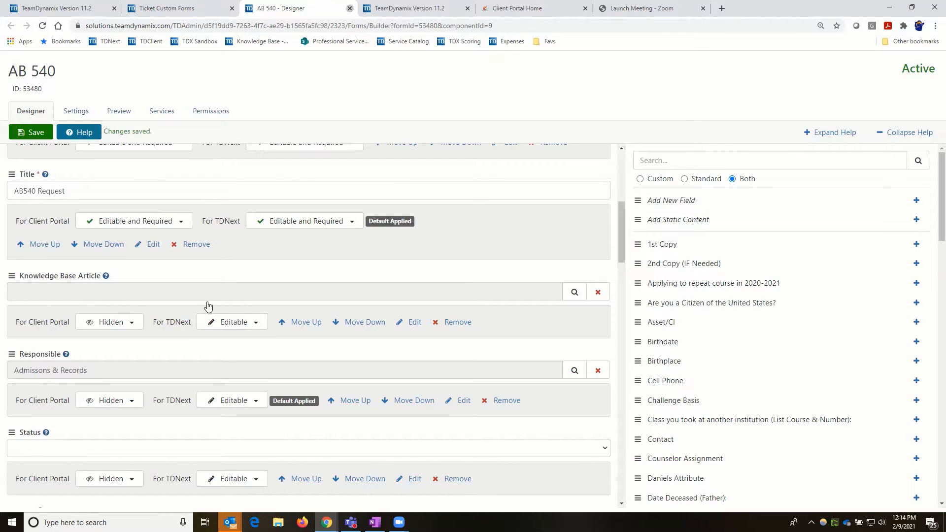
{"action": "key", "text": "ctrl+w"}
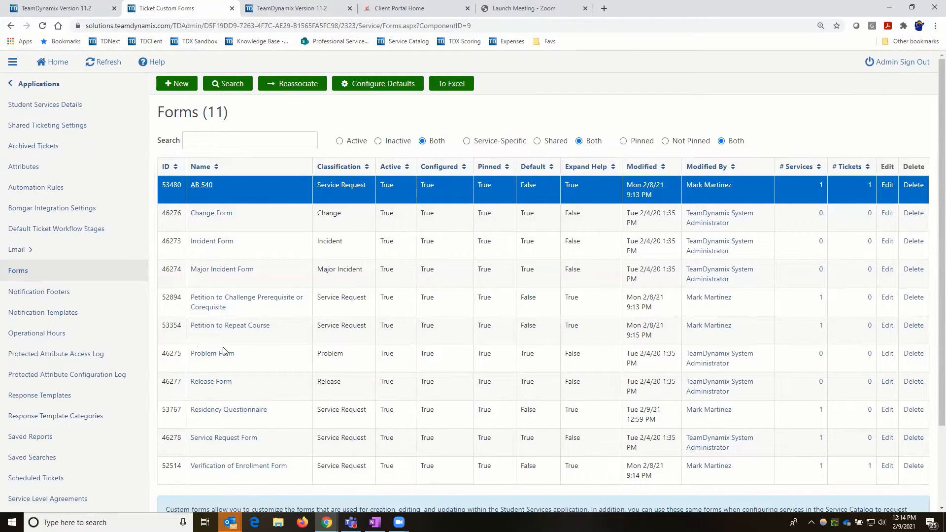
- Check the Users & Roles Groups list again, then go back to Applications
{"action": "left_click", "coordinate": [58, 85]}
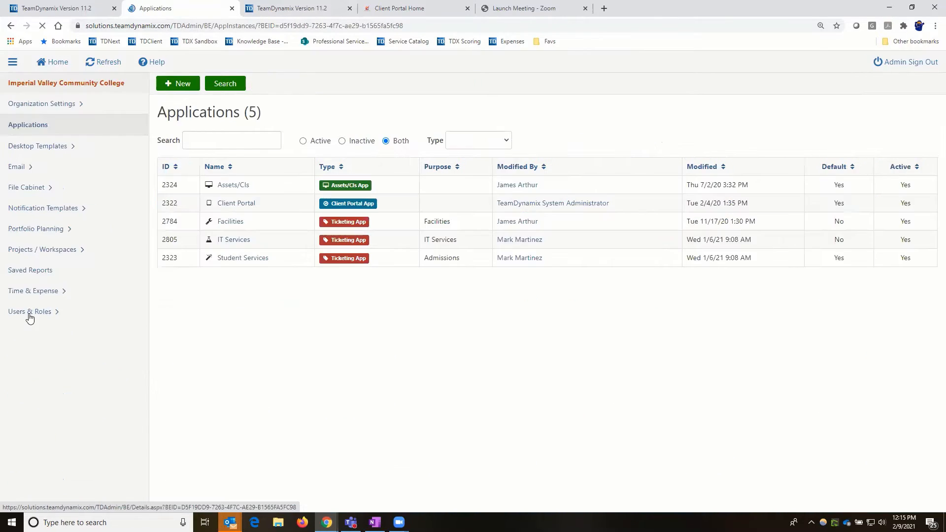
{"action": "left_click", "coordinate": [26, 311]}
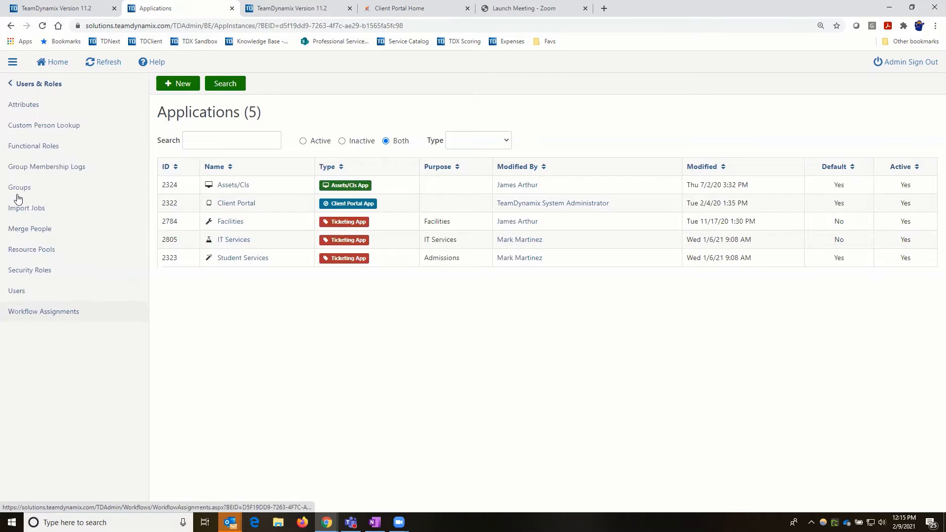
{"action": "left_click", "coordinate": [17, 191]}
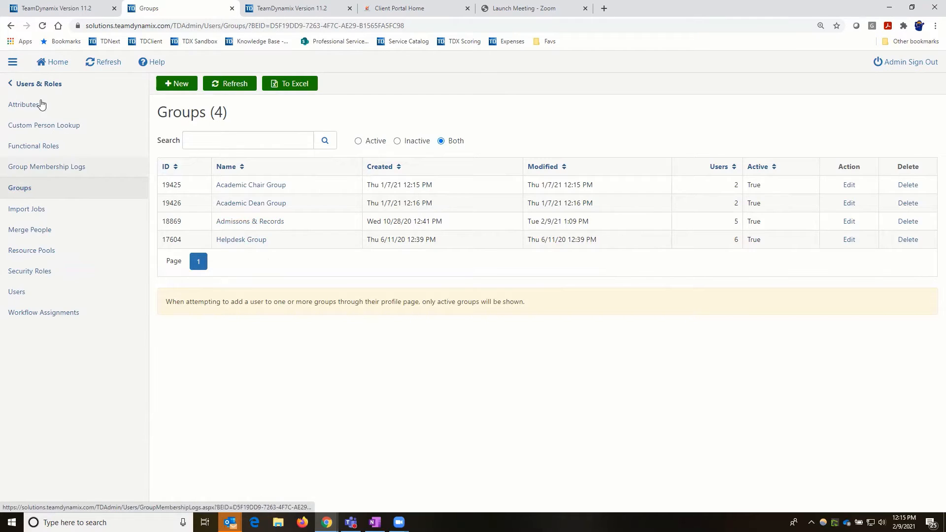
{"action": "left_click", "coordinate": [35, 83]}
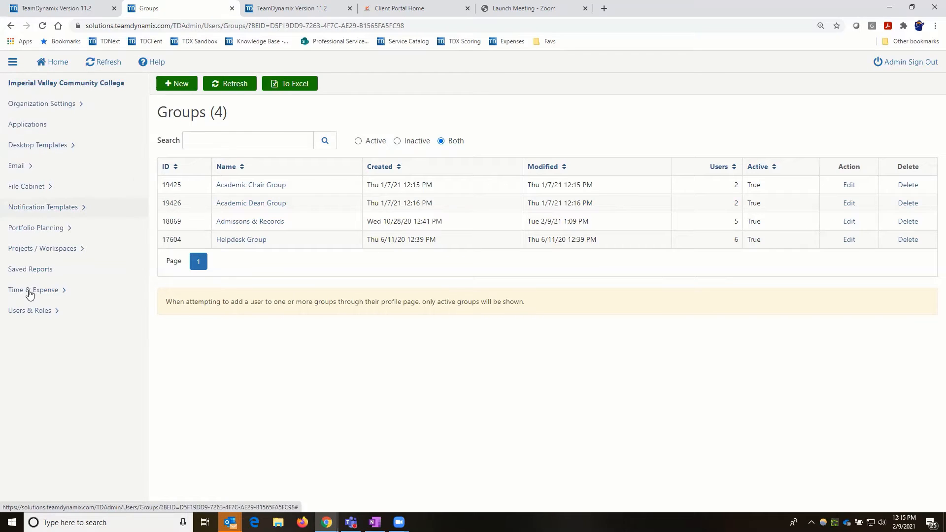
{"action": "left_click", "coordinate": [27, 126]}
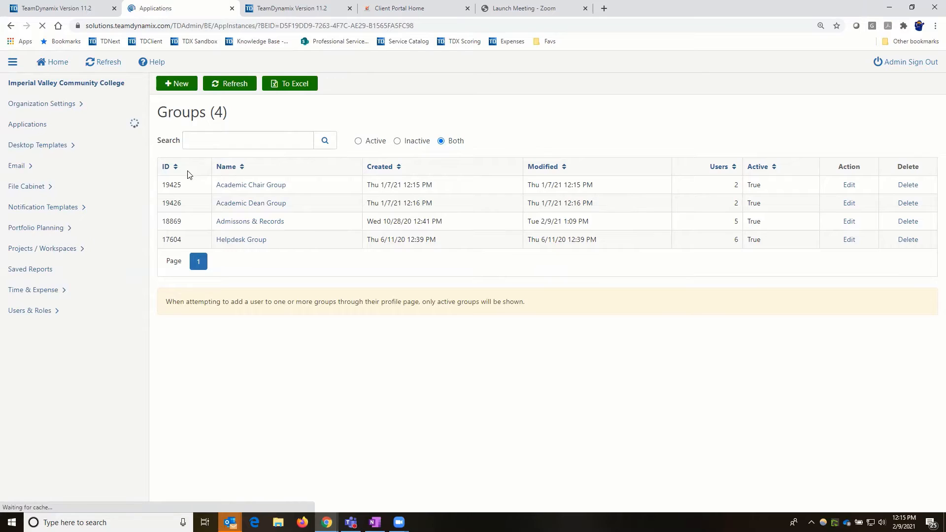
- Open Student Services Workflows, select Residency Questionnaire, and launch Show Builder
{"action": "left_click", "coordinate": [230, 261]}
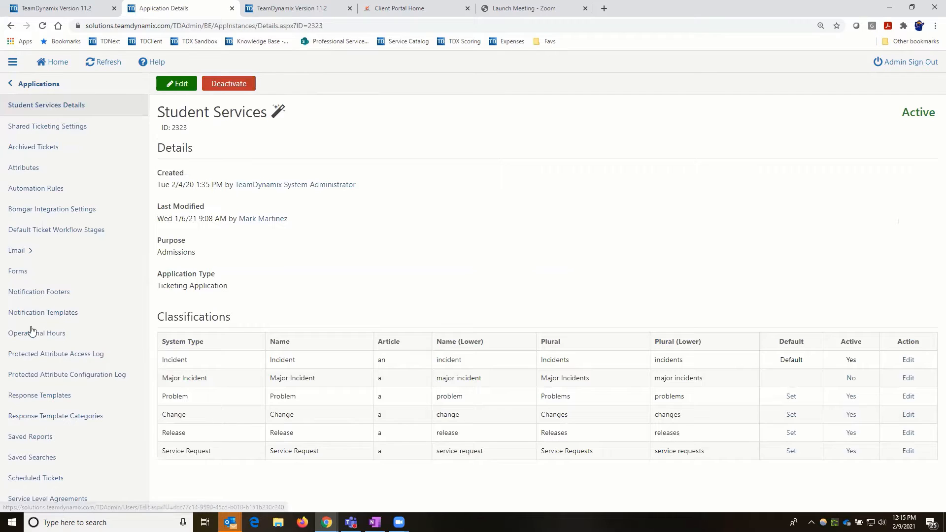
{"action": "triple_click", "coordinate": [267, 115]}
{"action": "scroll", "coordinate": [27, 485], "scroll_direction": "down", "scroll_amount": 5}
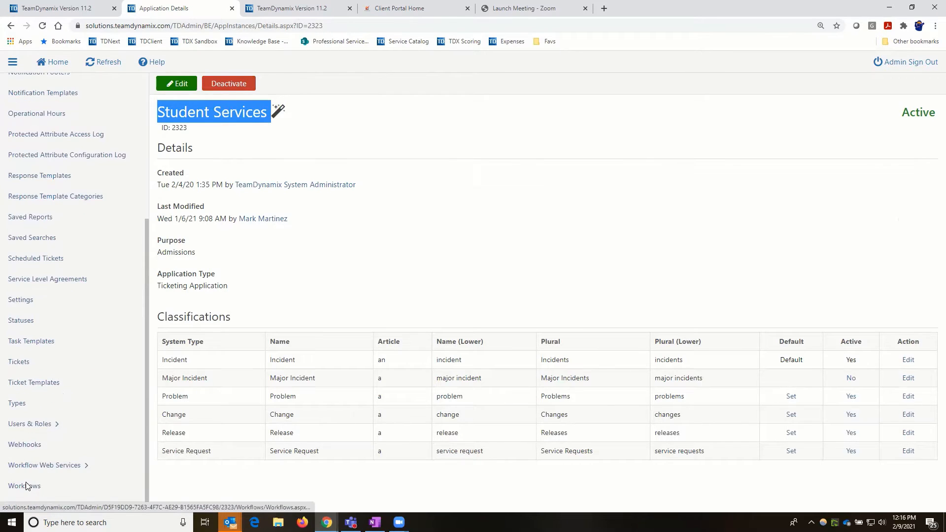
{"action": "left_click", "coordinate": [26, 484]}
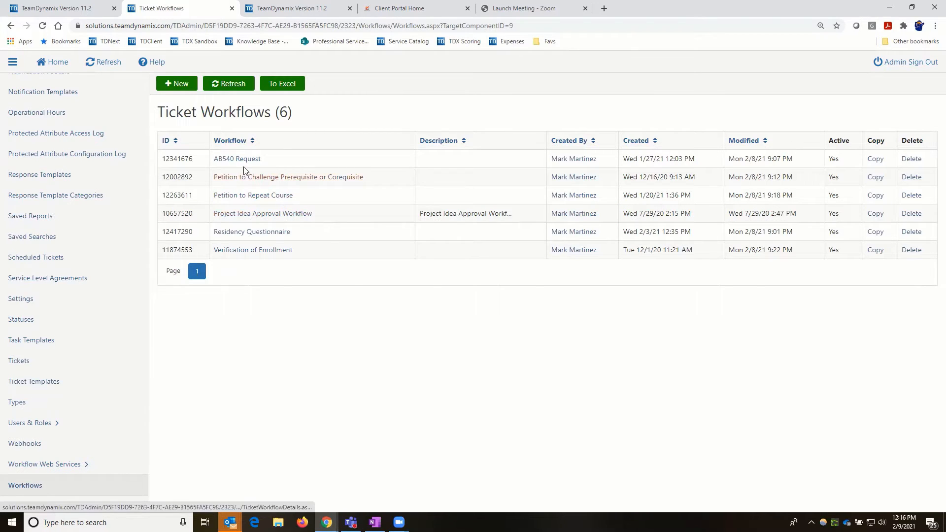
{"action": "left_click", "coordinate": [260, 234]}
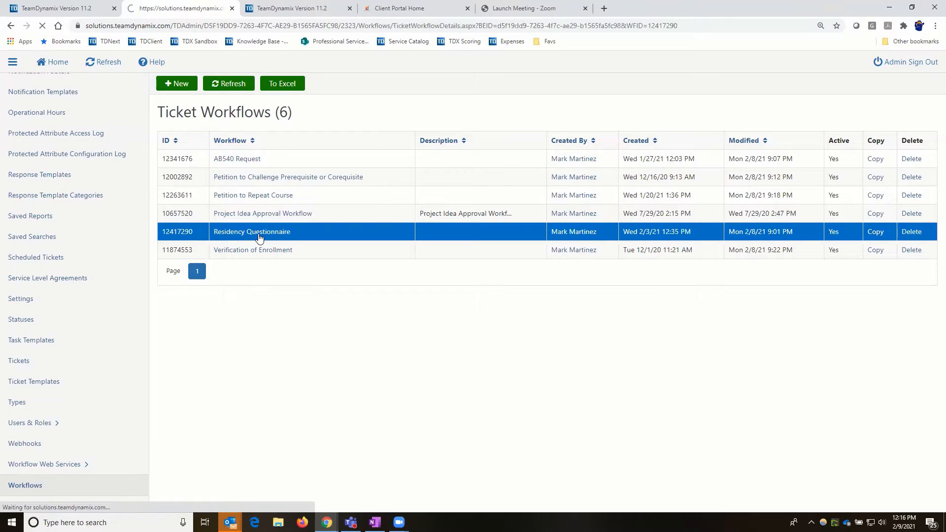
{"action": "left_click", "coordinate": [192, 163]}
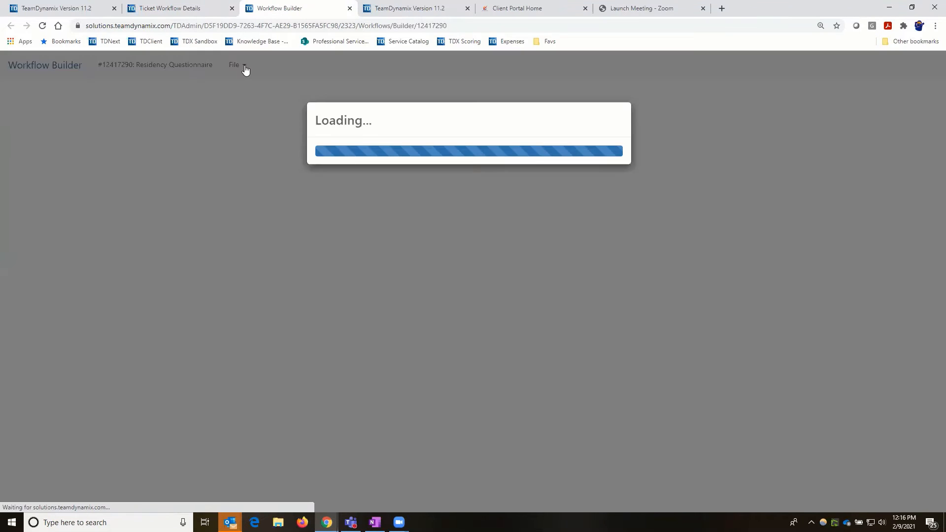
{"action": "left_click", "coordinate": [244, 66]}
{"action": "left_click", "coordinate": [247, 87]}
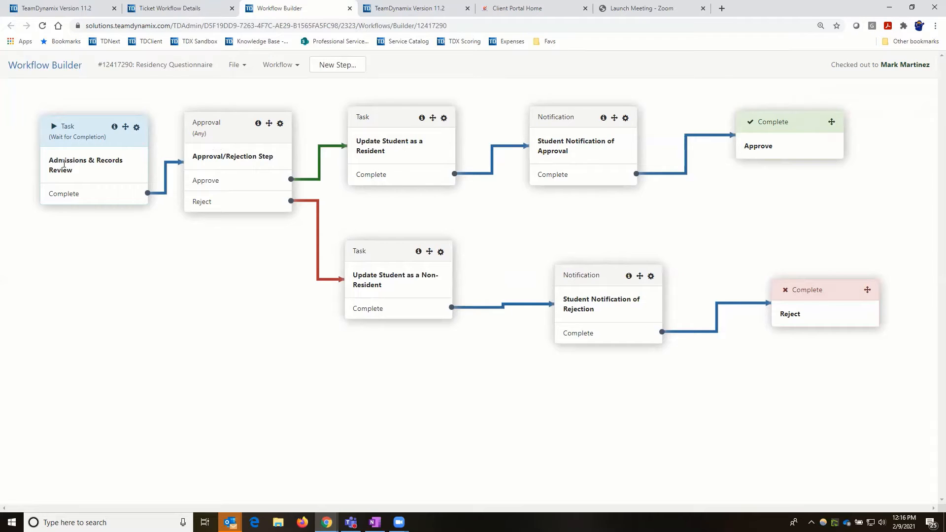
{"action": "left_click_drag", "start_coordinate": [50, 159], "coordinate": [83, 172]}
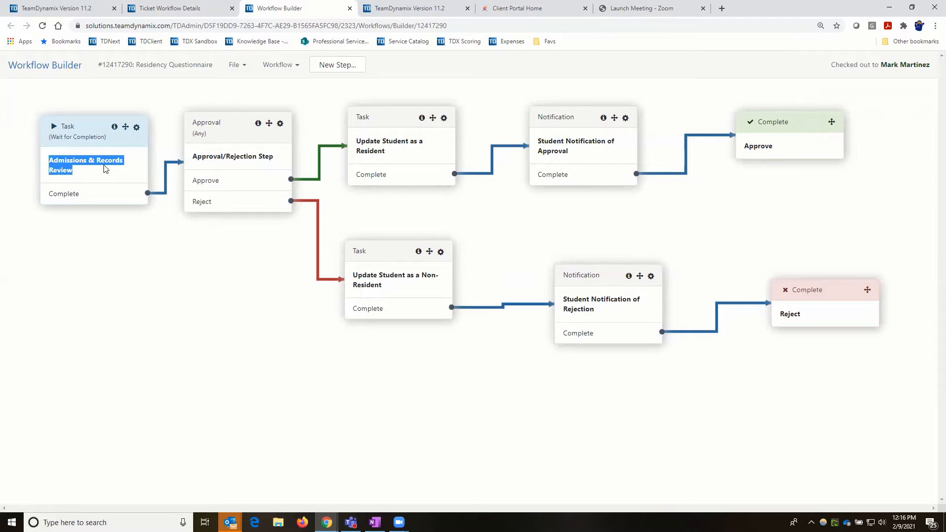
{"action": "left_click", "coordinate": [136, 127]}
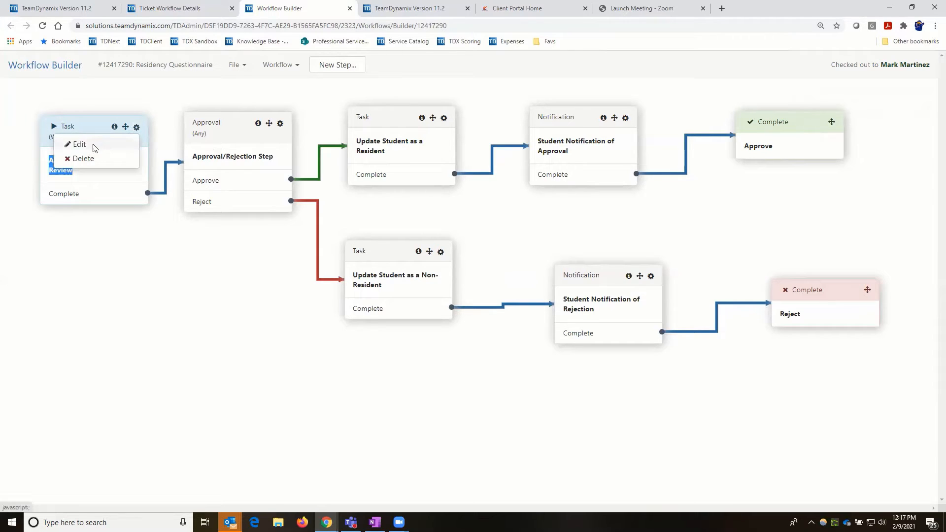
{"action": "left_click", "coordinate": [94, 146]}
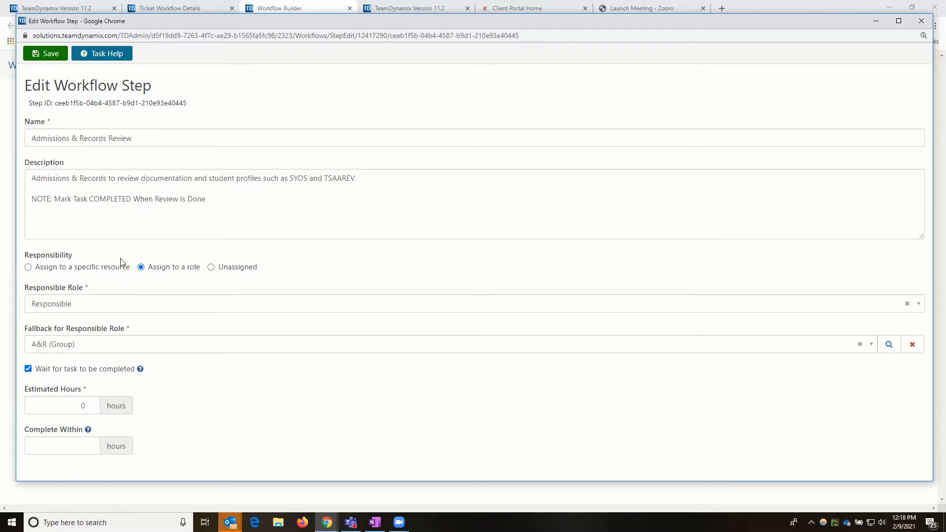
{"action": "left_click", "coordinate": [921, 21]}
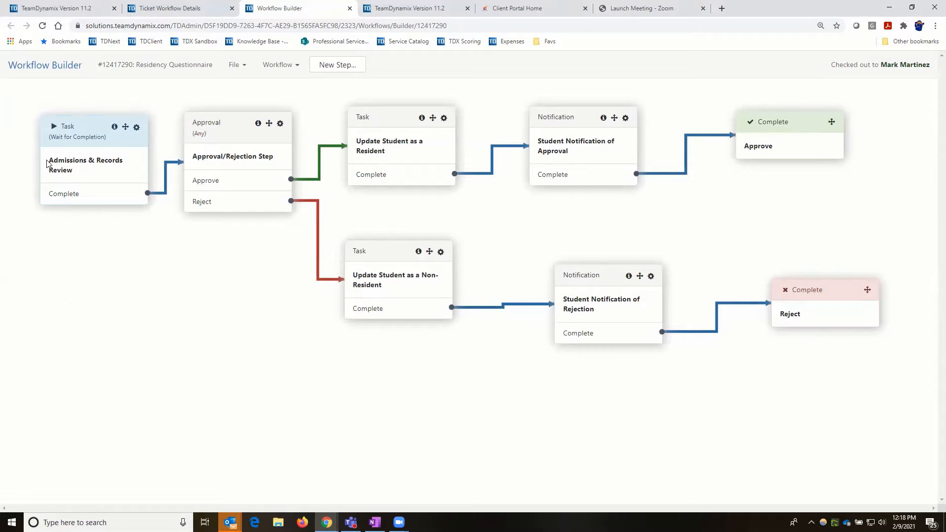
- Highlight the Admissions & Records Review step name and open its gear menu
{"action": "left_click_drag", "start_coordinate": [51, 159], "coordinate": [78, 171]}
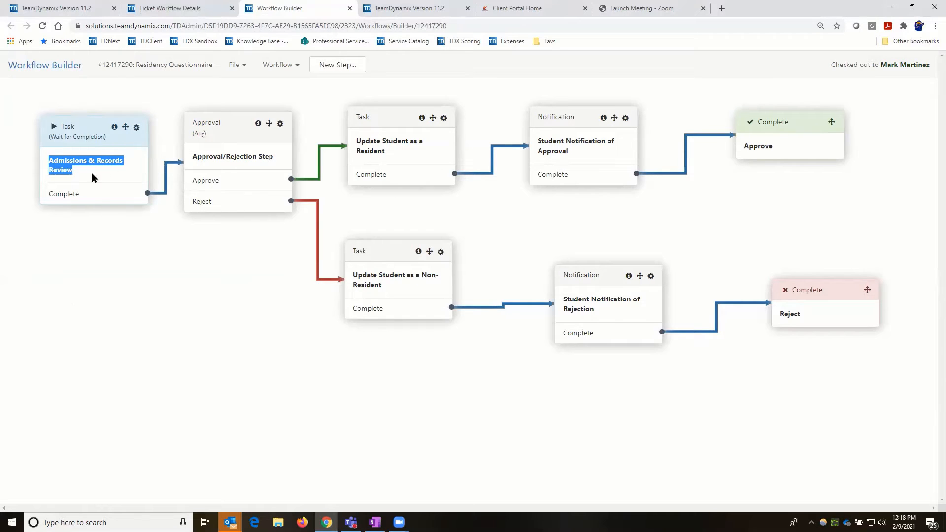
{"action": "left_click", "coordinate": [137, 127]}
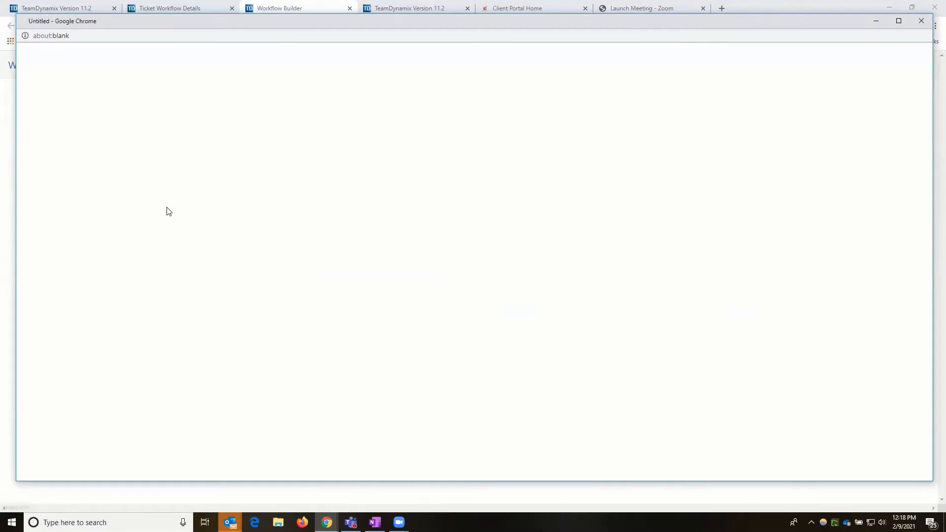
{"action": "left_click_drag", "start_coordinate": [39, 177], "coordinate": [360, 178]}
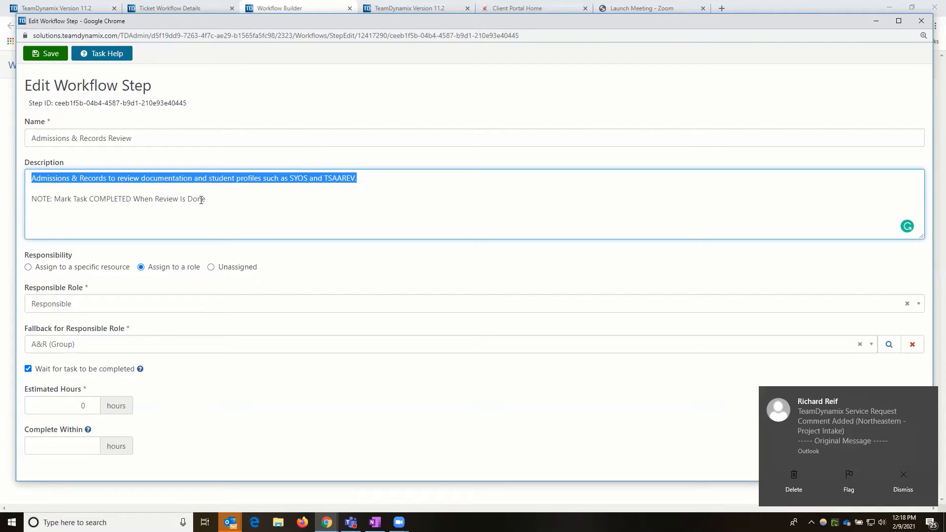
{"action": "left_click", "coordinate": [922, 21]}
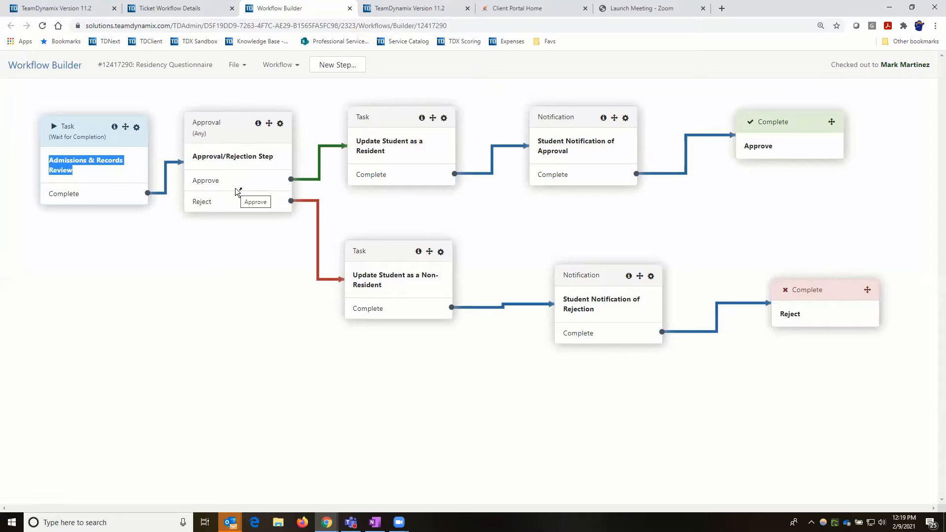
- Open the Approval/Rejection step for editing, then the Update Student as a Resident gear menu
{"action": "left_click", "coordinate": [281, 125]}
{"action": "left_click", "coordinate": [232, 155]}
{"action": "left_click", "coordinate": [445, 119]}
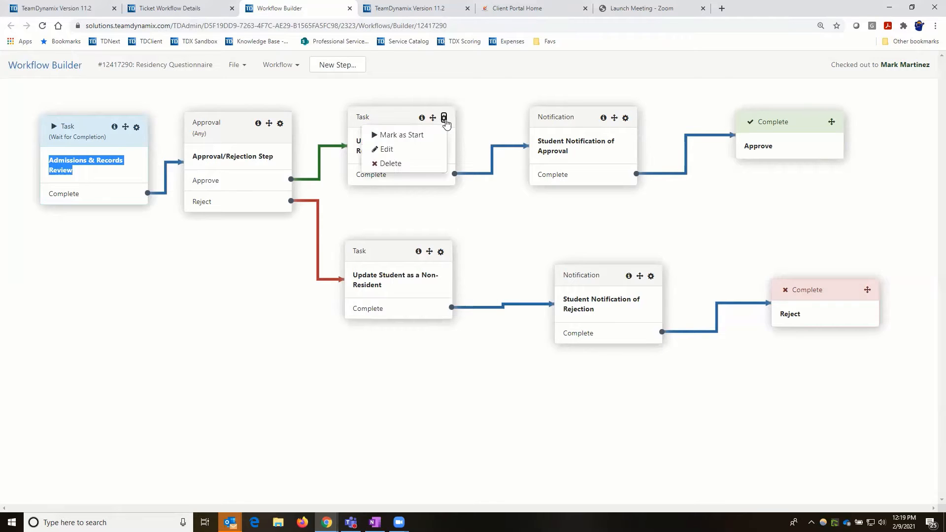
{"action": "left_click", "coordinate": [387, 150]}
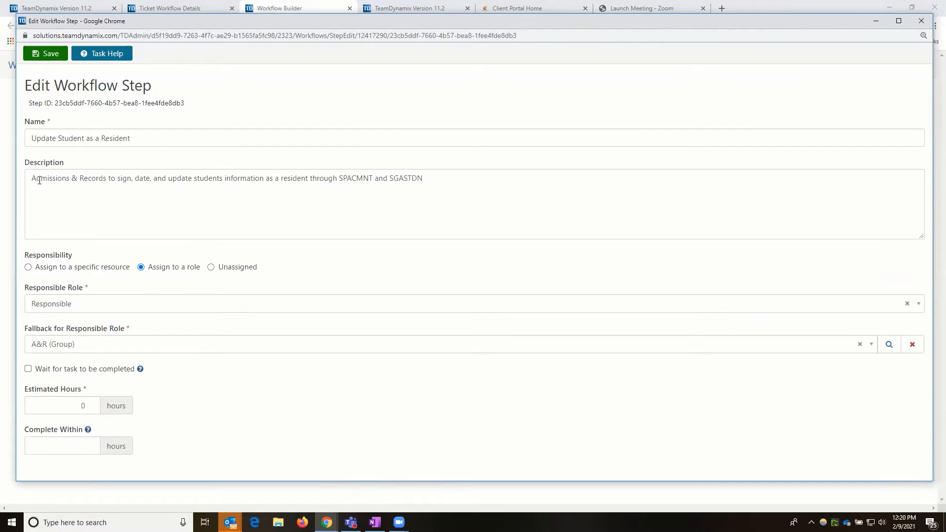
{"action": "triple_click", "coordinate": [450, 184]}
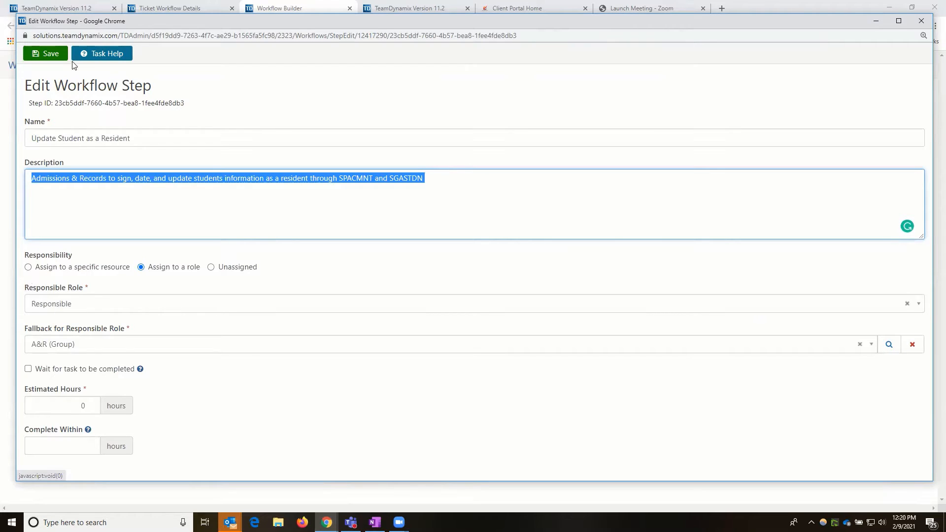
{"action": "left_click", "coordinate": [922, 21]}
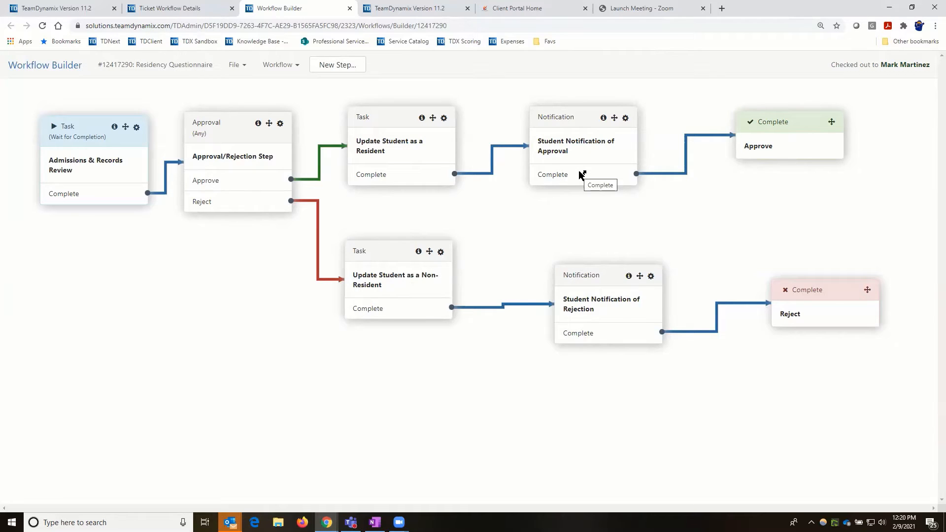
- Edit the Student Notification of Approval step to review its Requestor recipient and subject
{"action": "left_click", "coordinate": [625, 119]}
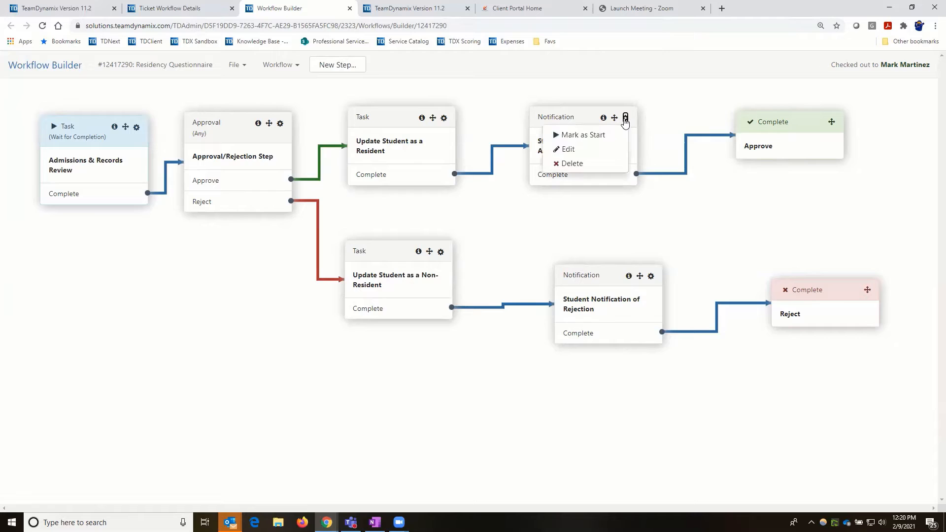
{"action": "left_click", "coordinate": [583, 153]}
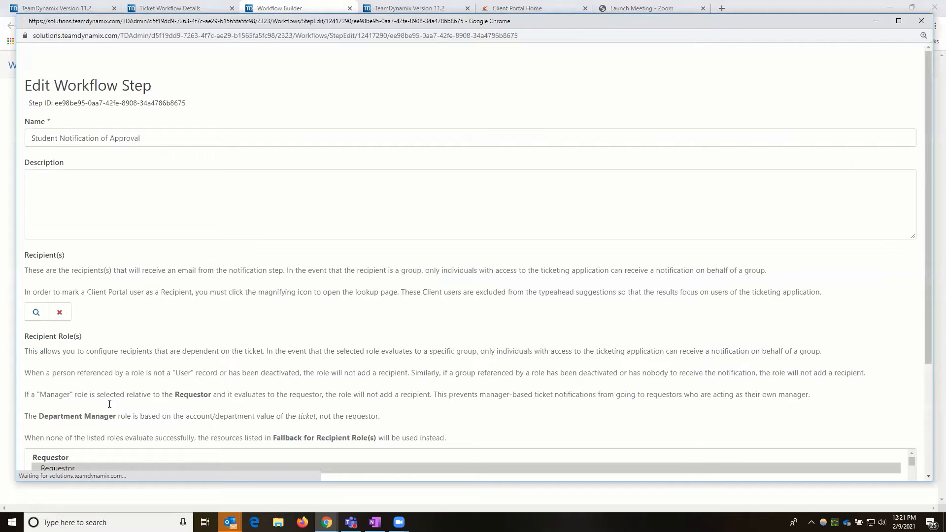
{"action": "scroll", "coordinate": [91, 383], "scroll_direction": "down", "scroll_amount": 3}
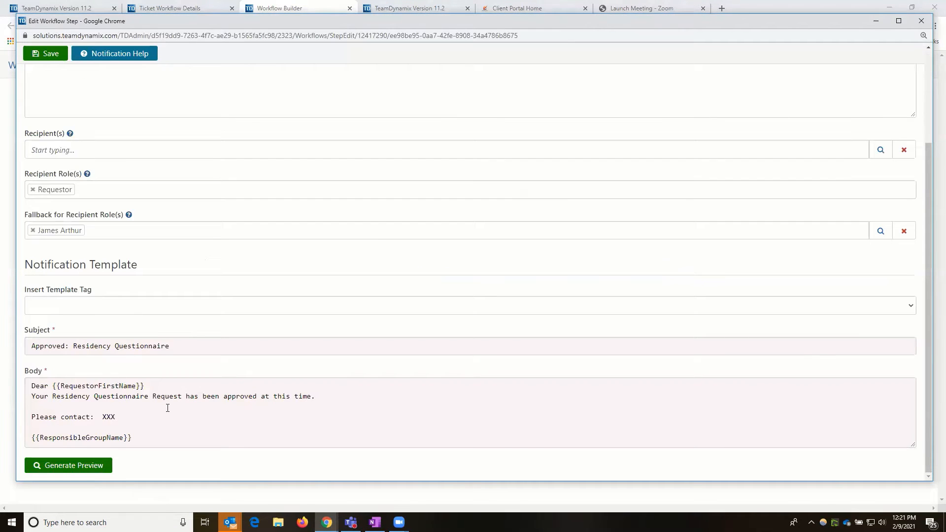
{"action": "scroll", "coordinate": [214, 332], "scroll_direction": "up", "scroll_amount": 2}
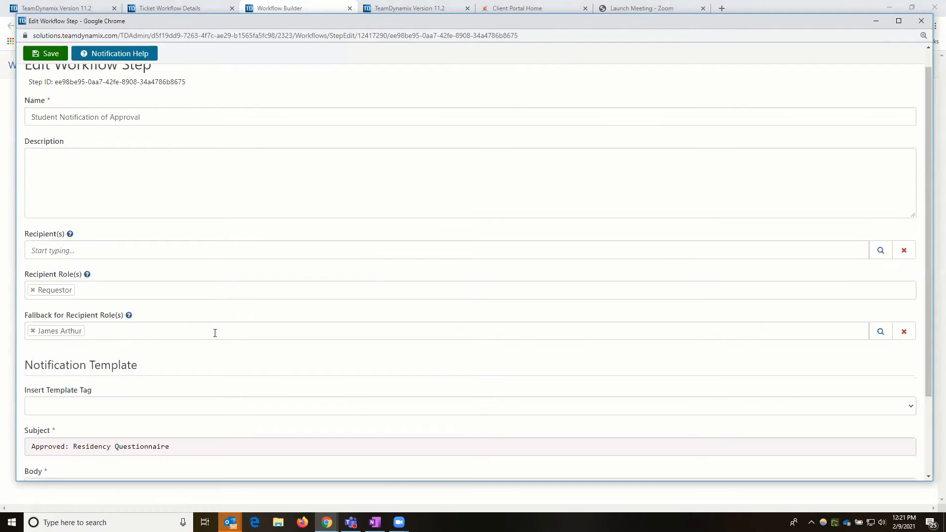
{"action": "scroll", "coordinate": [216, 337], "scroll_direction": "up", "scroll_amount": 1}
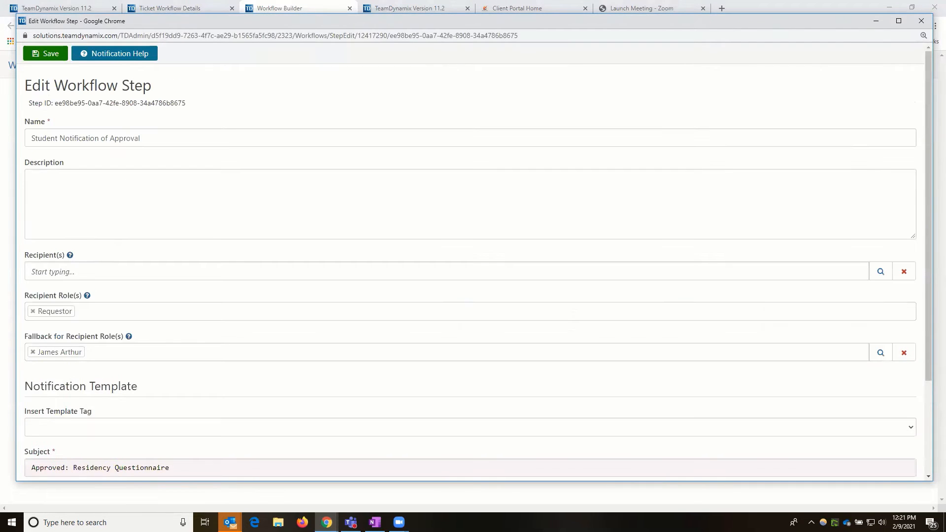
- Check OneNote, then highlight the approval message and contact lines in the template body
{"action": "key", "text": "alt+Tab"}
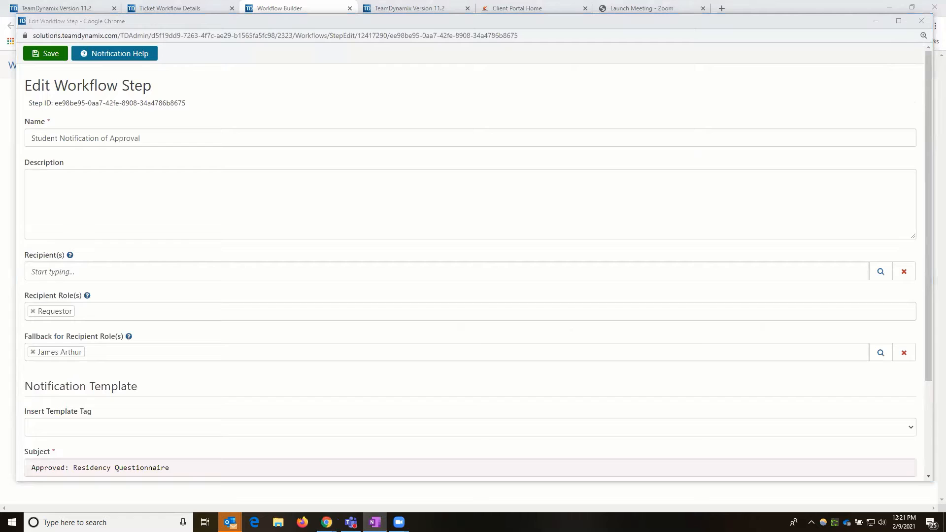
{"action": "scroll", "coordinate": [177, 446], "scroll_direction": "down", "scroll_amount": 3}
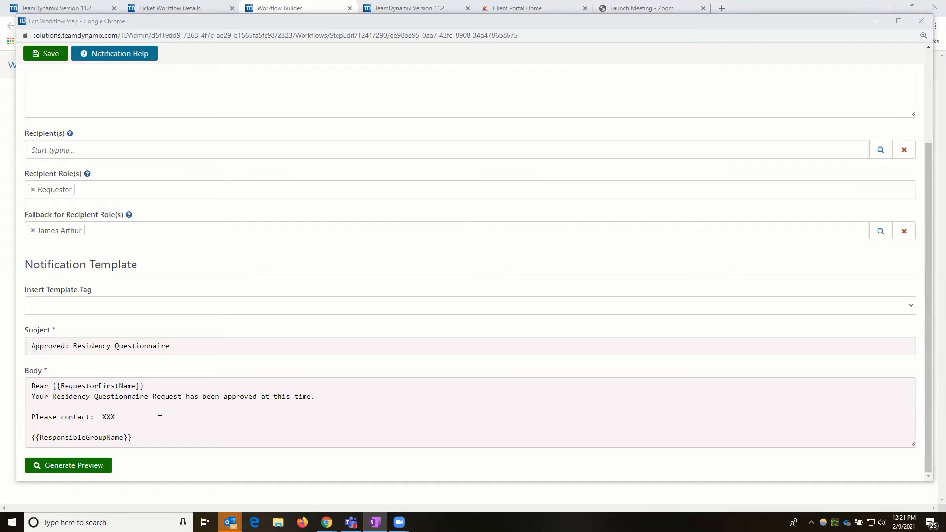
{"action": "left_click_drag", "start_coordinate": [32, 397], "coordinate": [36, 397]}
{"action": "left_click_drag", "start_coordinate": [303, 410], "coordinate": [304, 418]}
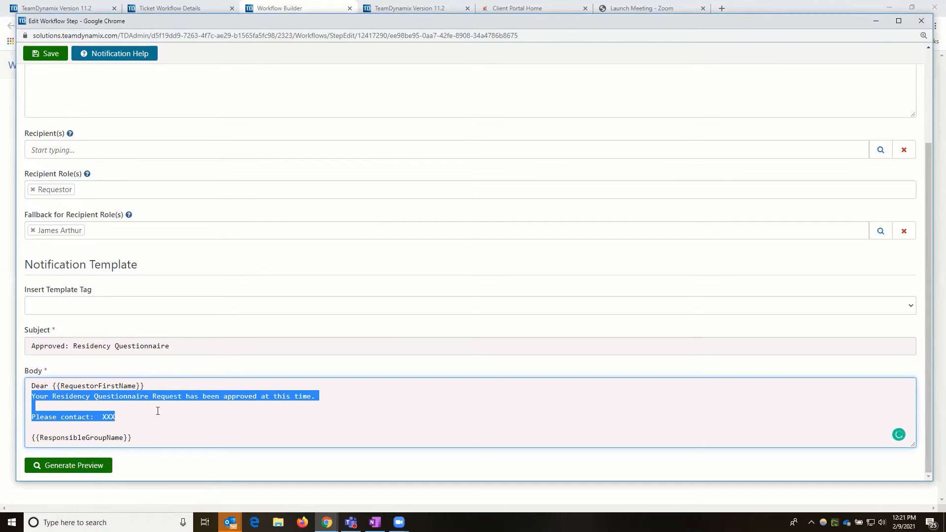
{"action": "left_click", "coordinate": [107, 409]}
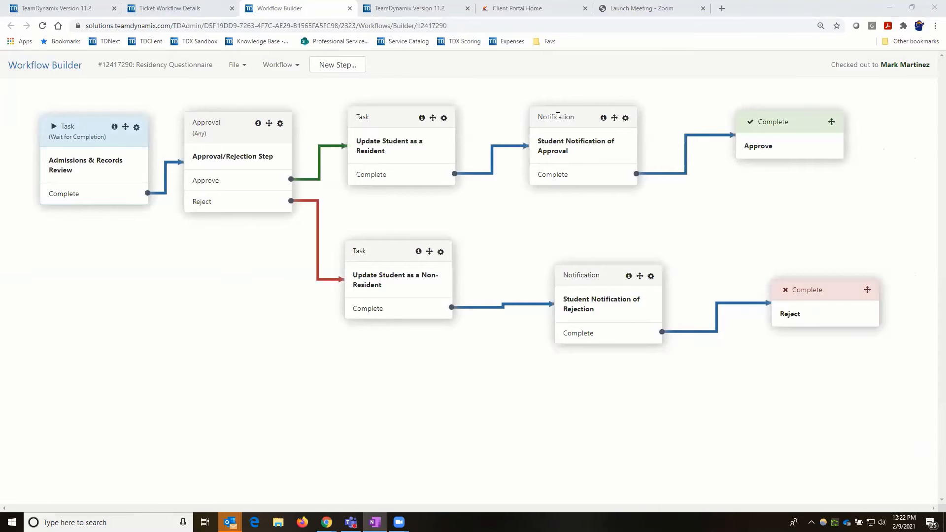
- Review the approval and rejection notification steps, then reopen the approval notification for editing
{"action": "left_click", "coordinate": [577, 142]}
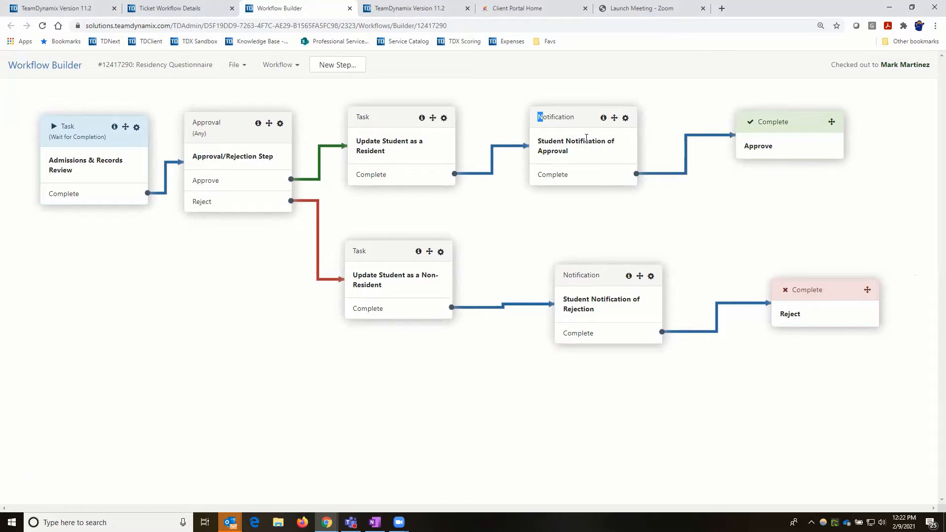
{"action": "left_click", "coordinate": [586, 139]}
{"action": "left_click_drag", "start_coordinate": [540, 141], "coordinate": [592, 155]}
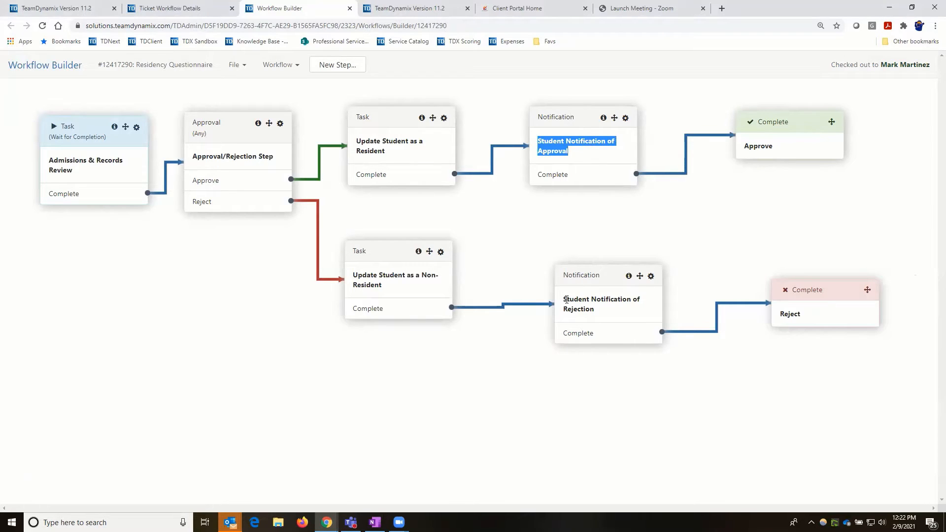
{"action": "left_click_drag", "start_coordinate": [566, 301], "coordinate": [623, 310]}
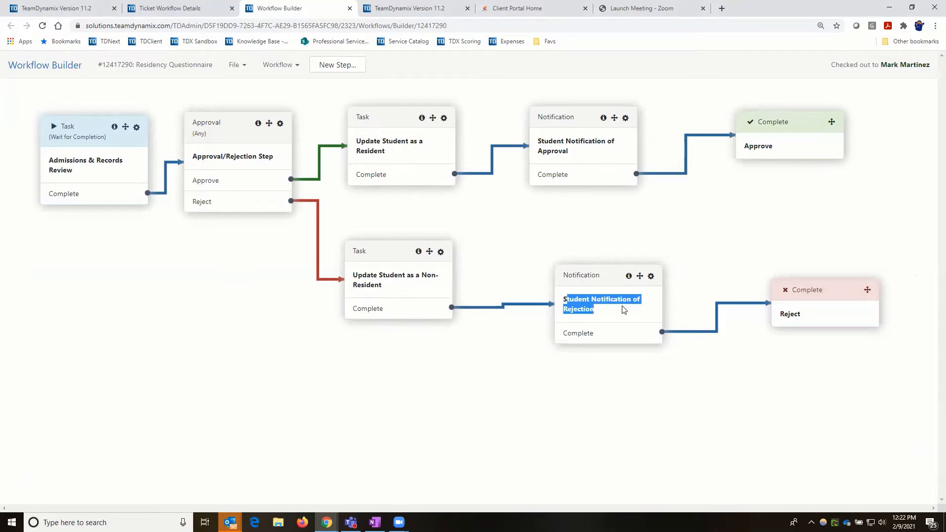
{"action": "left_click", "coordinate": [624, 119]}
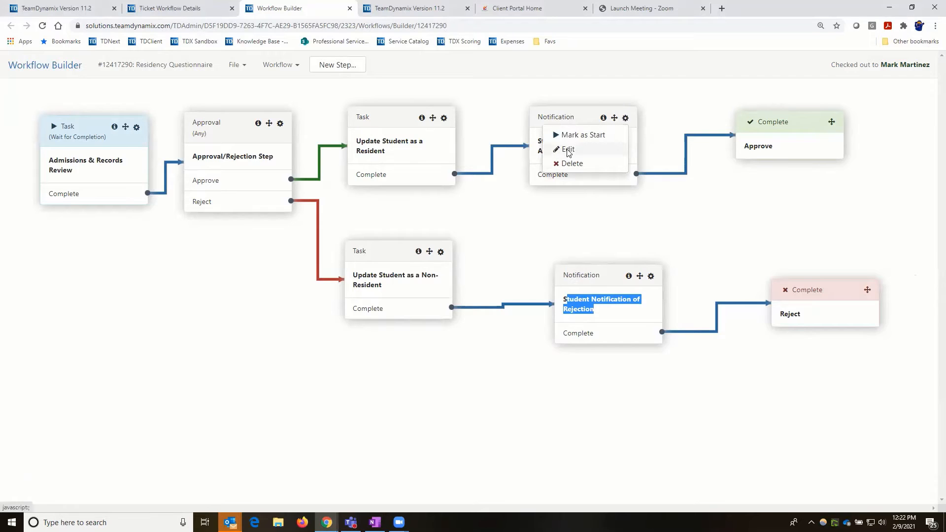
{"action": "left_click", "coordinate": [568, 149]}
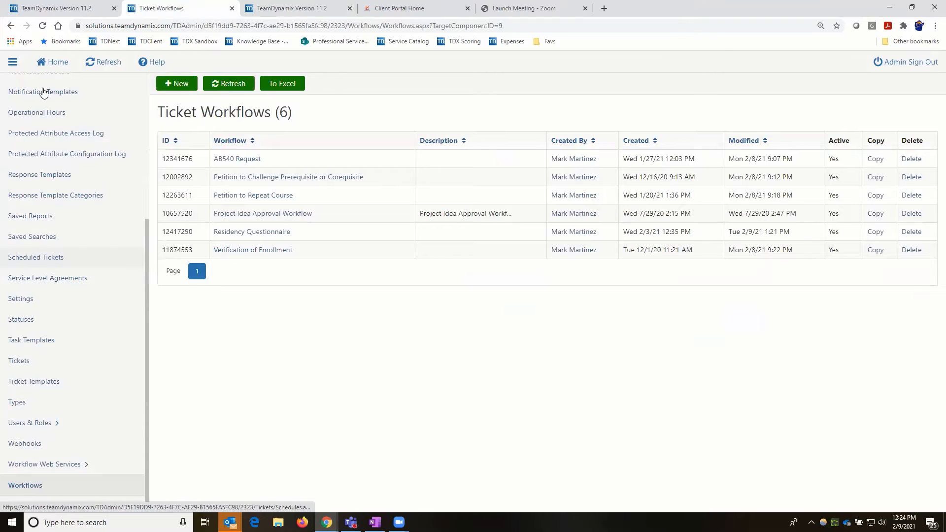
- From the admin home, search the entity list for 'imperial'
{"action": "scroll", "coordinate": [43, 91], "scroll_direction": "up", "scroll_amount": 5}
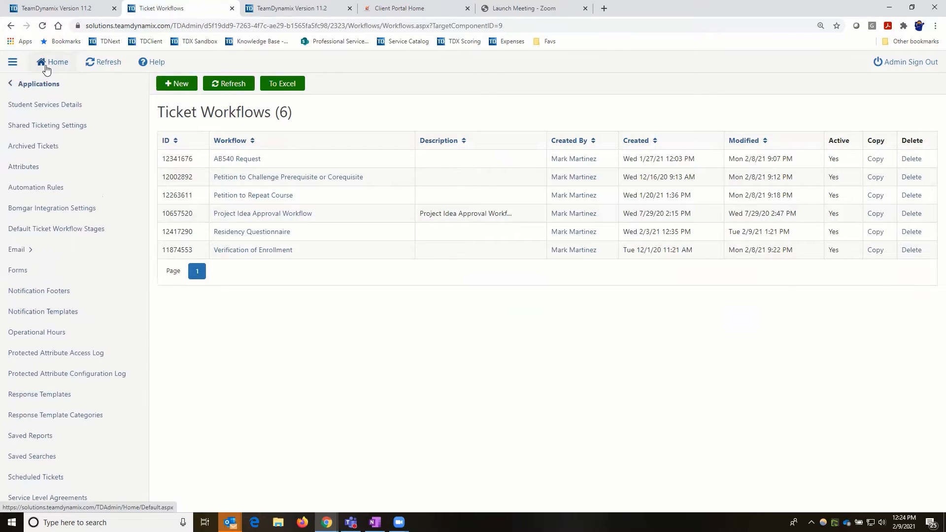
{"action": "left_click", "coordinate": [46, 69]}
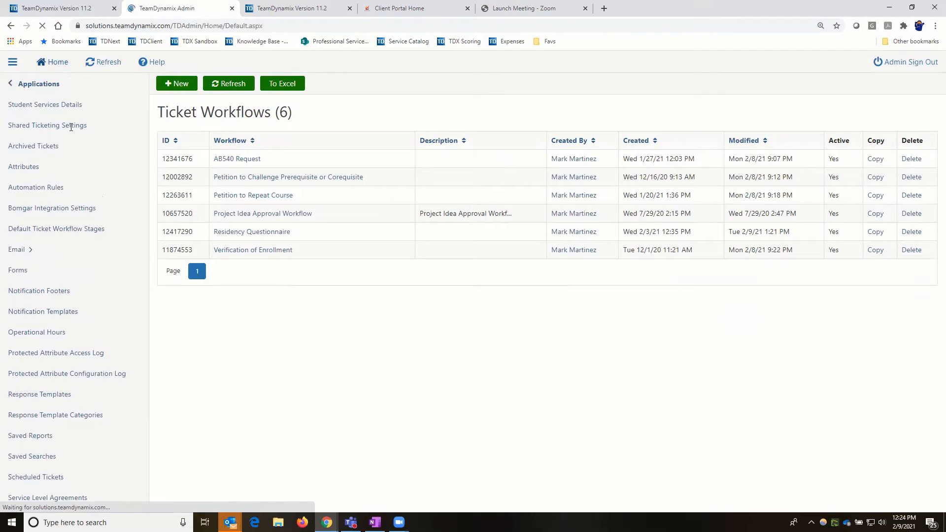
{"action": "left_click", "coordinate": [71, 127]}
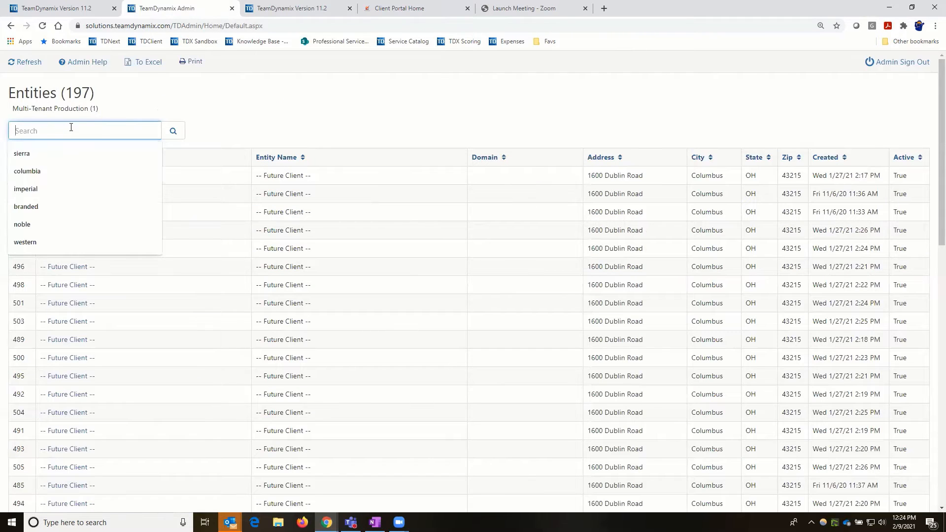
{"action": "type", "text": "imperial"}
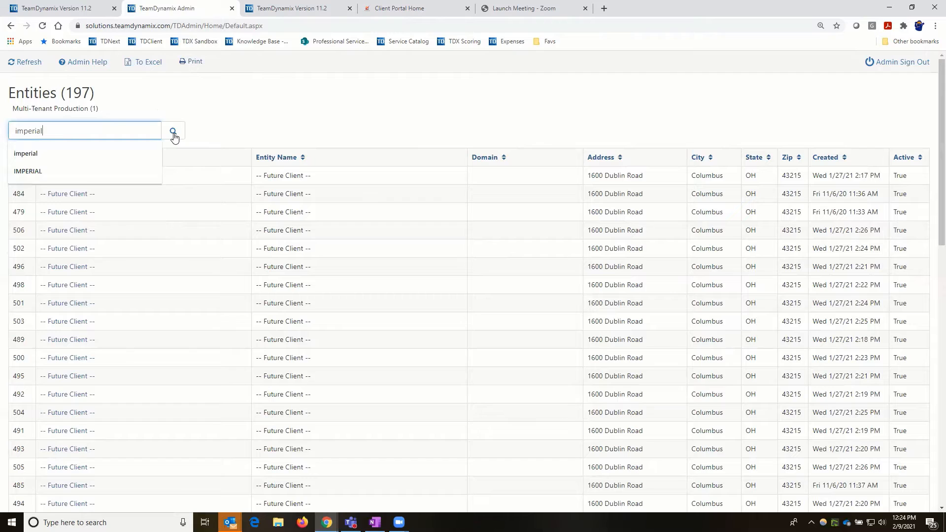
{"action": "left_click", "coordinate": [173, 133]}
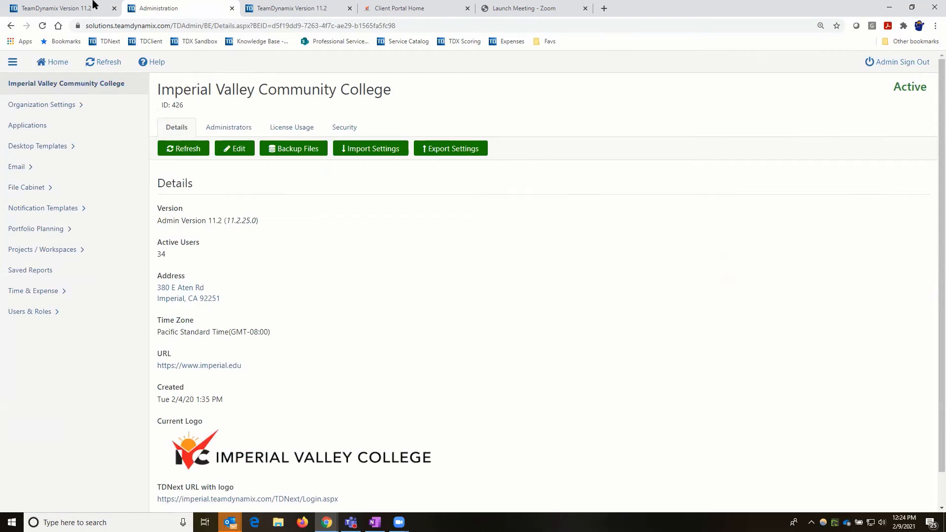
- Open Imperial Valley Community College's Student Services application and show its ticket workflows
{"action": "left_click", "coordinate": [28, 127]}
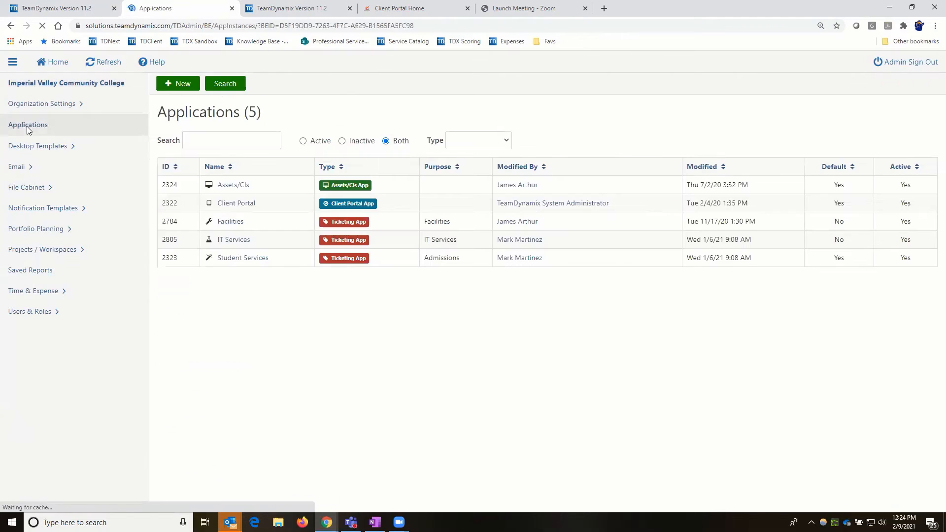
{"action": "left_click", "coordinate": [226, 259]}
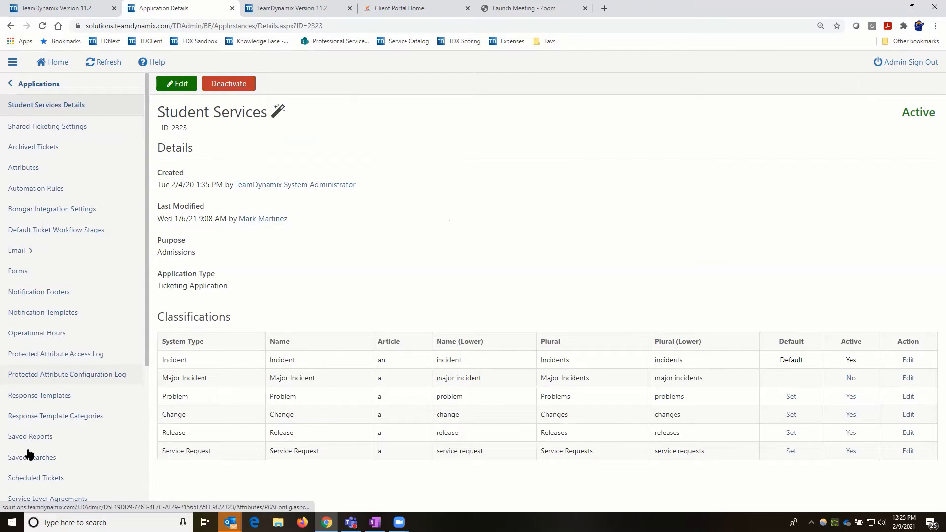
{"action": "scroll", "coordinate": [30, 463], "scroll_direction": "down", "scroll_amount": 5}
{"action": "left_click", "coordinate": [32, 486]}
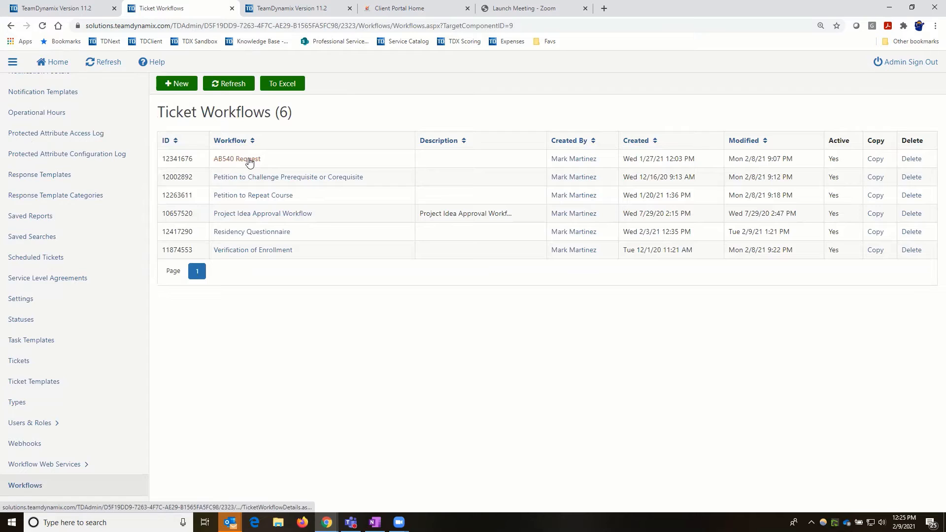
- Open the AB540 Request workflow builder and check the workflow out for editing
{"action": "left_click", "coordinate": [249, 161]}
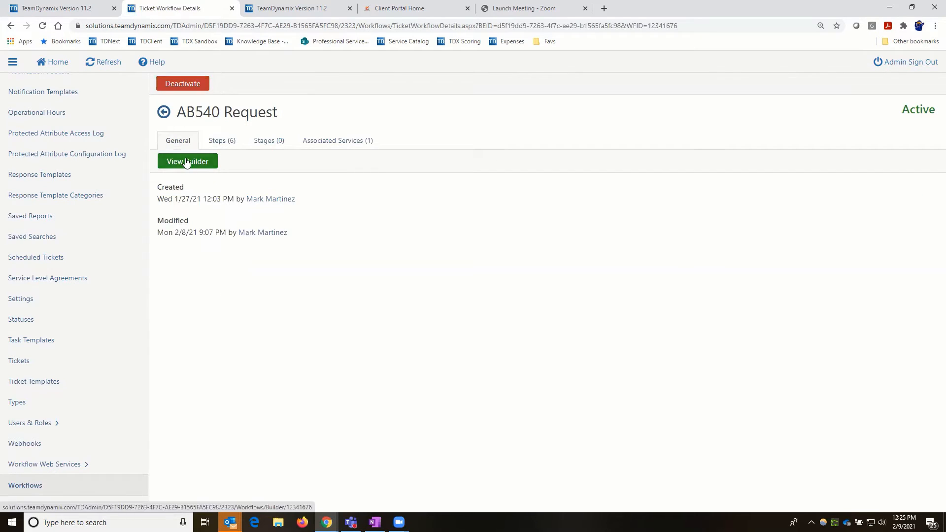
{"action": "left_click", "coordinate": [186, 162]}
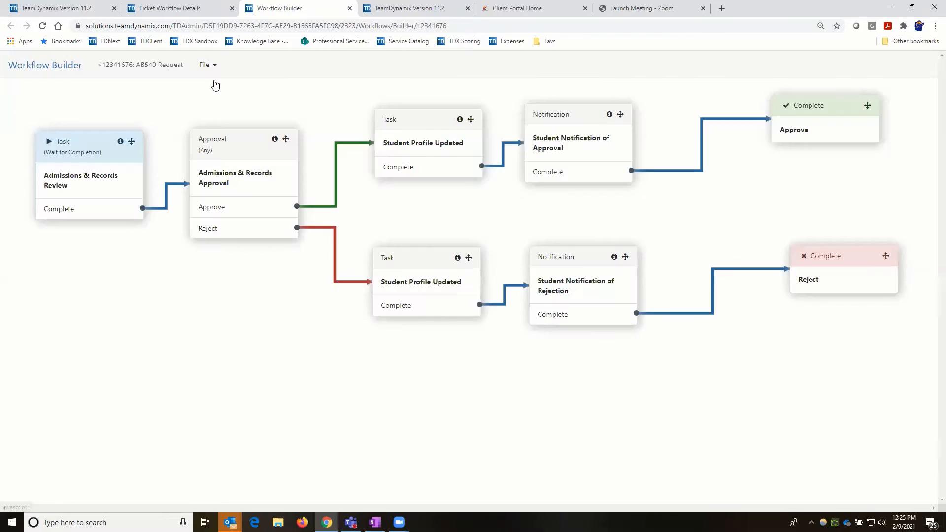
{"action": "left_click", "coordinate": [210, 66]}
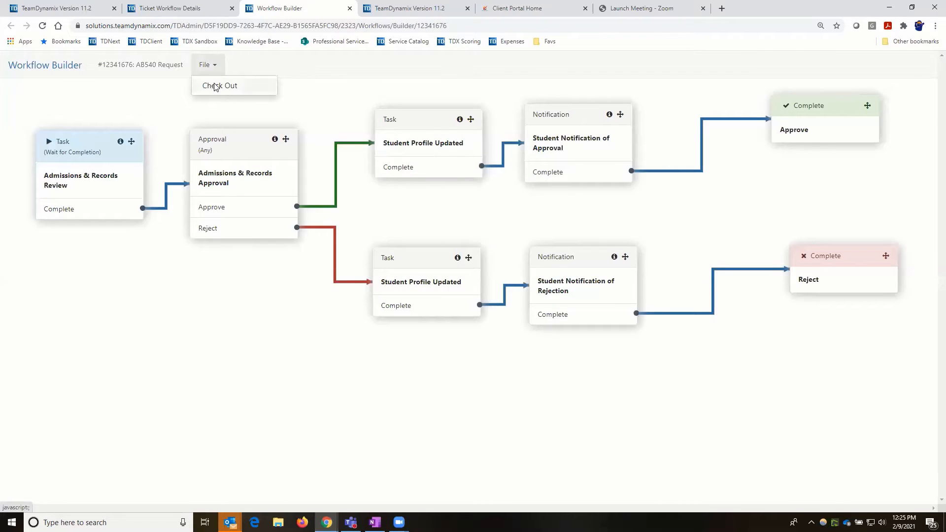
{"action": "left_click", "coordinate": [214, 84]}
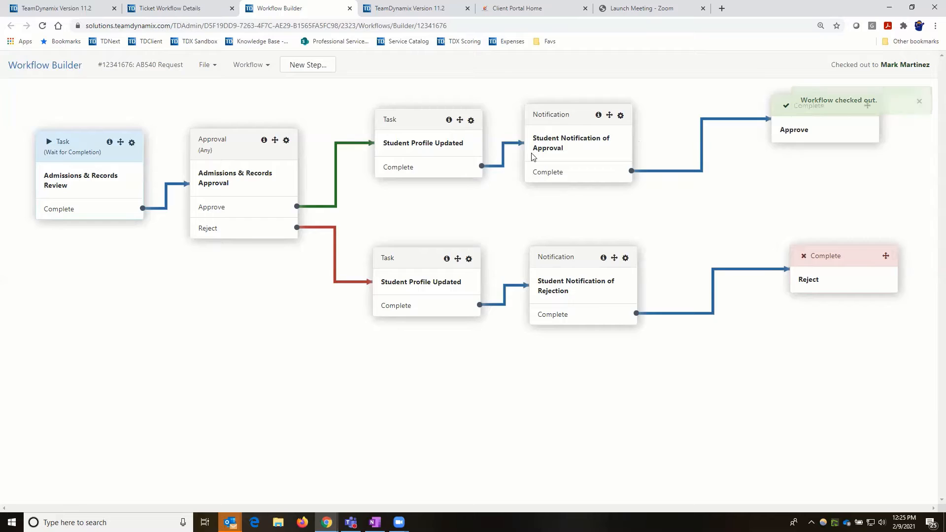
- Edit the Student Notification of Approval step and review its email subject and template tags
{"action": "double_click", "coordinate": [564, 148]}
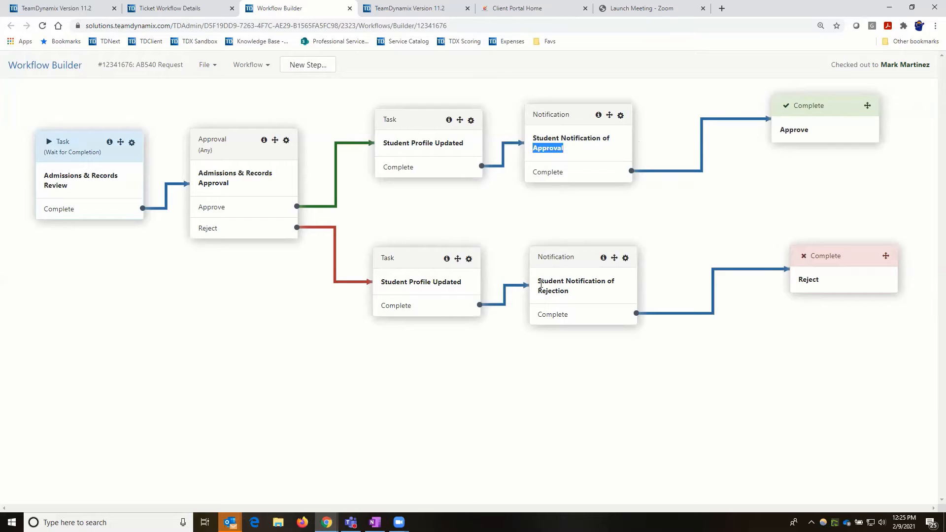
{"action": "left_click", "coordinate": [621, 116]}
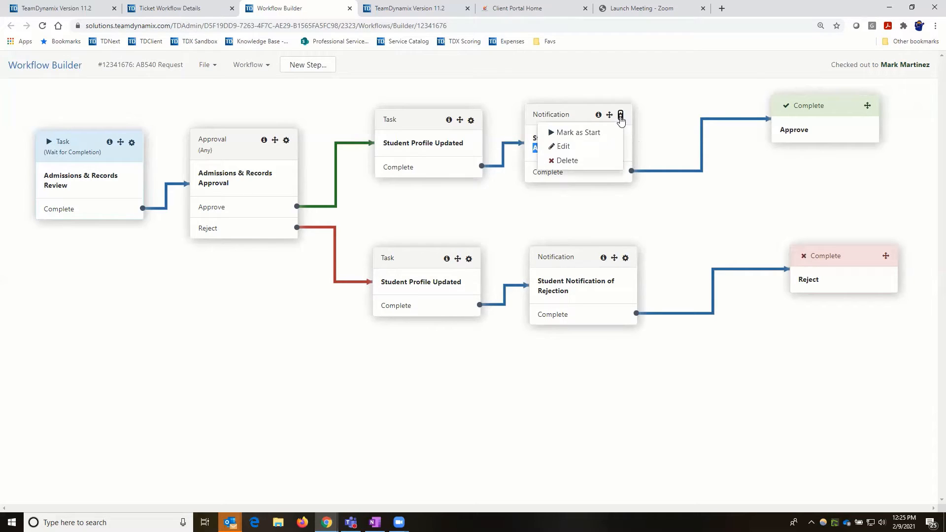
{"action": "left_click", "coordinate": [568, 149]}
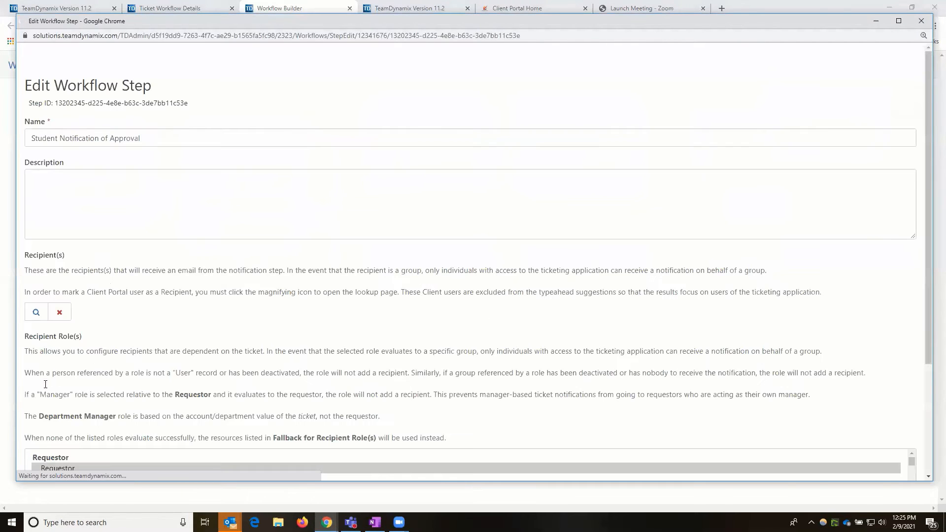
{"action": "scroll", "coordinate": [59, 388], "scroll_direction": "down", "scroll_amount": 3}
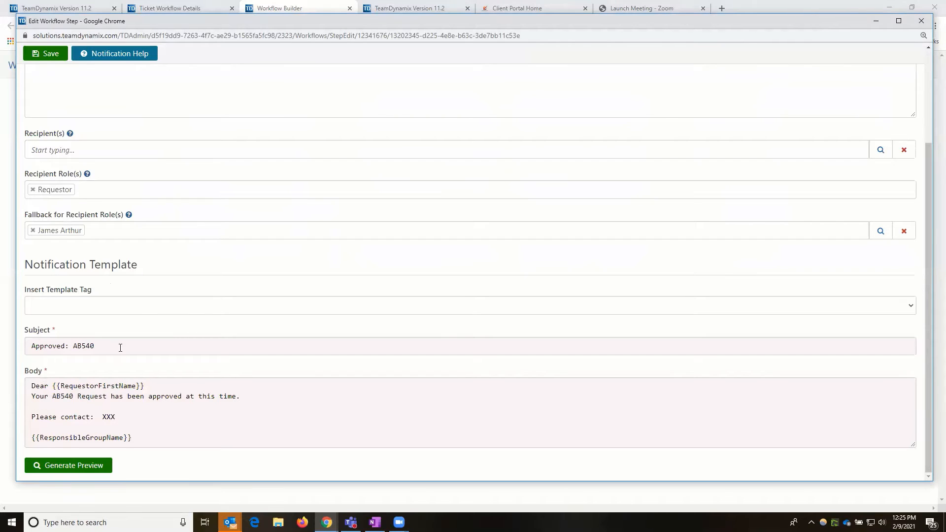
{"action": "left_click", "coordinate": [120, 345]}
{"action": "left_click", "coordinate": [112, 305]}
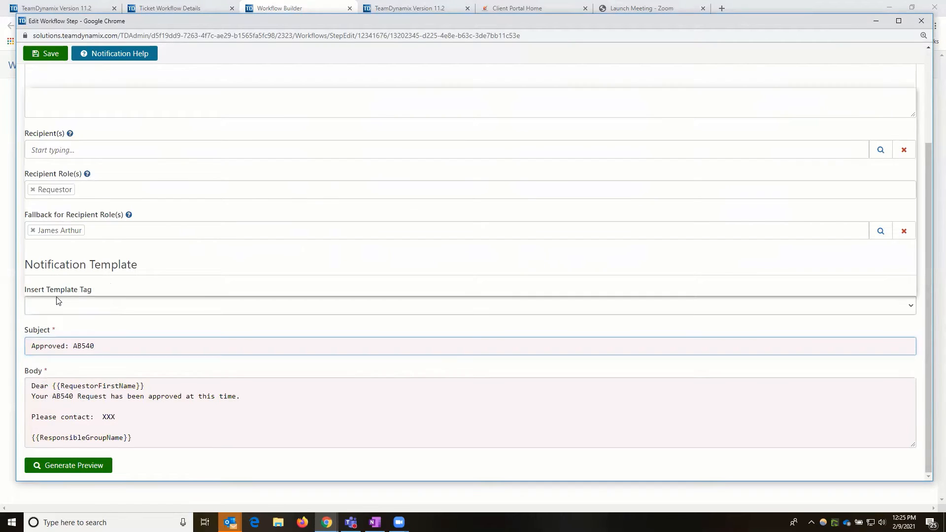
{"action": "left_click", "coordinate": [66, 307]}
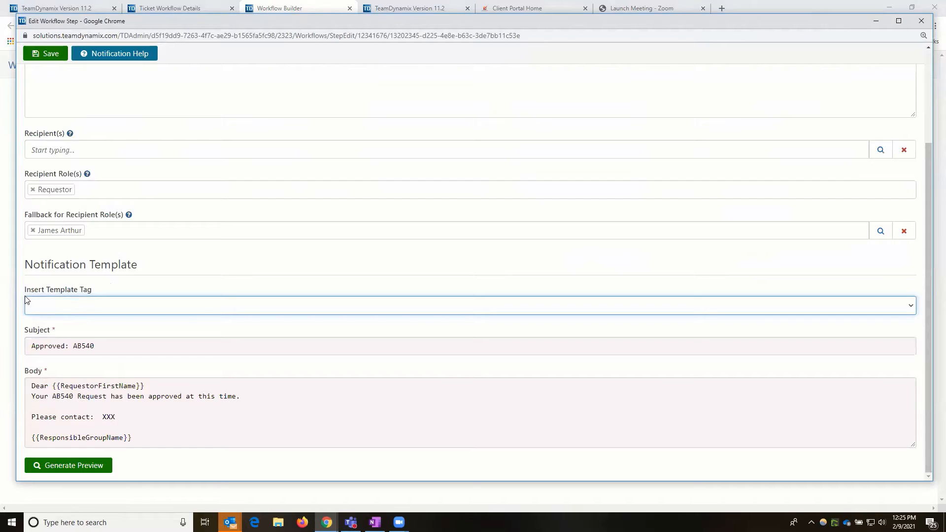
{"action": "left_click", "coordinate": [65, 308]}
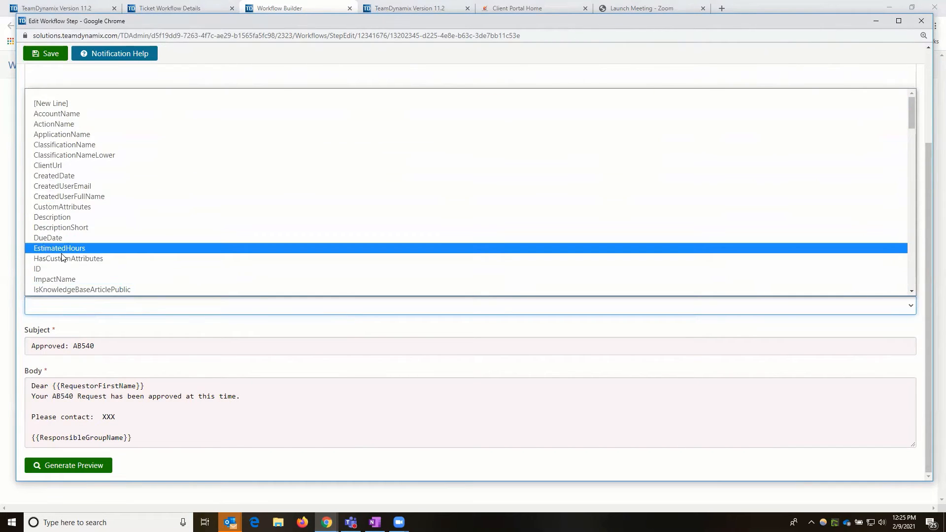
- Generate a preview of the approval email and save the notification step
{"action": "scroll", "coordinate": [64, 257], "scroll_direction": "down", "scroll_amount": 10}
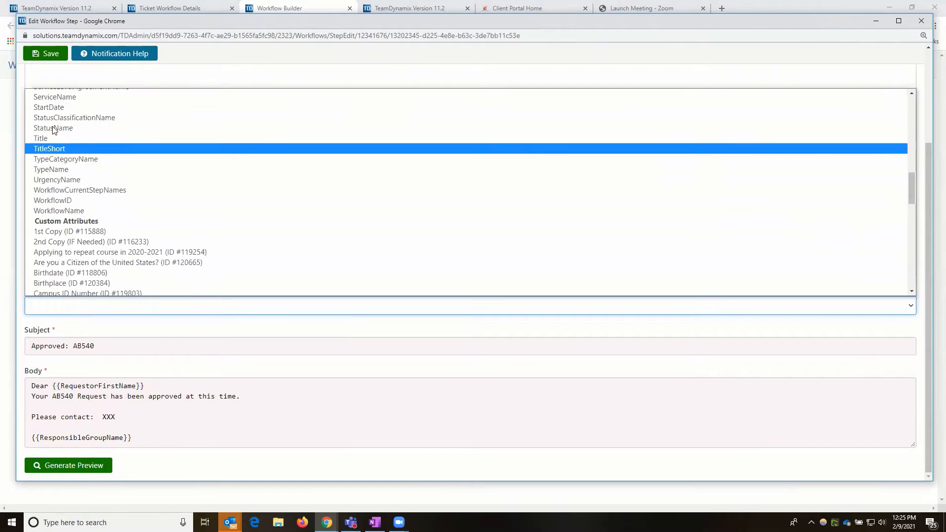
{"action": "scroll", "coordinate": [62, 244], "scroll_direction": "up", "scroll_amount": 3}
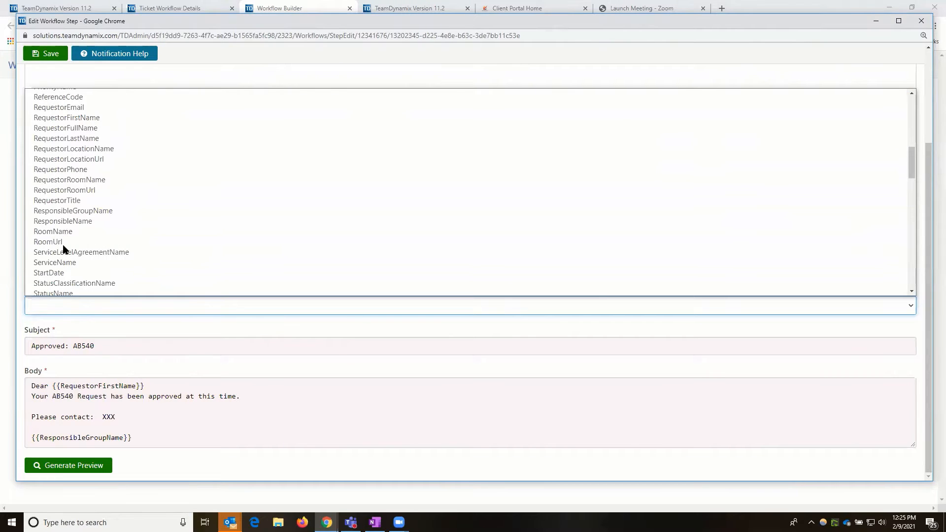
{"action": "scroll", "coordinate": [63, 249], "scroll_direction": "up", "scroll_amount": 1}
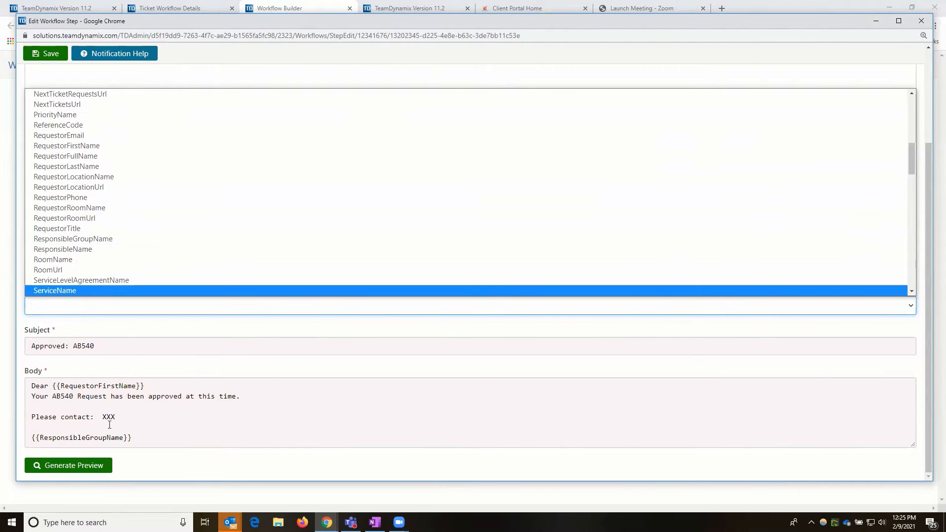
{"action": "left_click", "coordinate": [117, 427]}
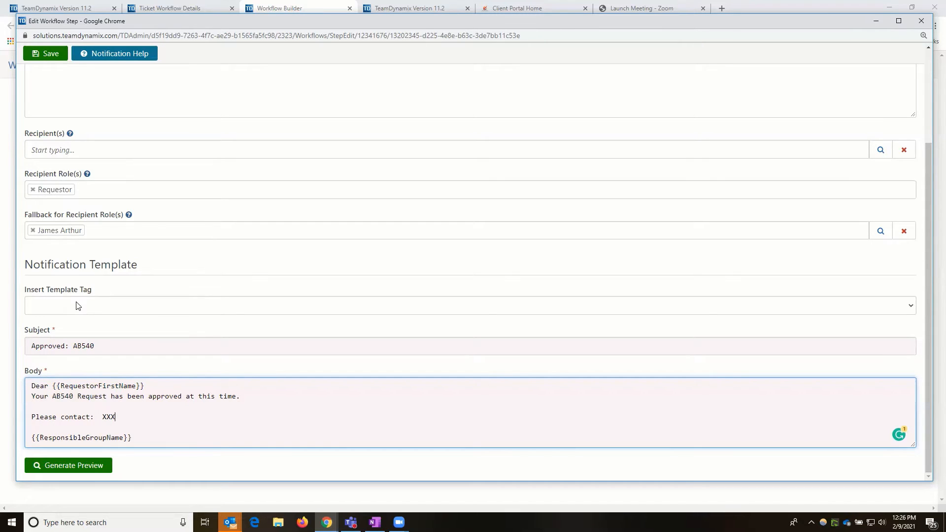
{"action": "left_click", "coordinate": [65, 467]}
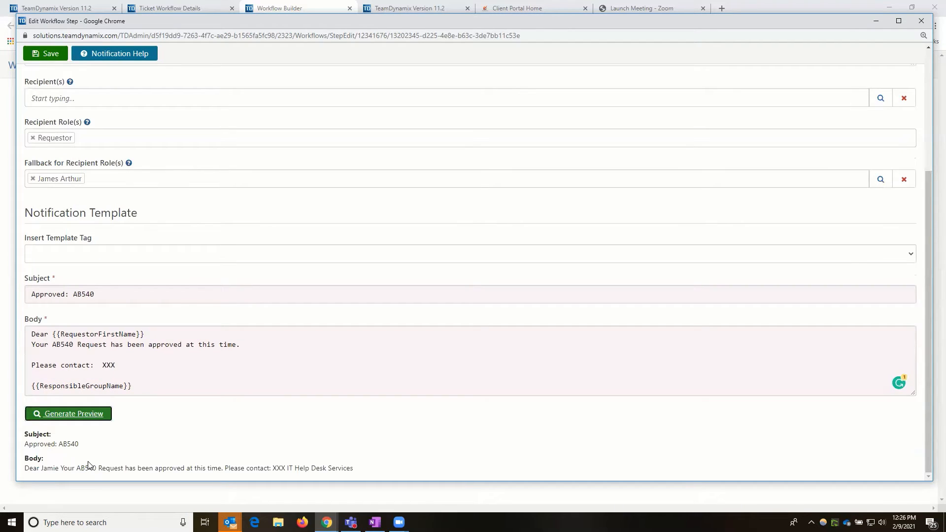
{"action": "left_click", "coordinate": [53, 52]}
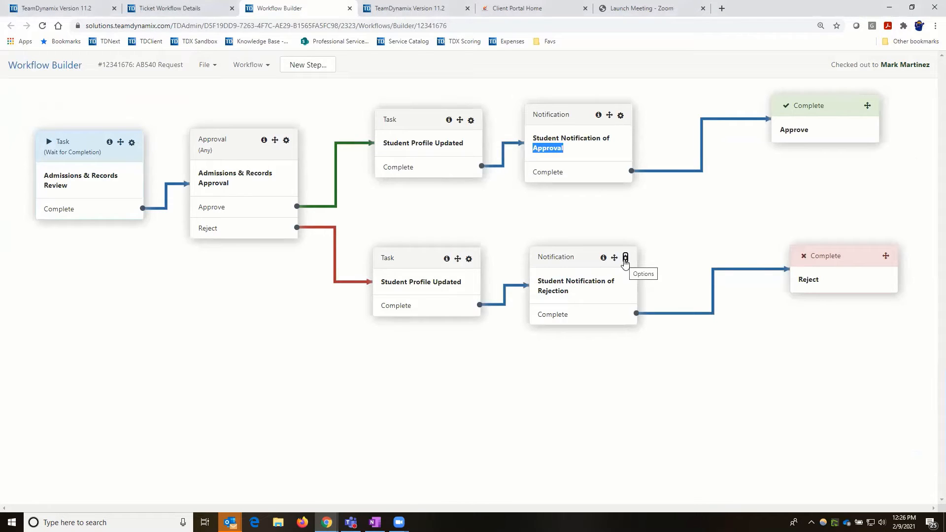
- Save and check in the AB540 Request workflow, close its builder, and return to Workflows
{"action": "left_click", "coordinate": [214, 68]}
{"action": "left_click", "coordinate": [209, 140]}
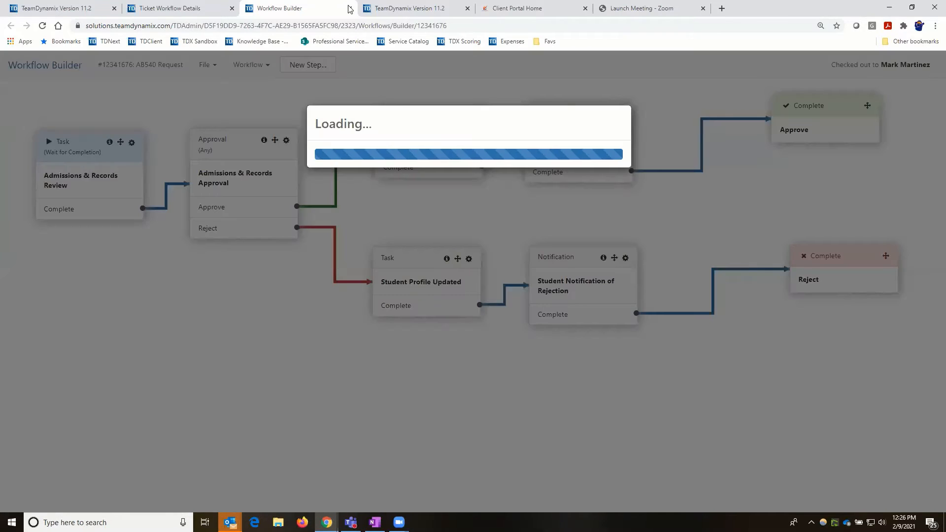
{"action": "left_click", "coordinate": [350, 9]}
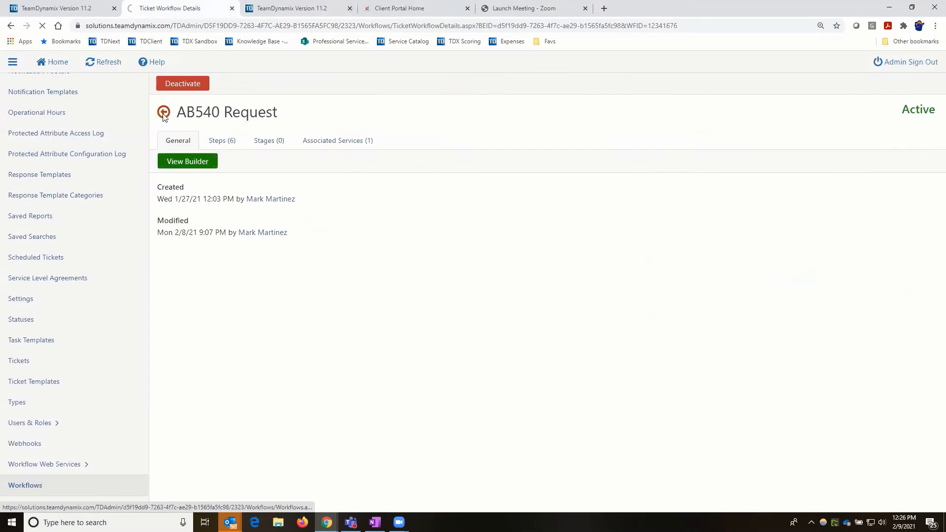
{"action": "left_click", "coordinate": [164, 116]}
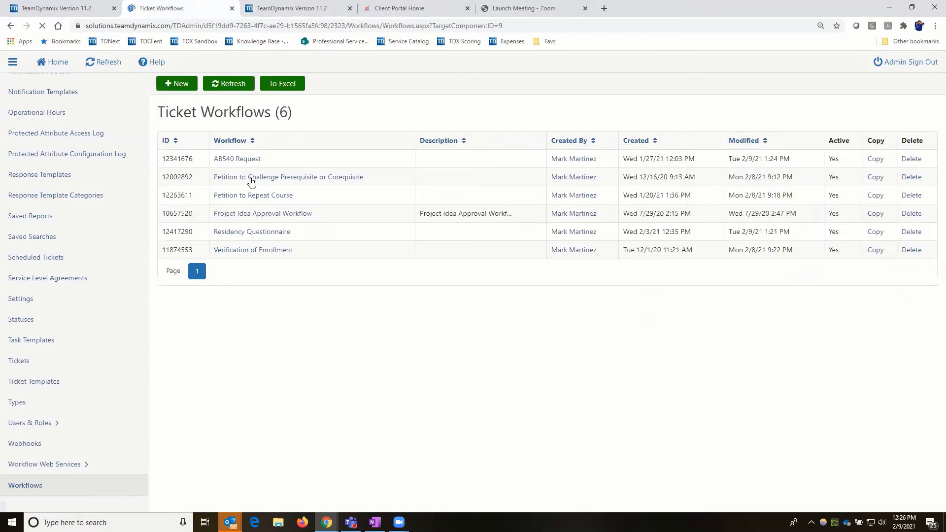
- Open the Petition to Challenge Prerequisite or Corequisite workflow builder, save and check it in, then close it
{"action": "left_click", "coordinate": [251, 182]}
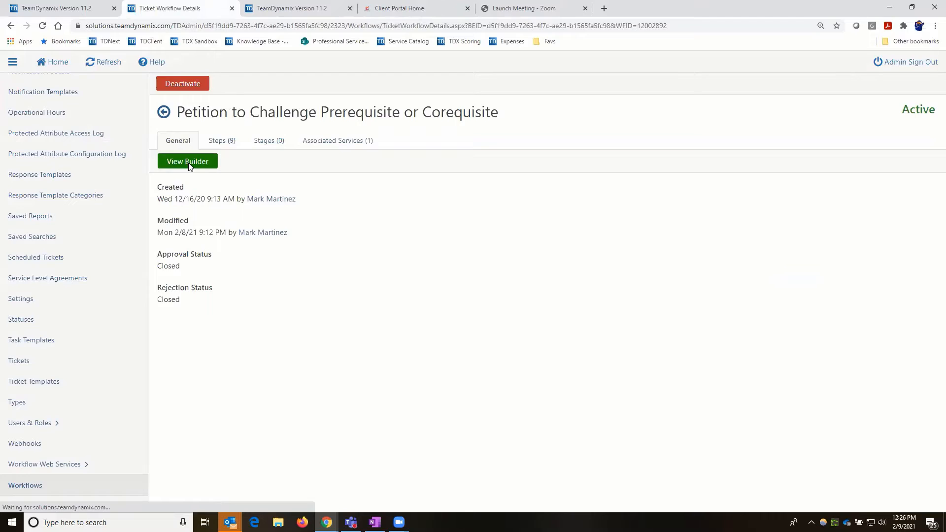
{"action": "left_click", "coordinate": [189, 164]}
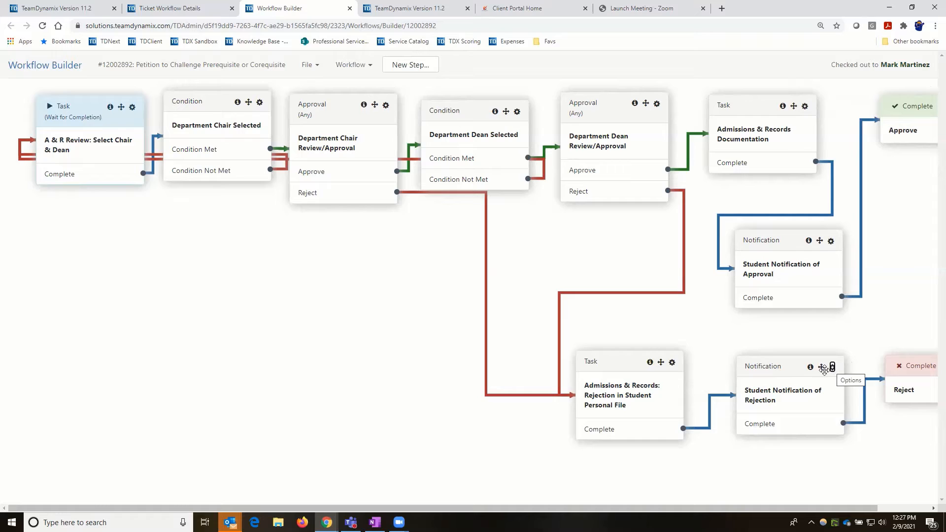
{"action": "left_click", "coordinate": [310, 65]}
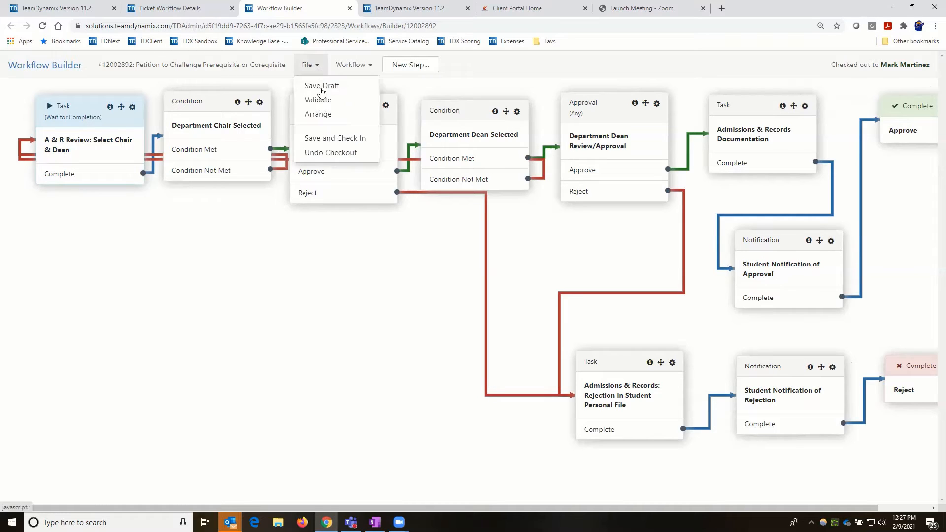
{"action": "left_click", "coordinate": [315, 140]}
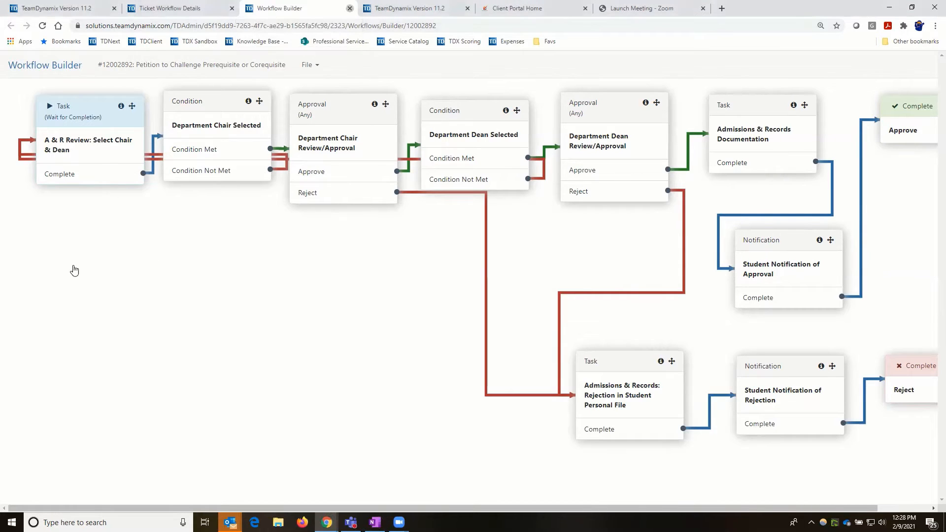
{"action": "key", "text": "ctrl+w"}
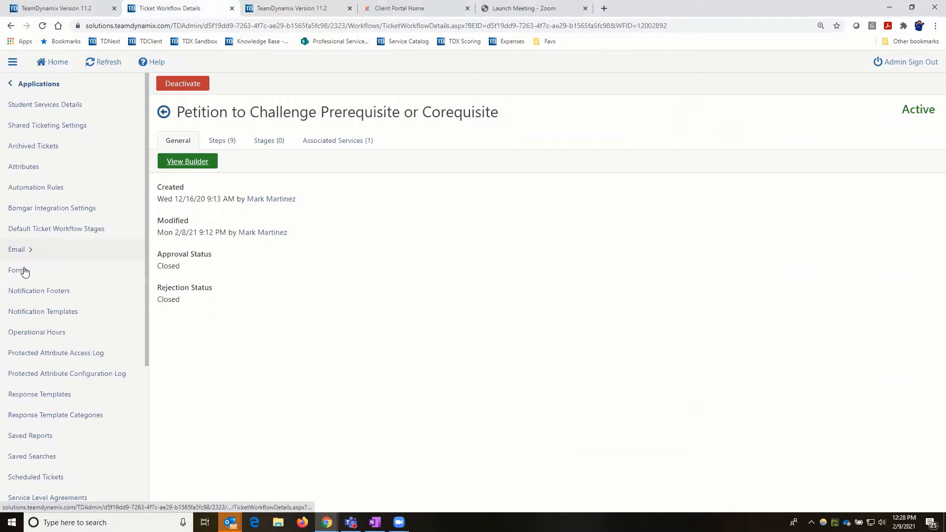
- Open the AB 540 form in the designer and review its Title field value and help text
{"action": "left_click", "coordinate": [17, 270]}
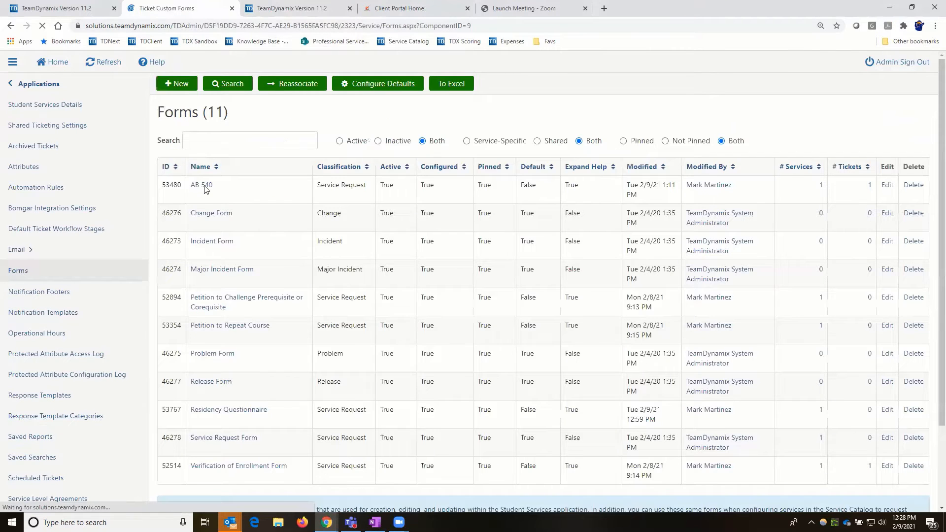
{"action": "left_click", "coordinate": [205, 187]}
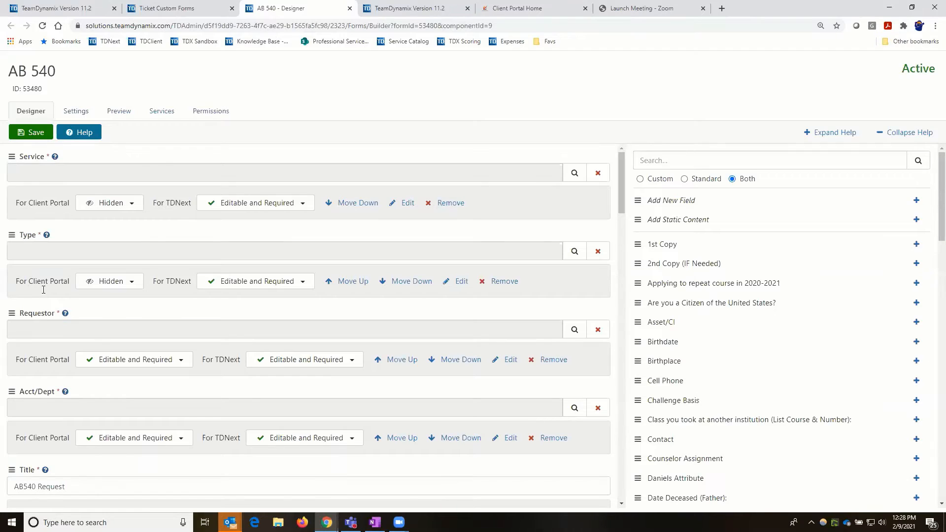
{"action": "scroll", "coordinate": [26, 280], "scroll_direction": "down", "scroll_amount": 4}
{"action": "left_click_drag", "start_coordinate": [17, 292], "coordinate": [68, 292]}
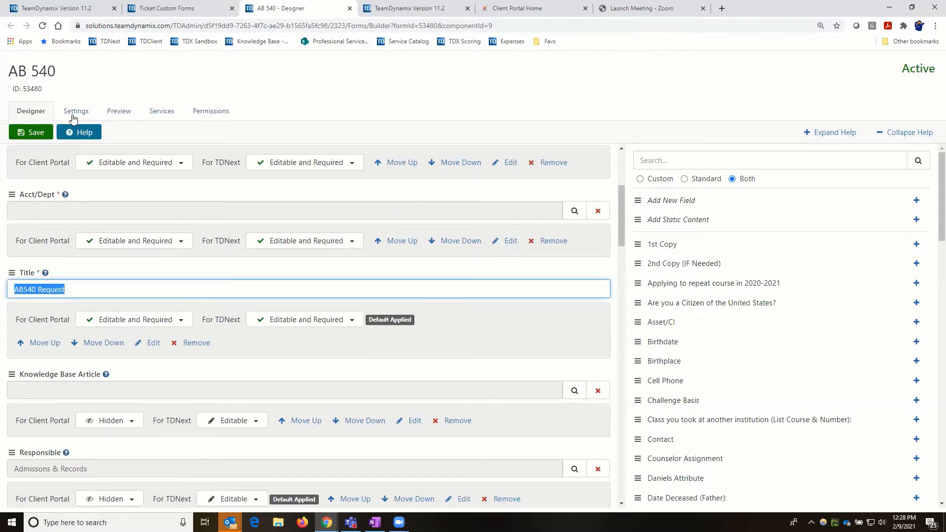
{"action": "triple_click", "coordinate": [50, 71]}
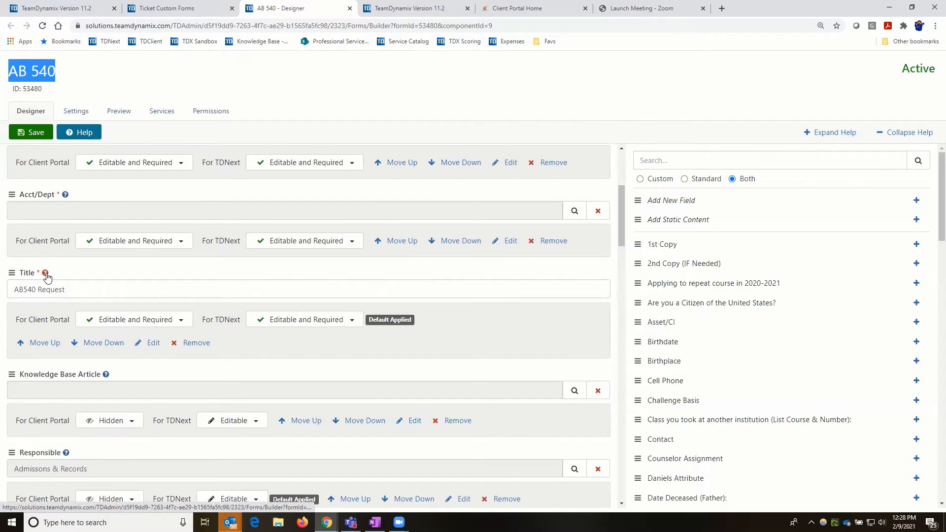
{"action": "left_click", "coordinate": [46, 274]}
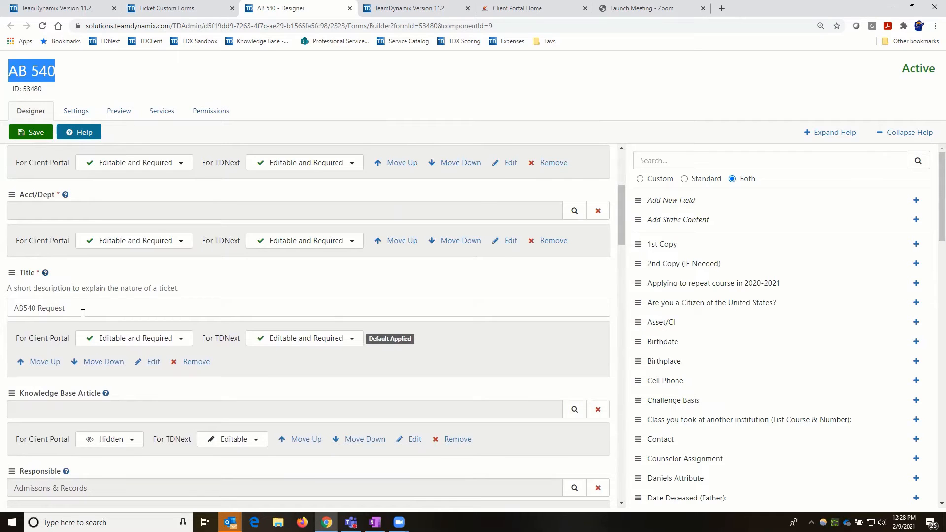
{"action": "left_click", "coordinate": [13, 309]}
{"action": "triple_click", "coordinate": [65, 309]}
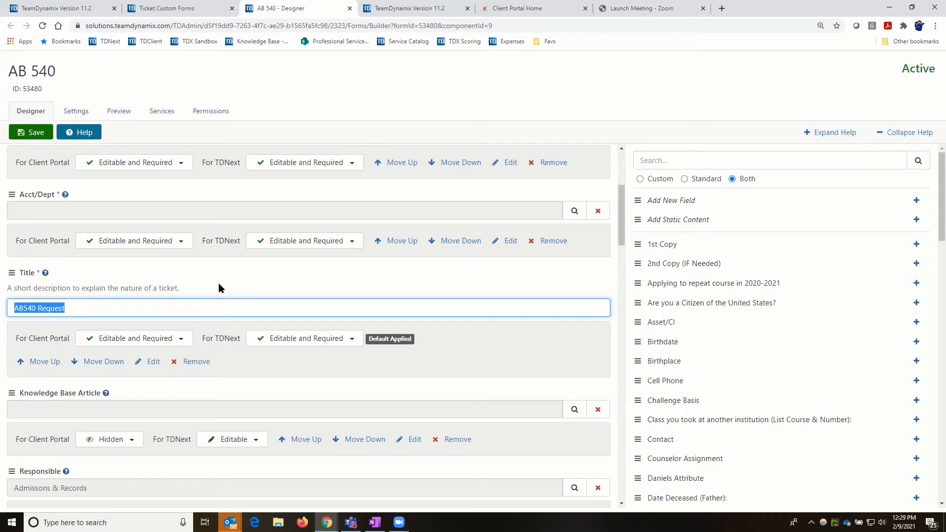
- Save the AB 540 form and close the designer with Ctrl+W
{"action": "left_click", "coordinate": [65, 244]}
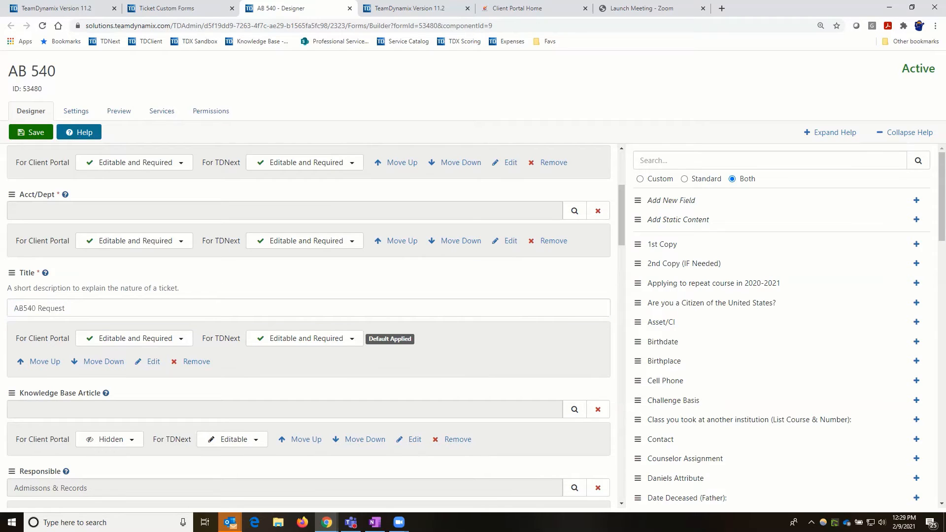
{"action": "left_click", "coordinate": [41, 138]}
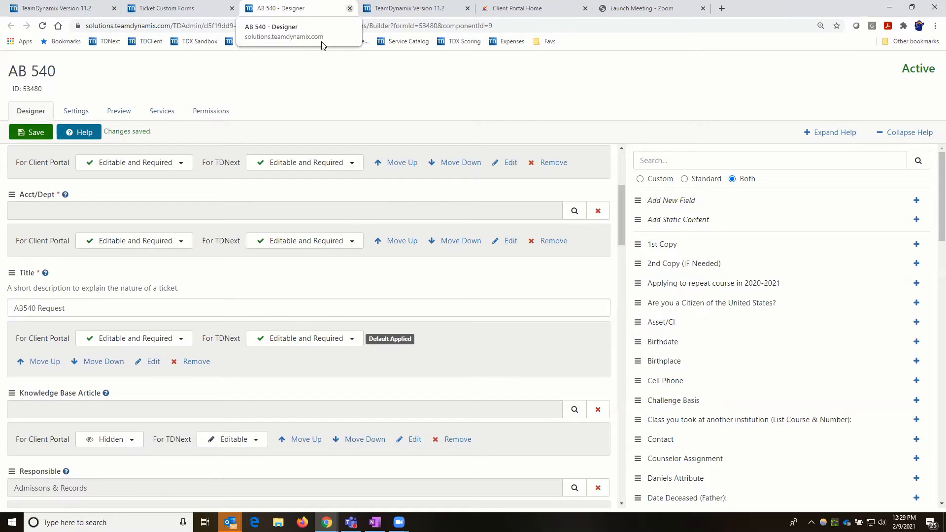
{"action": "key", "text": "ctrl+w"}
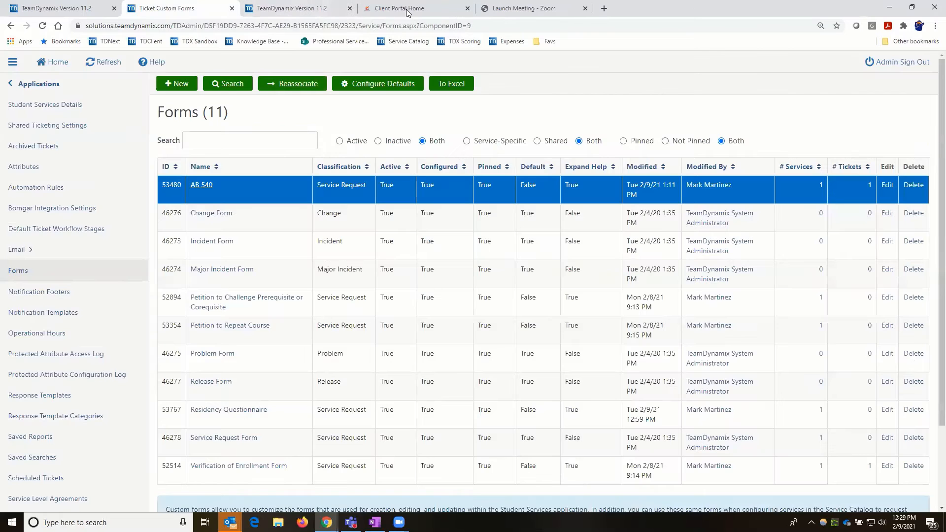
- On the Client Portal home page, choose the Residency Questionnaire button
{"action": "left_click", "coordinate": [407, 11]}
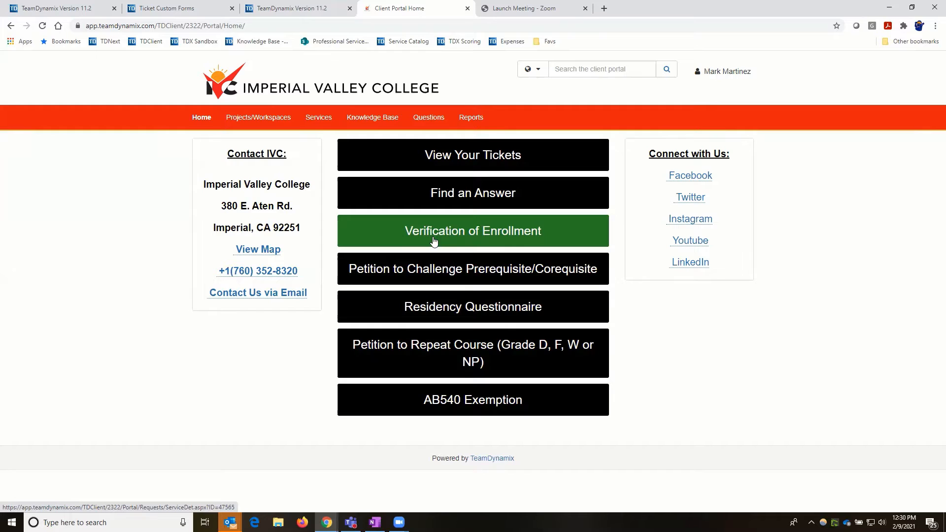
{"action": "left_click", "coordinate": [442, 314]}
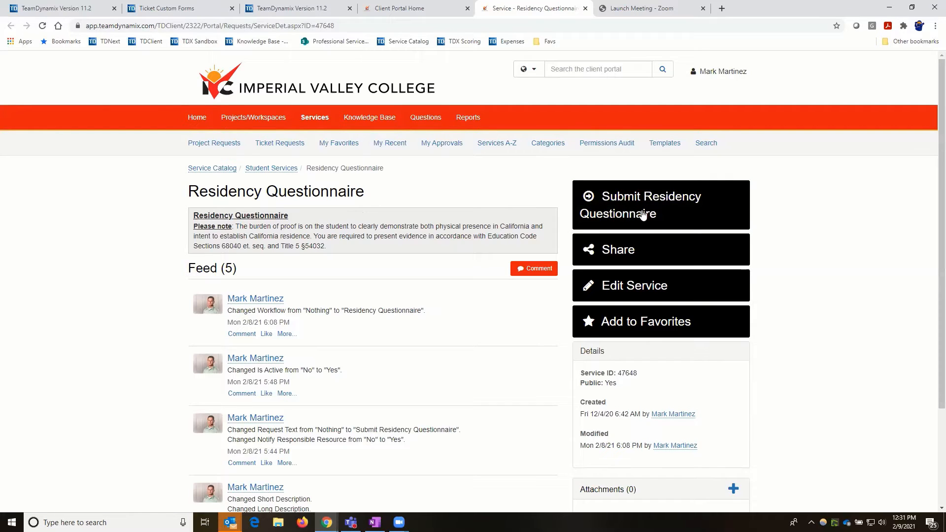
- Start a Residency Questionnaire request for Fall, year 2021, and enter the student ID
{"action": "left_click", "coordinate": [643, 216]}
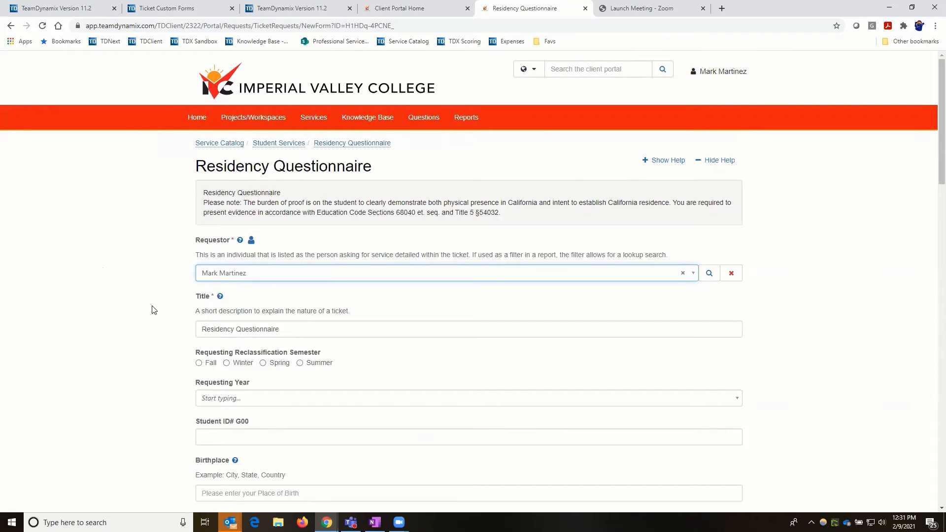
{"action": "scroll", "coordinate": [196, 274], "scroll_direction": "down", "scroll_amount": 2}
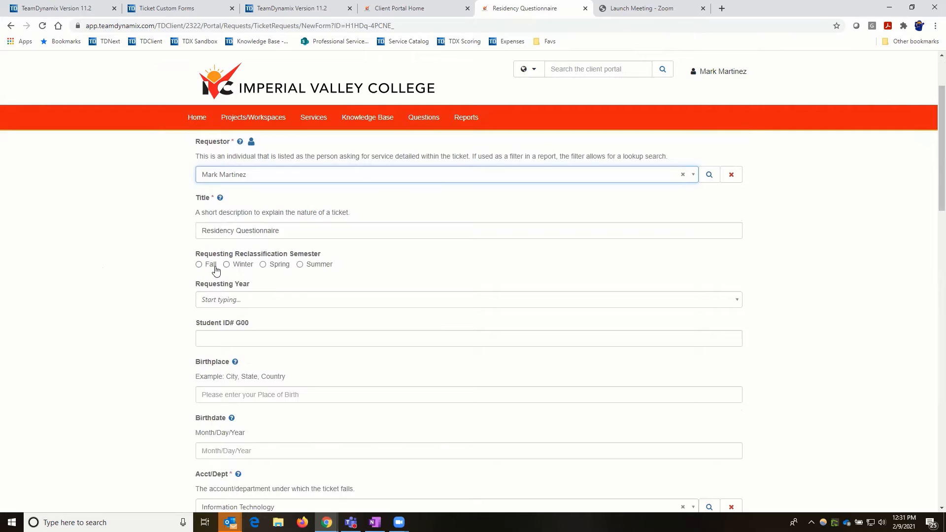
{"action": "left_click", "coordinate": [199, 265]}
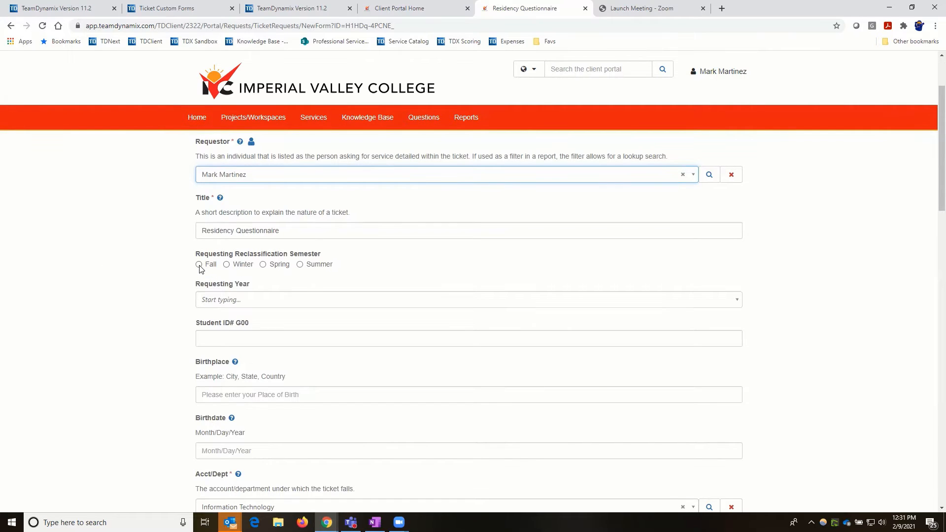
{"action": "left_click", "coordinate": [245, 301]}
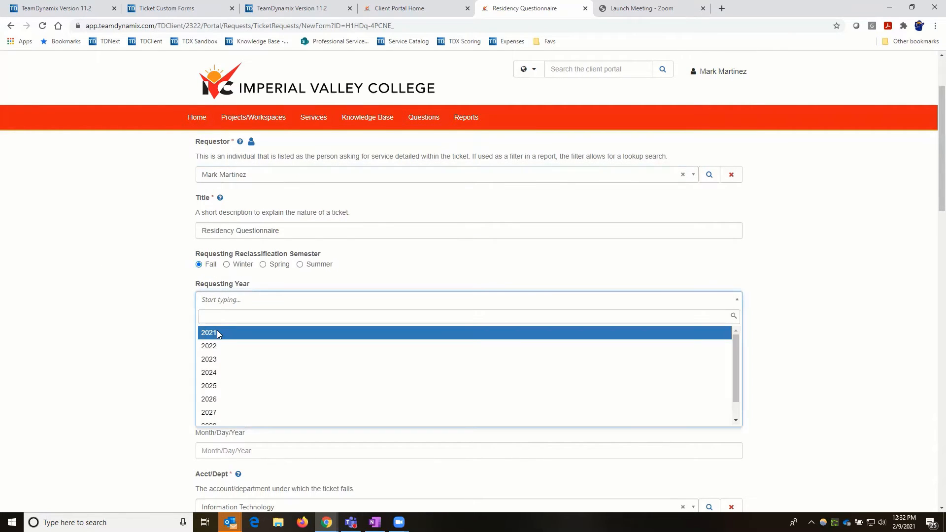
{"action": "left_click", "coordinate": [217, 331]}
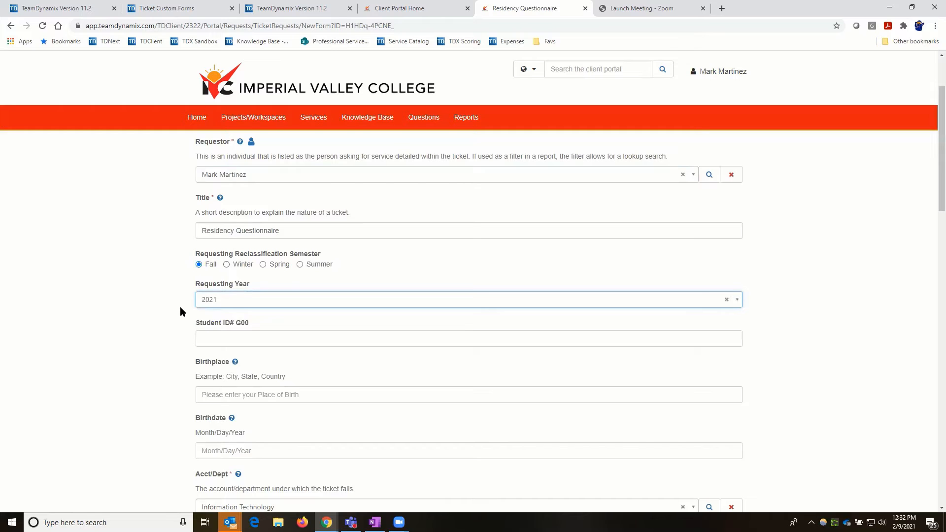
{"action": "left_click", "coordinate": [232, 340]}
{"action": "type", "text": "1111"}
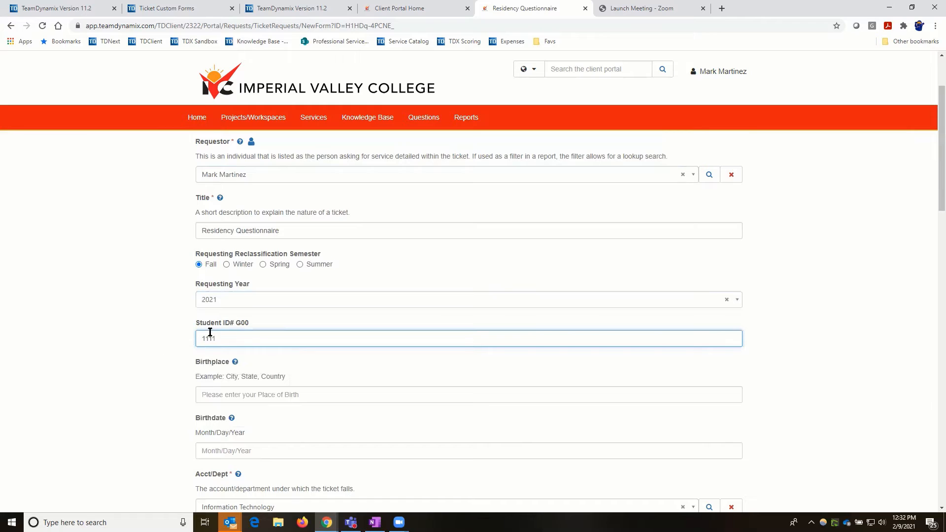
{"action": "left_click", "coordinate": [264, 282]}
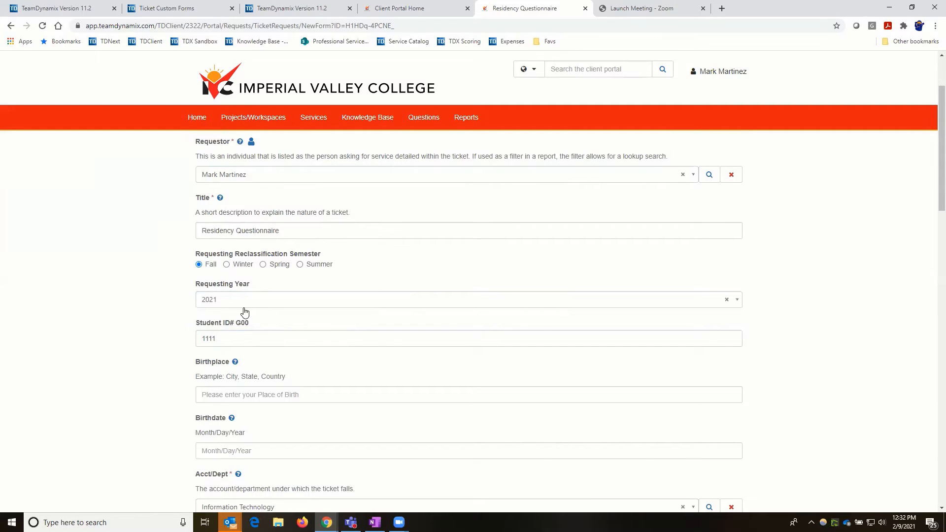
- Show the Birthplace help text and scroll through the rest of the request form
{"action": "left_click", "coordinate": [235, 363]}
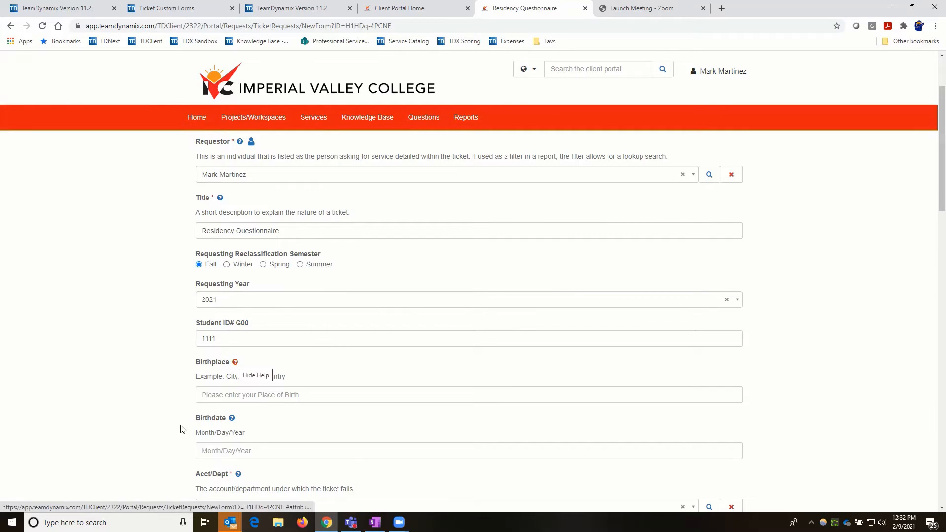
{"action": "scroll", "coordinate": [200, 342], "scroll_direction": "down", "scroll_amount": 2}
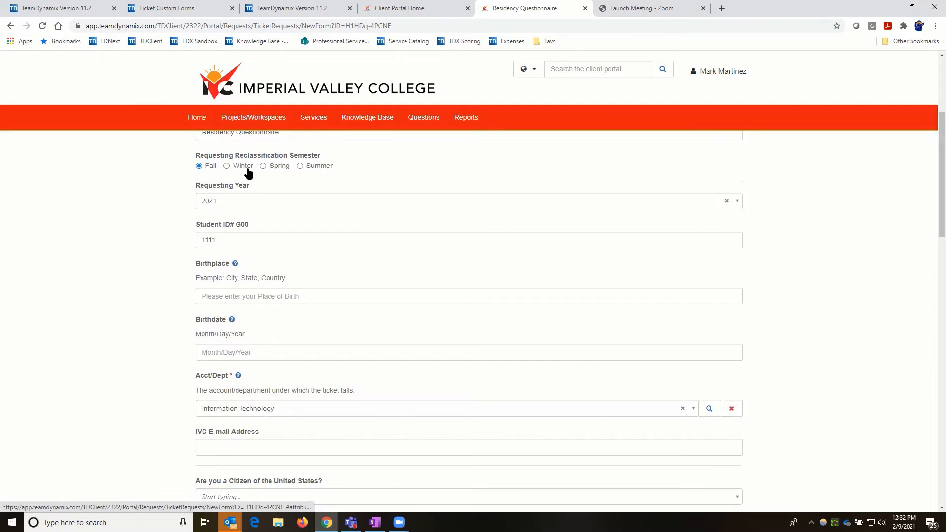
{"action": "scroll", "coordinate": [246, 404], "scroll_direction": "down", "scroll_amount": 1}
{"action": "scroll", "coordinate": [247, 397], "scroll_direction": "down", "scroll_amount": 7}
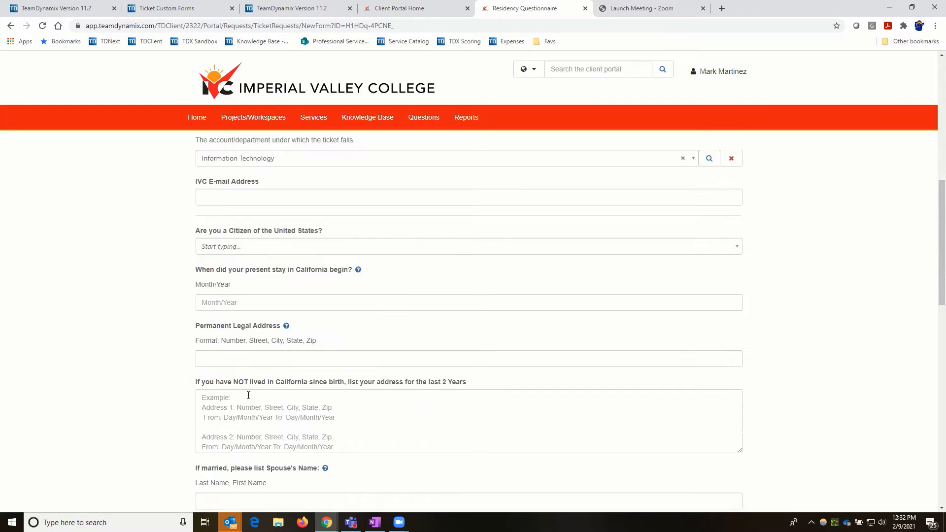
{"action": "scroll", "coordinate": [247, 395], "scroll_direction": "up", "scroll_amount": 9}
{"action": "scroll", "coordinate": [249, 389], "scroll_direction": "up", "scroll_amount": 2}
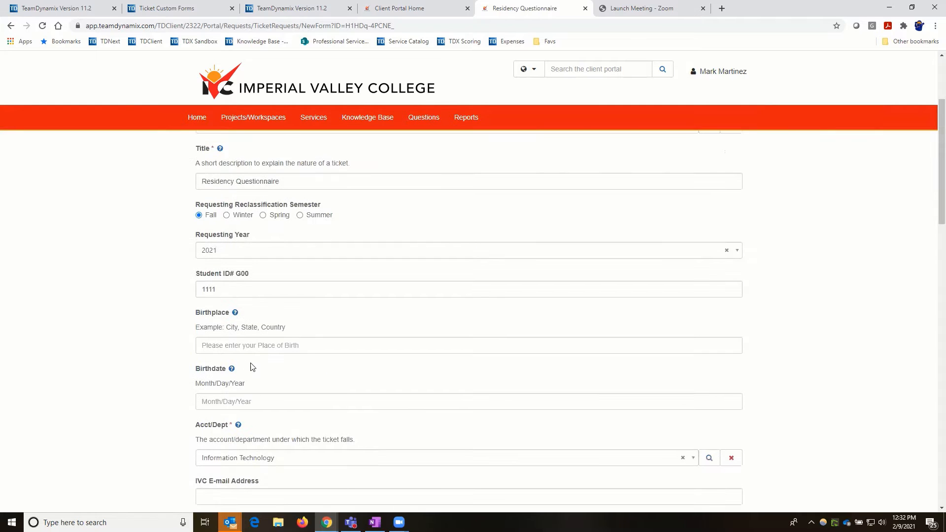
{"action": "scroll", "coordinate": [252, 352], "scroll_direction": "down", "scroll_amount": 1}
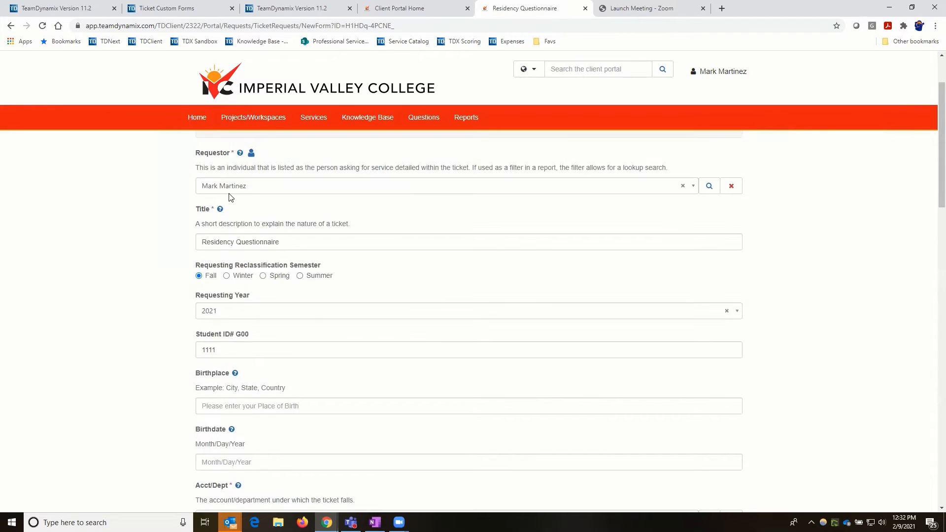
{"action": "scroll", "coordinate": [232, 195], "scroll_direction": "up", "scroll_amount": 1}
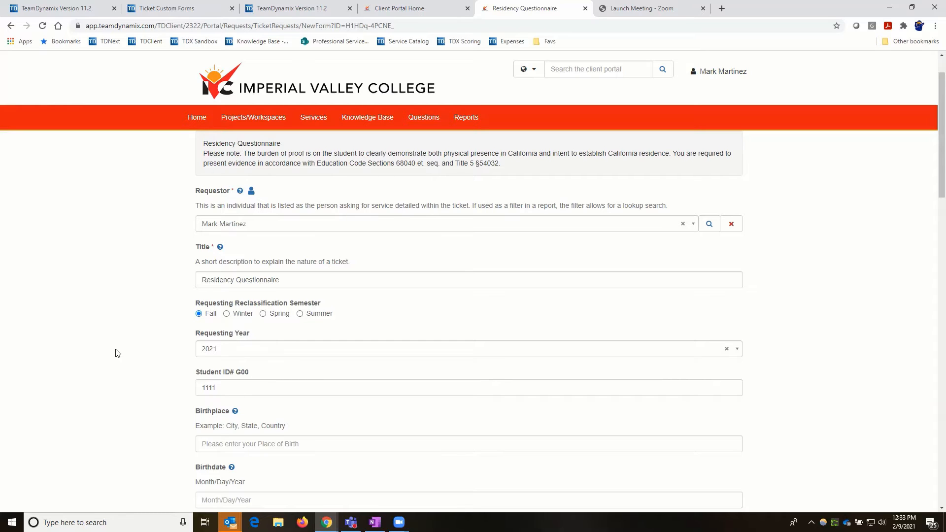
{"action": "scroll", "coordinate": [118, 355], "scroll_direction": "down", "scroll_amount": 1}
{"action": "scroll", "coordinate": [118, 355], "scroll_direction": "down", "scroll_amount": 2}
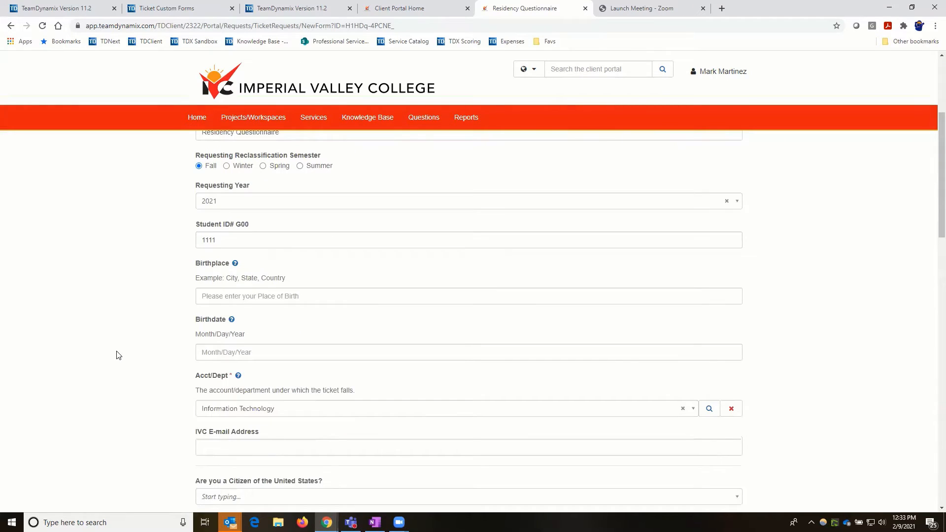
{"action": "scroll", "coordinate": [124, 351], "scroll_direction": "down", "scroll_amount": 1}
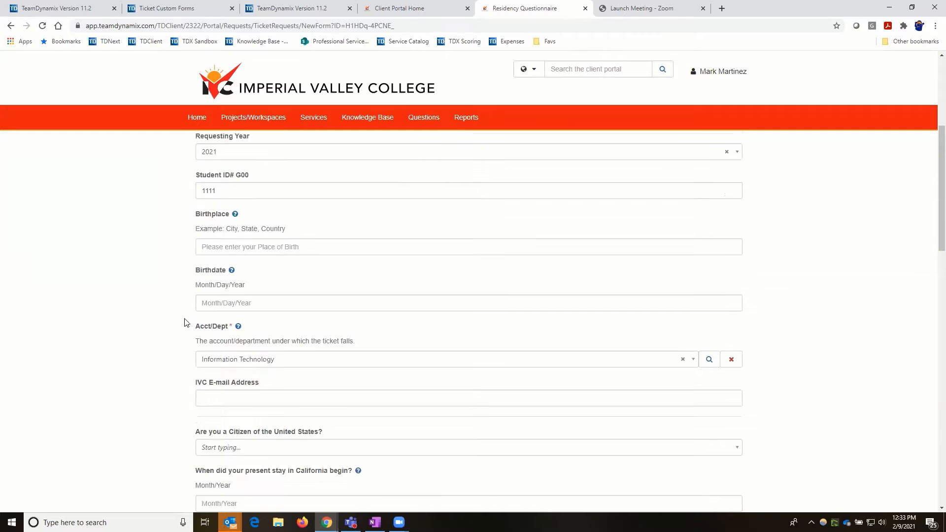
- Enter 'Santa Rosa, CA, USA' in the Birthplace field and move to Birthdate
{"action": "left_click", "coordinate": [238, 246]}
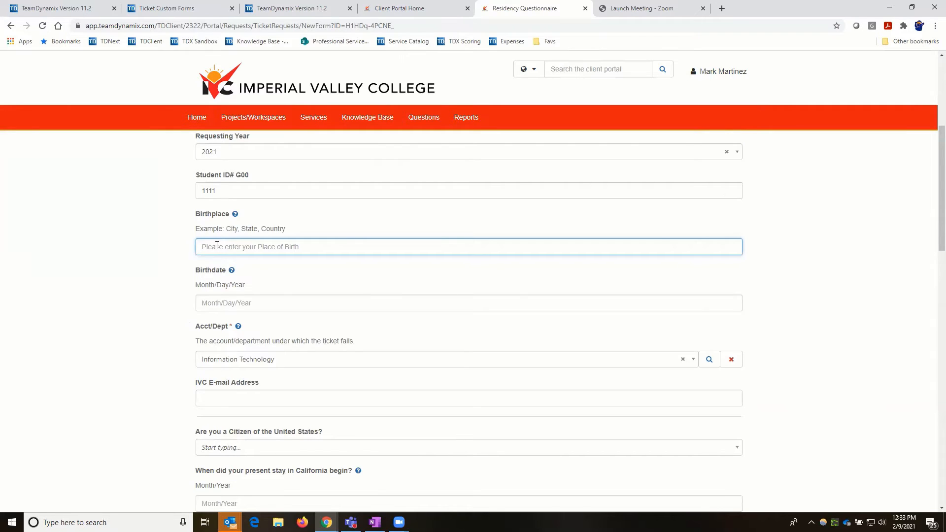
{"action": "type", "text": "Santa Rosa, CA, USA"}
{"action": "left_click", "coordinate": [208, 302]}
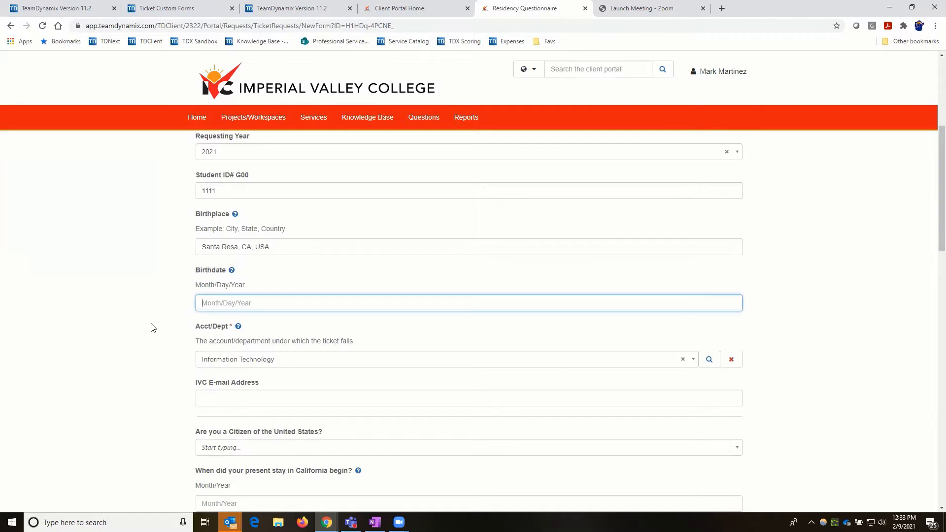
- Tab from Birthplace into the Birthdate field, then scroll back to the form's top
{"action": "scroll", "coordinate": [183, 341], "scroll_direction": "down", "scroll_amount": 1}
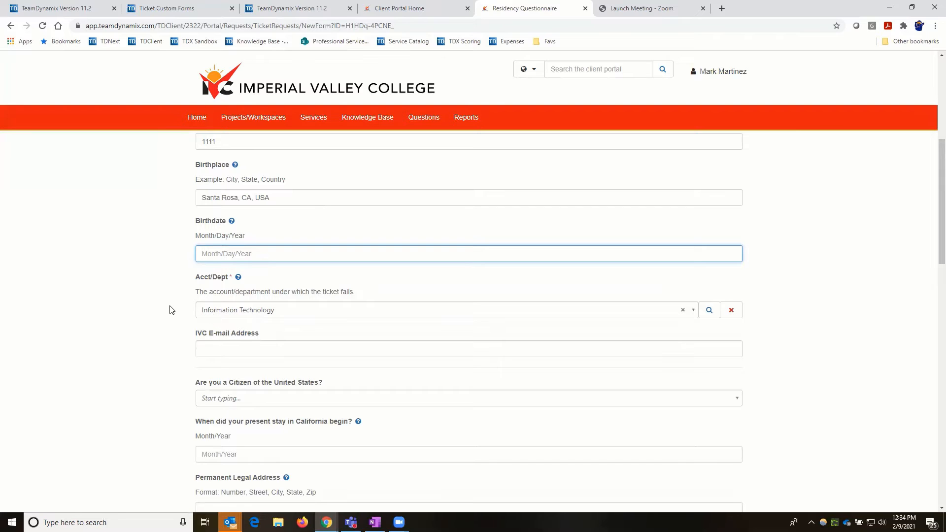
{"action": "scroll", "coordinate": [171, 309], "scroll_direction": "up", "scroll_amount": 1}
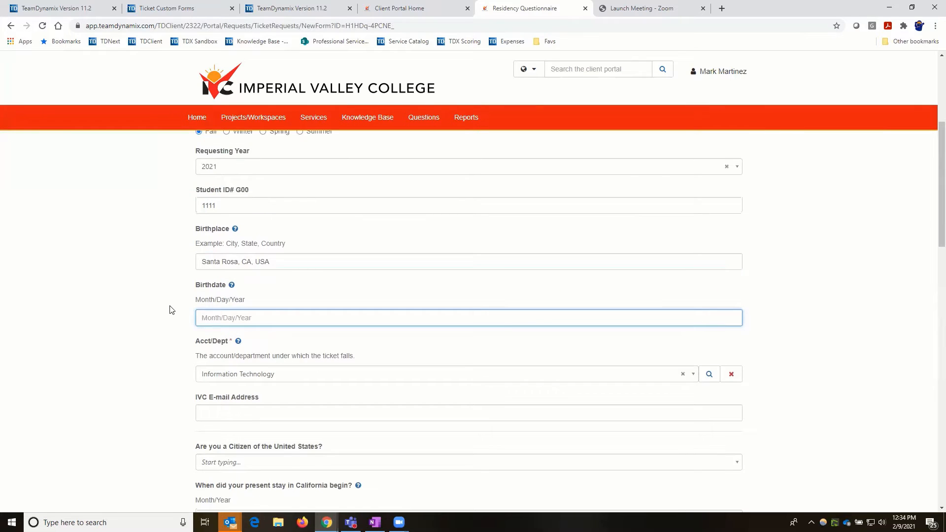
{"action": "scroll", "coordinate": [171, 309], "scroll_direction": "up", "scroll_amount": 5}
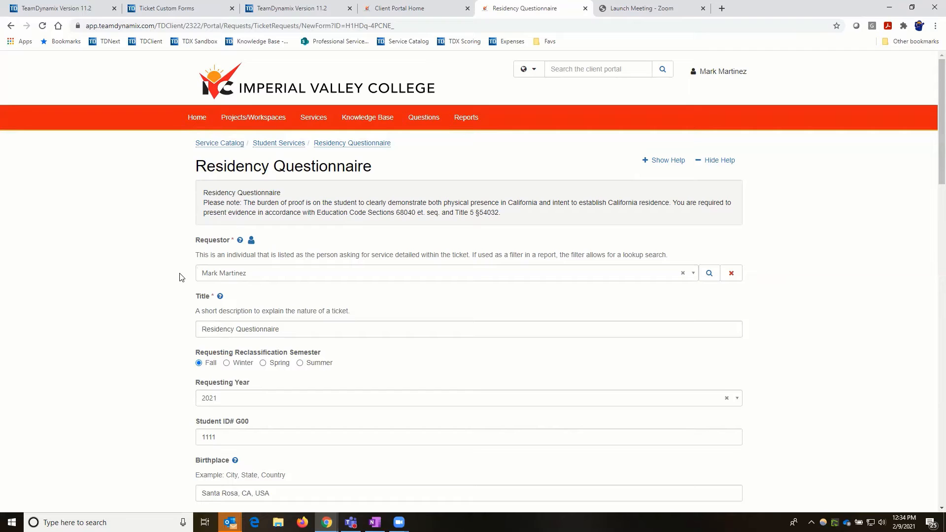
{"action": "key", "text": "Tab"}
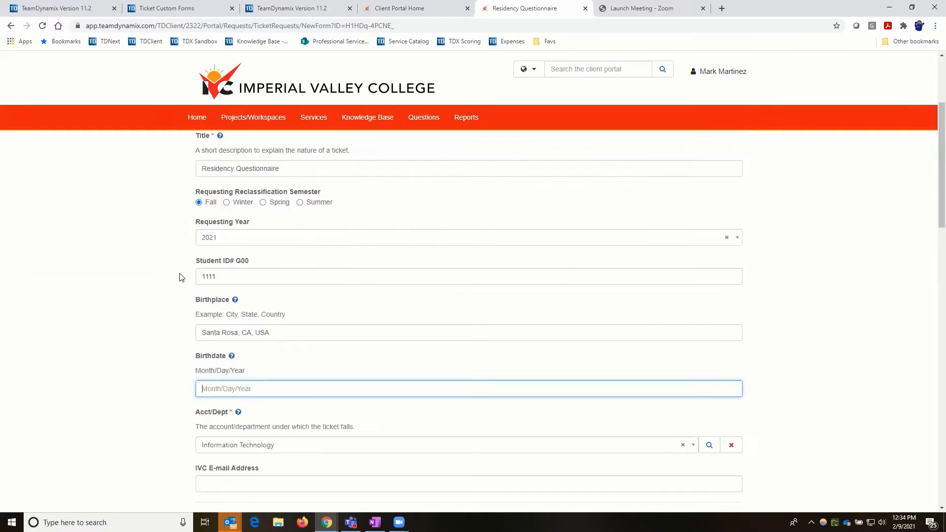
{"action": "scroll", "coordinate": [180, 277], "scroll_direction": "down", "scroll_amount": 4}
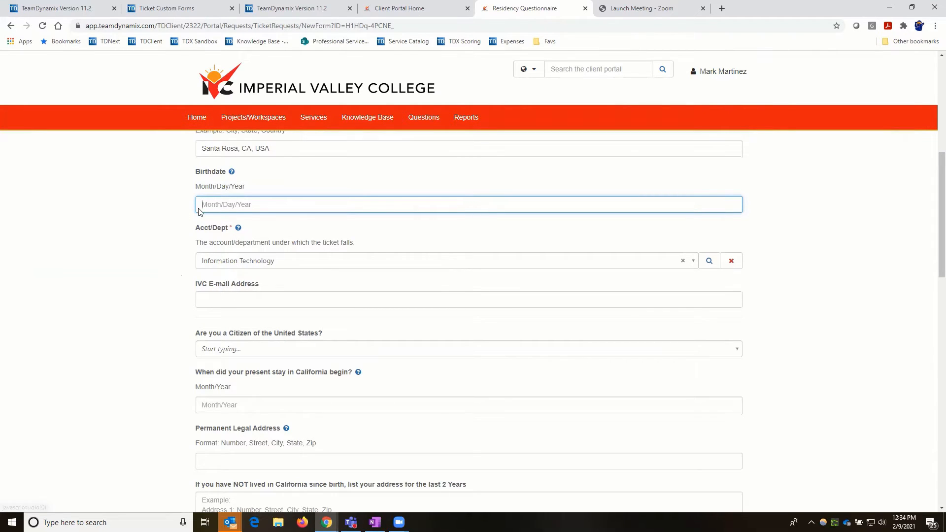
{"action": "scroll", "coordinate": [229, 249], "scroll_direction": "up", "scroll_amount": 7}
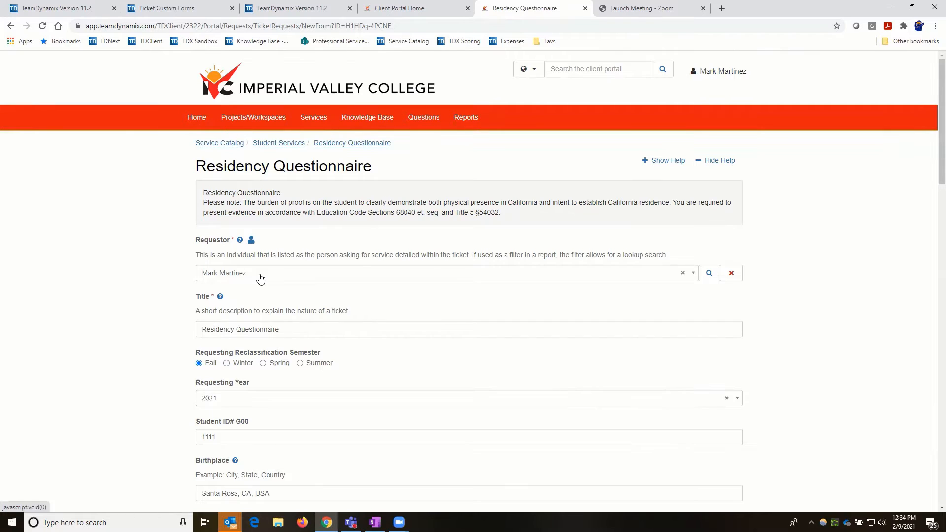
{"action": "scroll", "coordinate": [209, 328], "scroll_direction": "down", "scroll_amount": 5}
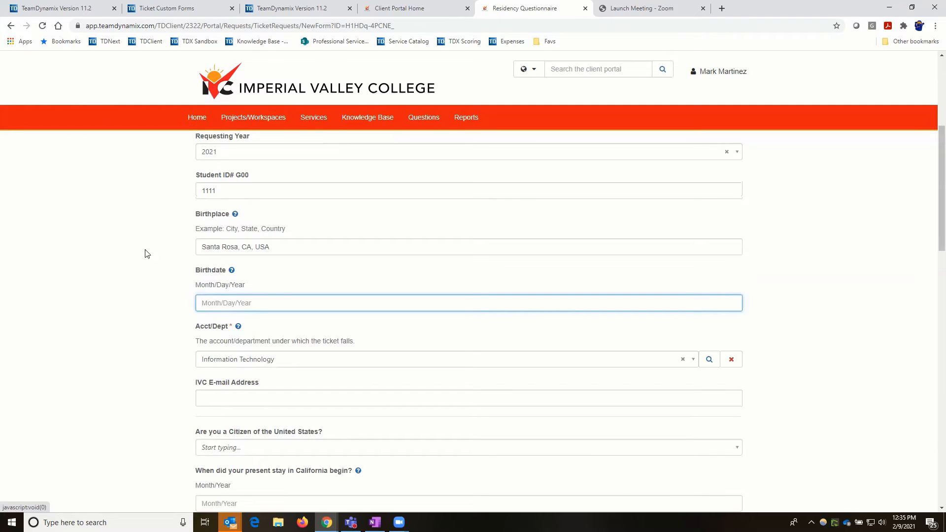
{"action": "scroll", "coordinate": [144, 252], "scroll_direction": "up", "scroll_amount": 2}
{"action": "scroll", "coordinate": [143, 253], "scroll_direction": "up", "scroll_amount": 3}
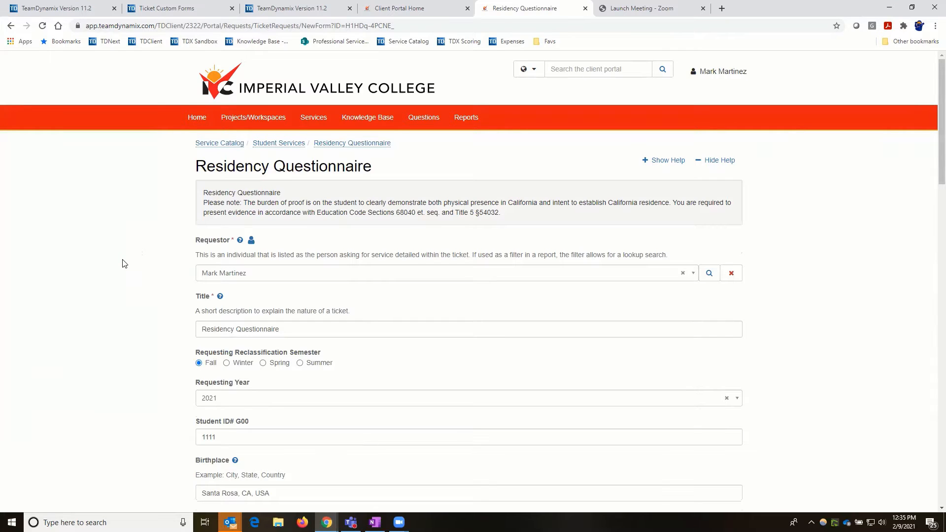
{"action": "scroll", "coordinate": [122, 261], "scroll_direction": "down", "scroll_amount": 5}
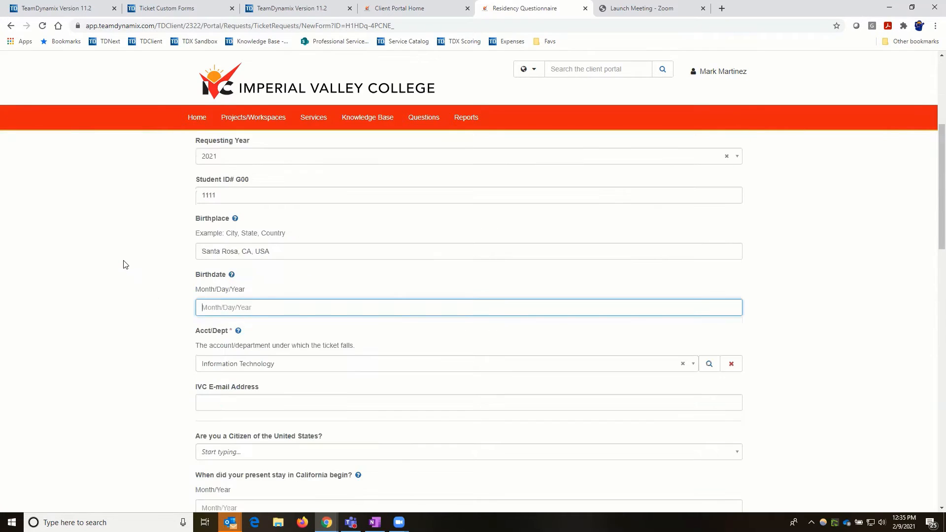
{"action": "scroll", "coordinate": [122, 261], "scroll_direction": "down", "scroll_amount": 1}
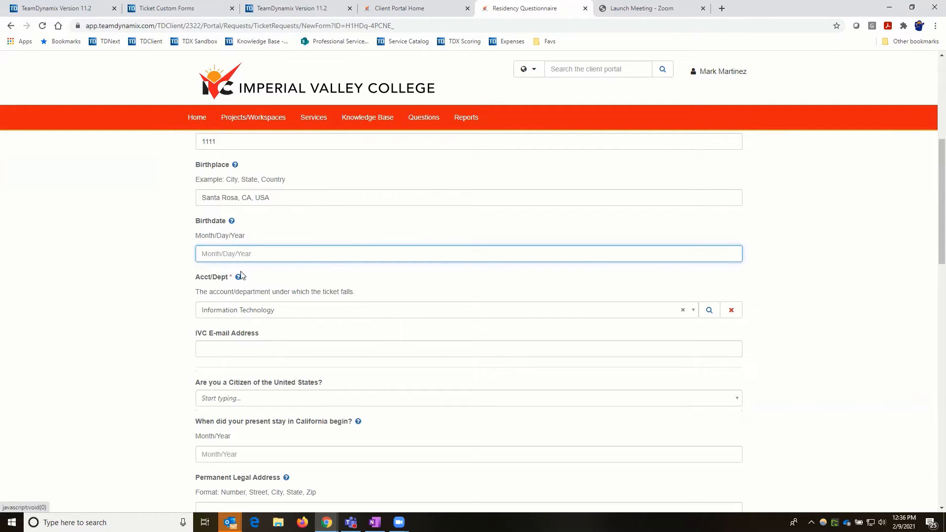
{"action": "left_click", "coordinate": [697, 311]}
{"action": "left_click", "coordinate": [709, 312]}
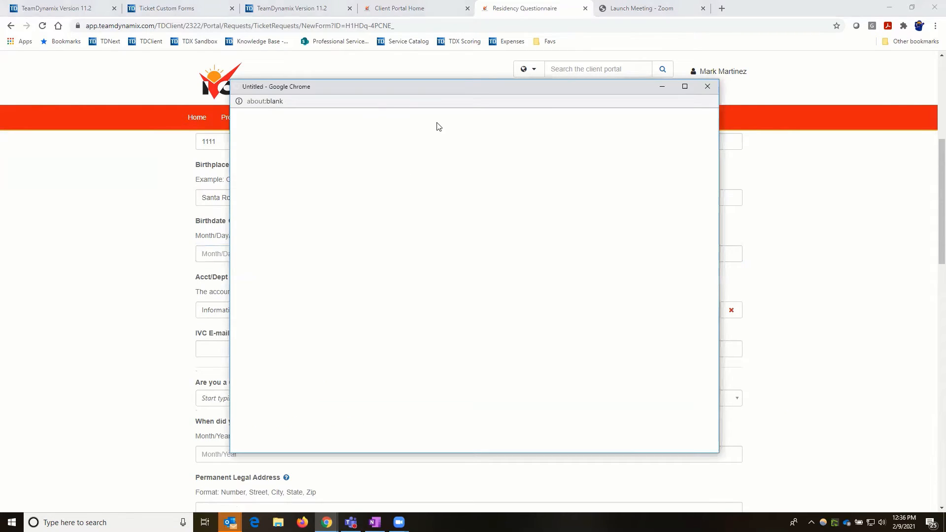
{"action": "left_click", "coordinate": [707, 87]}
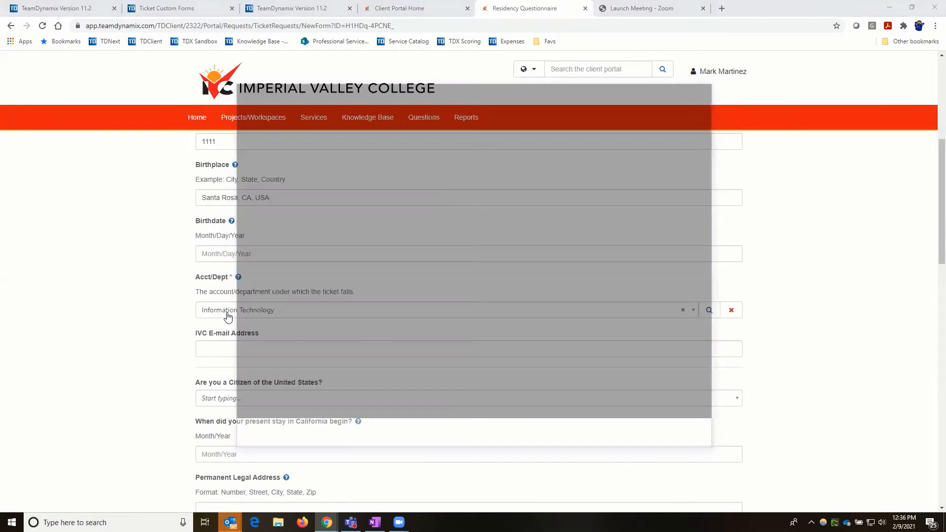
{"action": "scroll", "coordinate": [226, 256], "scroll_direction": "up", "scroll_amount": 2}
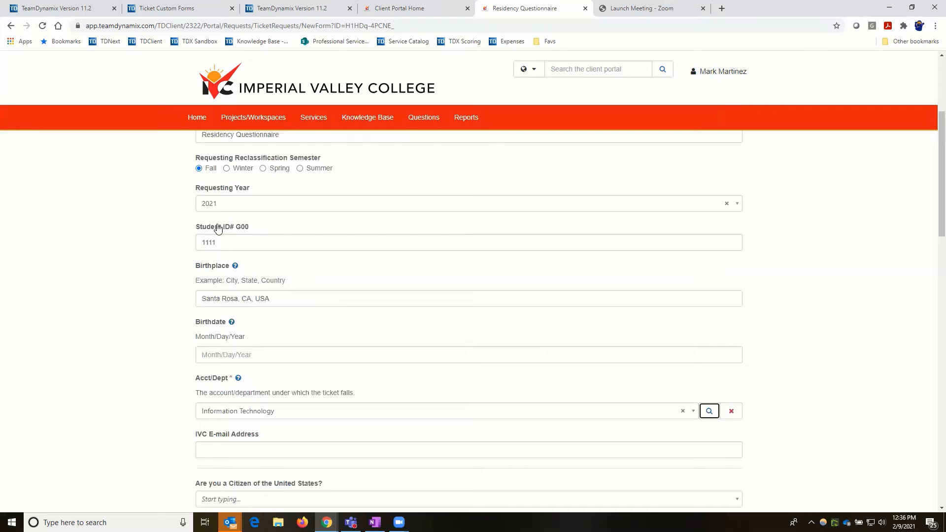
{"action": "scroll", "coordinate": [220, 231], "scroll_direction": "up", "scroll_amount": 2}
{"action": "scroll", "coordinate": [158, 332], "scroll_direction": "up", "scroll_amount": 1}
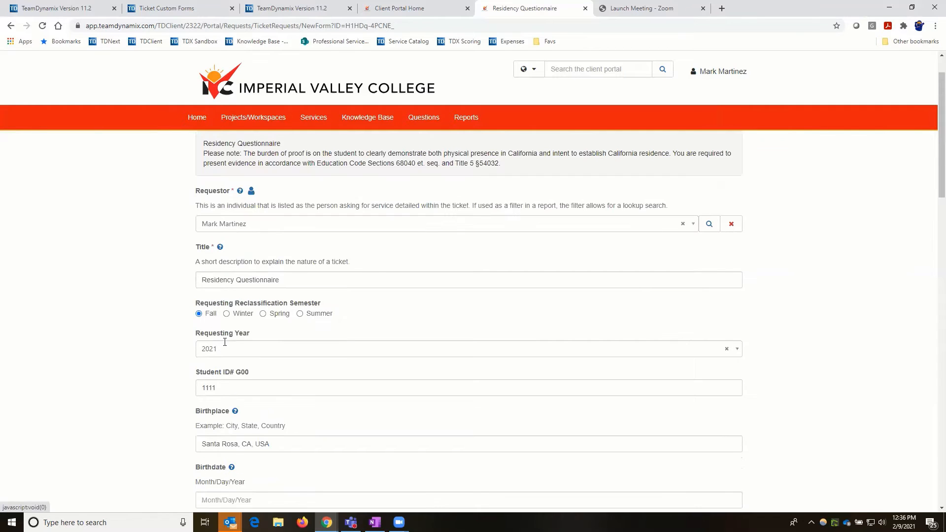
{"action": "scroll", "coordinate": [225, 345], "scroll_direction": "down", "scroll_amount": 4}
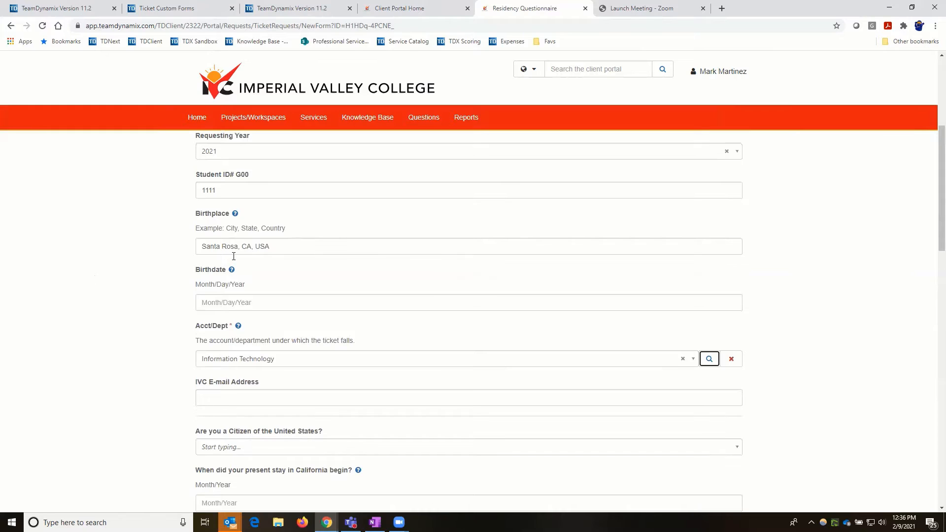
{"action": "scroll", "coordinate": [239, 249], "scroll_direction": "down", "scroll_amount": 3}
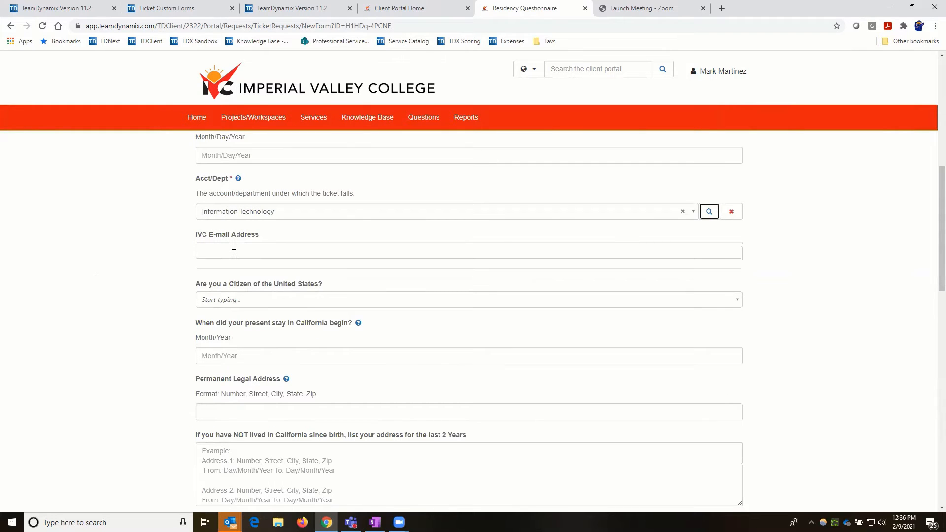
- Set 'Are you a Citizen of the United States?' to Yes and scroll further down the form
{"action": "left_click", "coordinate": [262, 300]}
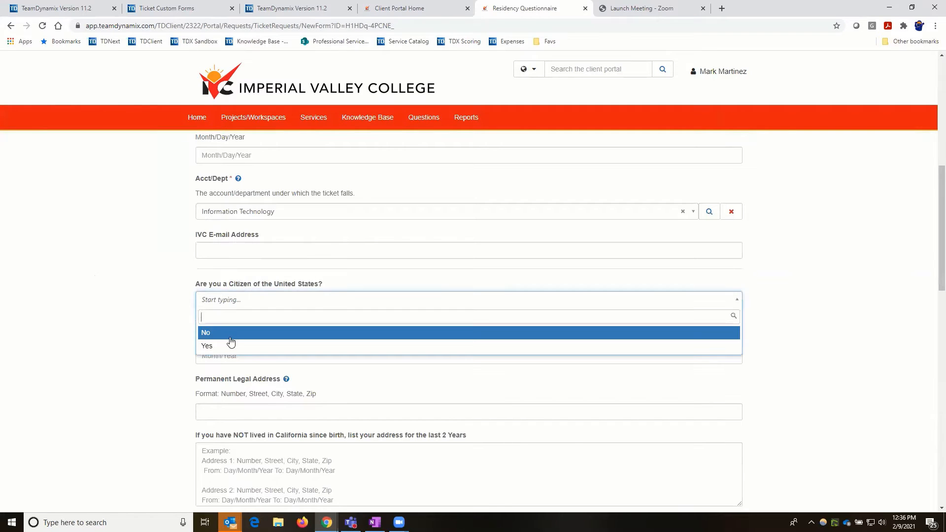
{"action": "left_click", "coordinate": [229, 346]}
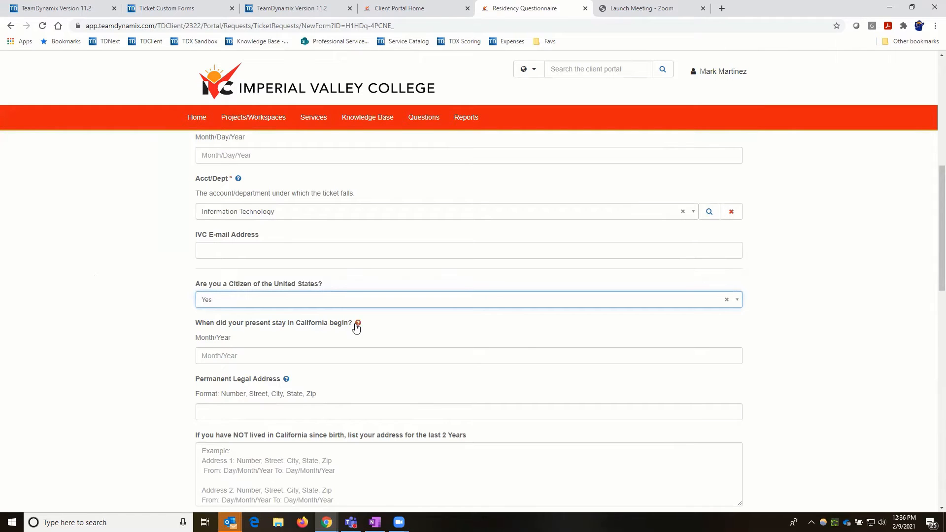
{"action": "scroll", "coordinate": [182, 337], "scroll_direction": "down", "scroll_amount": 1}
{"action": "scroll", "coordinate": [182, 337], "scroll_direction": "down", "scroll_amount": 1}
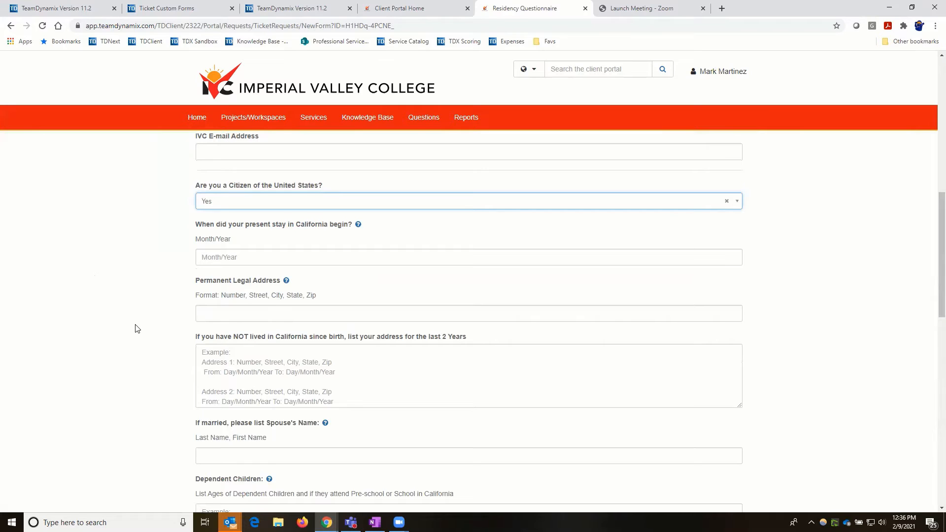
{"action": "scroll", "coordinate": [170, 315], "scroll_direction": "down", "scroll_amount": 1}
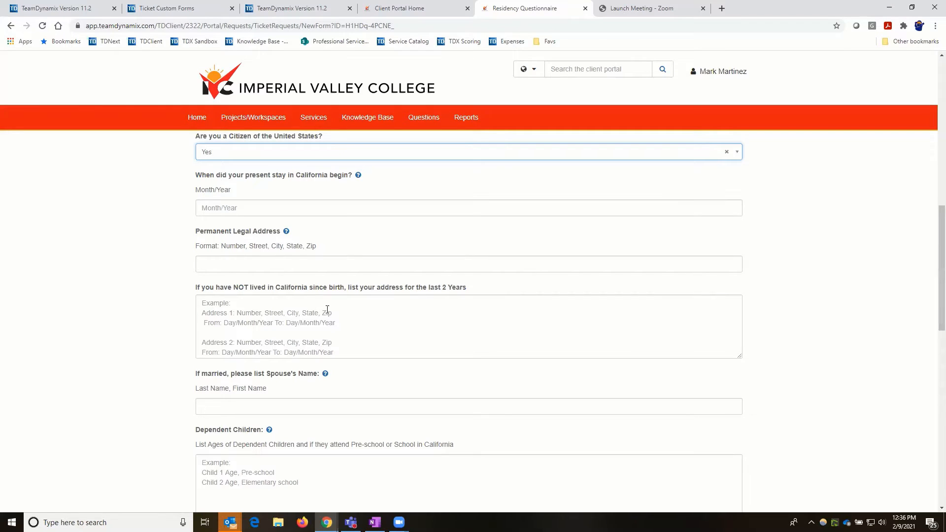
{"action": "left_click", "coordinate": [372, 308]}
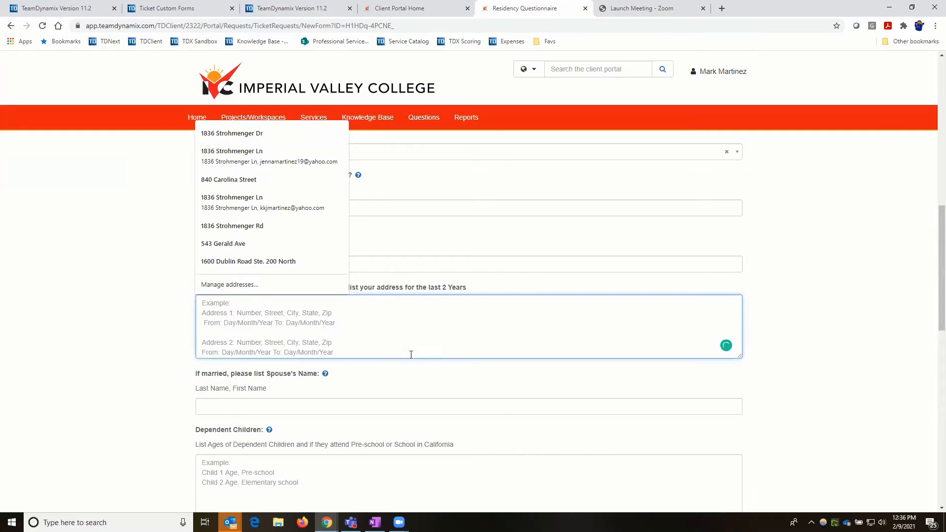
{"action": "left_click", "coordinate": [127, 321]}
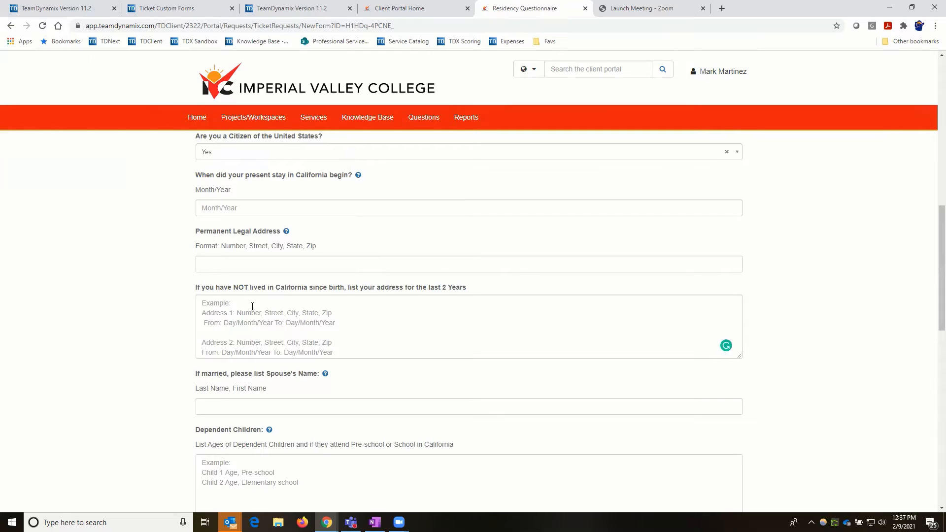
{"action": "left_click", "coordinate": [211, 315]}
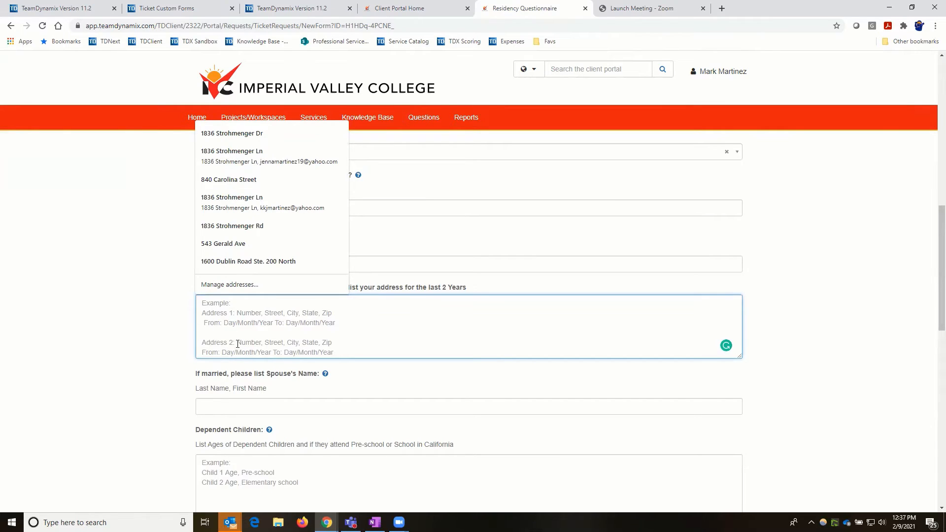
{"action": "left_click", "coordinate": [136, 327]}
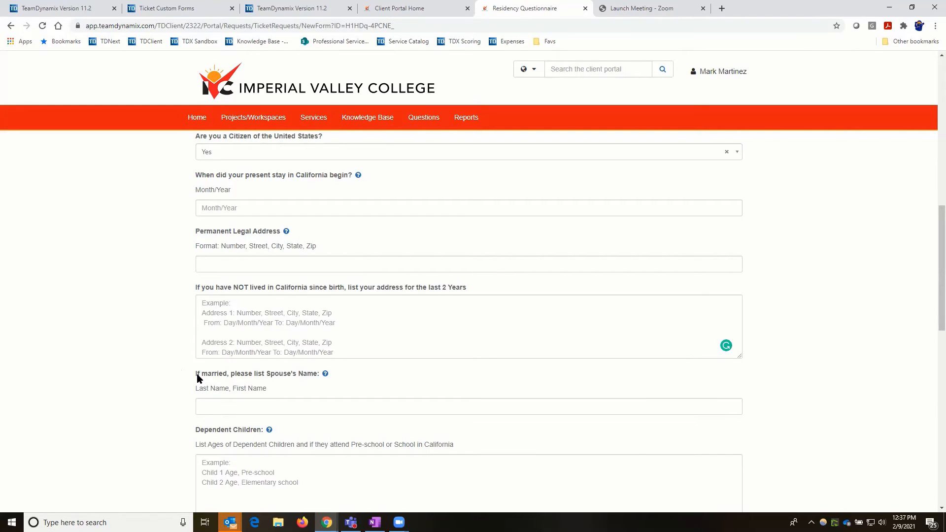
{"action": "left_click", "coordinate": [209, 409]}
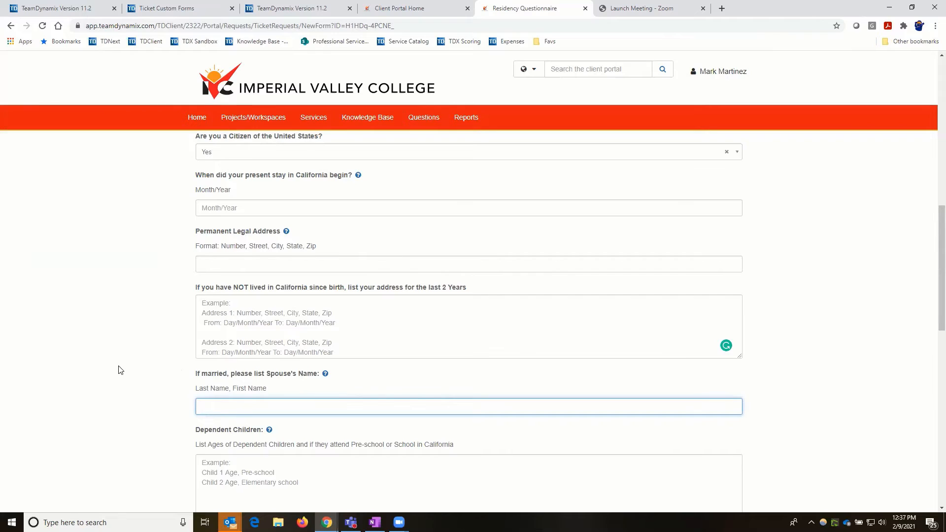
- Review the Dependent Children instructions and click into the dependent children and financial support percentages fields
{"action": "scroll", "coordinate": [202, 247], "scroll_direction": "down", "scroll_amount": 2}
{"action": "scroll", "coordinate": [202, 247], "scroll_direction": "down", "scroll_amount": 2}
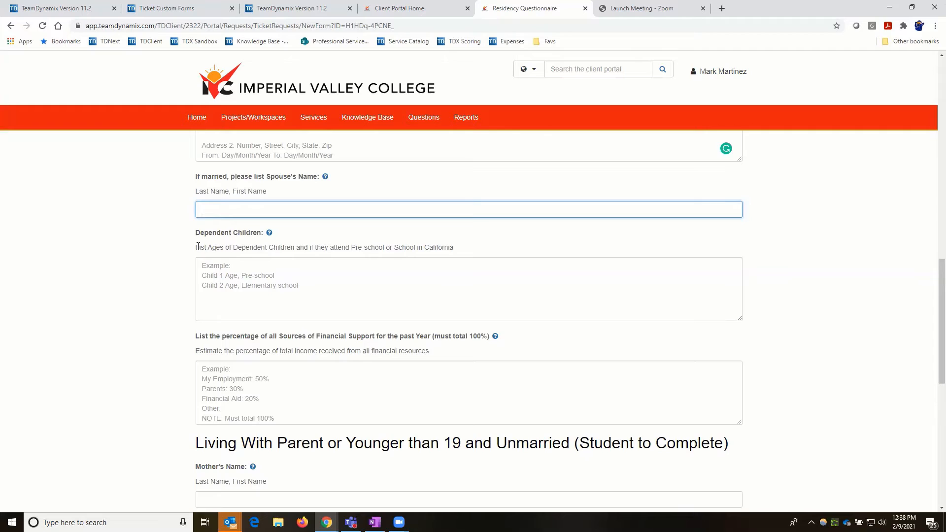
{"action": "left_click_drag", "start_coordinate": [197, 248], "coordinate": [454, 245]}
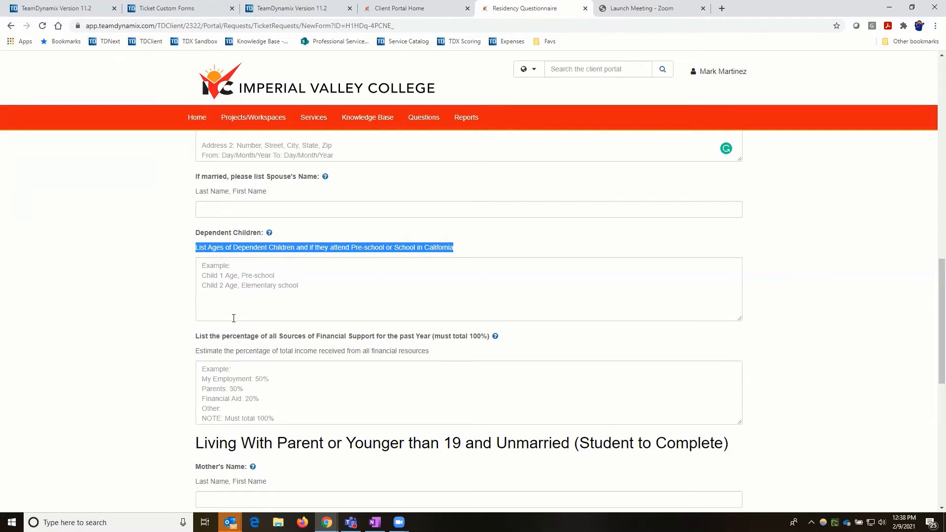
{"action": "left_click", "coordinate": [244, 259]}
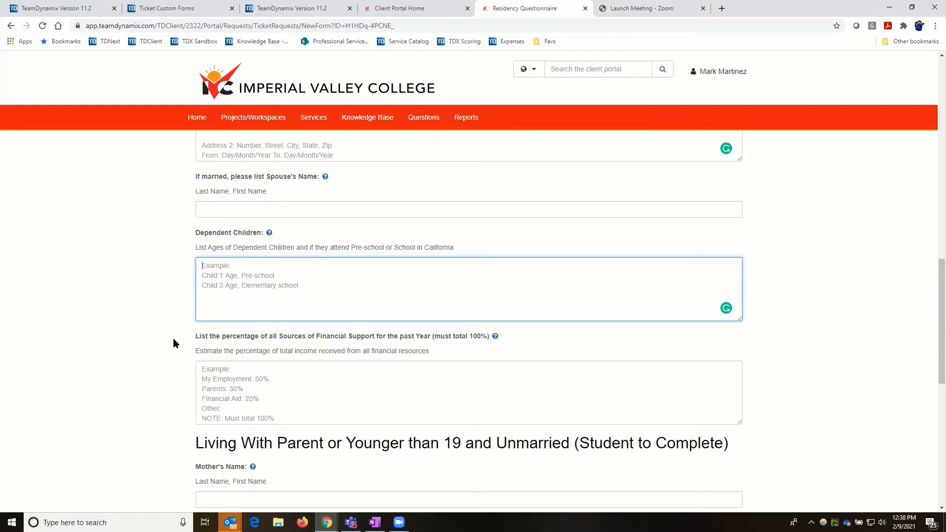
{"action": "scroll", "coordinate": [152, 329], "scroll_direction": "down", "scroll_amount": 2}
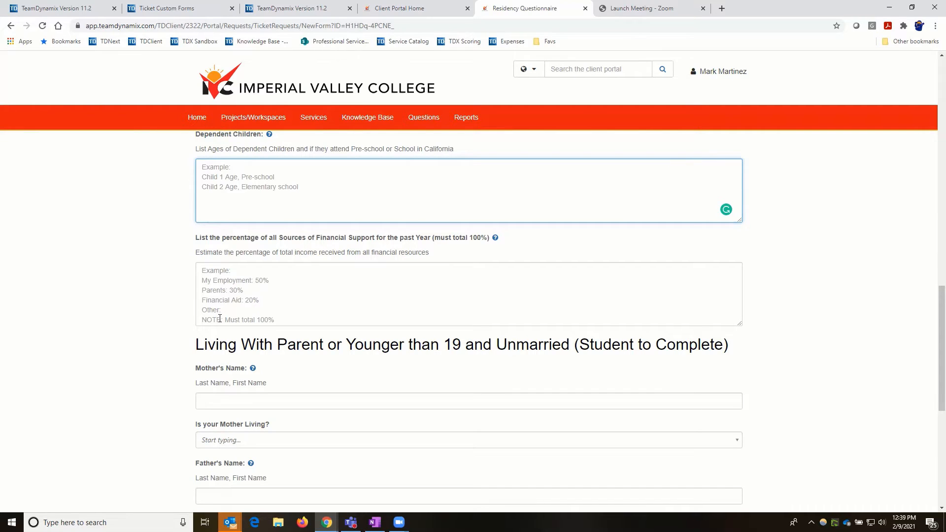
{"action": "left_click", "coordinate": [258, 316]}
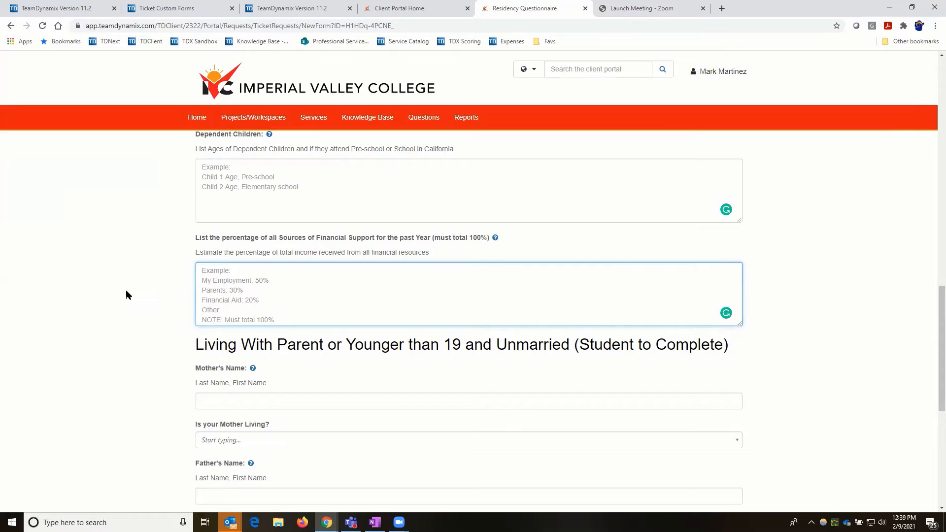
- Scroll down to the 'Living With Parent or Younger than 19 and Unmarried' section
{"action": "scroll", "coordinate": [127, 295], "scroll_direction": "up", "scroll_amount": 3}
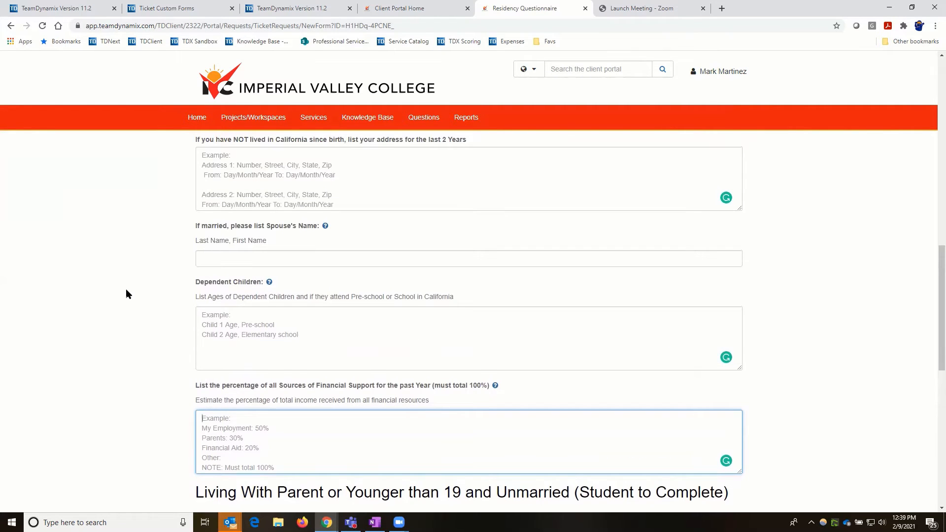
{"action": "scroll", "coordinate": [126, 294], "scroll_direction": "down", "scroll_amount": 4}
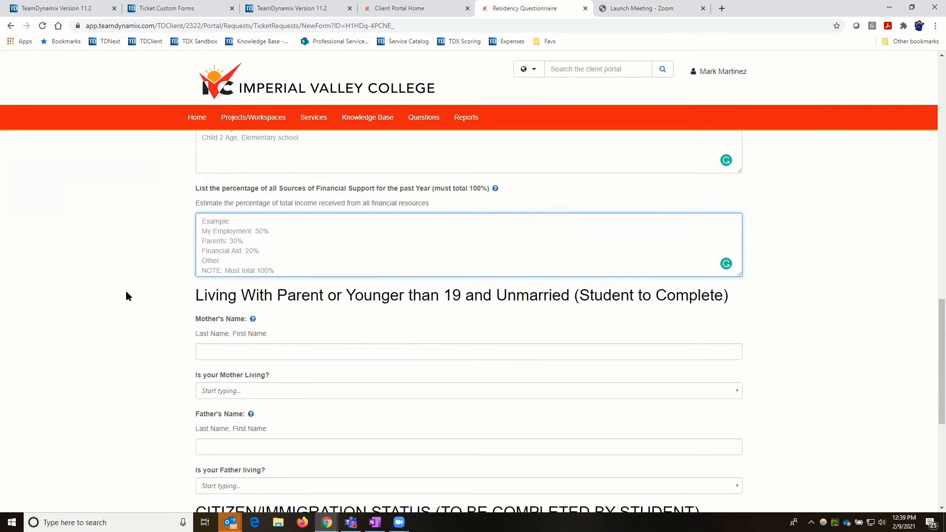
{"action": "scroll", "coordinate": [127, 295], "scroll_direction": "down", "scroll_amount": 2}
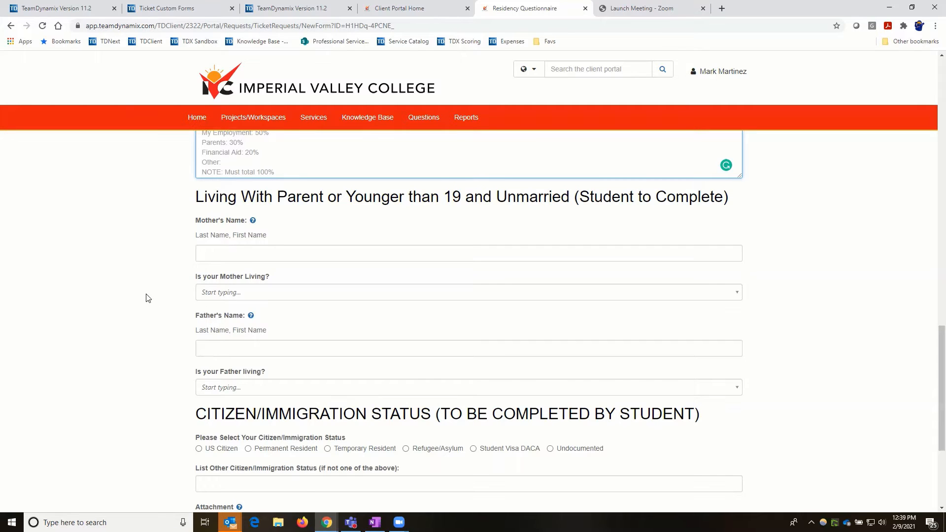
{"action": "scroll", "coordinate": [146, 298], "scroll_direction": "down", "scroll_amount": 1}
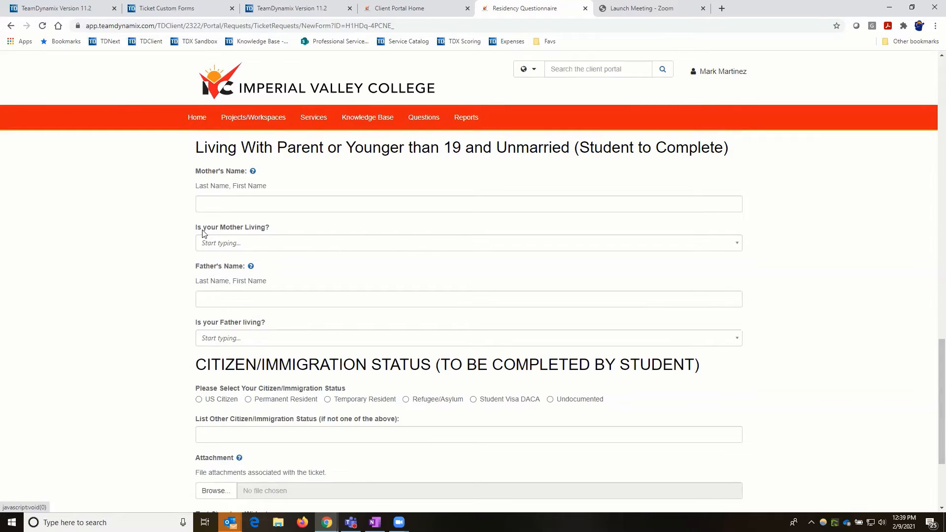
- Answer 'Is your Mother Living?' No, check the date-deceased field, then switch to Yes
{"action": "left_click", "coordinate": [247, 245]}
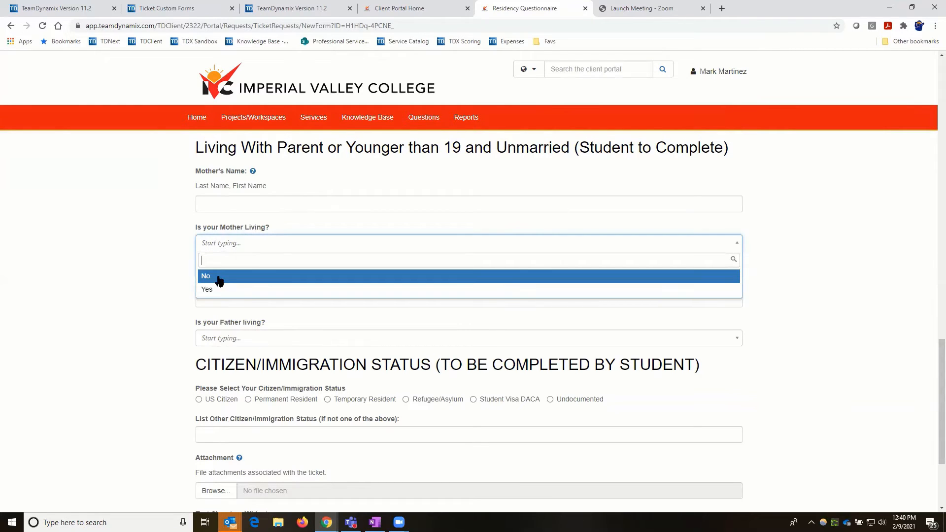
{"action": "left_click", "coordinate": [217, 276]}
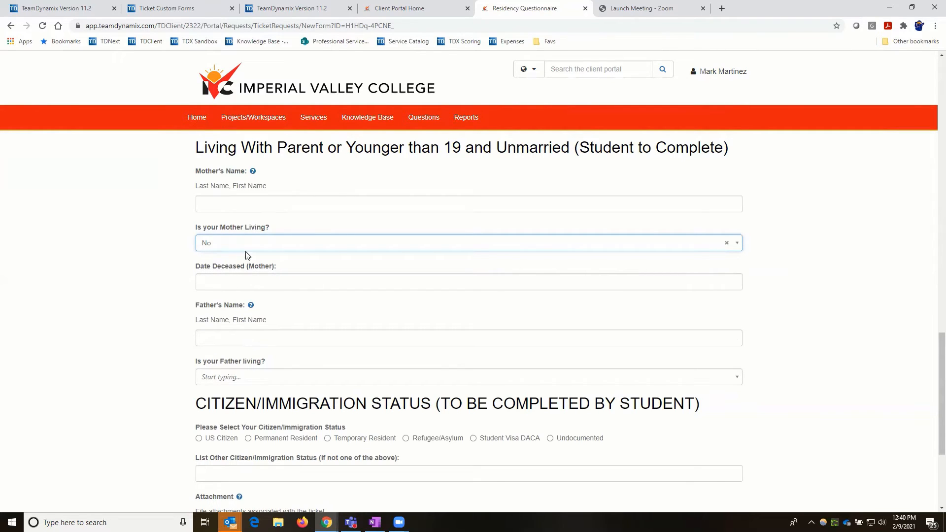
{"action": "left_click", "coordinate": [238, 283]}
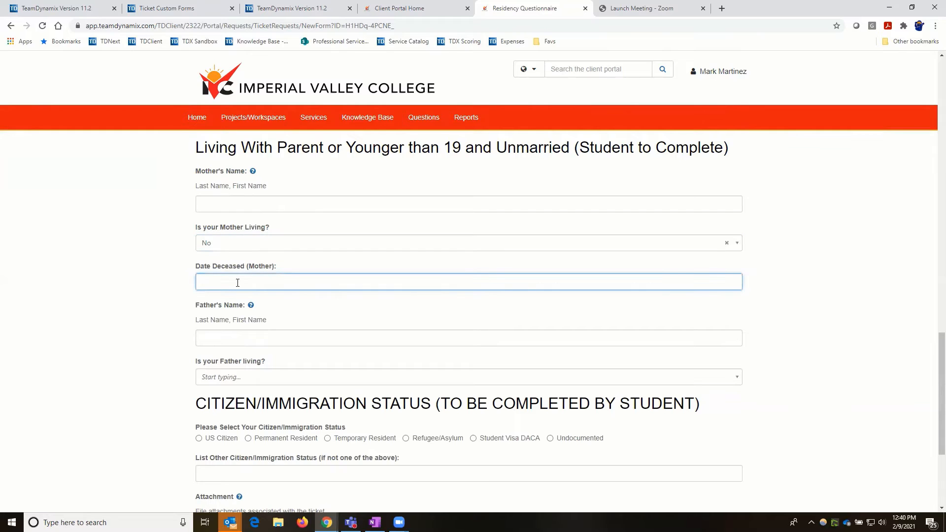
{"action": "left_click", "coordinate": [237, 245]}
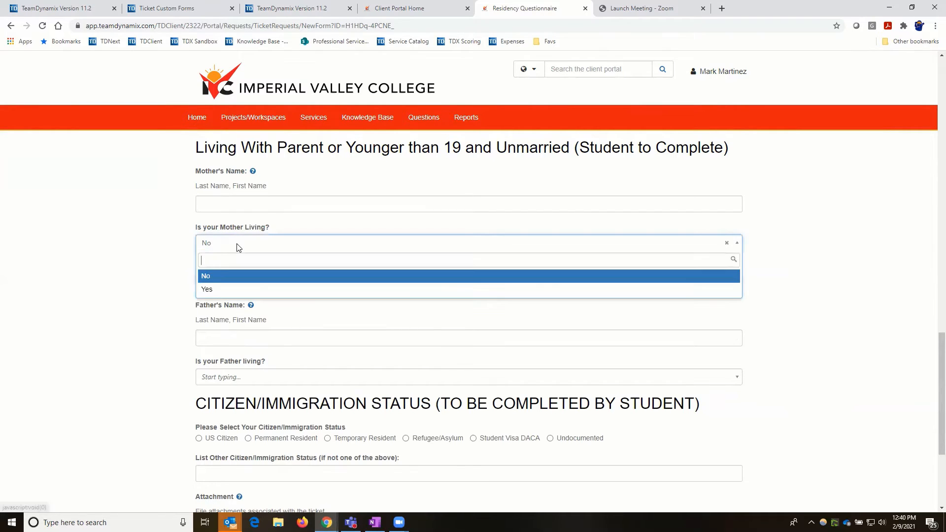
{"action": "left_click", "coordinate": [220, 291]}
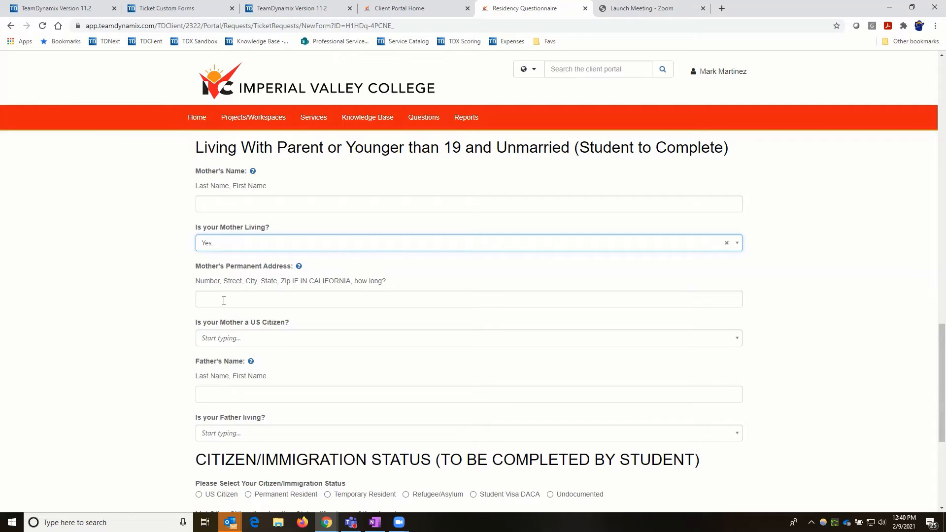
{"action": "left_click", "coordinate": [259, 300]}
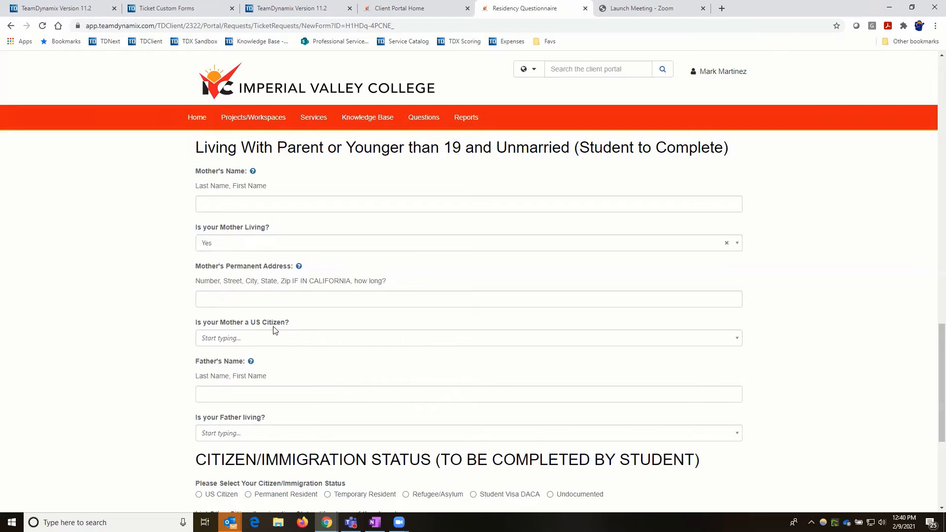
- Answer 'Is your Mother a US Citizen?' No, then change it back to Yes
{"action": "left_click", "coordinate": [273, 340]}
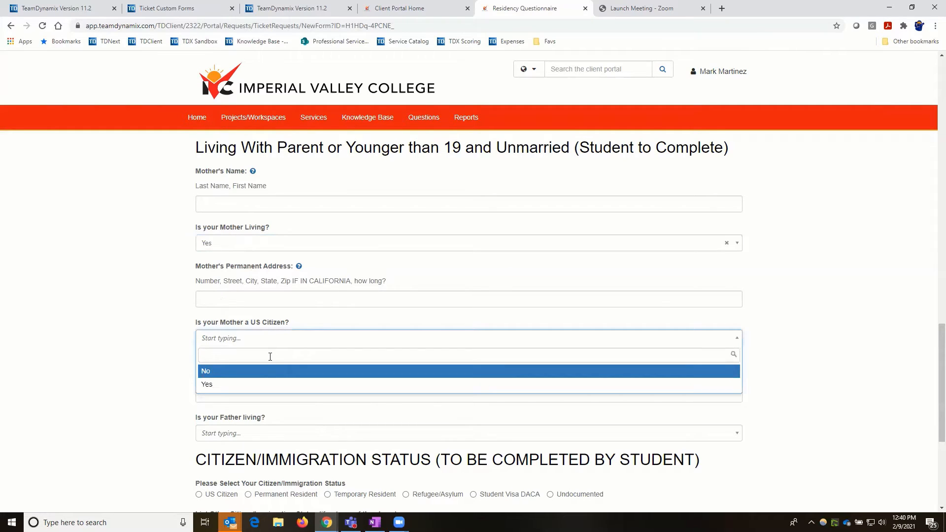
{"action": "left_click", "coordinate": [264, 373]}
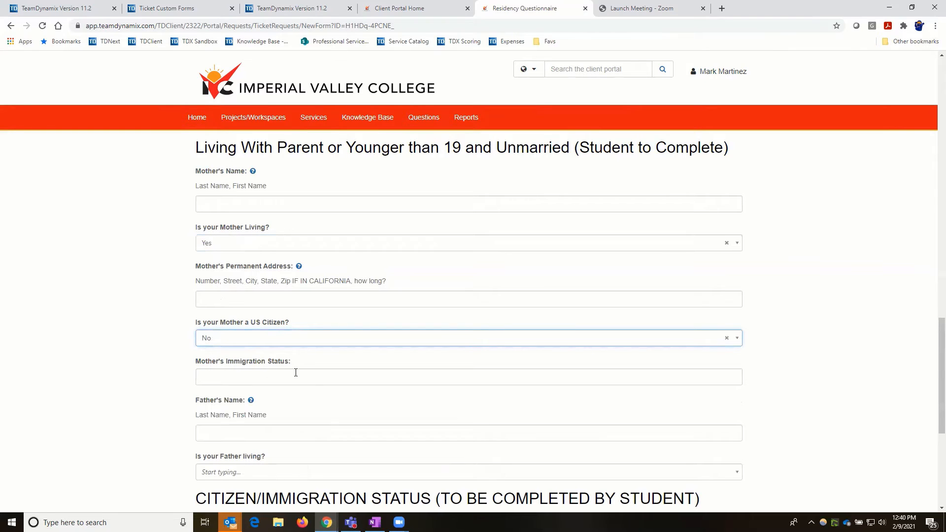
{"action": "left_click", "coordinate": [274, 344]}
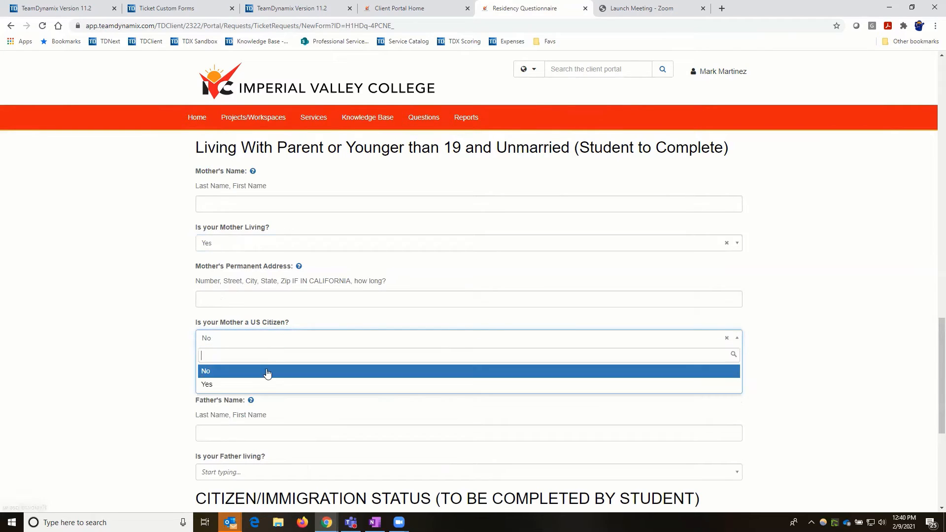
{"action": "left_click", "coordinate": [264, 384]}
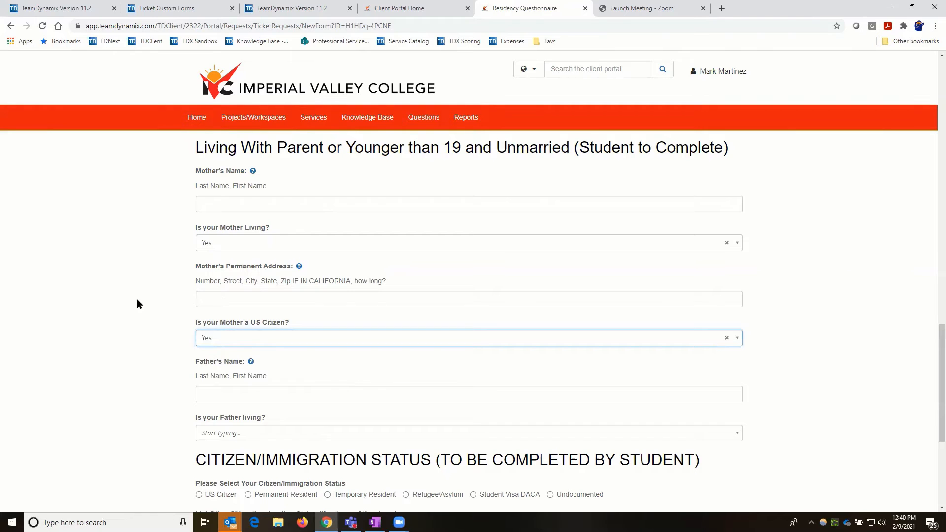
{"action": "scroll", "coordinate": [235, 307], "scroll_direction": "down", "scroll_amount": 2}
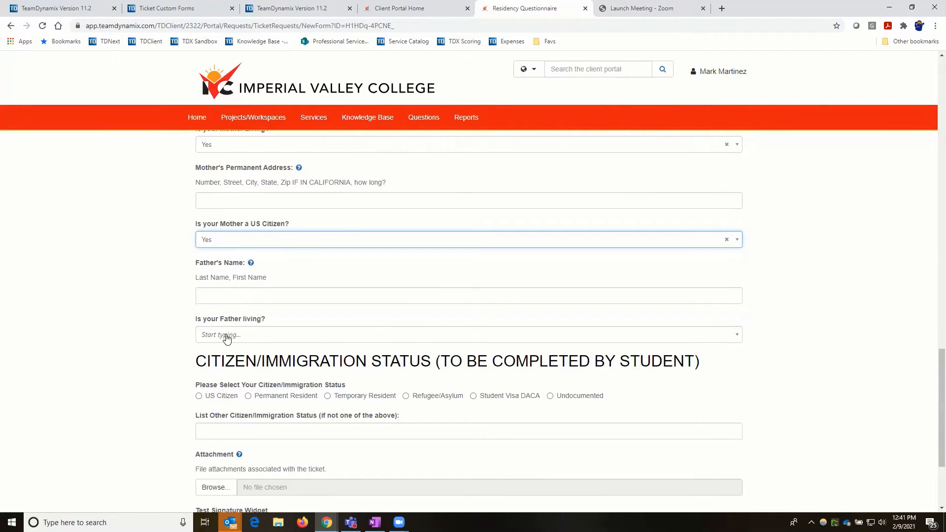
- Answer 'Is your Father living?' No, then change it to Yes
{"action": "left_click", "coordinate": [259, 335]}
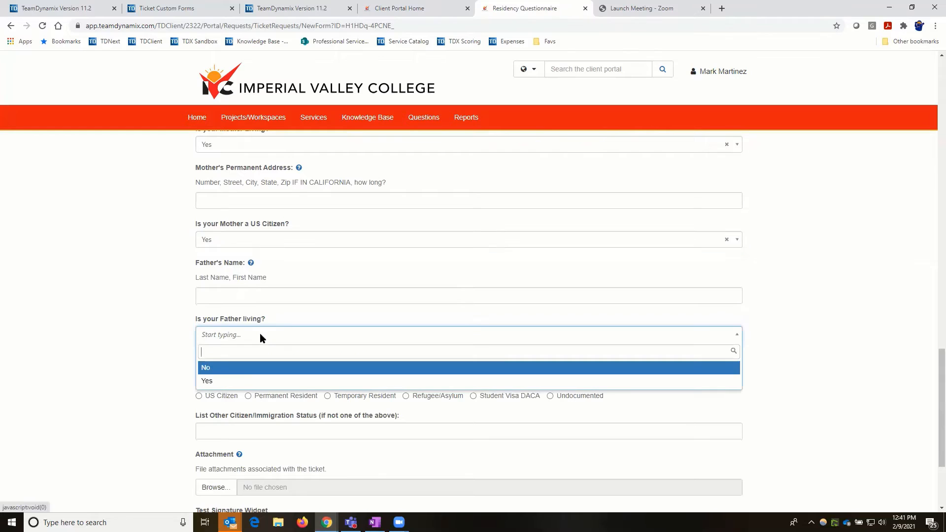
{"action": "left_click", "coordinate": [237, 369]}
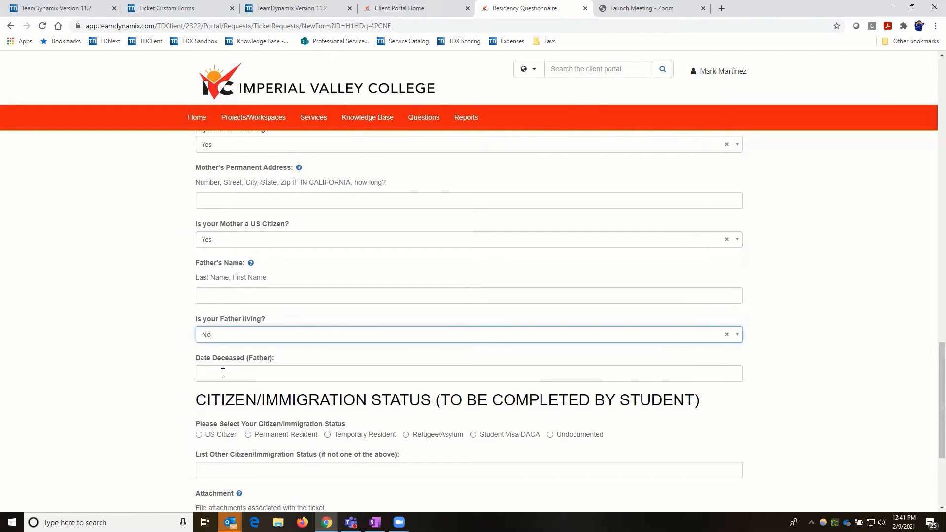
{"action": "left_click", "coordinate": [239, 339]}
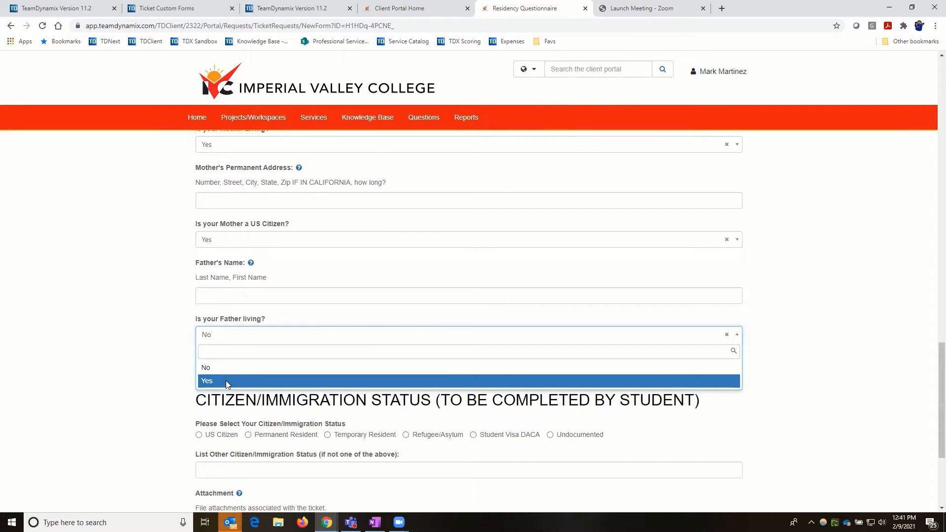
{"action": "left_click", "coordinate": [225, 381]}
{"action": "scroll", "coordinate": [226, 342], "scroll_direction": "down", "scroll_amount": 1}
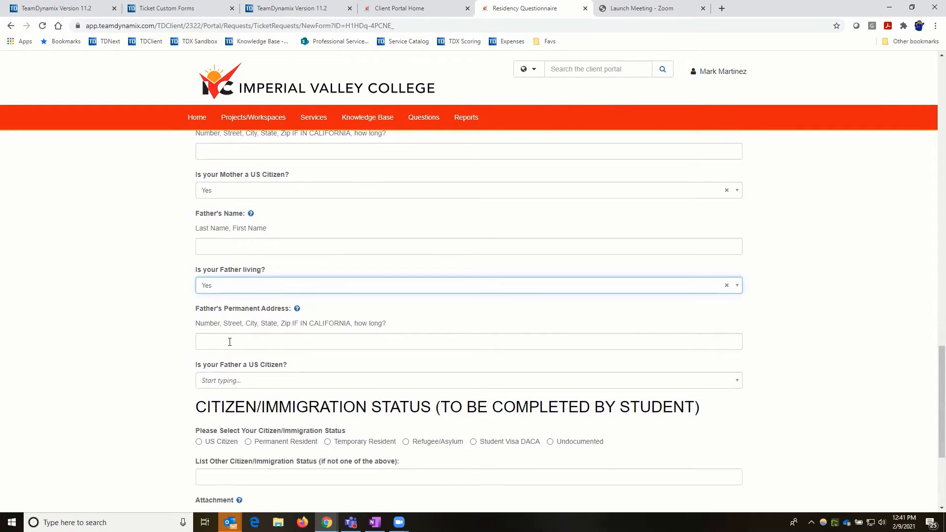
- Set 'Is your Father a US Citizen?' to No, then Yes, and scroll back up
{"action": "left_click", "coordinate": [243, 385]}
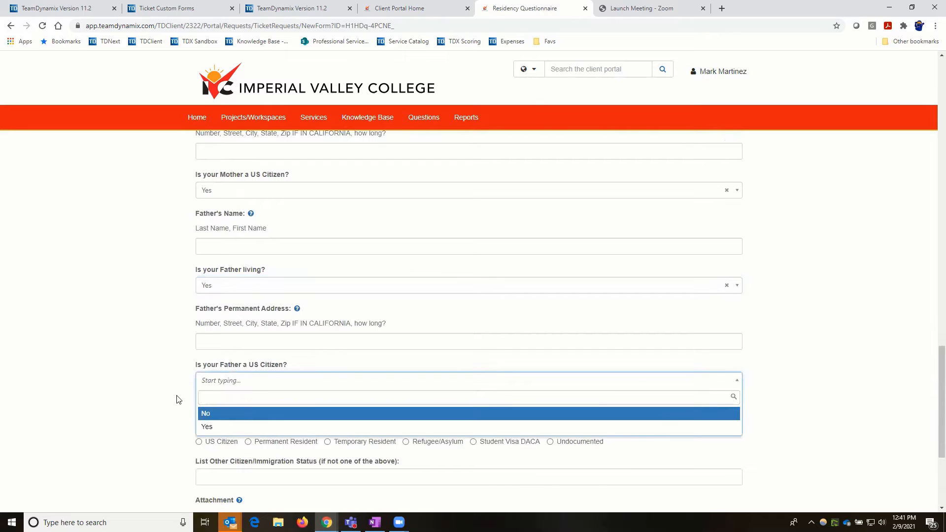
{"action": "key", "text": "Return"}
{"action": "scroll", "coordinate": [233, 328], "scroll_direction": "down", "scroll_amount": 2}
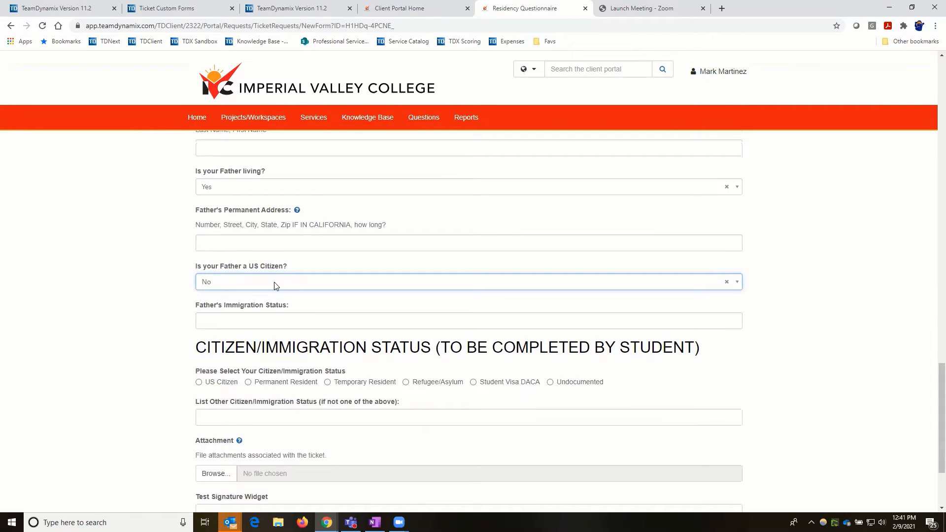
{"action": "left_click", "coordinate": [275, 285]}
{"action": "left_click", "coordinate": [263, 328]}
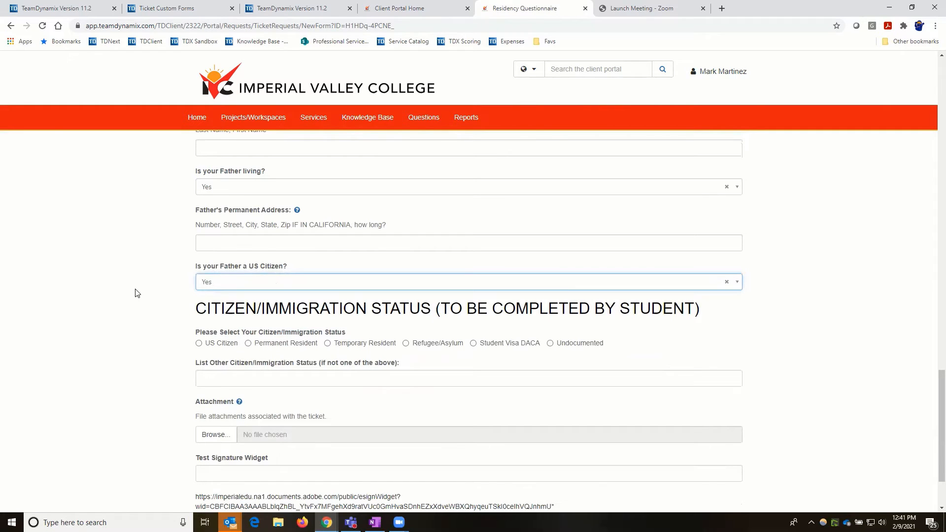
{"action": "scroll", "coordinate": [138, 293], "scroll_direction": "up", "scroll_amount": 1}
{"action": "scroll", "coordinate": [137, 294], "scroll_direction": "up", "scroll_amount": 5}
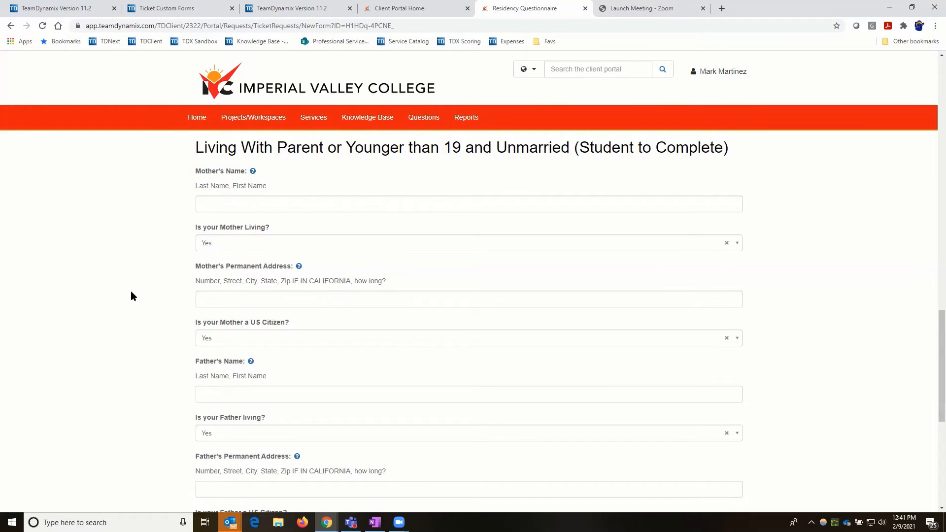
- Click the List Other Citizen/Immigration Status box and select the Adobe e-sign widget link at the bottom
{"action": "scroll", "coordinate": [131, 291], "scroll_direction": "down", "scroll_amount": 1}
{"action": "scroll", "coordinate": [131, 291], "scroll_direction": "down", "scroll_amount": 2}
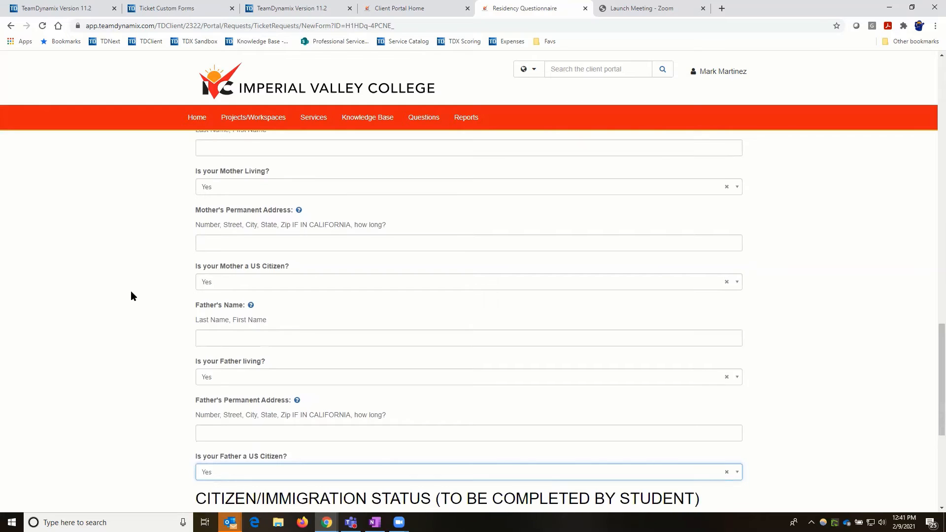
{"action": "scroll", "coordinate": [131, 295], "scroll_direction": "up", "scroll_amount": 1}
{"action": "scroll", "coordinate": [154, 268], "scroll_direction": "down", "scroll_amount": 5}
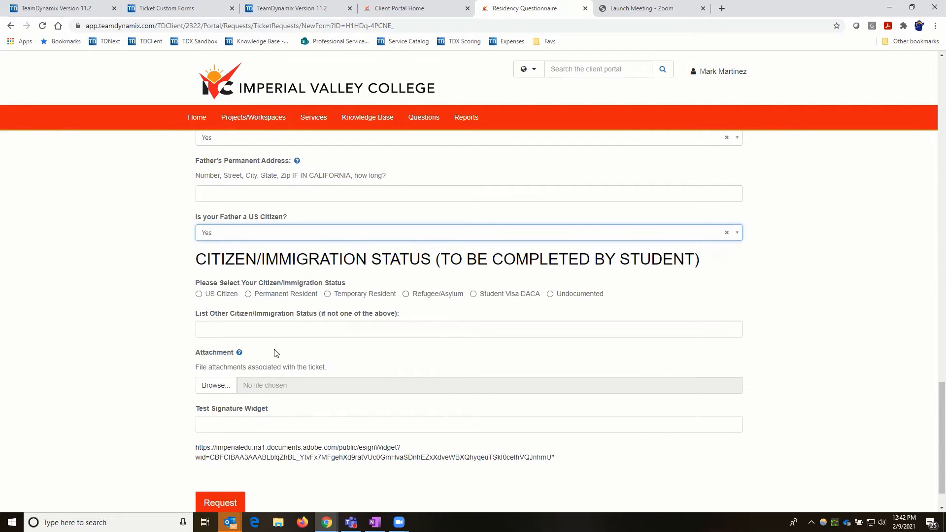
{"action": "left_click", "coordinate": [243, 330]}
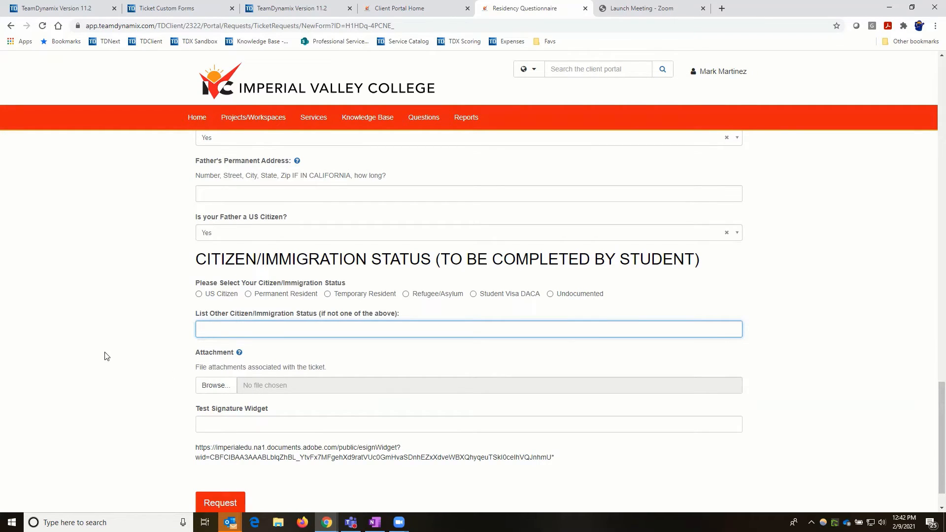
{"action": "scroll", "coordinate": [178, 402], "scroll_direction": "down", "scroll_amount": 1}
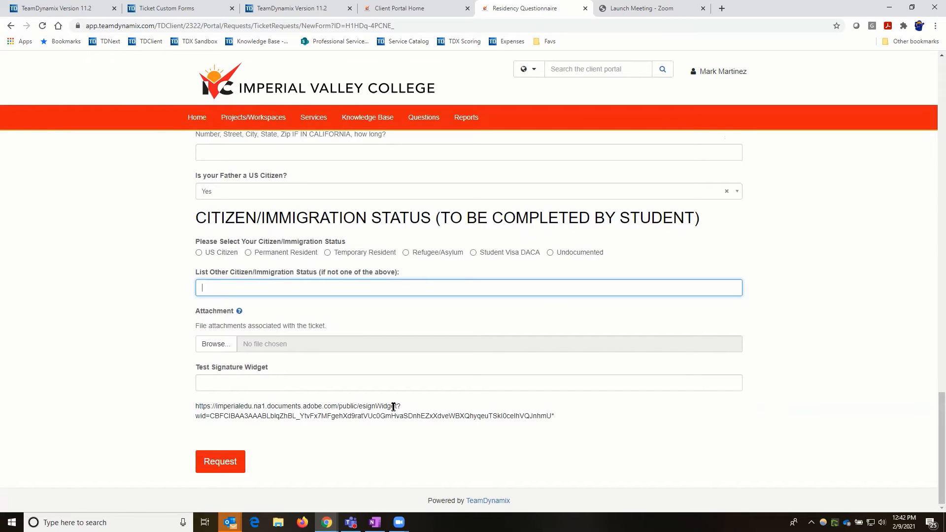
{"action": "triple_click", "coordinate": [554, 416]}
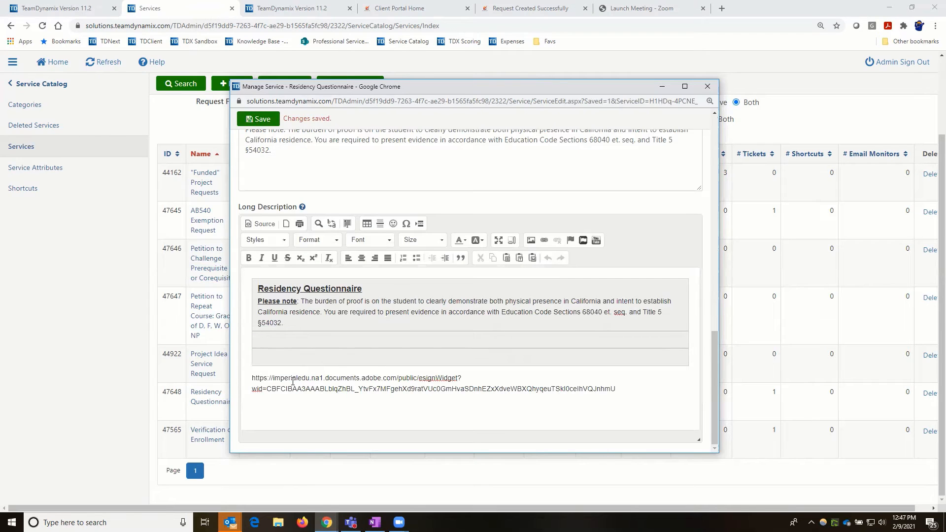
- Save and close the Manage Service popup, then show the Student Services ticket list
{"action": "left_click", "coordinate": [262, 120]}
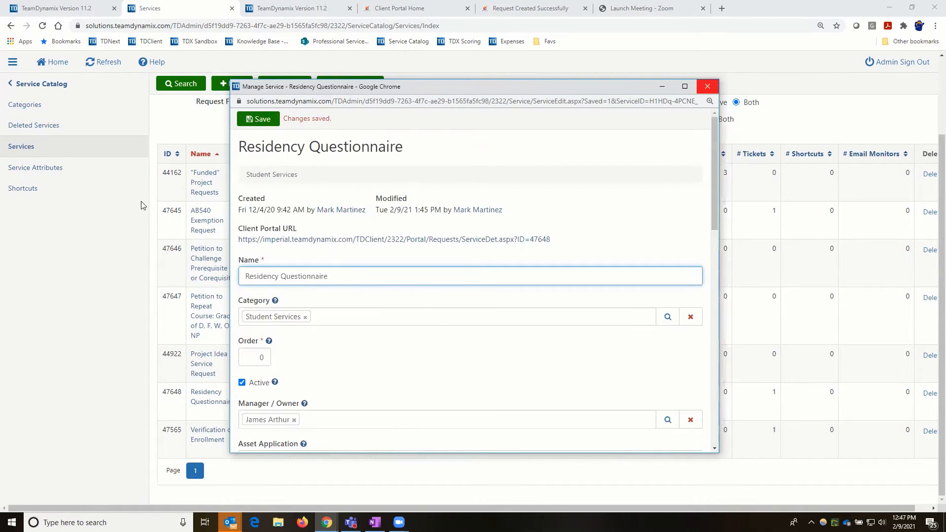
{"action": "left_click", "coordinate": [230, 140]}
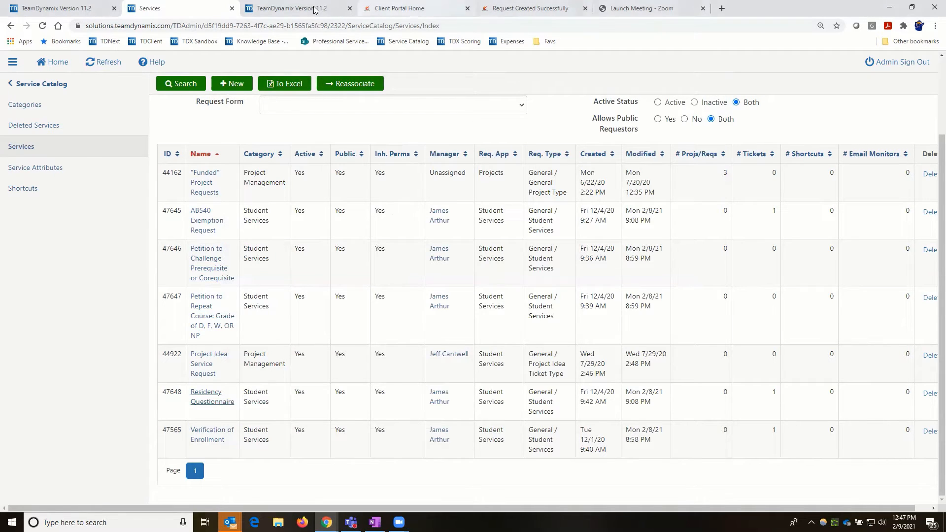
{"action": "key", "text": "ctrl+Tab"}
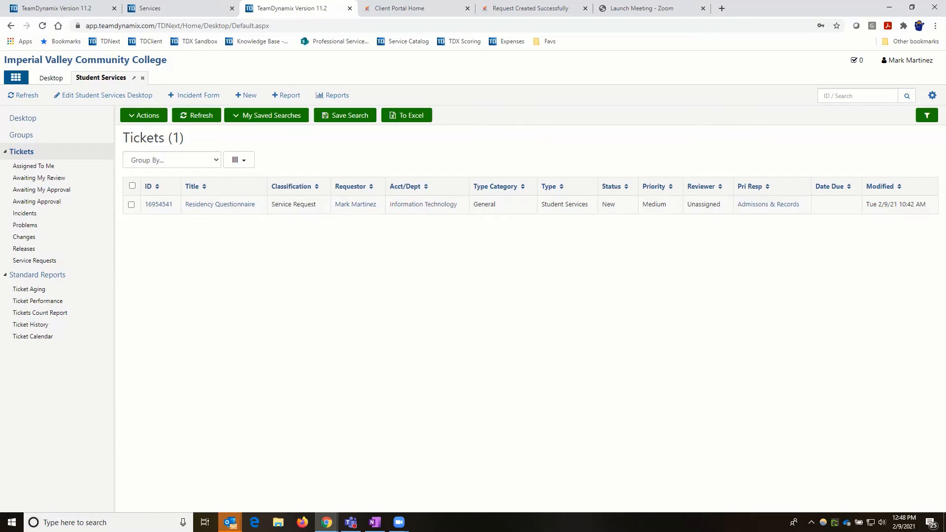
{"action": "key", "text": "alt+Tab"}
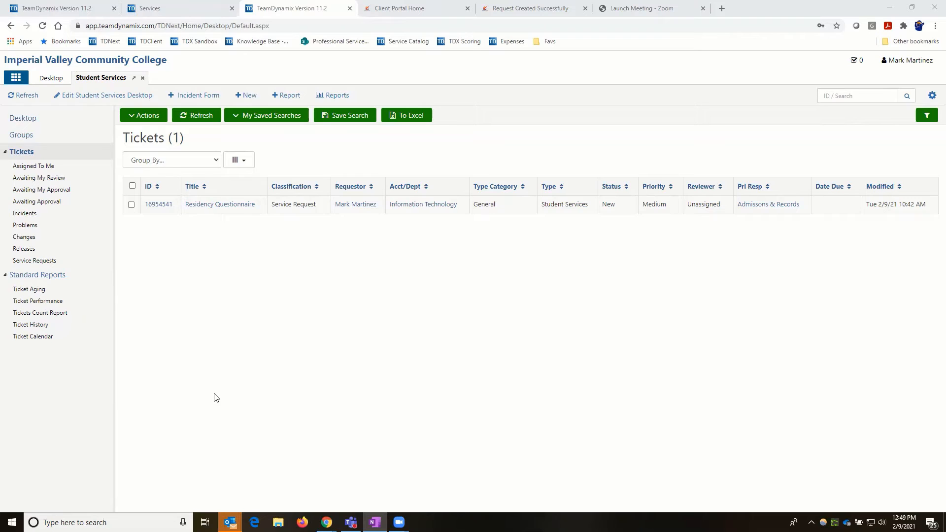
- Open the Residency Questionnaire ticket and highlight its Responsibility field
{"action": "left_click", "coordinate": [222, 210]}
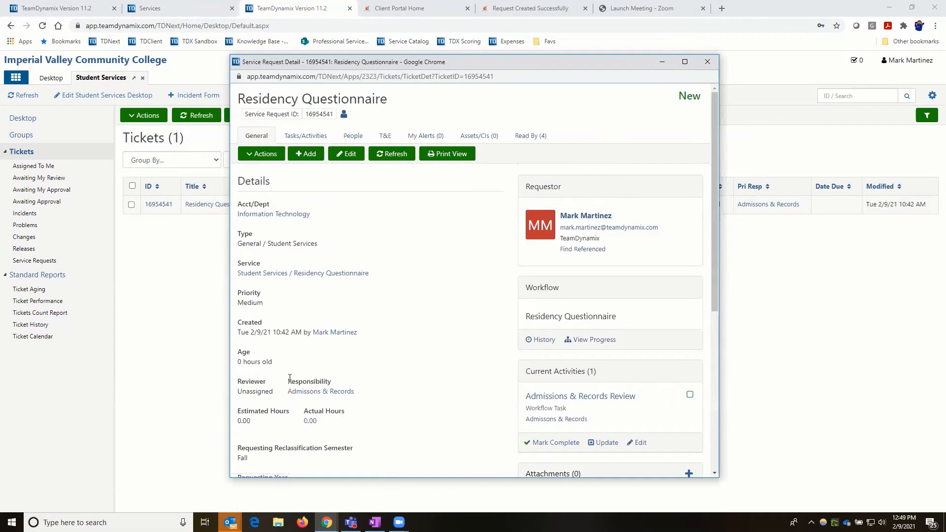
{"action": "left_click_drag", "start_coordinate": [288, 381], "coordinate": [331, 383]}
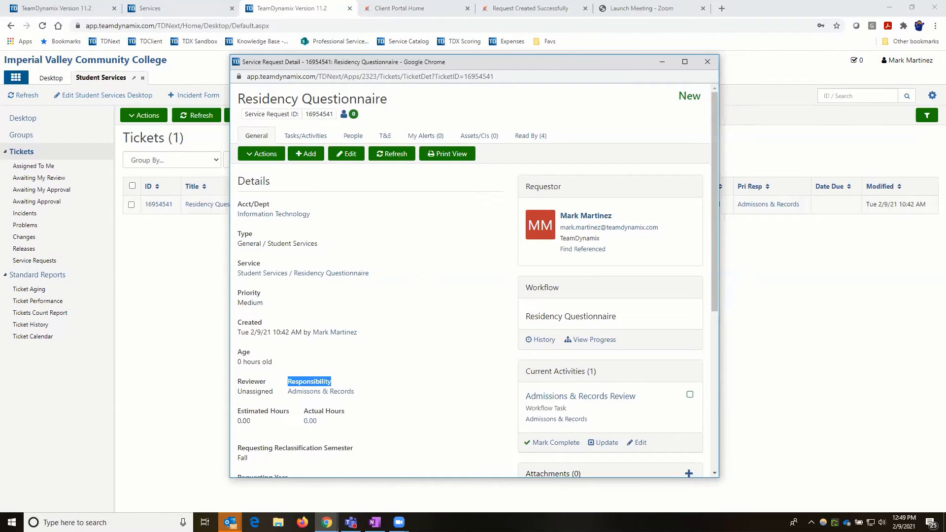
{"action": "mouse_move", "coordinate": [399, 523]}
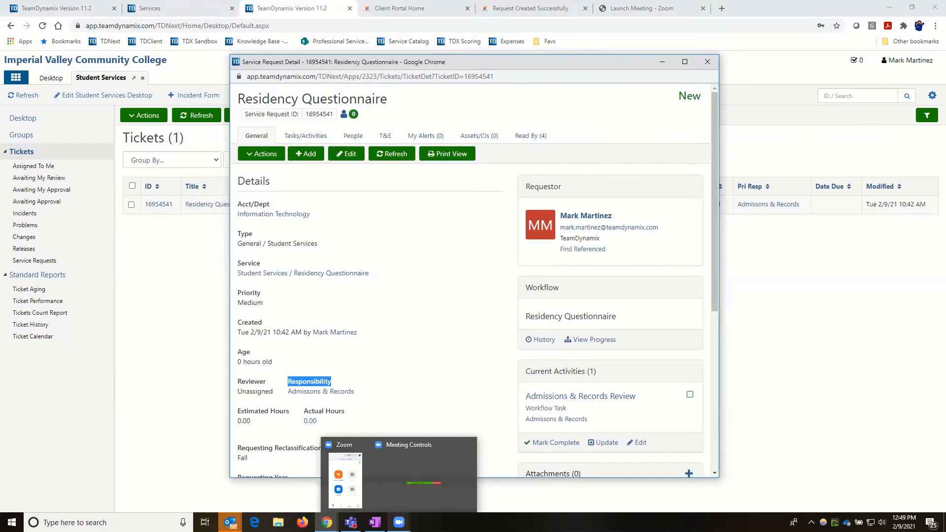
- Bring up the Outlook Task Assignment email for the Admissions & Records Review task and read it
{"action": "left_click", "coordinate": [406, 504]}
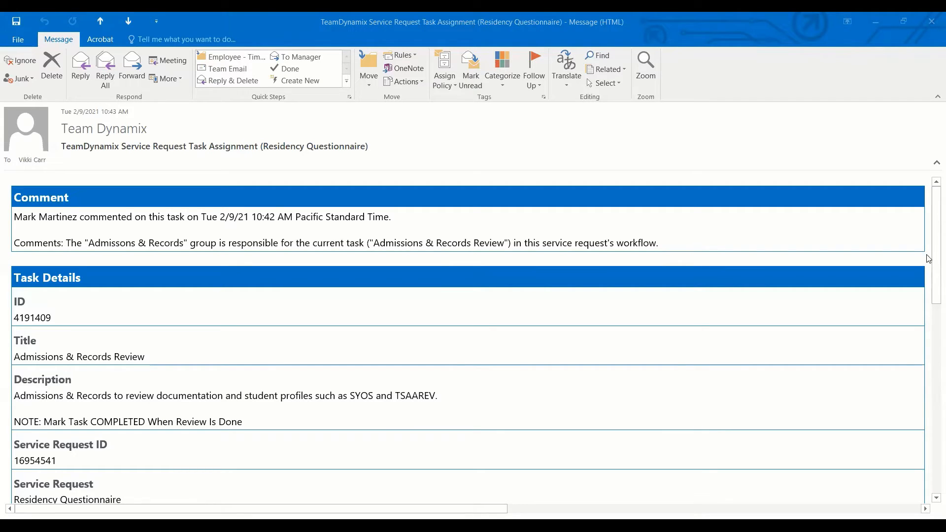
{"action": "left_click_drag", "start_coordinate": [933, 237], "coordinate": [933, 336]}
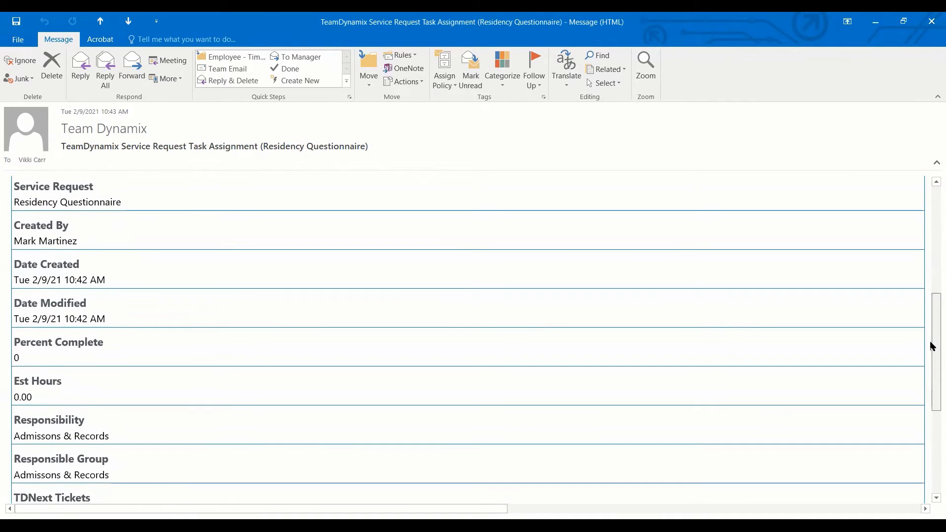
{"action": "left_click_drag", "start_coordinate": [933, 347], "coordinate": [933, 446]}
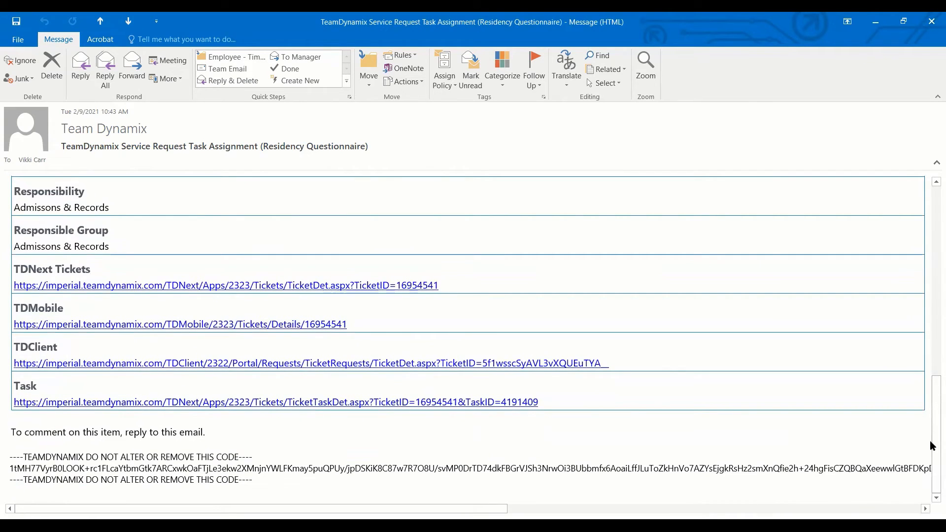
{"action": "left_click_drag", "start_coordinate": [933, 446], "coordinate": [933, 215]}
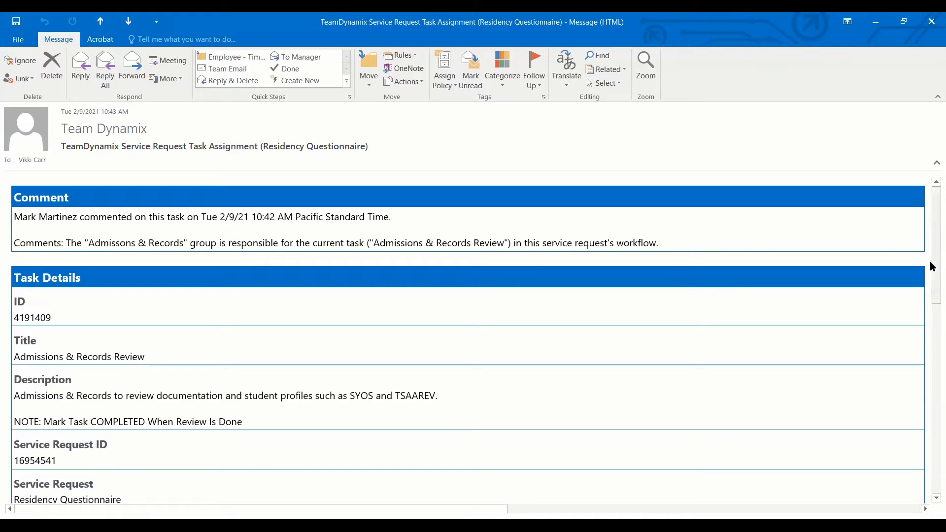
- Follow the email's TDNext Tickets link to open TeamDynamix in Internet Explorer
{"action": "left_click_drag", "start_coordinate": [933, 267], "coordinate": [933, 418]}
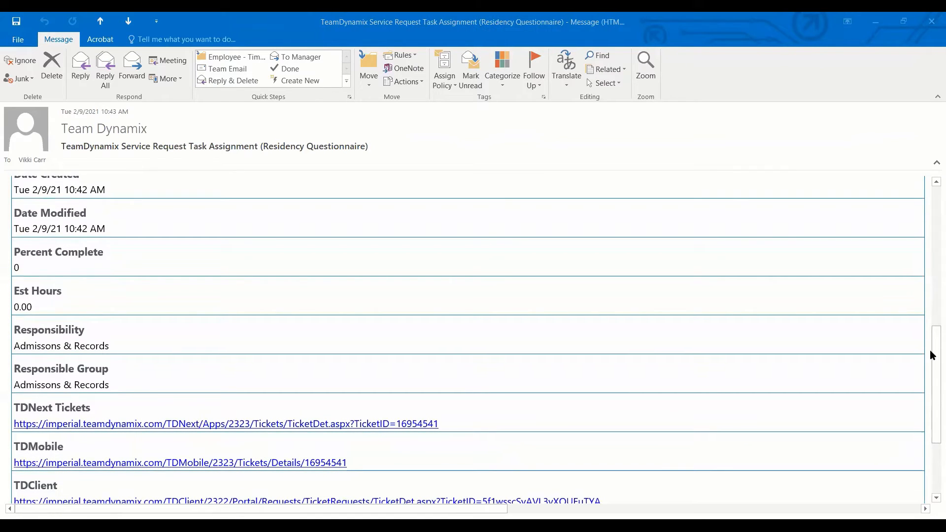
{"action": "left_click_drag", "start_coordinate": [930, 363], "coordinate": [932, 401]}
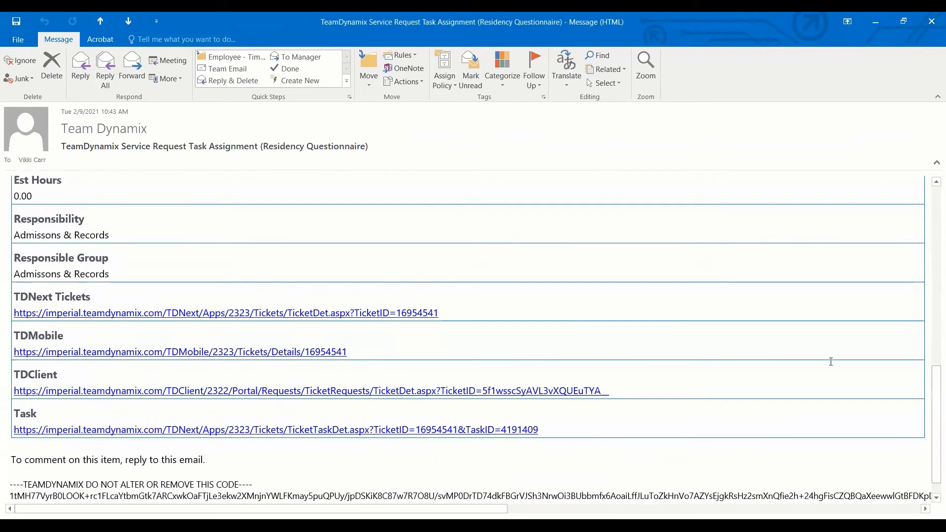
{"action": "left_click", "coordinate": [240, 313]}
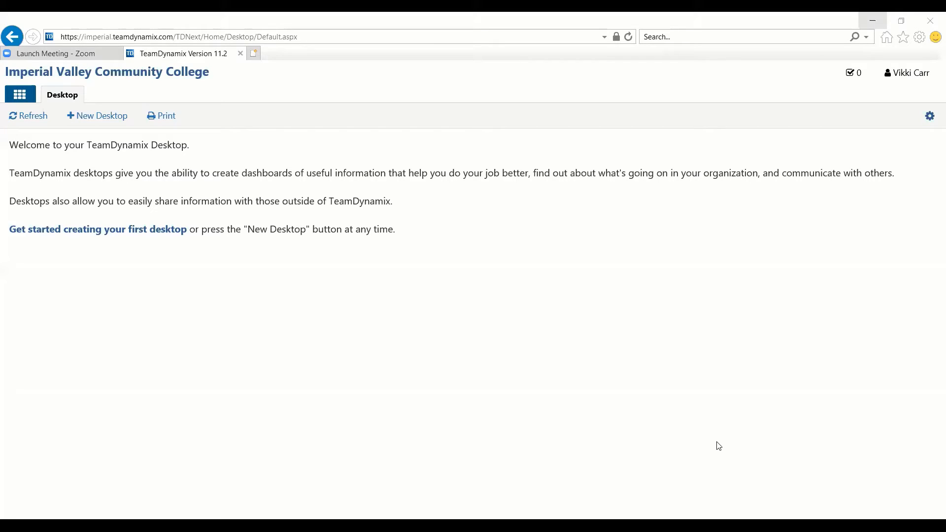
- Launch the Student Services application from the TeamDynamix applications list
{"action": "left_click", "coordinate": [21, 95]}
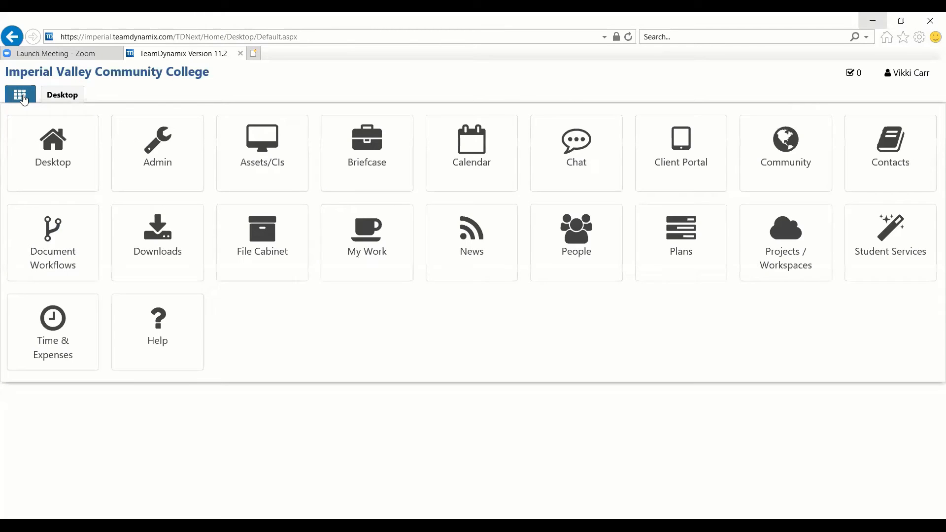
{"action": "left_click", "coordinate": [63, 96]}
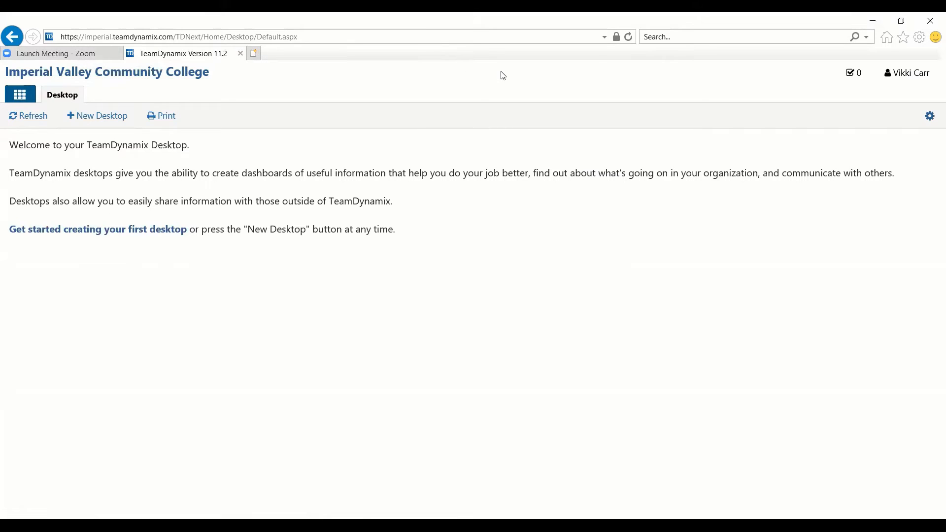
{"action": "left_click", "coordinate": [29, 99]}
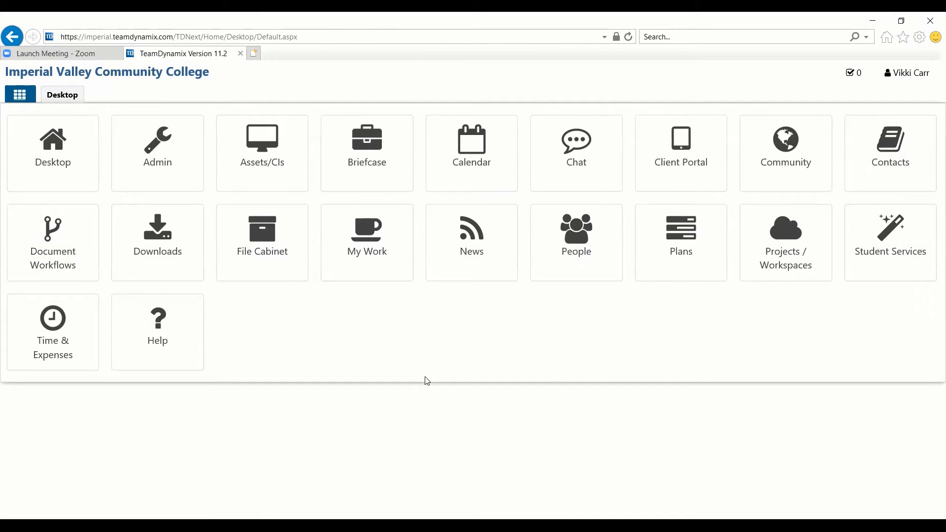
{"action": "left_click", "coordinate": [903, 245]}
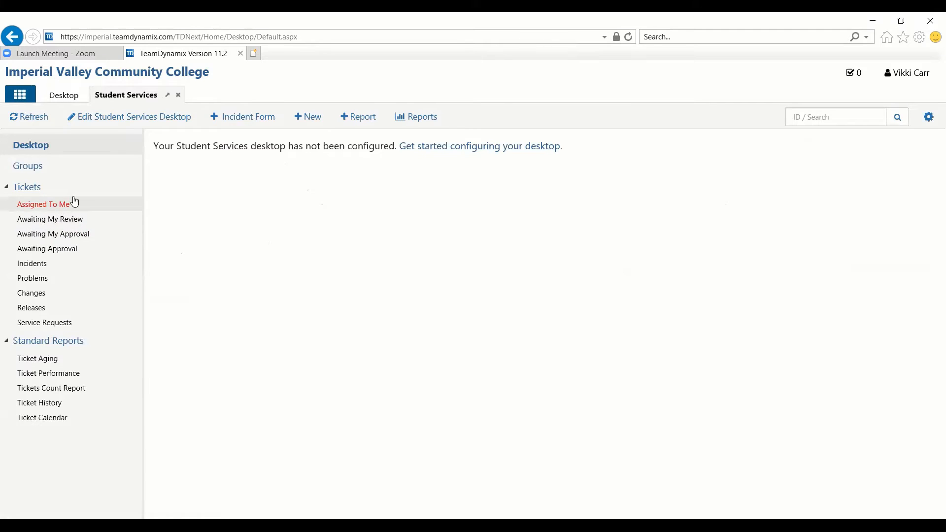
- List the Student Services tickets and open the Residency Questionnaire request
{"action": "left_click", "coordinate": [27, 188]}
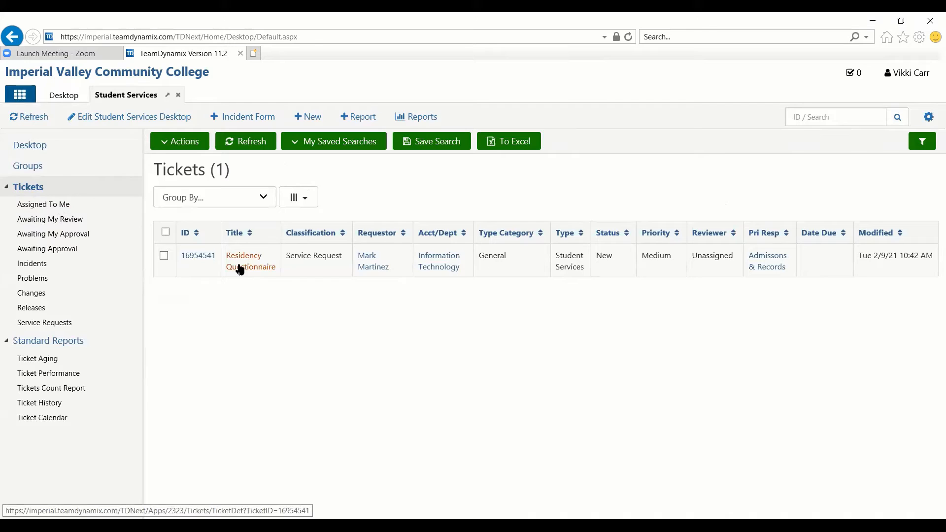
{"action": "left_click", "coordinate": [240, 269]}
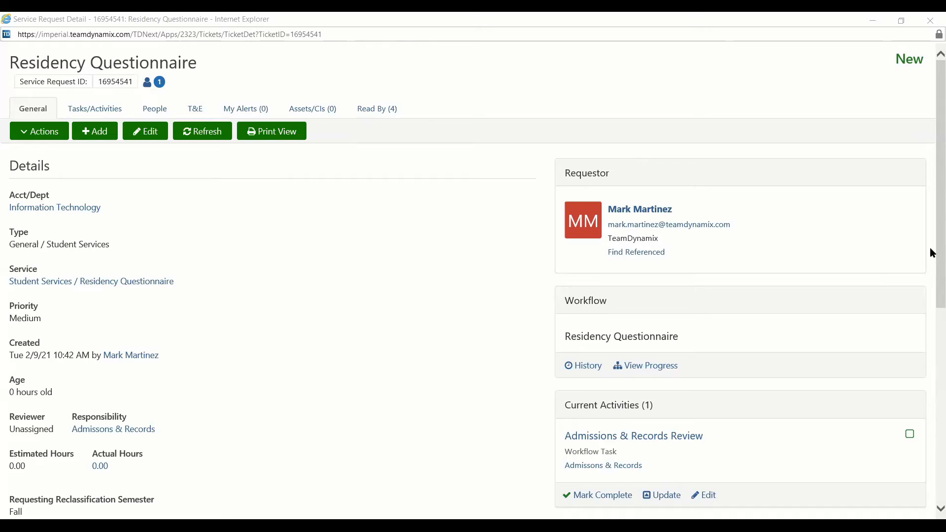
{"action": "mouse_move", "coordinate": [930, 250]}
{"action": "left_mouse_down"}
{"action": "mouse_move", "coordinate": [932, 348]}
{"action": "mouse_move", "coordinate": [931, 255]}
{"action": "left_mouse_up"}
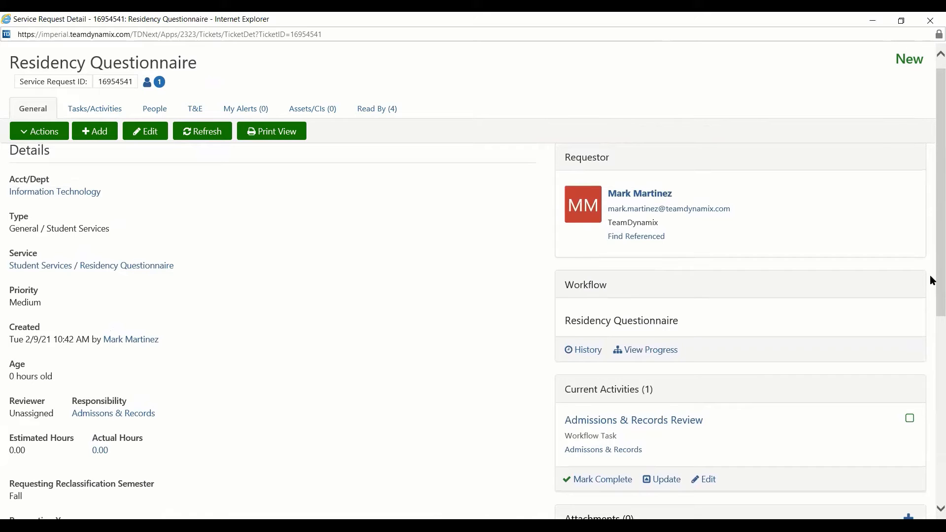
- Open the Admissions & Records Review task under Current Activities
{"action": "left_click_drag", "start_coordinate": [931, 279], "coordinate": [933, 344]}
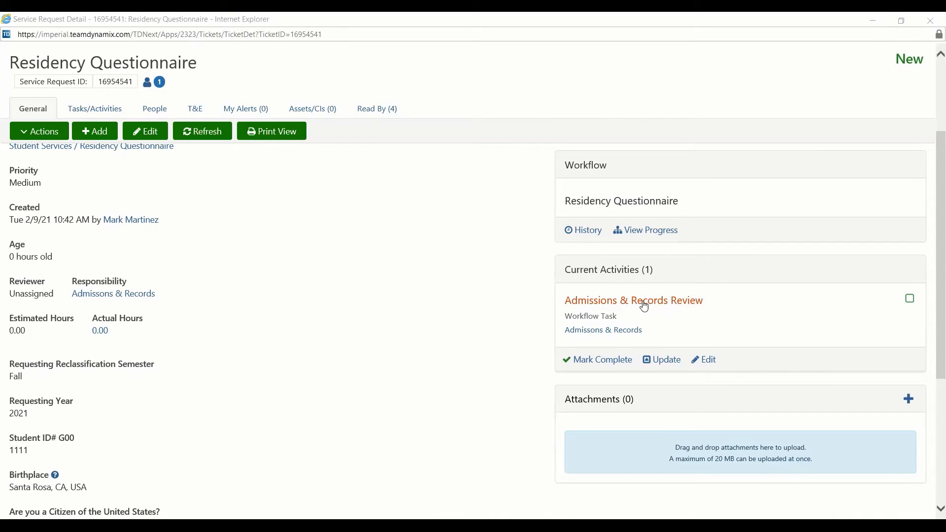
{"action": "left_click", "coordinate": [645, 307]}
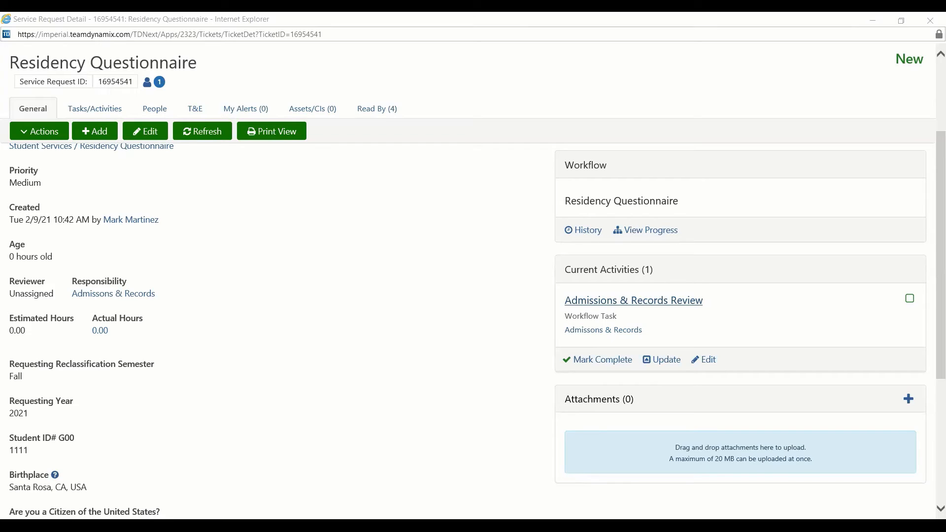
{"action": "left_click", "coordinate": [668, 307]}
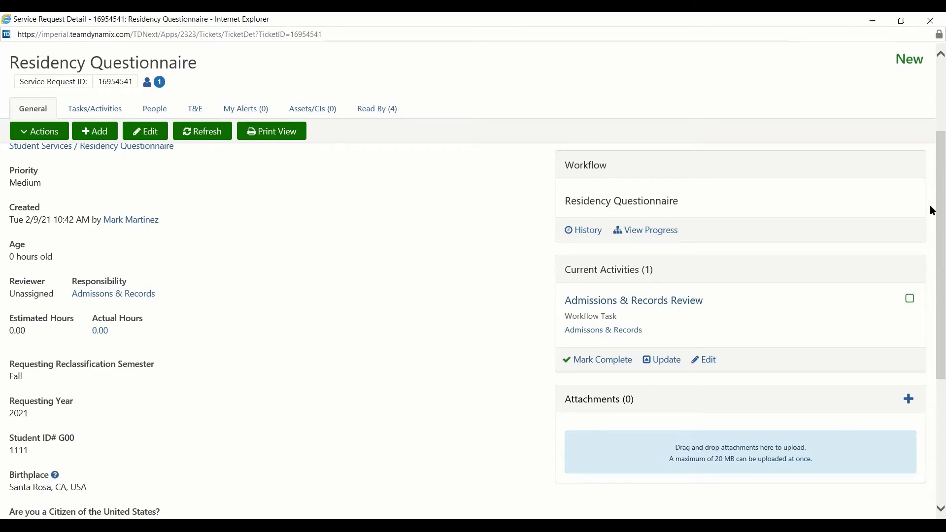
{"action": "left_click_drag", "start_coordinate": [931, 203], "coordinate": [931, 351]}
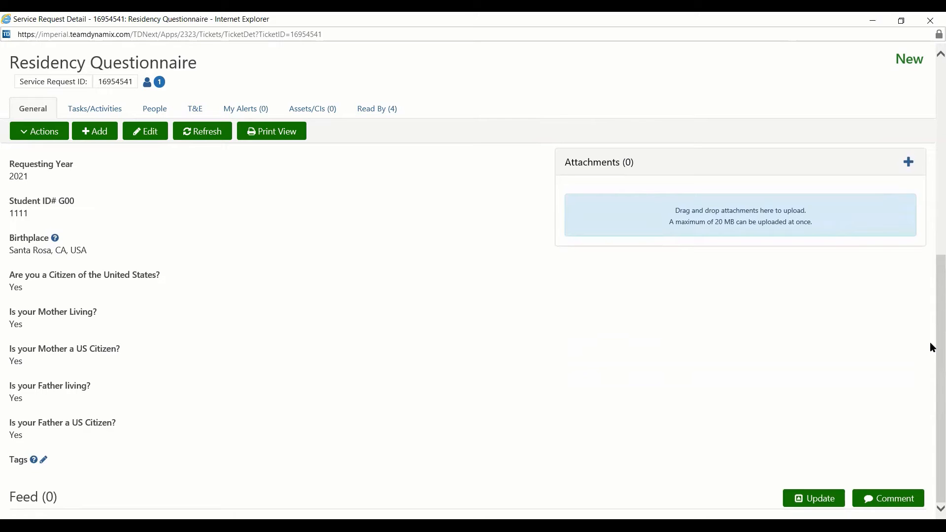
{"action": "scroll", "coordinate": [932, 348], "scroll_direction": "up", "scroll_amount": 3}
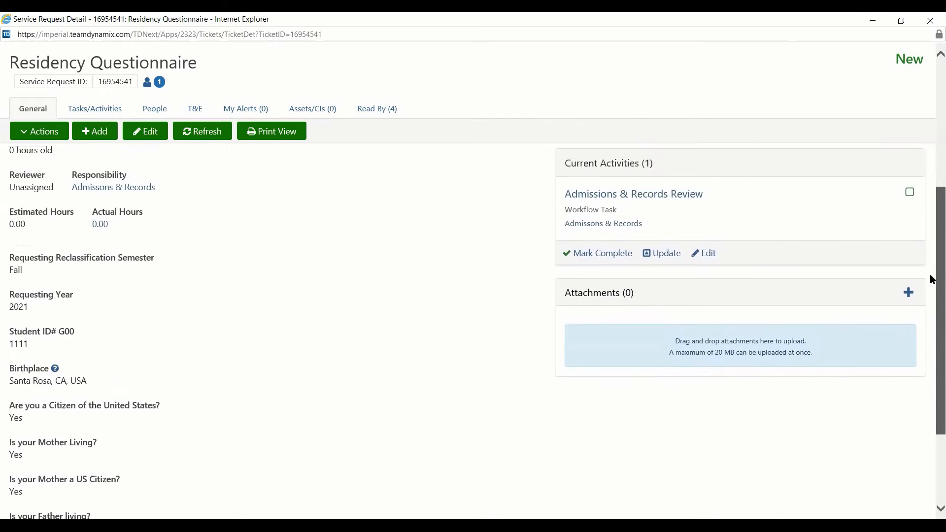
{"action": "scroll", "coordinate": [933, 309], "scroll_direction": "down", "scroll_amount": 3}
{"action": "scroll", "coordinate": [919, 180], "scroll_direction": "up", "scroll_amount": 2}
{"action": "scroll", "coordinate": [919, 188], "scroll_direction": "up", "scroll_amount": 4}
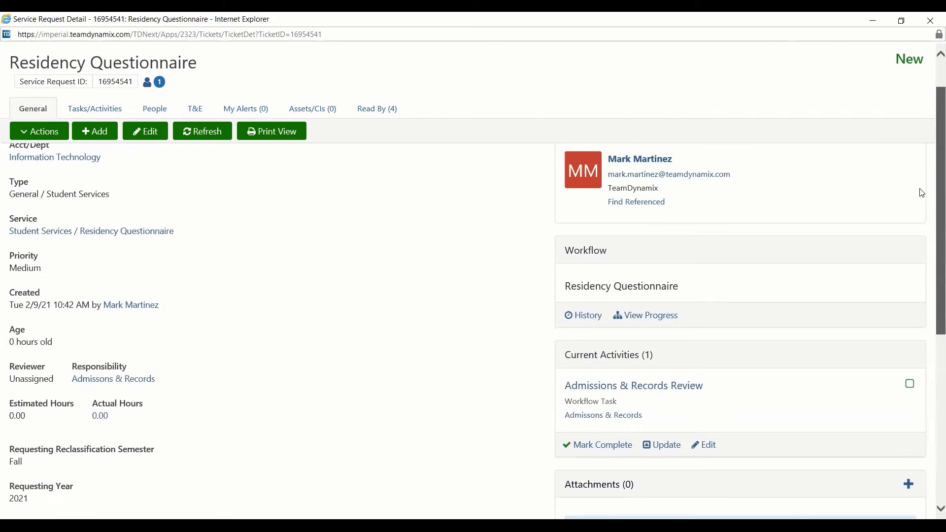
{"action": "scroll", "coordinate": [929, 217], "scroll_direction": "down", "scroll_amount": 1}
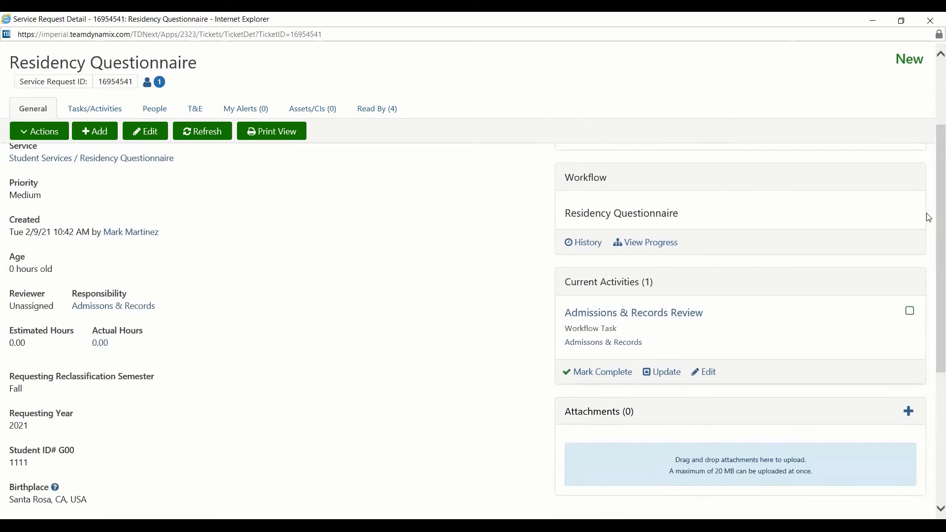
- Mark the Admissions & Records Review task complete and check the resulting Feed entry
{"action": "left_click", "coordinate": [591, 375]}
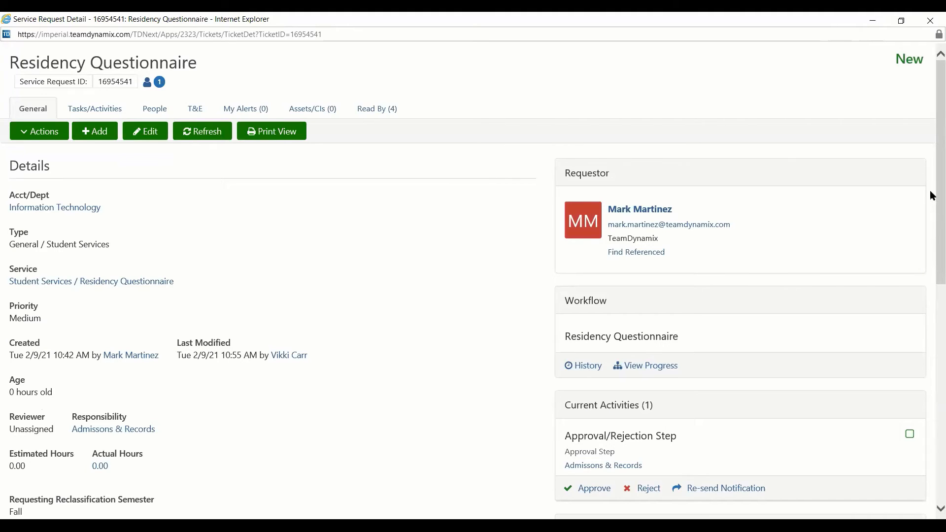
{"action": "left_click_drag", "start_coordinate": [932, 196], "coordinate": [931, 440]}
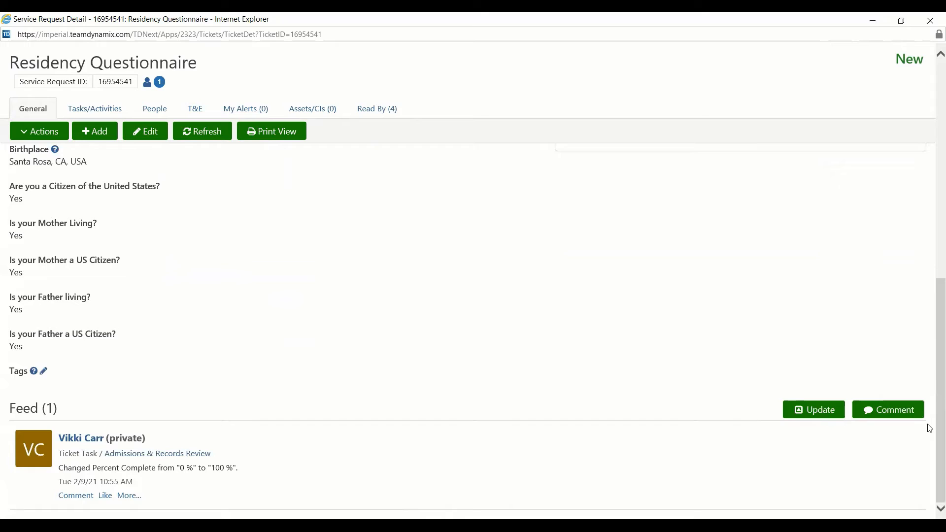
{"action": "scroll", "coordinate": [930, 421], "scroll_direction": "up", "scroll_amount": 10}
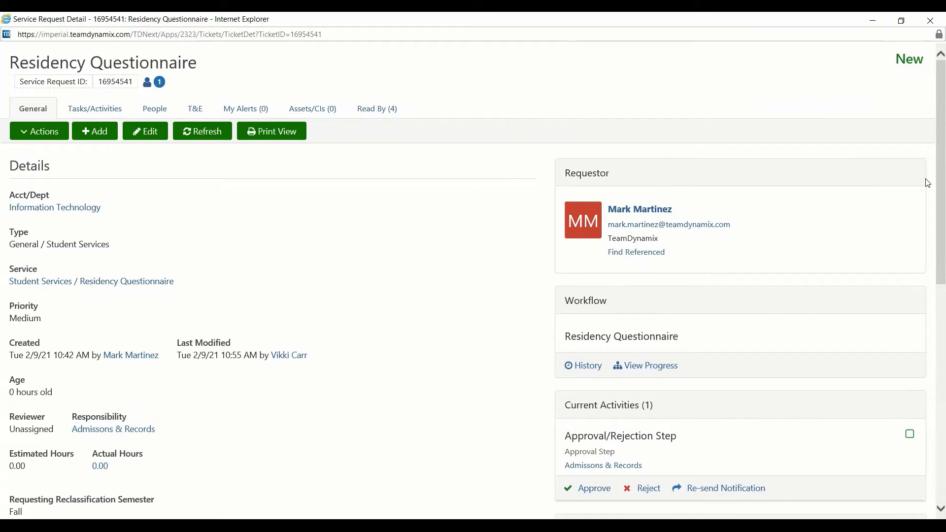
{"action": "left_click", "coordinate": [585, 368]}
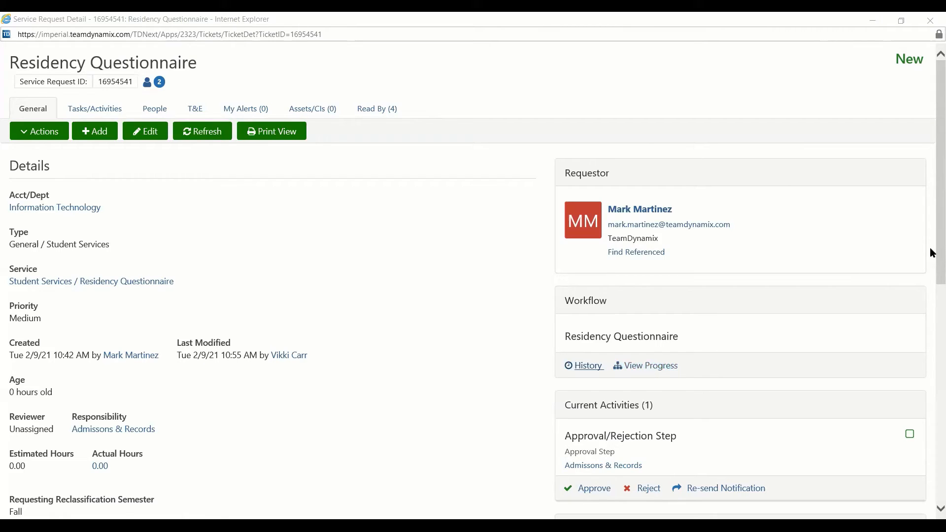
{"action": "scroll", "coordinate": [931, 235], "scroll_direction": "down", "scroll_amount": 5}
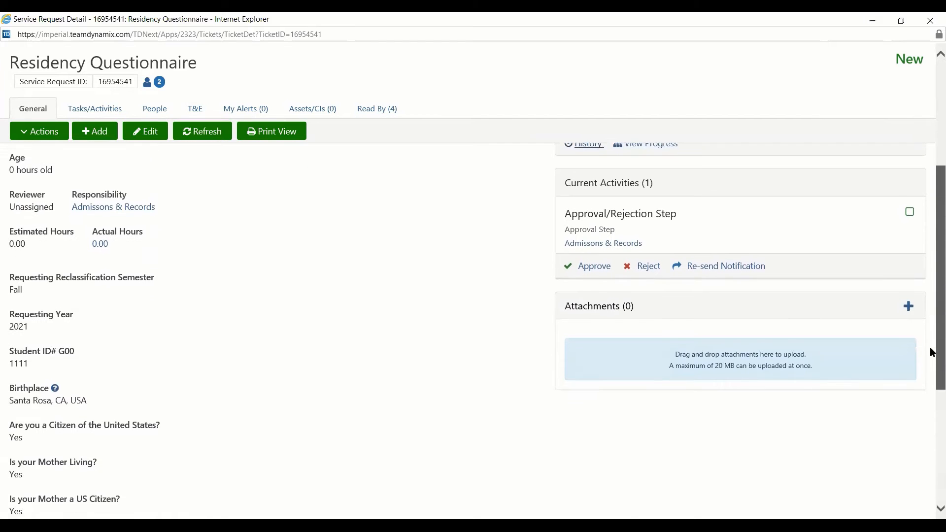
{"action": "scroll", "coordinate": [933, 381], "scroll_direction": "down", "scroll_amount": 4}
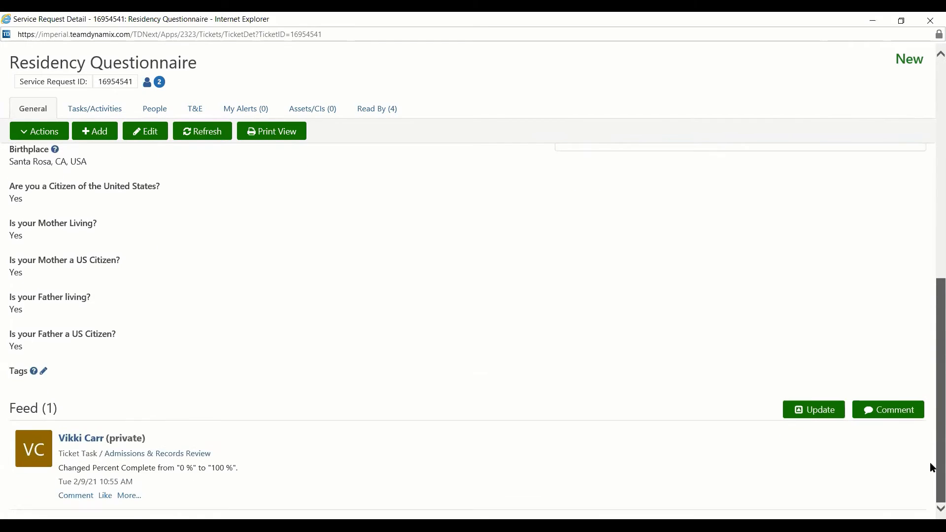
{"action": "scroll", "coordinate": [932, 468], "scroll_direction": "up", "scroll_amount": 10}
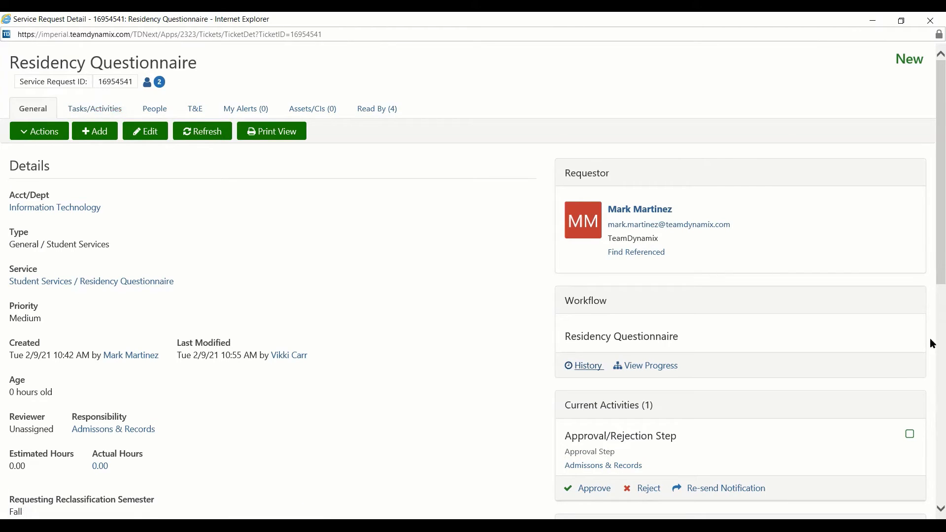
{"action": "scroll", "coordinate": [933, 302], "scroll_direction": "down", "scroll_amount": 4}
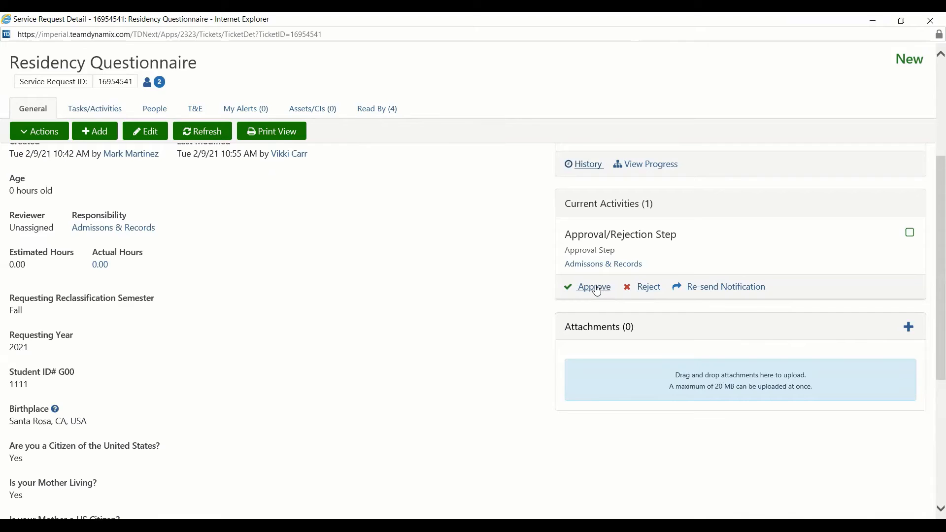
- Approve the Approval/Rejection Step with the comment 'I have reviewed this step.' plus the reviewer's name
{"action": "left_click", "coordinate": [597, 290]}
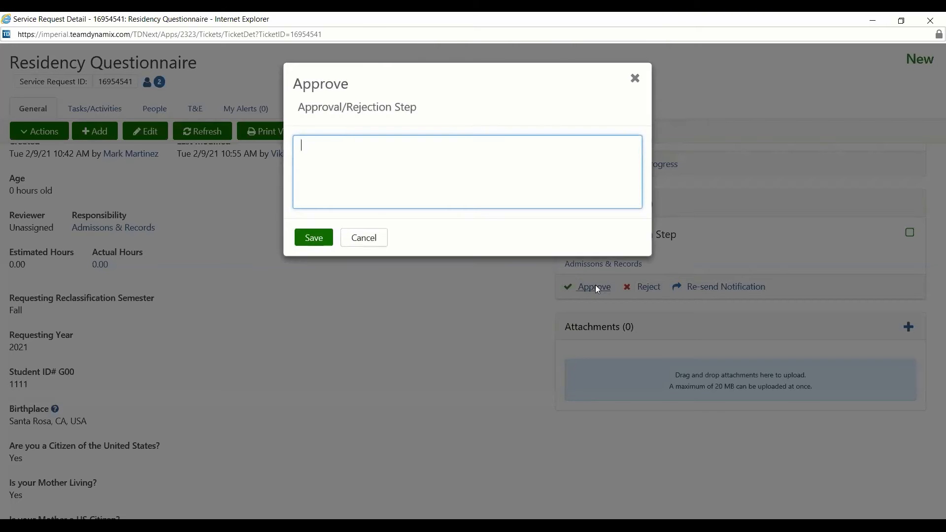
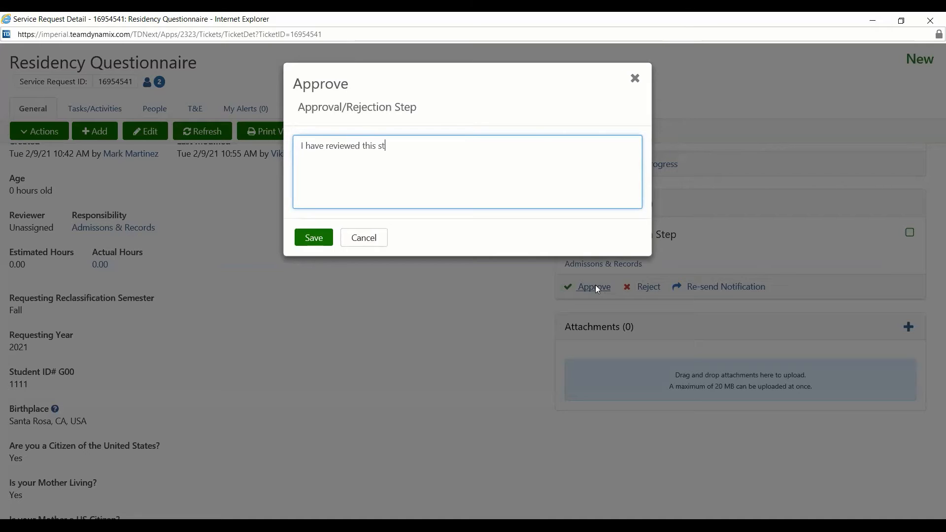
{"action": "left_click", "coordinate": [313, 238]}
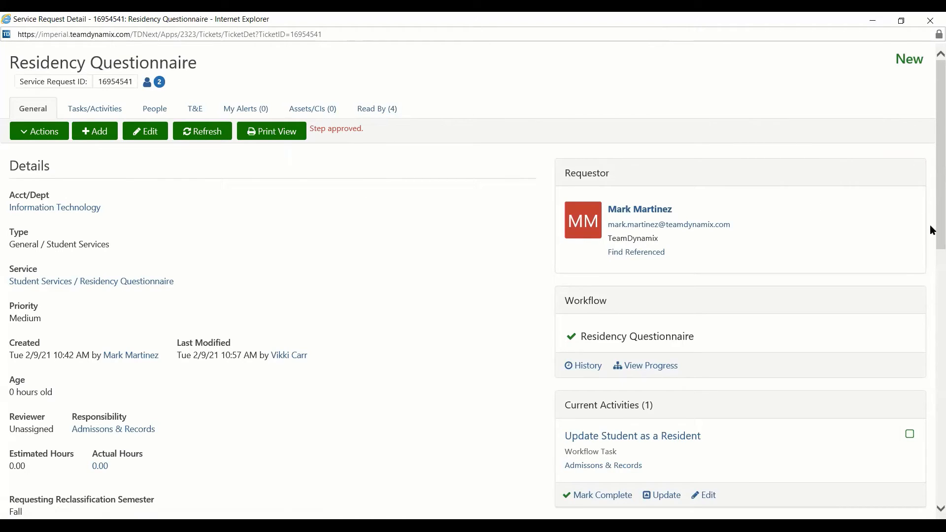
- Scroll the Residency Questionnaire ticket to view its new Update Student as a Resident task
{"action": "left_click_drag", "start_coordinate": [932, 228], "coordinate": [933, 319]}
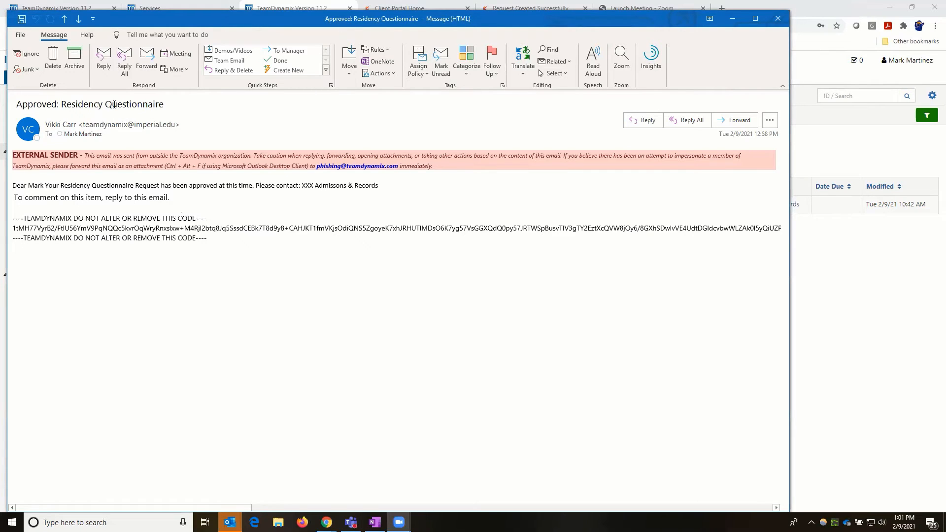
{"action": "left_click_drag", "start_coordinate": [207, 18], "coordinate": [298, 20]}
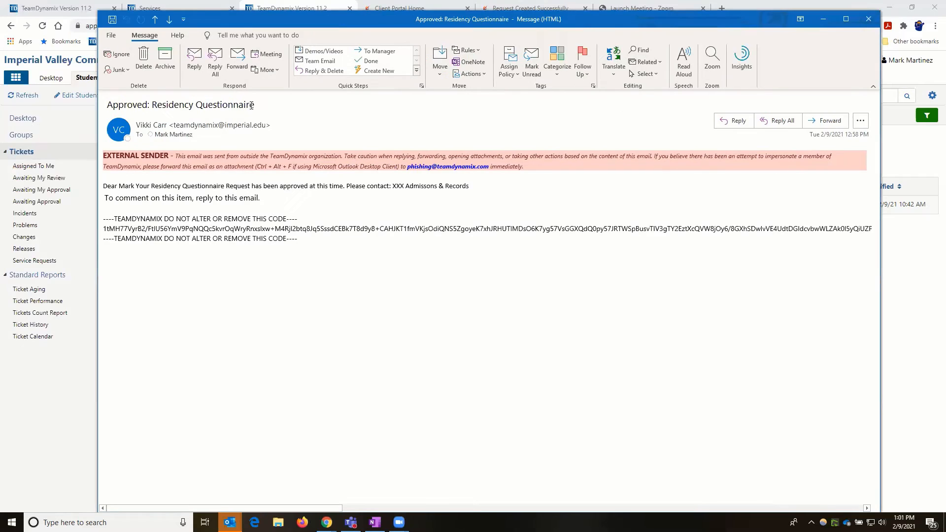
{"action": "left_click_drag", "start_coordinate": [107, 105], "coordinate": [256, 105]}
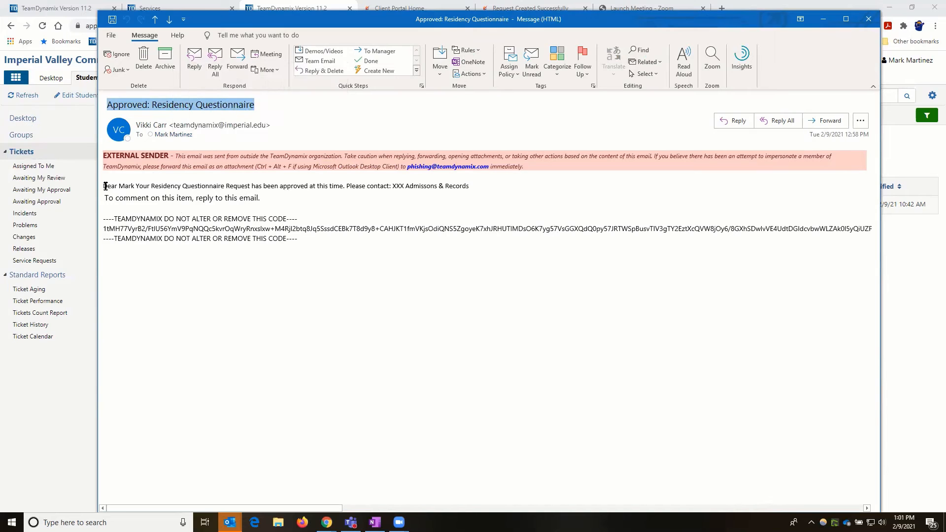
{"action": "left_click_drag", "start_coordinate": [105, 186], "coordinate": [470, 186]}
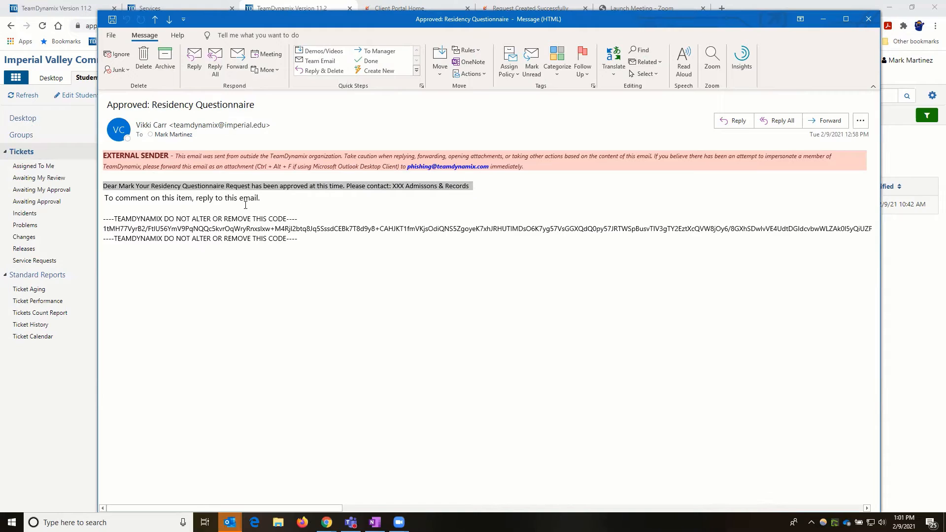
{"action": "left_click", "coordinate": [104, 184]}
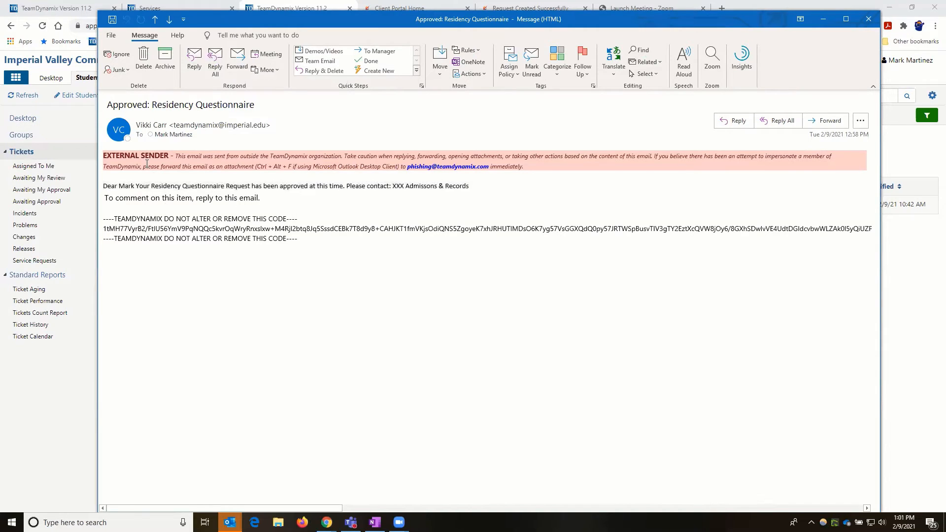
{"action": "left_click", "coordinate": [109, 107]}
{"action": "mouse_move", "coordinate": [118, 190]}
{"action": "left_mouse_down"}
{"action": "mouse_move", "coordinate": [148, 188]}
{"action": "mouse_move", "coordinate": [134, 187]}
{"action": "left_mouse_up"}
{"action": "left_click", "coordinate": [136, 188]}
{"action": "left_click_drag", "start_coordinate": [104, 186], "coordinate": [464, 189]}
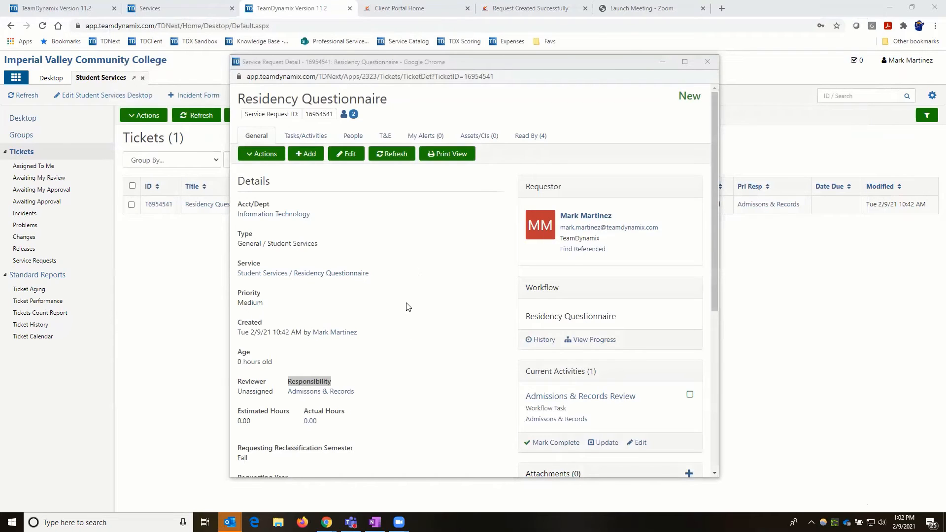
- Bring the Residency Questionnaire ticket detail window back to the front
{"action": "mouse_move", "coordinate": [400, 521]}
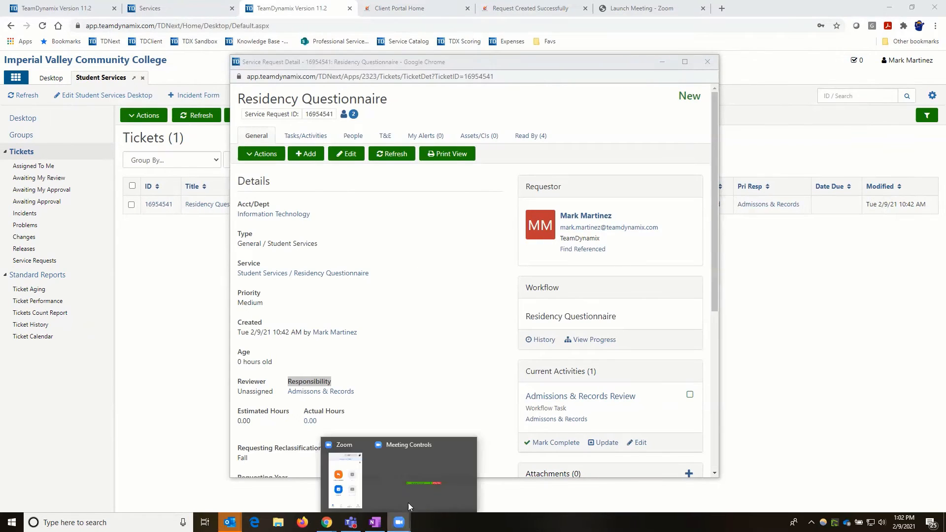
{"action": "left_click", "coordinate": [423, 498]}
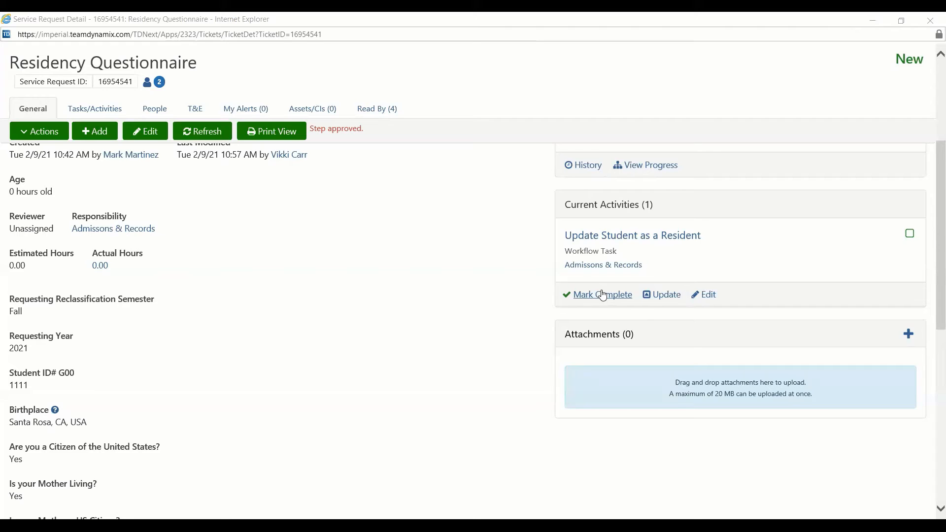
- Mark the Update Student as a Resident task complete
{"action": "left_click", "coordinate": [603, 295]}
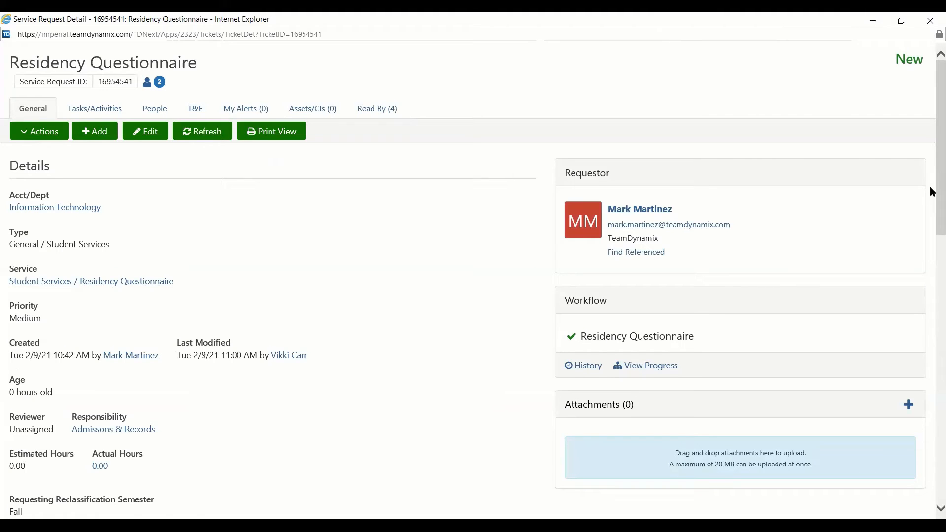
- Read through the ticket's activity feed, then bring up the ticket's Actions list
{"action": "mouse_move", "coordinate": [931, 187]}
{"action": "left_mouse_down"}
{"action": "mouse_move", "coordinate": [932, 222]}
{"action": "mouse_move", "coordinate": [931, 180]}
{"action": "left_mouse_up"}
{"action": "left_click_drag", "start_coordinate": [933, 180], "coordinate": [931, 444]}
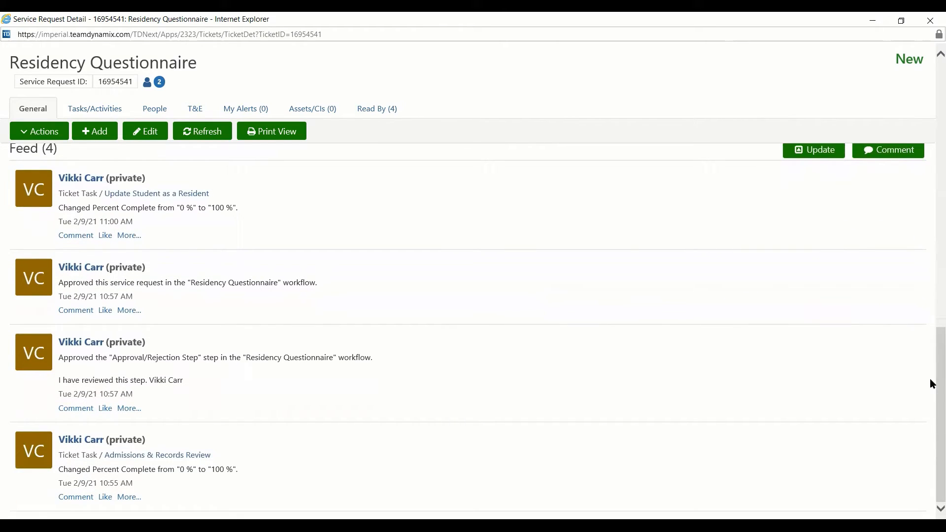
{"action": "left_click_drag", "start_coordinate": [930, 384], "coordinate": [931, 400]}
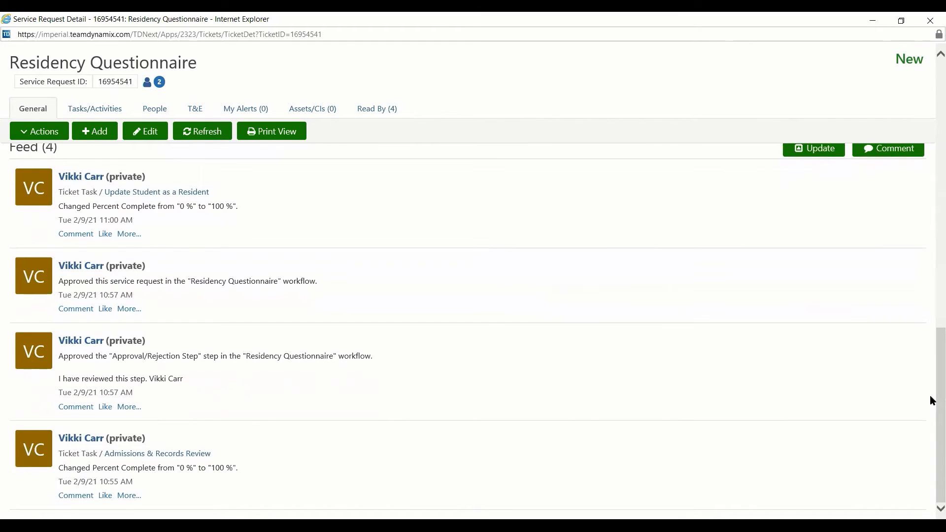
{"action": "left_click_drag", "start_coordinate": [930, 396], "coordinate": [932, 111]}
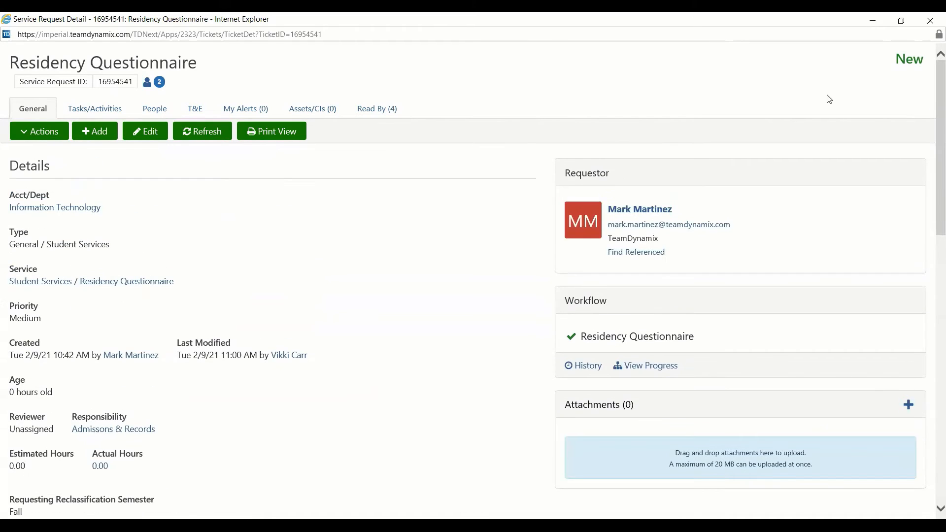
{"action": "left_click_drag", "start_coordinate": [551, 248], "coordinate": [727, 263]}
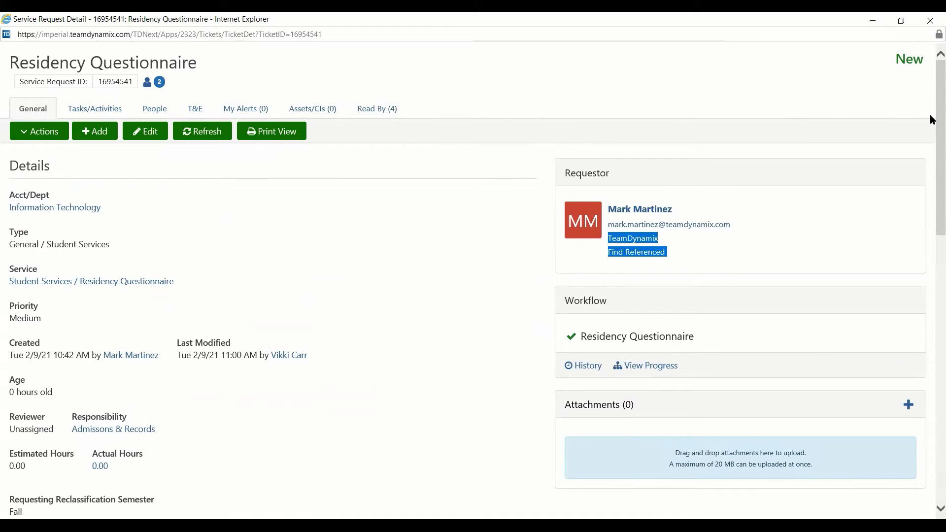
{"action": "left_click", "coordinate": [45, 134]}
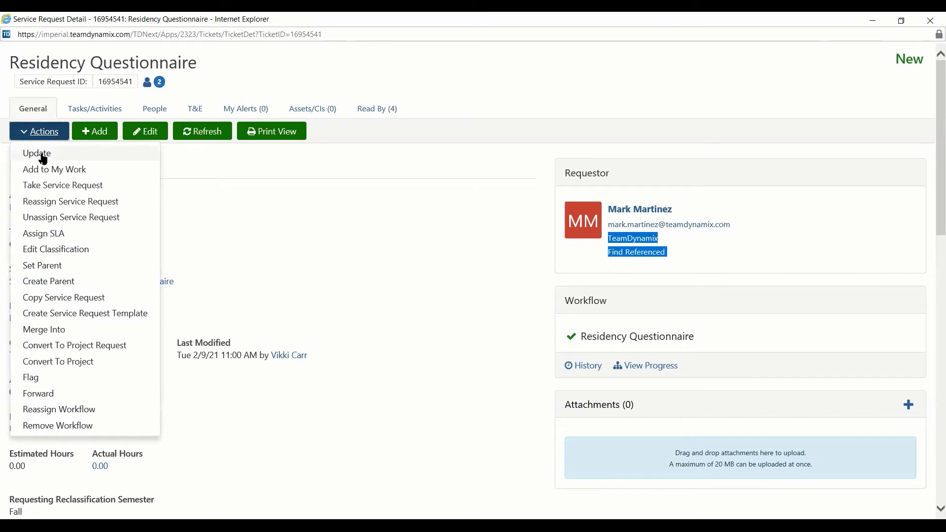
- Open the ticket's Update form and set New Status to Closed
{"action": "left_click", "coordinate": [43, 157]}
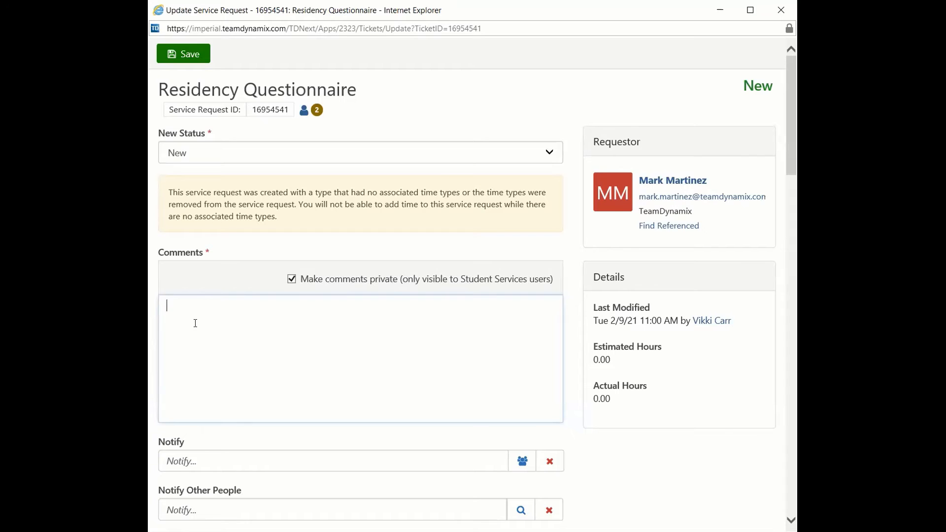
{"action": "left_click", "coordinate": [544, 152]}
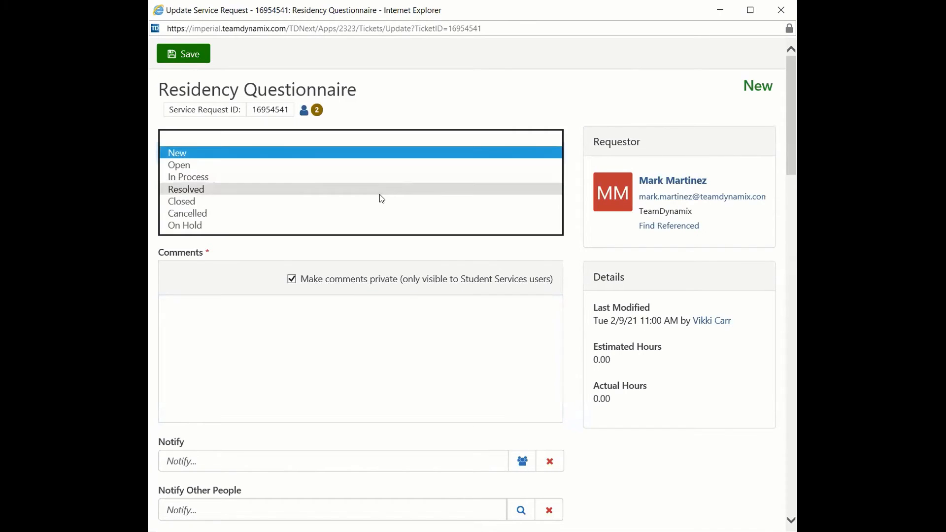
{"action": "left_click", "coordinate": [290, 204]}
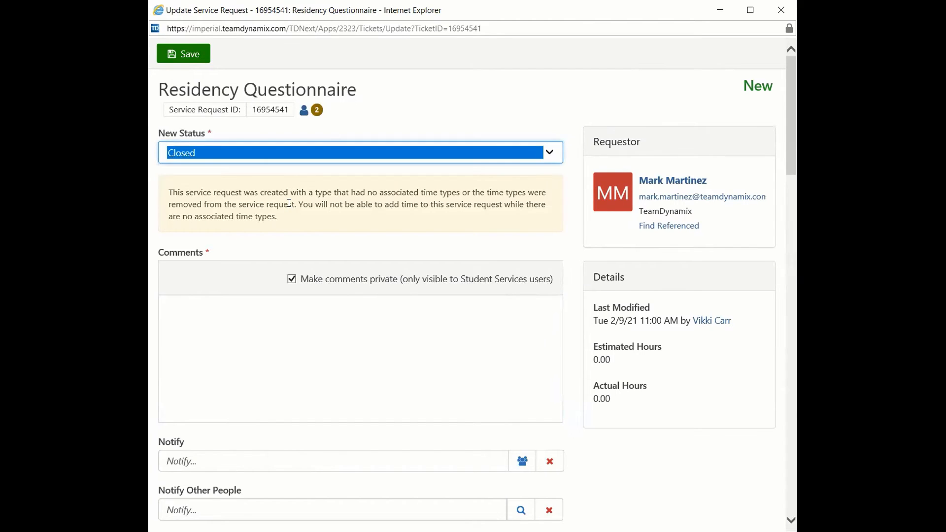
{"action": "left_click", "coordinate": [183, 320]}
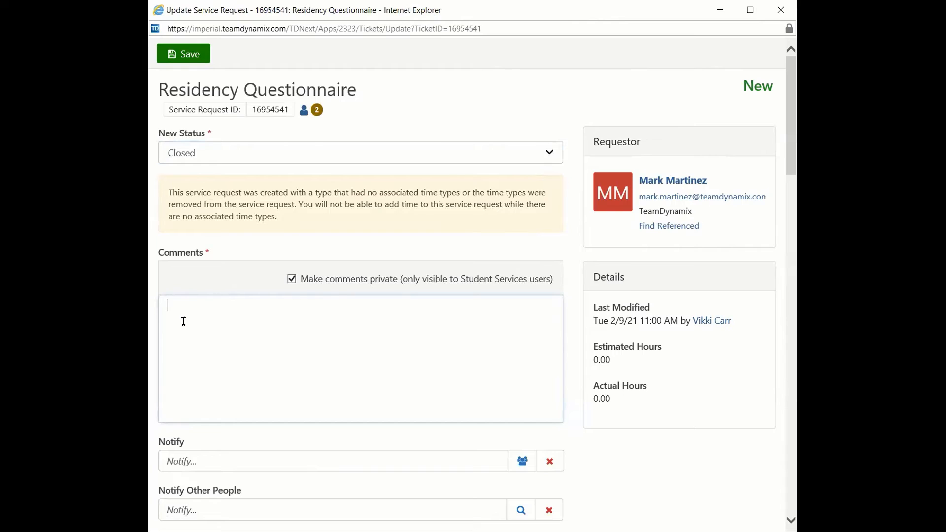
- Enter the comment 'Updates on Banner. Email to FA.' signed with the reviewer's name
{"action": "type", "text": "U"}
{"action": "key", "text": "BackSpace"}
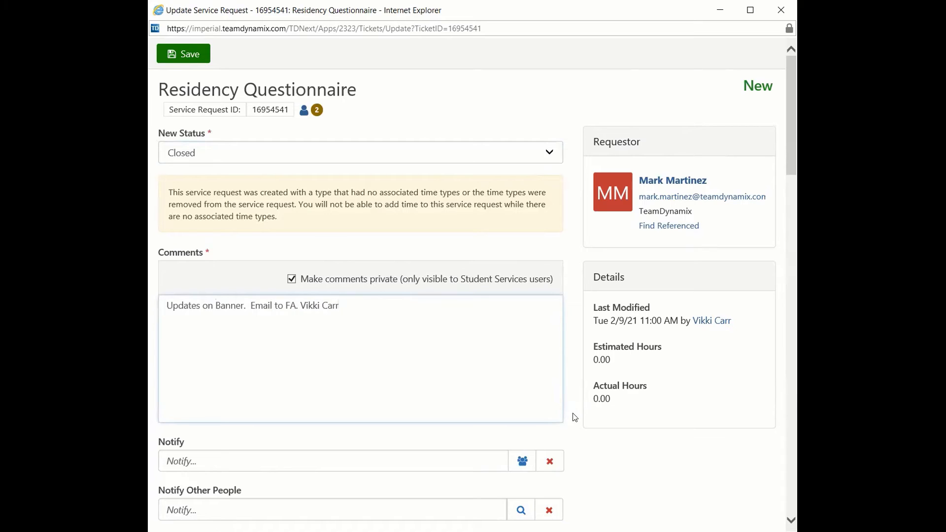
{"action": "left_click_drag", "start_coordinate": [788, 163], "coordinate": [792, 182]}
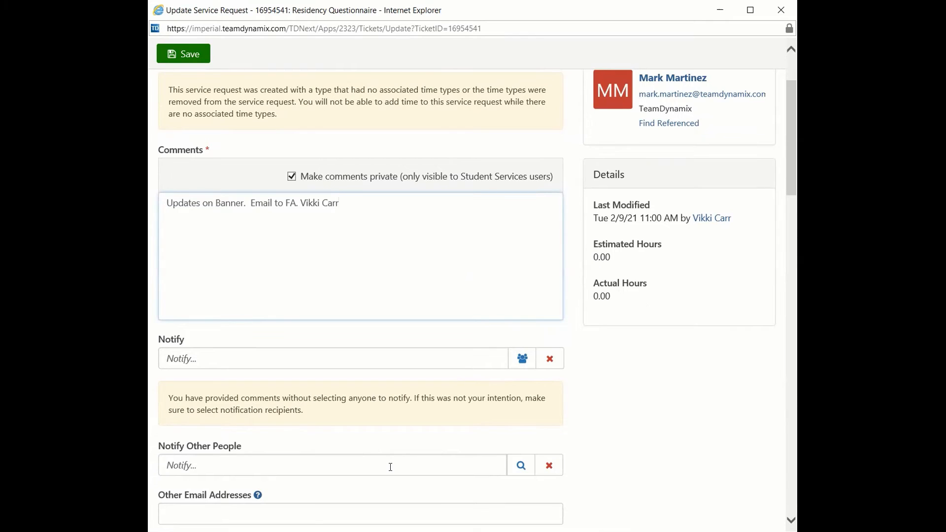
- Notify the Requestor and add a colleague's e-mail address under Other Email Addresses
{"action": "left_click", "coordinate": [475, 359]}
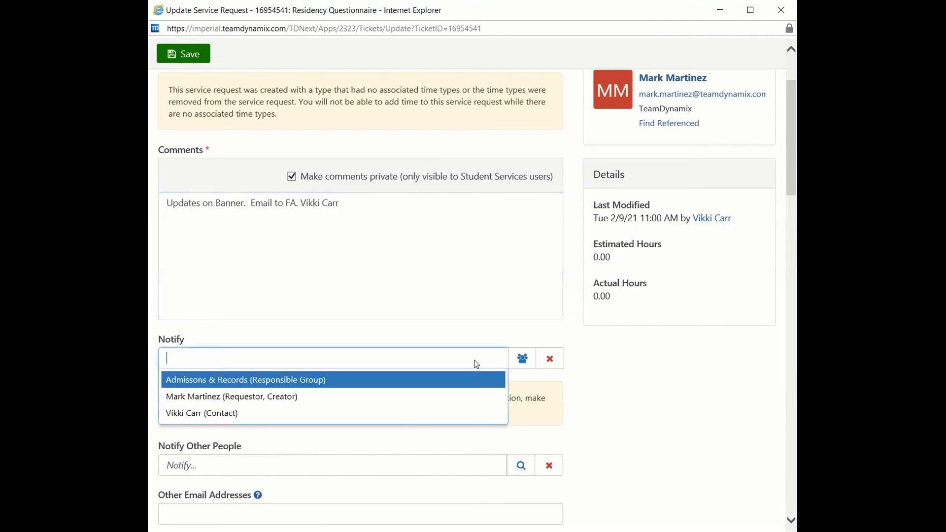
{"action": "left_click", "coordinate": [370, 397]}
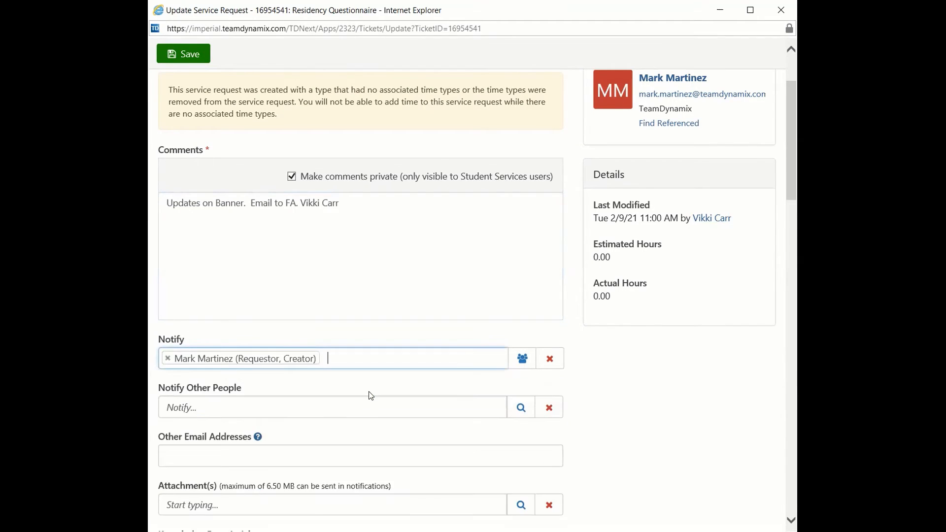
{"action": "left_click", "coordinate": [439, 408]}
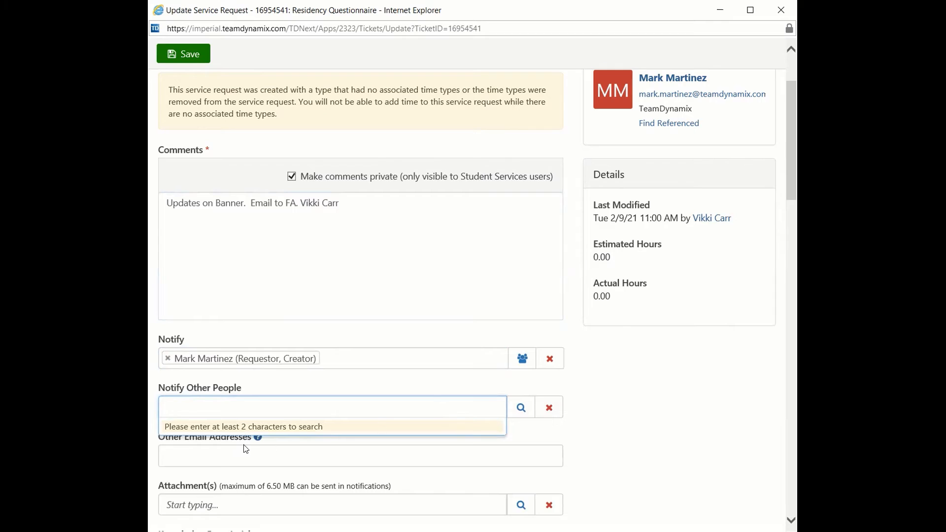
{"action": "left_click", "coordinate": [191, 454]}
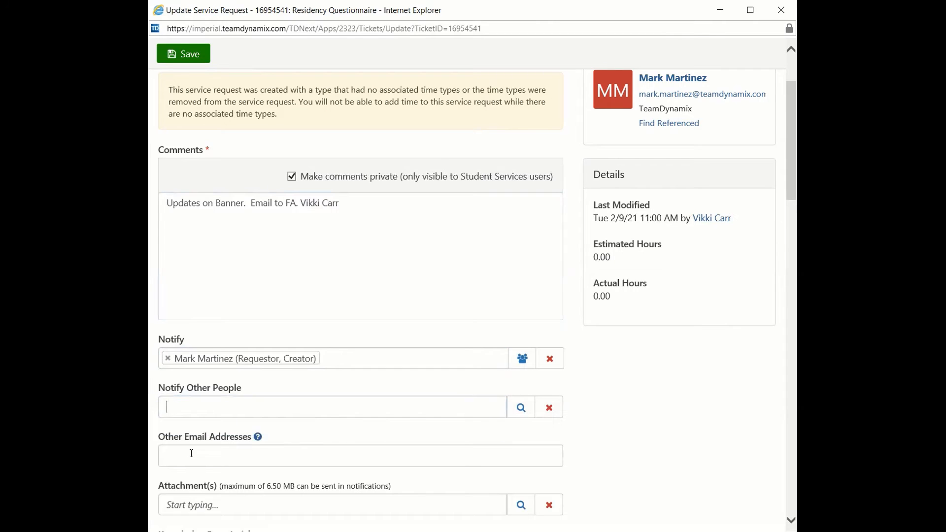
{"action": "left_click", "coordinate": [171, 455]}
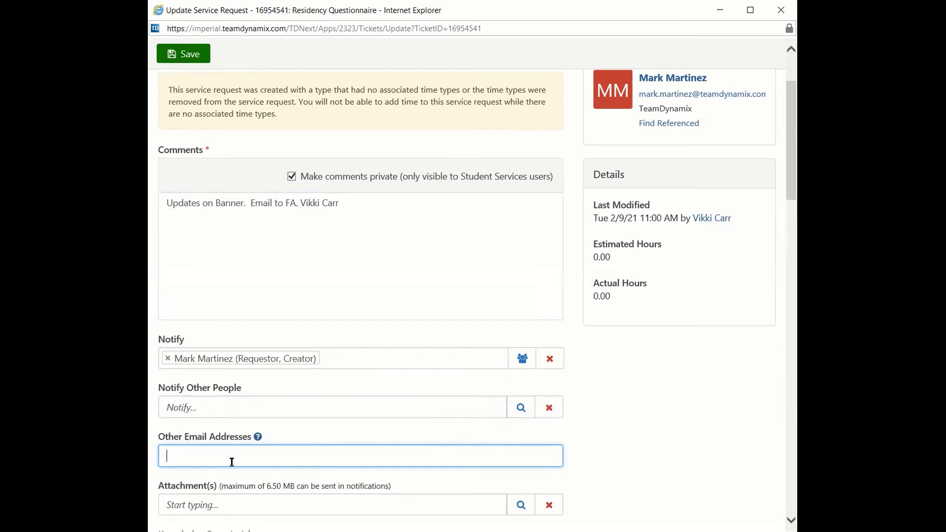
- Save the Closed status update for the Residency Questionnaire ticket
{"action": "left_click_drag", "start_coordinate": [790, 171], "coordinate": [790, 483]}
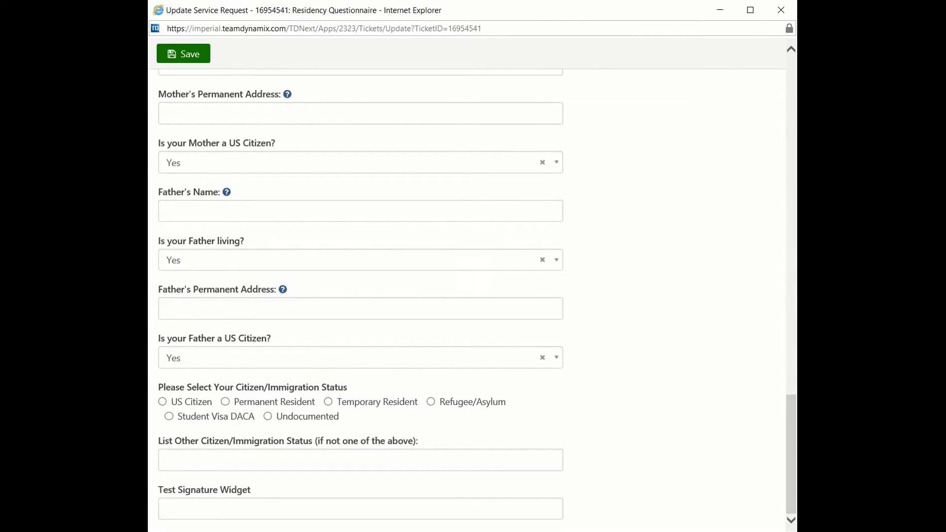
{"action": "left_click", "coordinate": [189, 55]}
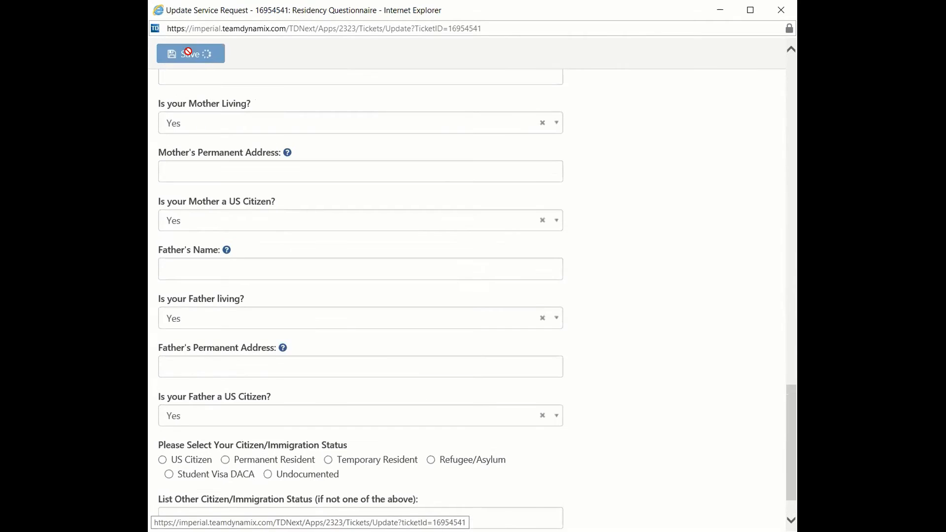
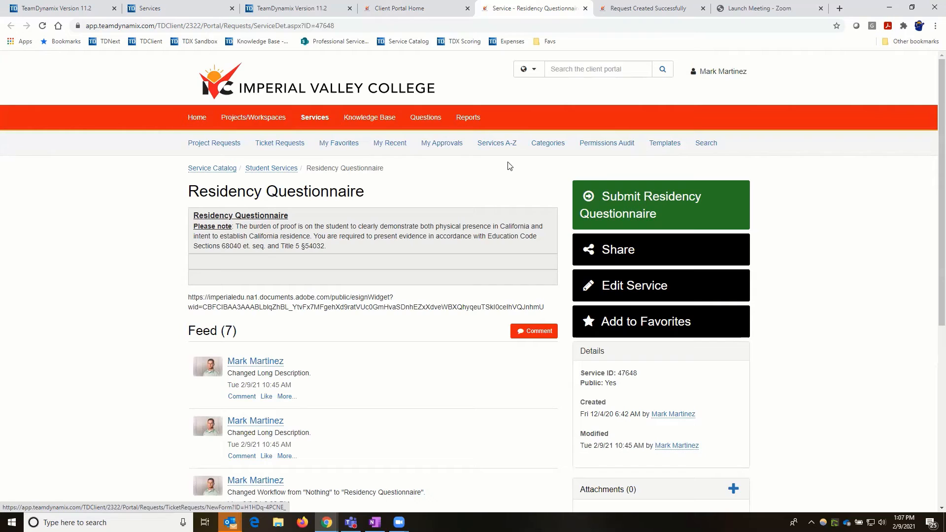
- Switch to the TeamDynamix Student Services desktop showing the empty Tickets (0) list
{"action": "left_click", "coordinate": [310, 7]}
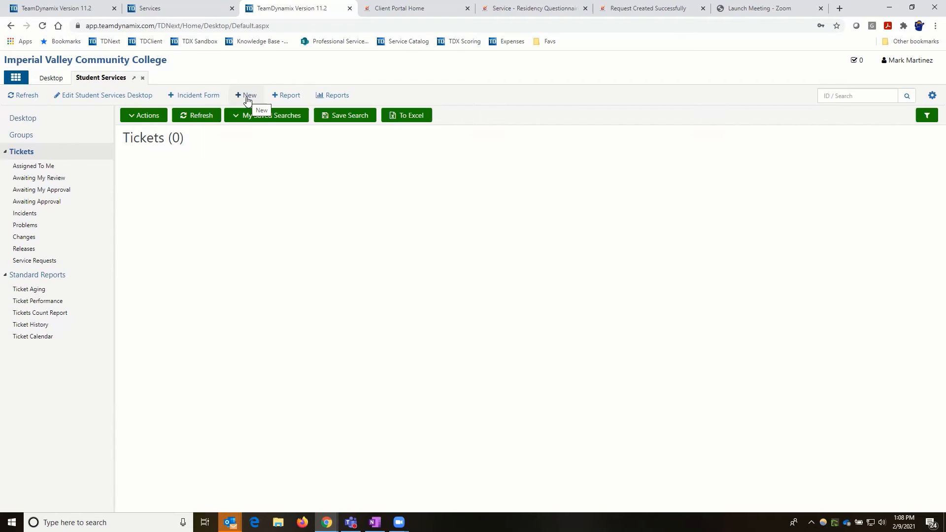
- Start a new Residency Questionnaire ticket and search for and select the requestor
{"action": "left_click", "coordinate": [248, 96]}
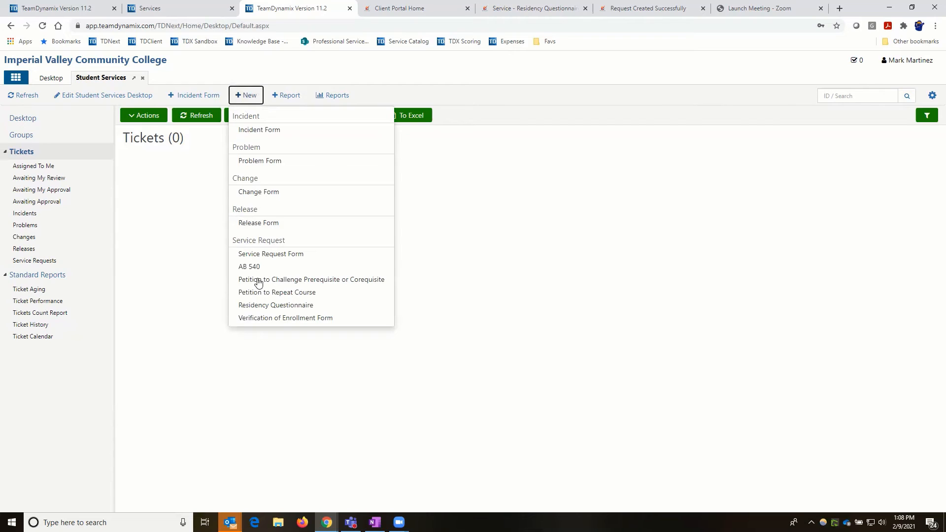
{"action": "left_click", "coordinate": [261, 306]}
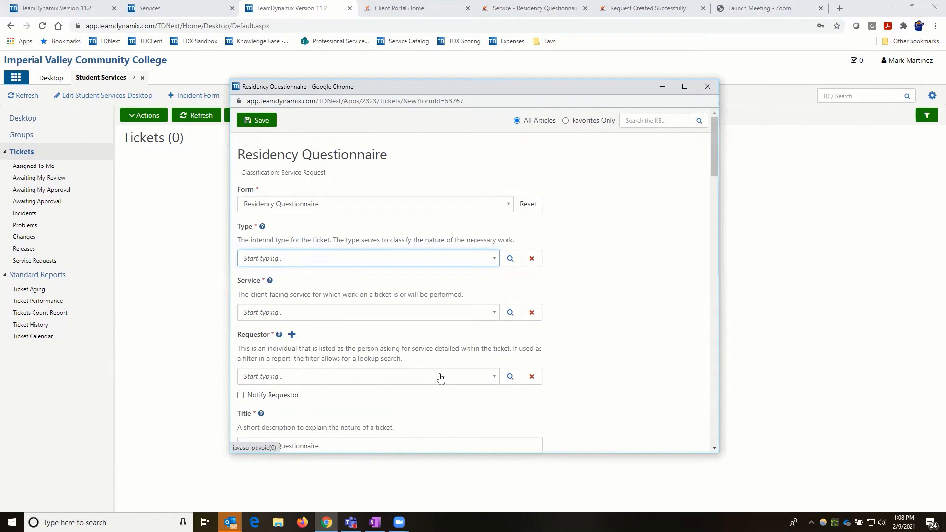
{"action": "left_click", "coordinate": [421, 379]}
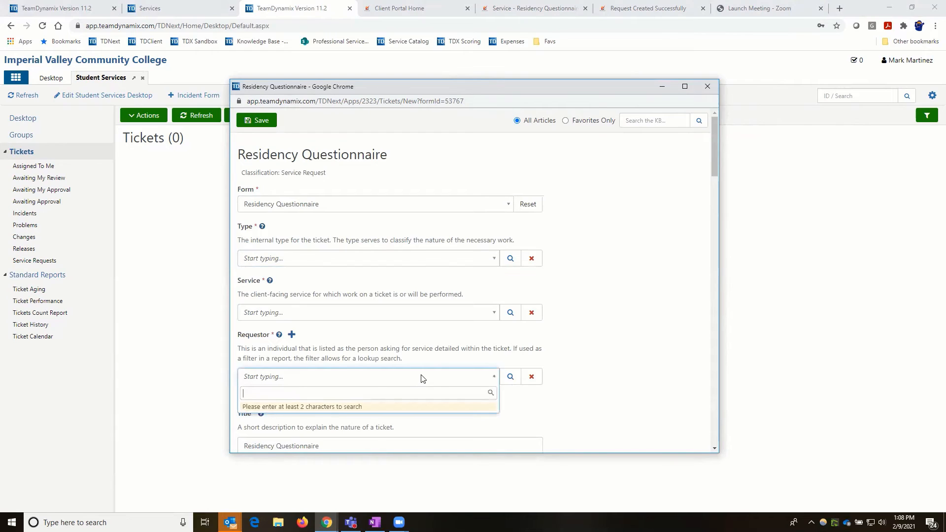
{"action": "type", "text": "mark"}
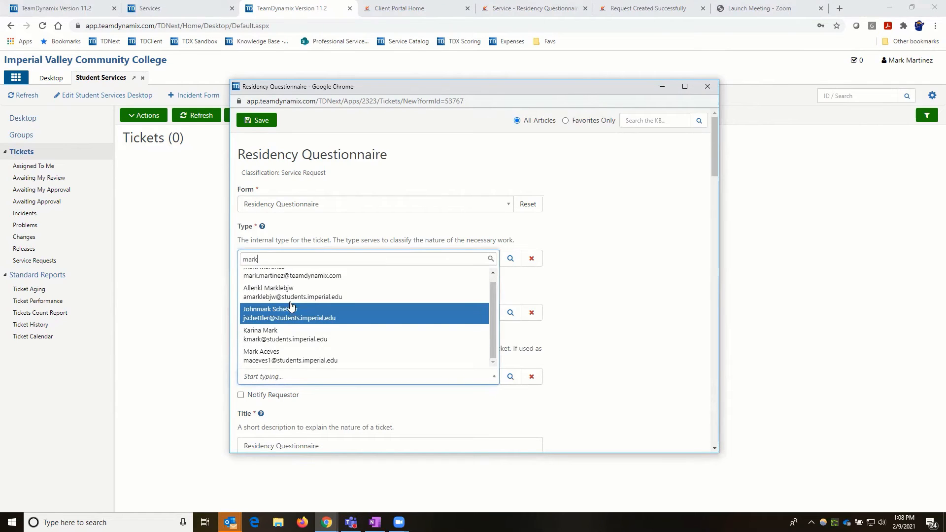
{"action": "left_click", "coordinate": [285, 288]}
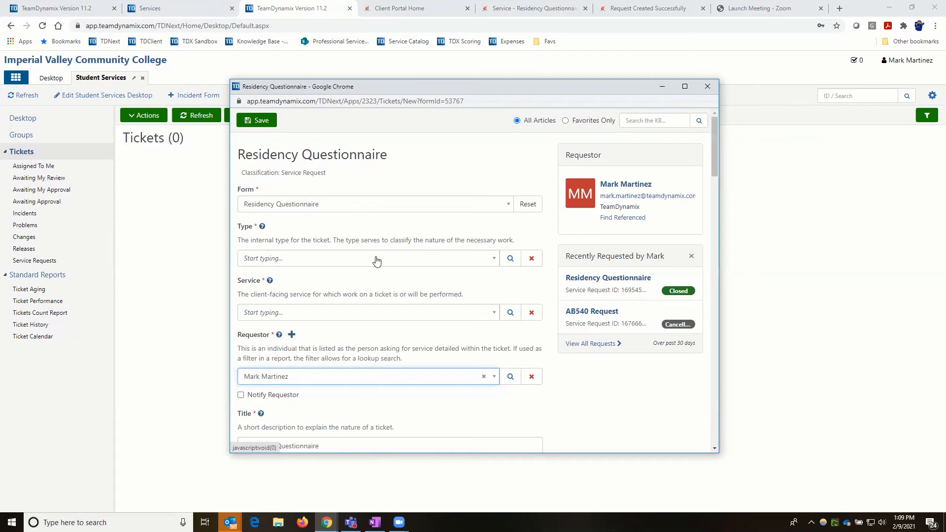
- Set the type to General / Student Services and the service to Residency Questionnaire
{"action": "left_click", "coordinate": [494, 259]}
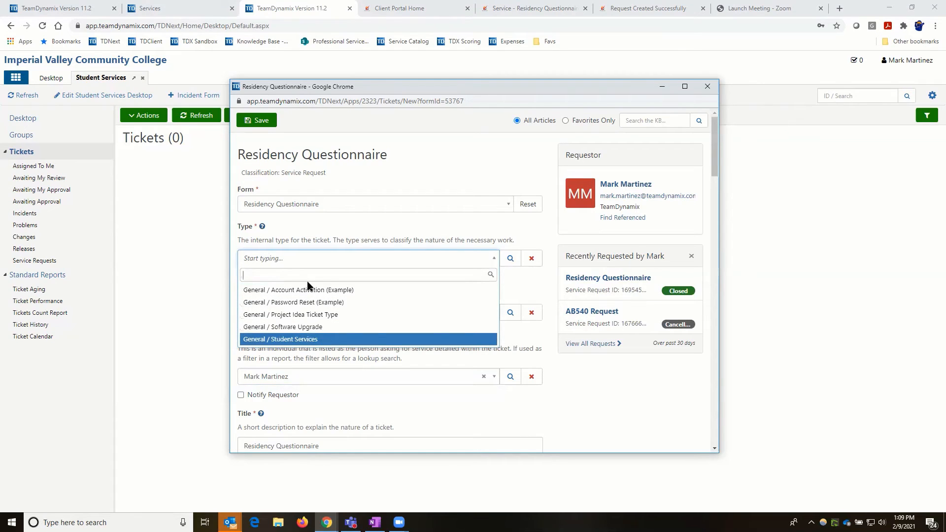
{"action": "key", "text": "Return"}
{"action": "left_click", "coordinate": [495, 314]}
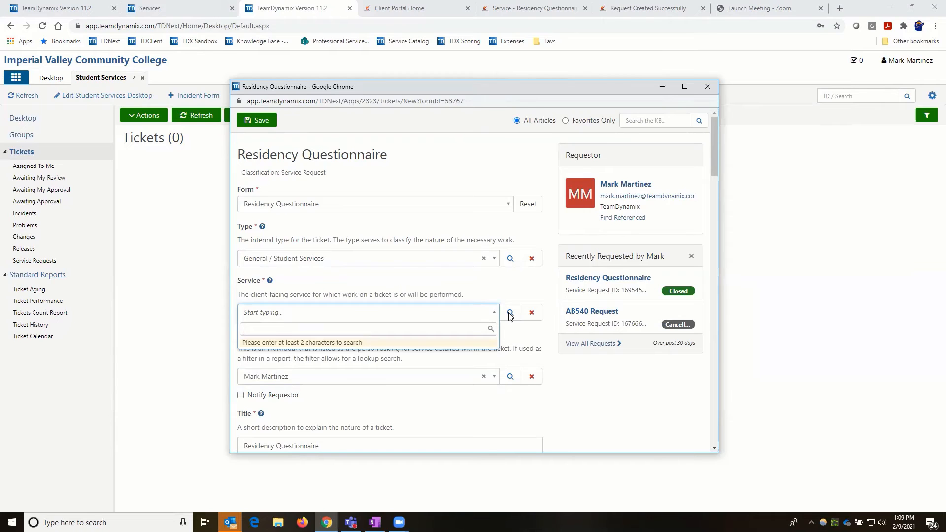
{"action": "left_click", "coordinate": [510, 314]}
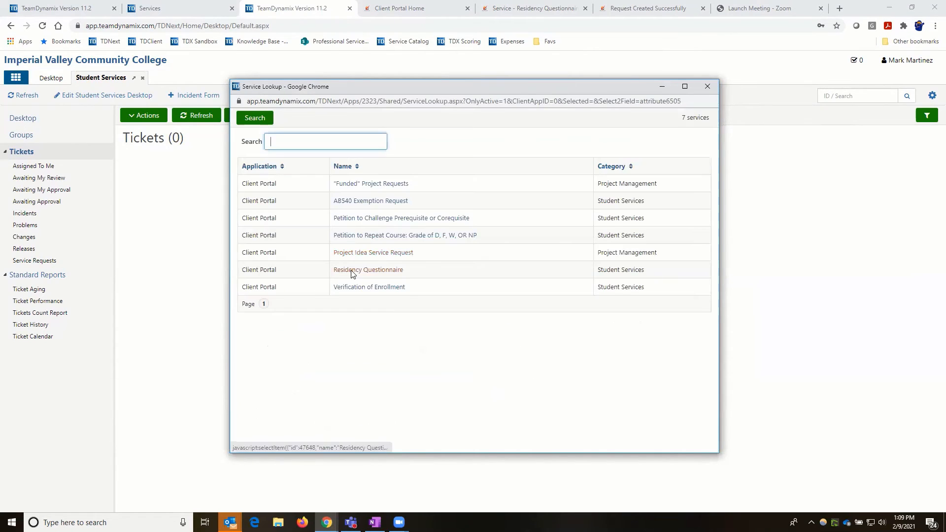
{"action": "left_click", "coordinate": [353, 272]}
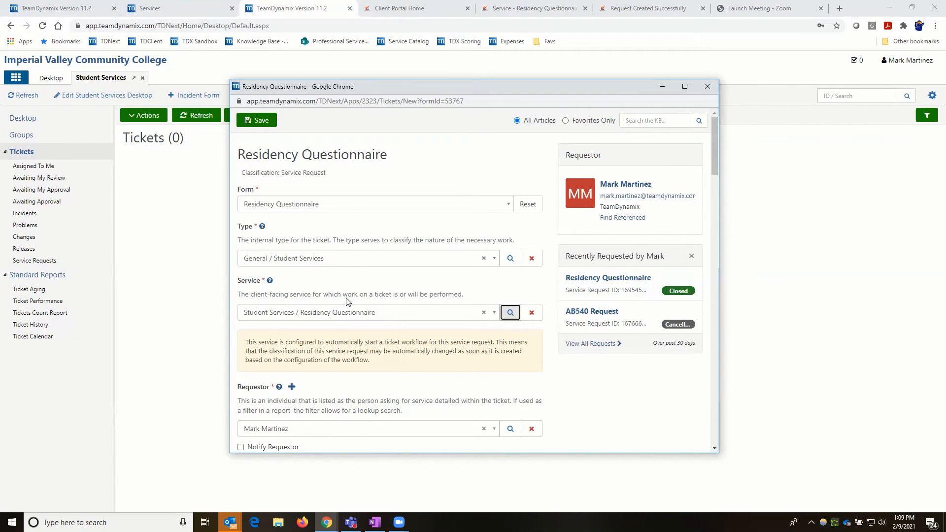
{"action": "scroll", "coordinate": [267, 202], "scroll_direction": "down", "scroll_amount": 2}
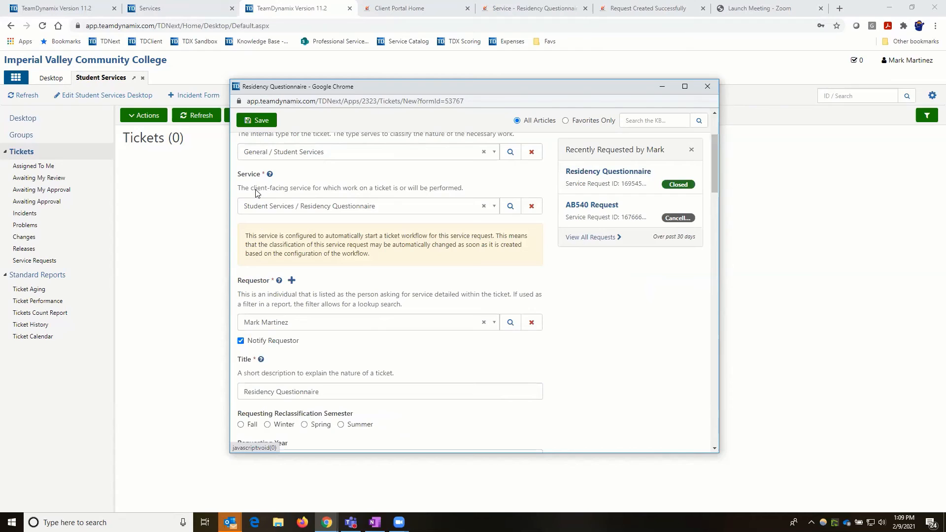
{"action": "scroll", "coordinate": [257, 192], "scroll_direction": "up", "scroll_amount": 2}
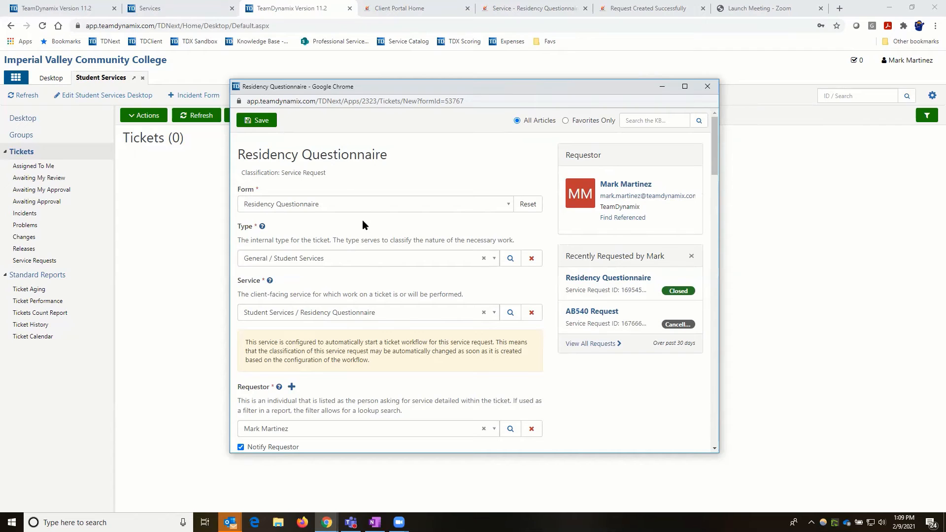
{"action": "scroll", "coordinate": [345, 244], "scroll_direction": "down", "scroll_amount": 1}
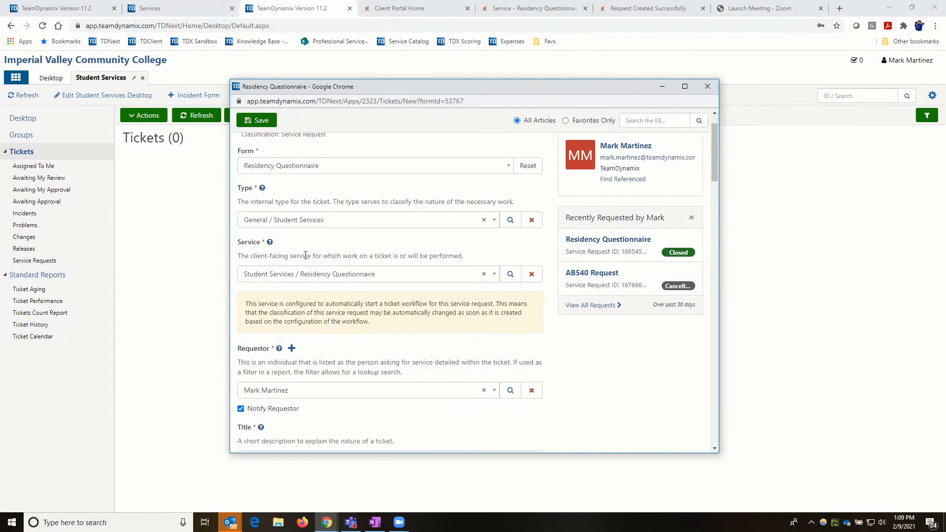
{"action": "scroll", "coordinate": [251, 246], "scroll_direction": "down", "scroll_amount": 2}
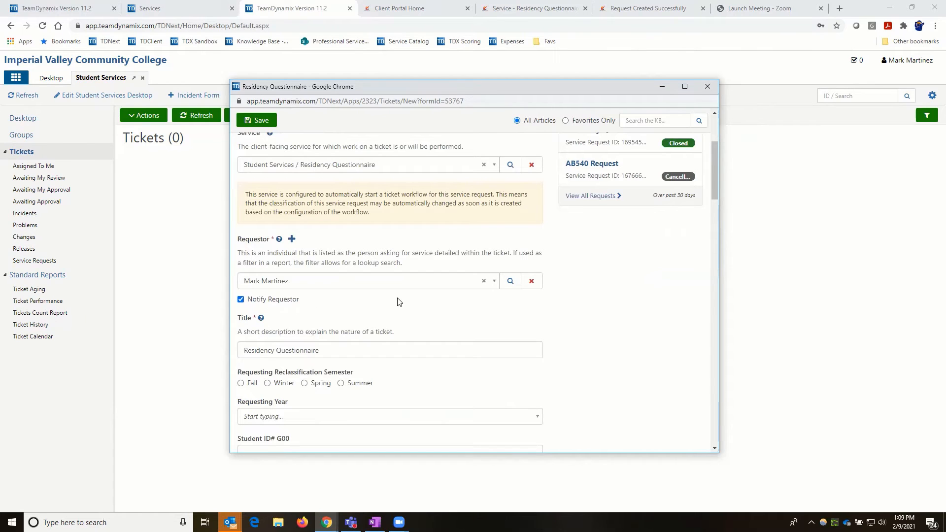
{"action": "scroll", "coordinate": [285, 270], "scroll_direction": "down", "scroll_amount": 2}
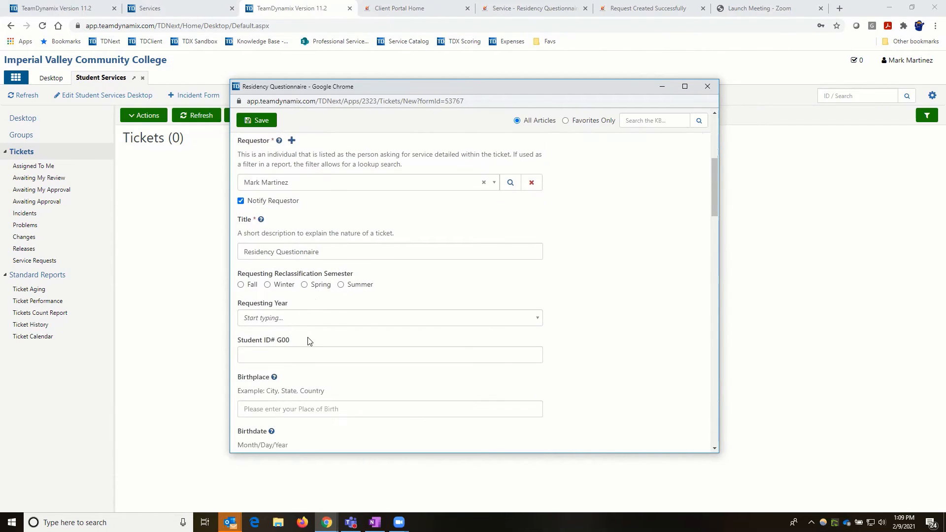
{"action": "scroll", "coordinate": [308, 338], "scroll_direction": "down", "scroll_amount": 3}
{"action": "scroll", "coordinate": [309, 334], "scroll_direction": "down", "scroll_amount": 4}
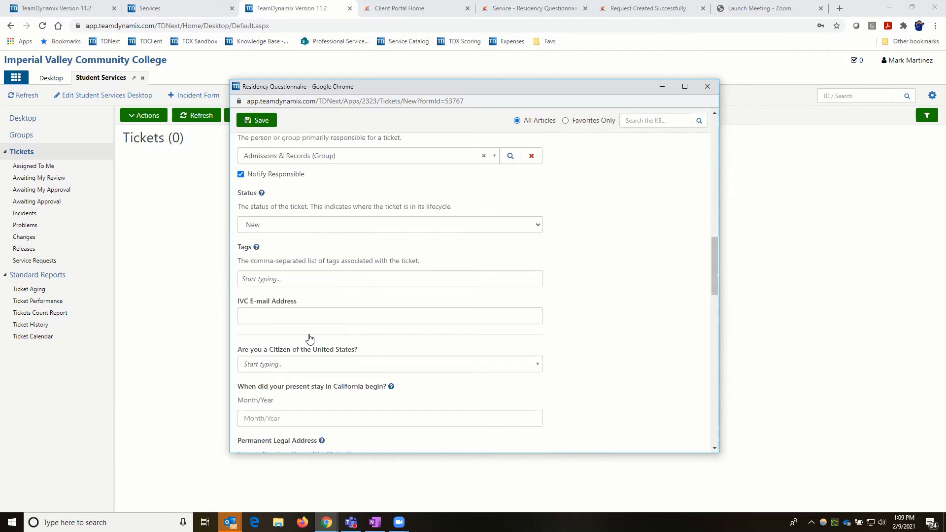
{"action": "scroll", "coordinate": [309, 338], "scroll_direction": "down", "scroll_amount": 4}
{"action": "scroll", "coordinate": [310, 340], "scroll_direction": "down", "scroll_amount": 5}
{"action": "scroll", "coordinate": [309, 337], "scroll_direction": "down", "scroll_amount": 4}
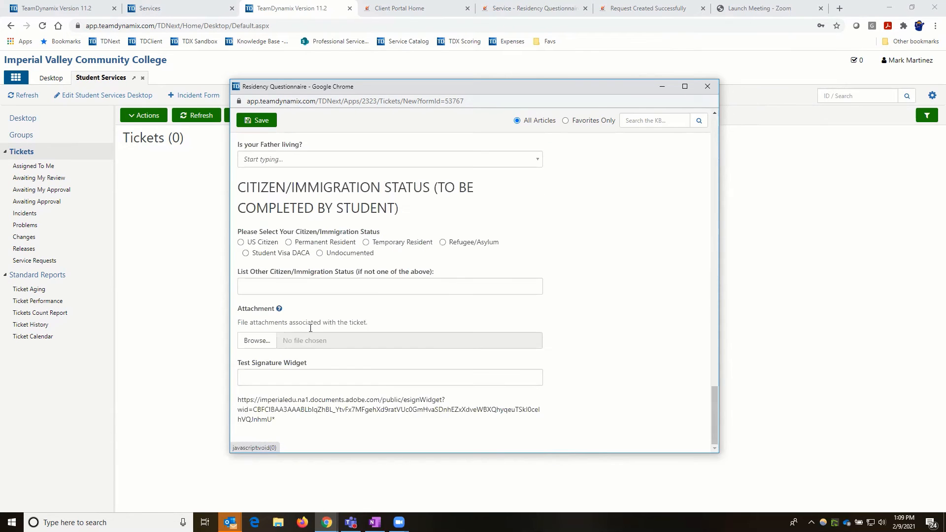
{"action": "scroll", "coordinate": [310, 331], "scroll_direction": "up", "scroll_amount": 5}
{"action": "scroll", "coordinate": [311, 332], "scroll_direction": "up", "scroll_amount": 10}
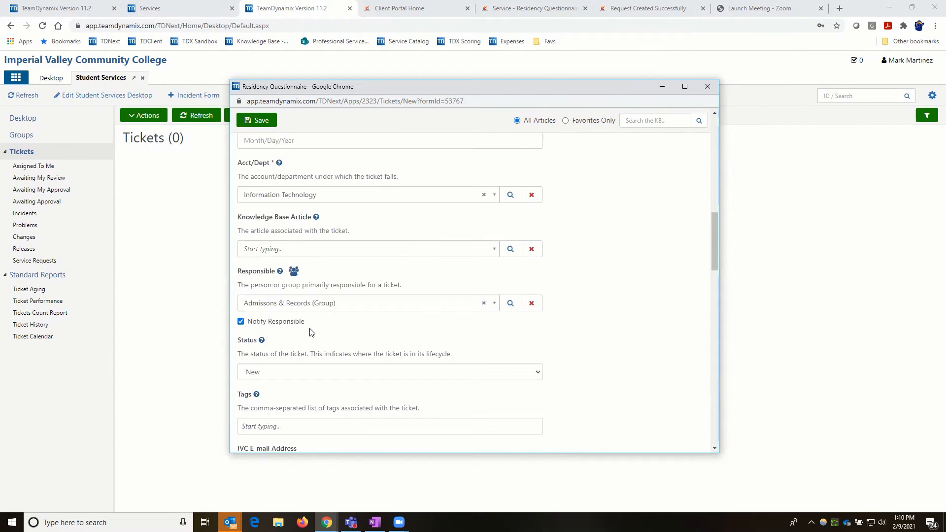
{"action": "scroll", "coordinate": [310, 306], "scroll_direction": "up", "scroll_amount": 6}
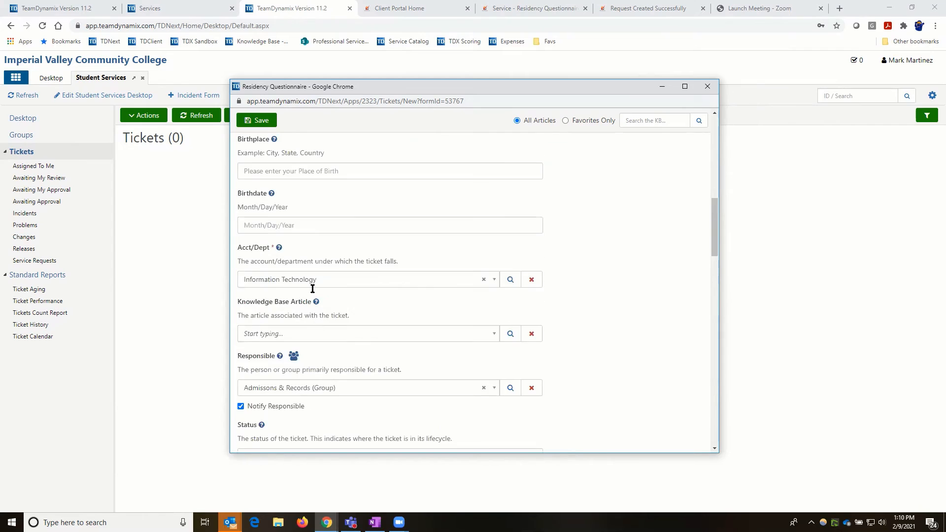
- Save the service request, dismiss the confirmation, and refresh the Tickets list
{"action": "left_click", "coordinate": [261, 122]}
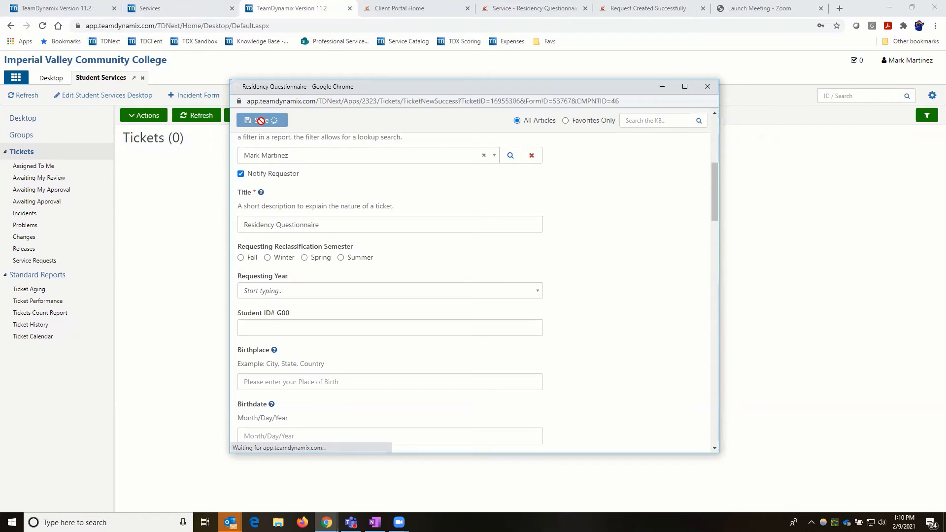
{"action": "left_click", "coordinate": [708, 86]}
{"action": "left_click", "coordinate": [31, 99]}
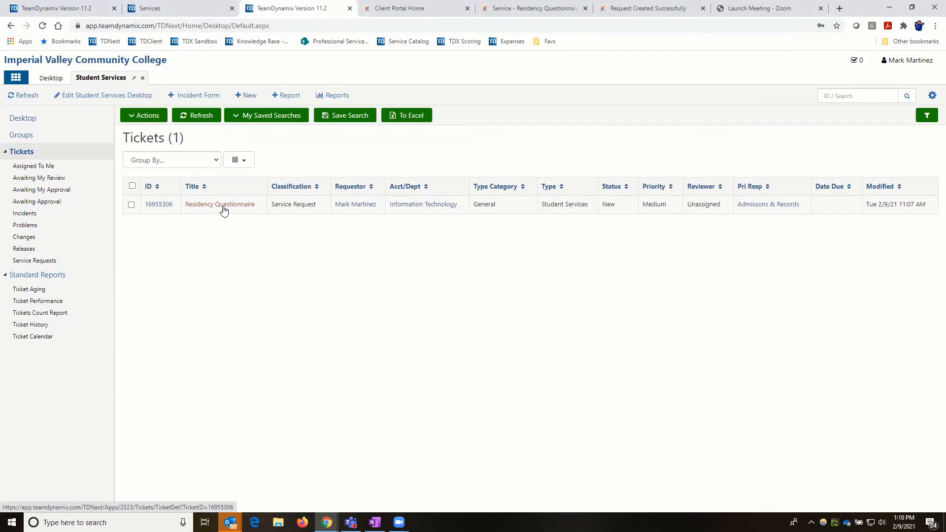
- Open the Residency Questionnaire ticket and view its Admissions & Records Review task
{"action": "left_click", "coordinate": [223, 211]}
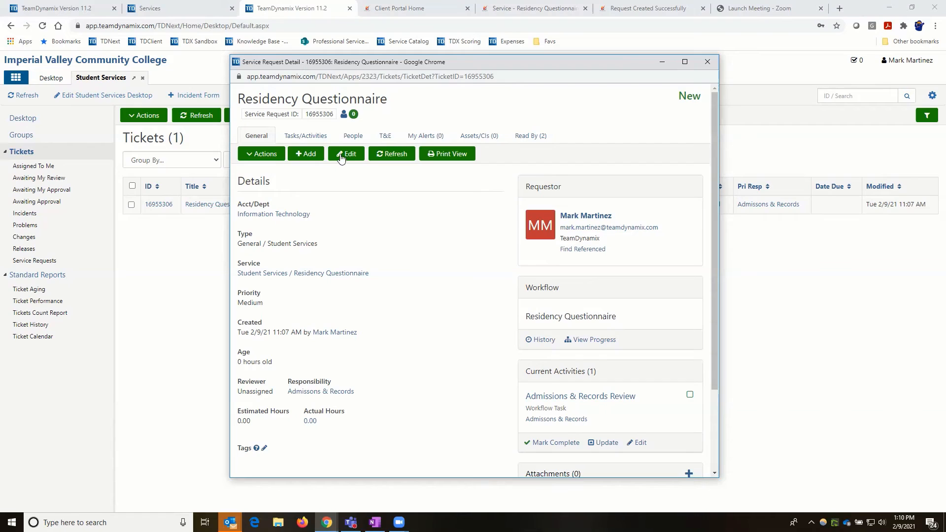
{"action": "left_click", "coordinate": [305, 138]}
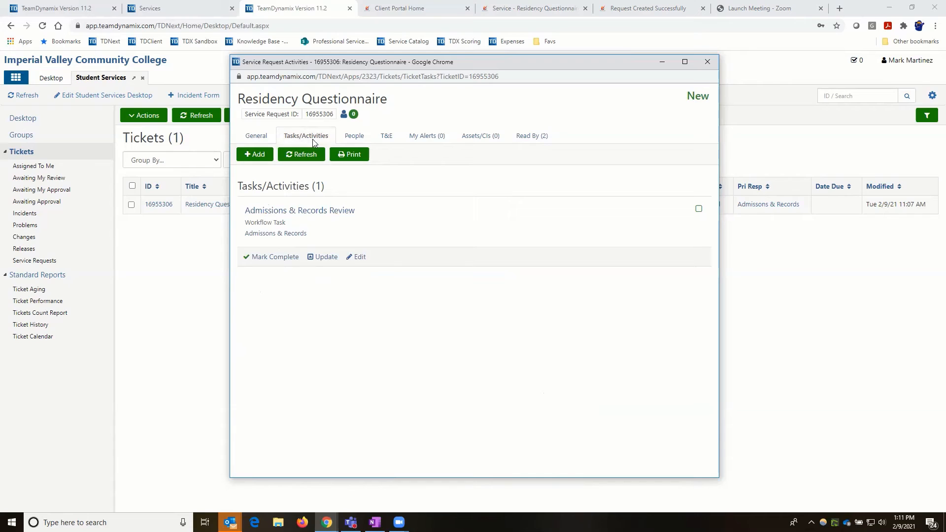
- Review the ticket's People and T&E pages, showing the Time filter options
{"action": "left_click", "coordinate": [355, 136]}
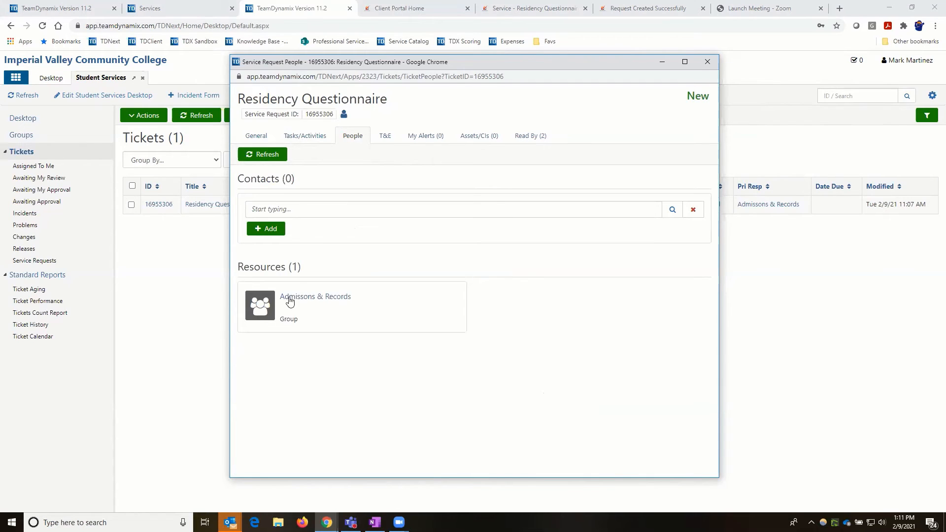
{"action": "left_click", "coordinate": [385, 137]}
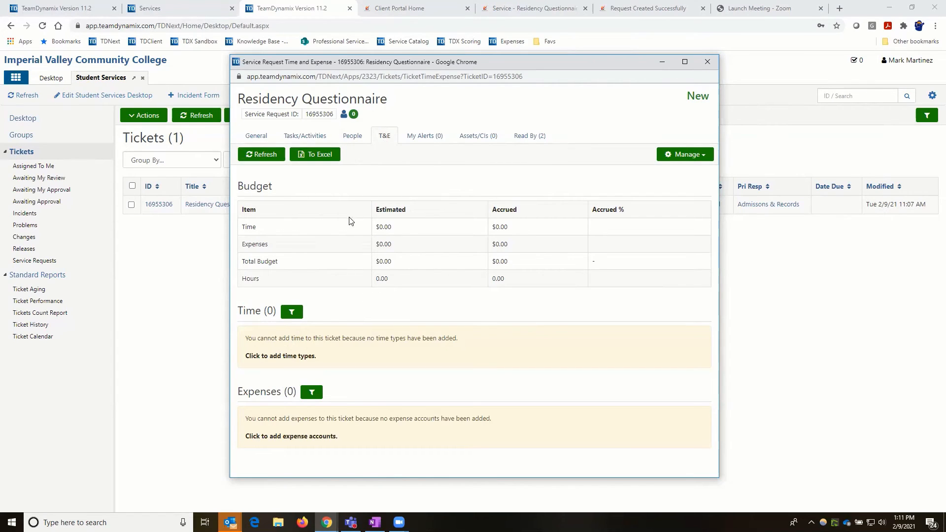
{"action": "left_click", "coordinate": [292, 314]}
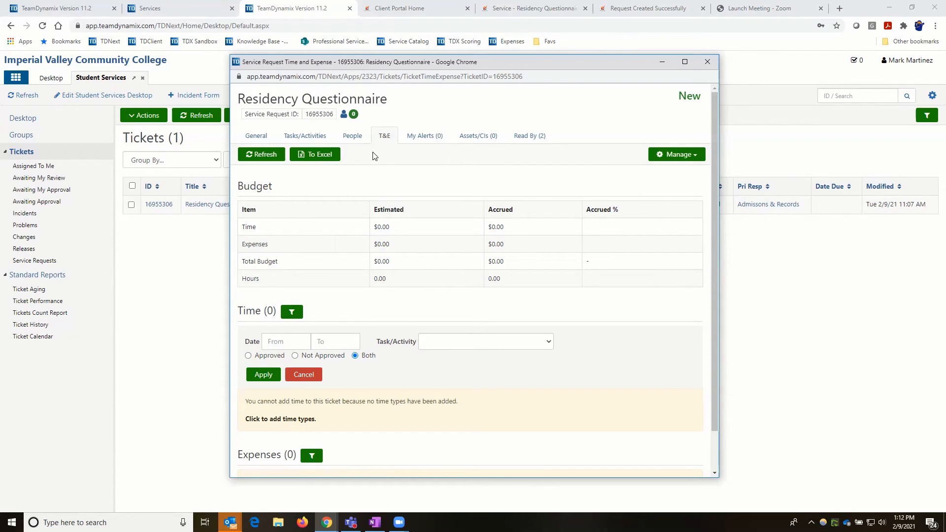
- Toggle all five ticket alerts on and off, then close My Alerts without adding any
{"action": "left_click", "coordinate": [435, 140]}
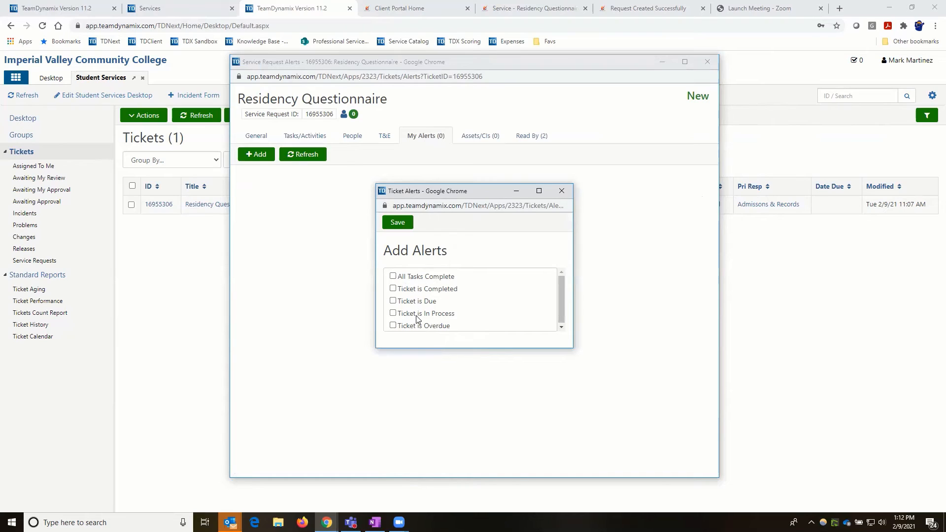
{"action": "left_click", "coordinate": [393, 276]}
{"action": "left_click", "coordinate": [393, 289]}
{"action": "left_click", "coordinate": [393, 300]}
{"action": "left_click", "coordinate": [393, 313]}
{"action": "left_click", "coordinate": [392, 326]}
{"action": "left_click", "coordinate": [393, 276]}
{"action": "left_click", "coordinate": [393, 288]}
{"action": "left_click", "coordinate": [392, 301]}
{"action": "left_click", "coordinate": [393, 313]}
{"action": "left_click", "coordinate": [394, 326]}
{"action": "left_click", "coordinate": [561, 193]}
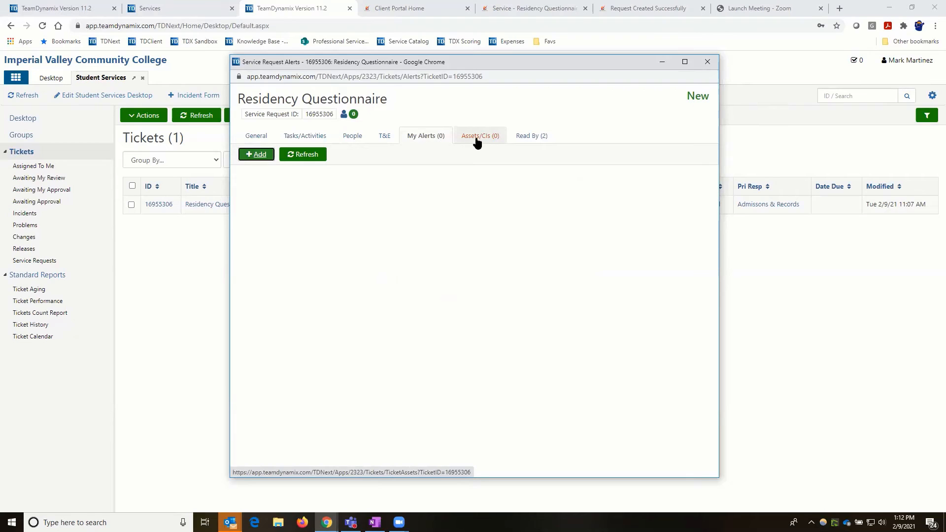
- Check the Read By history, then review the ticket's General details
{"action": "left_click", "coordinate": [527, 142]}
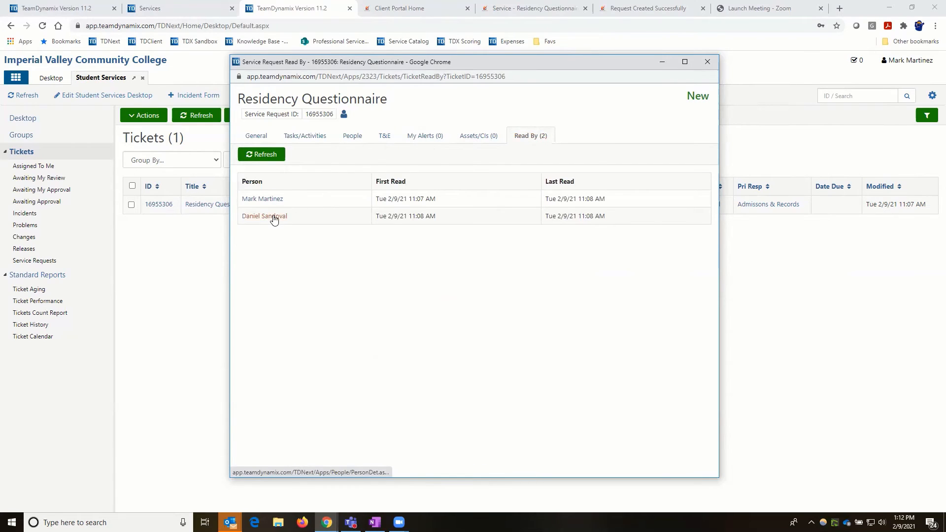
{"action": "left_click", "coordinate": [264, 139]}
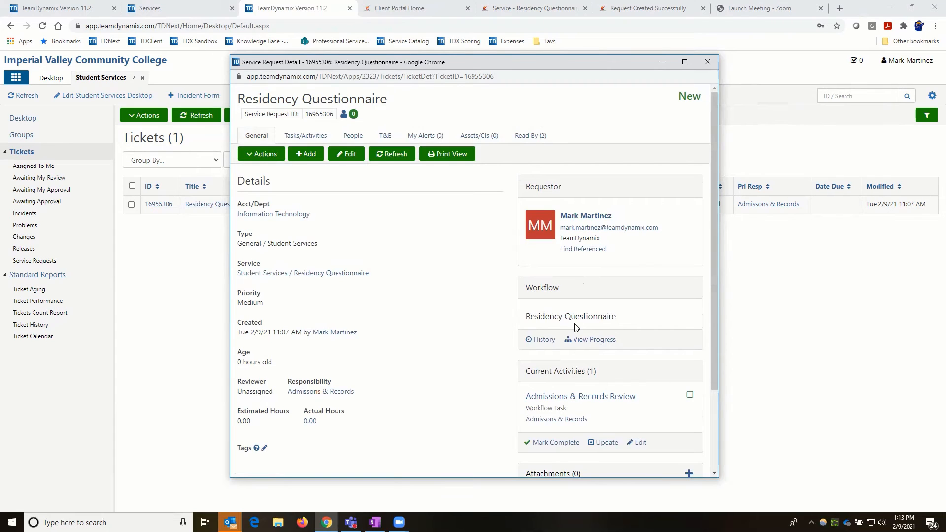
{"action": "scroll", "coordinate": [576, 323], "scroll_direction": "down", "scroll_amount": 1}
{"action": "scroll", "coordinate": [576, 326], "scroll_direction": "down", "scroll_amount": 1}
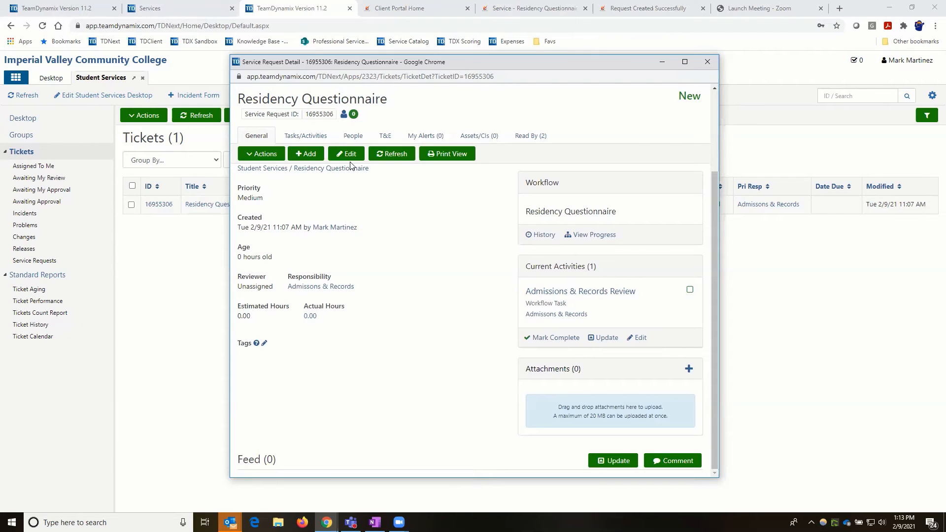
{"action": "scroll", "coordinate": [351, 166], "scroll_direction": "up", "scroll_amount": 3}
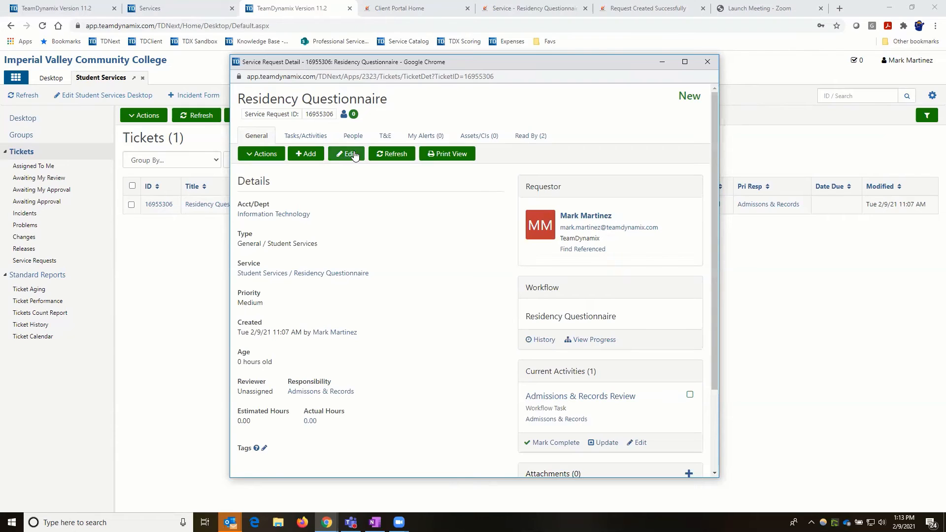
- Open the ticket's Edit Service Request form and review its fields, Acct/Dept still Information Technology
{"action": "left_click", "coordinate": [355, 156]}
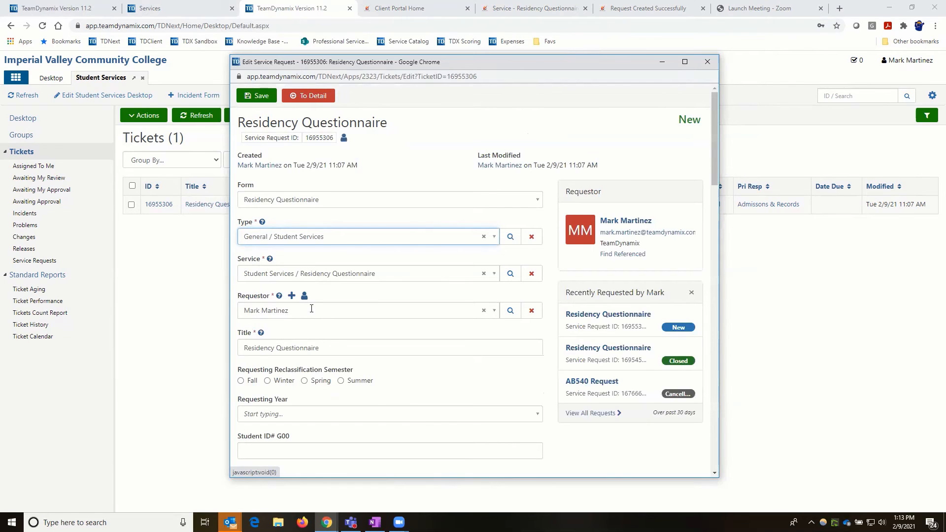
{"action": "scroll", "coordinate": [296, 311], "scroll_direction": "down", "scroll_amount": 3}
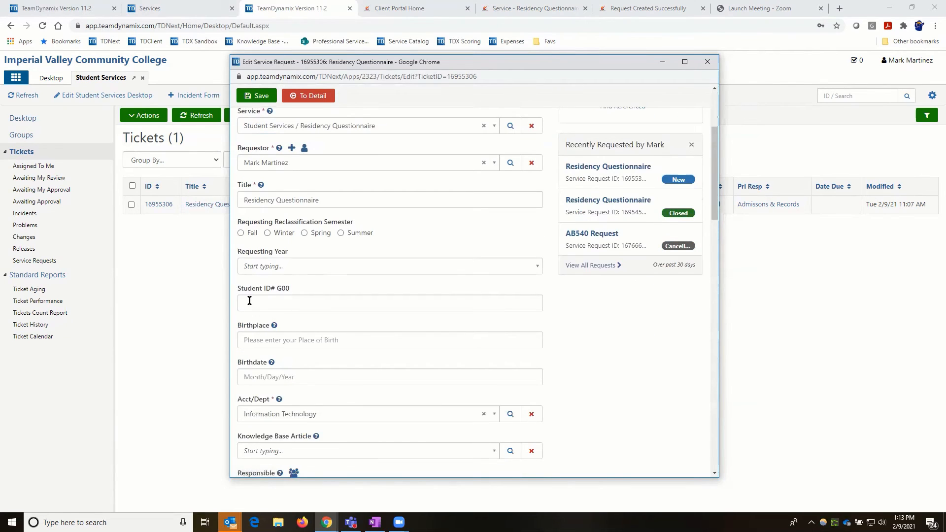
{"action": "scroll", "coordinate": [280, 304], "scroll_direction": "down", "scroll_amount": 7}
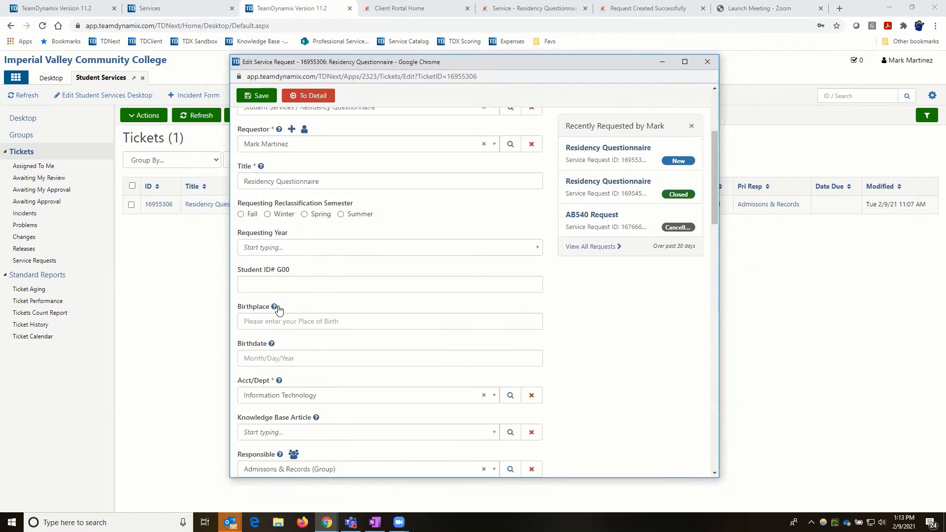
{"action": "scroll", "coordinate": [278, 319], "scroll_direction": "down", "scroll_amount": 5}
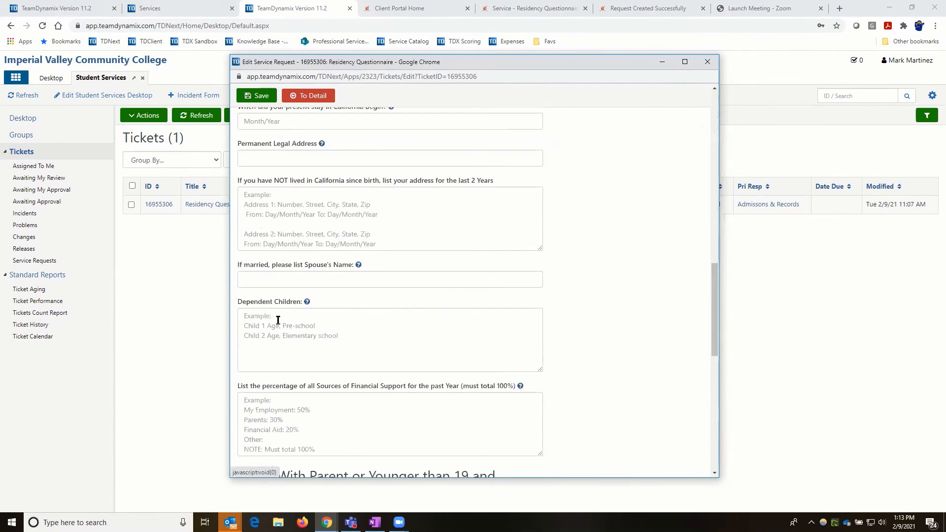
{"action": "scroll", "coordinate": [278, 325], "scroll_direction": "down", "scroll_amount": 1}
{"action": "scroll", "coordinate": [278, 329], "scroll_direction": "down", "scroll_amount": 8}
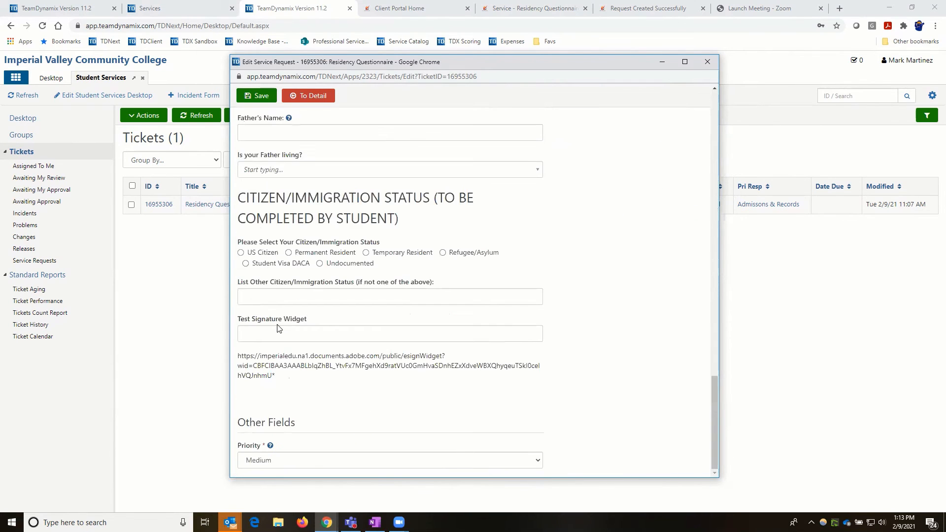
{"action": "scroll", "coordinate": [278, 328], "scroll_direction": "up", "scroll_amount": 15}
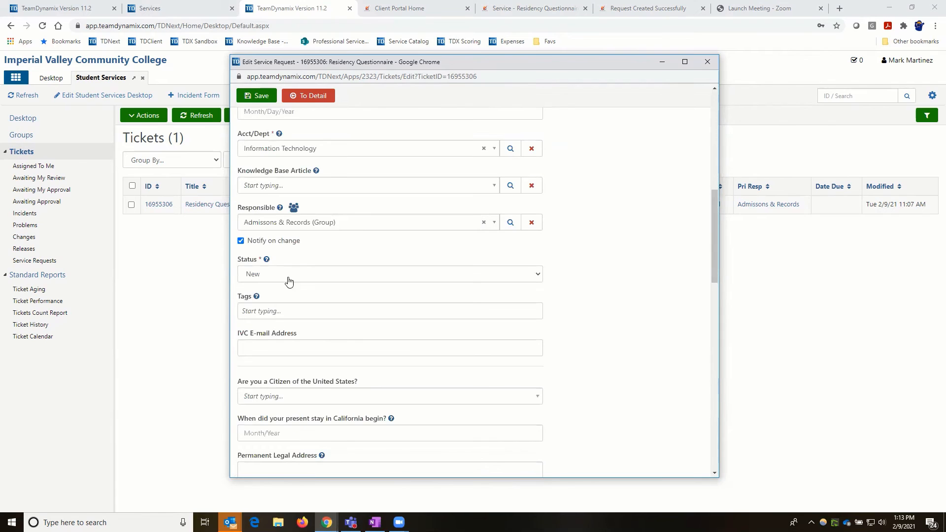
{"action": "scroll", "coordinate": [329, 175], "scroll_direction": "up", "scroll_amount": 10}
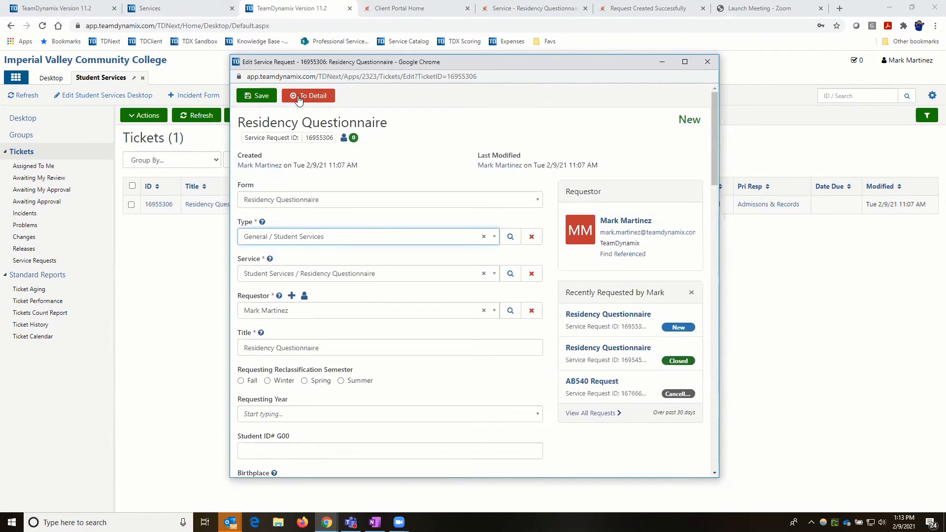
- Return to the ticket detail view and look through the Add and Actions menus
{"action": "left_click", "coordinate": [298, 97]}
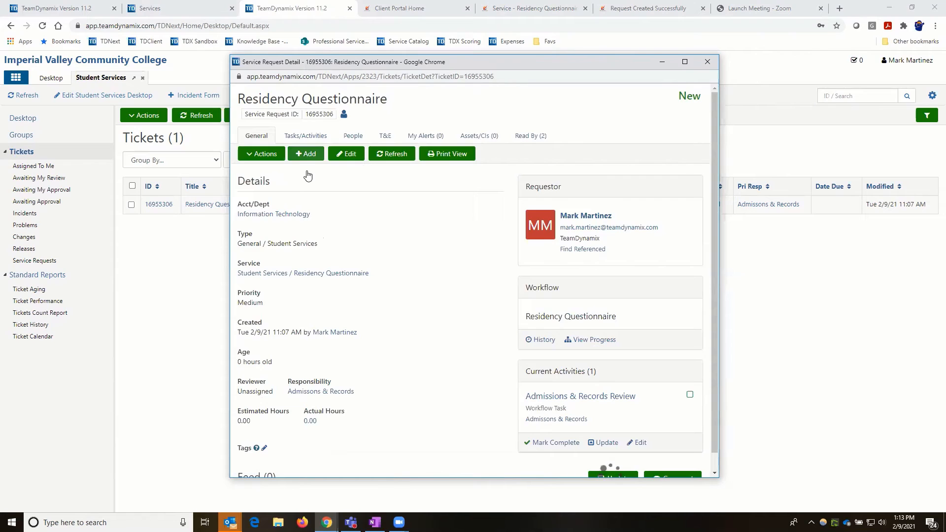
{"action": "left_click", "coordinate": [305, 154]}
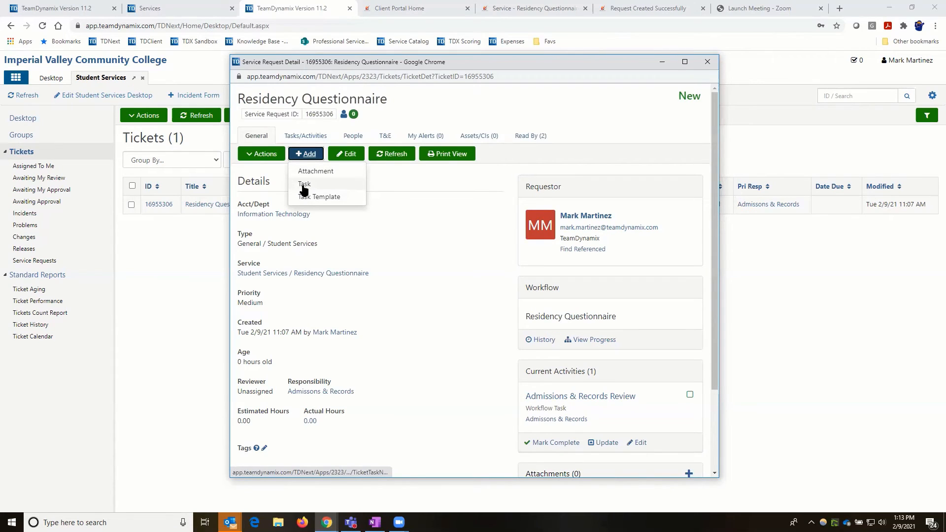
{"action": "left_click", "coordinate": [400, 236]}
{"action": "left_click", "coordinate": [302, 155]}
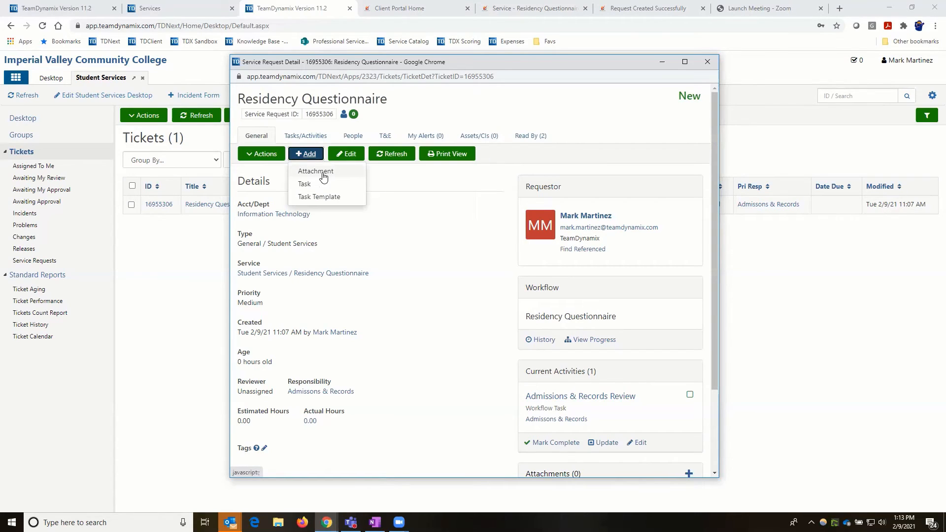
{"action": "left_click", "coordinate": [257, 155]}
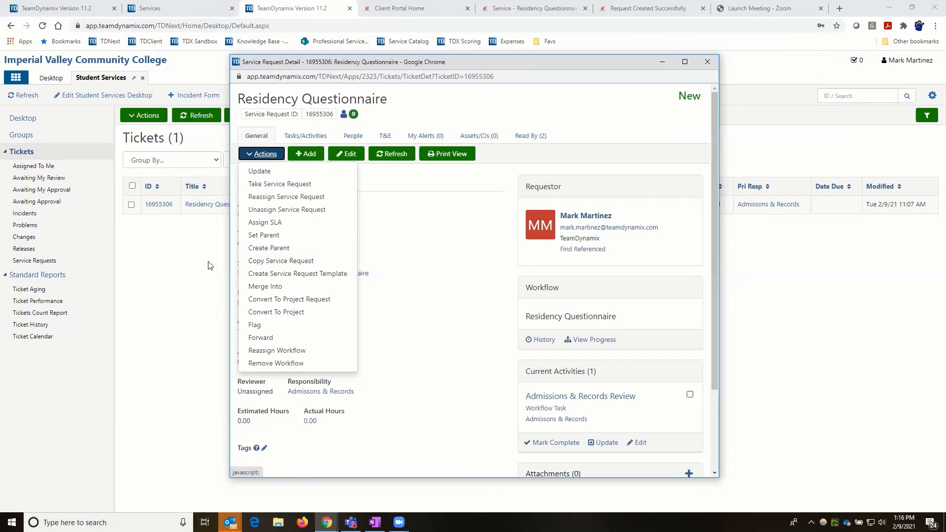
- Reopen the Residency Questionnaire ticket, flag it from Actions, and close its detail window
{"action": "key", "text": "ctrl+w"}
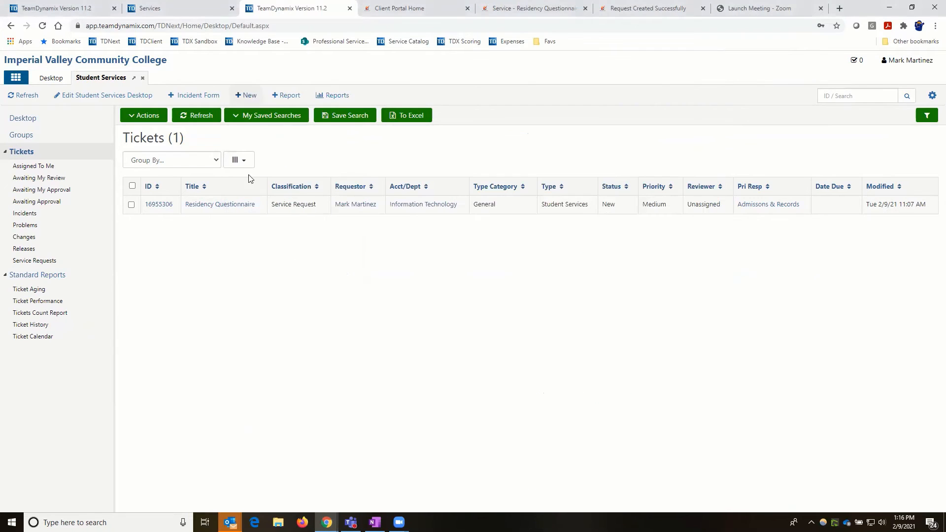
{"action": "left_click", "coordinate": [244, 205]}
{"action": "left_click", "coordinate": [262, 156]}
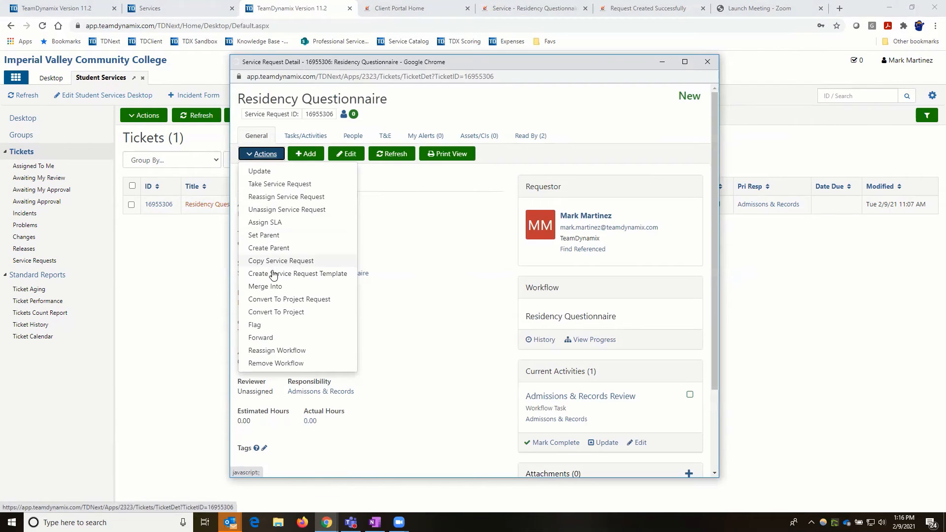
{"action": "left_click", "coordinate": [265, 155]}
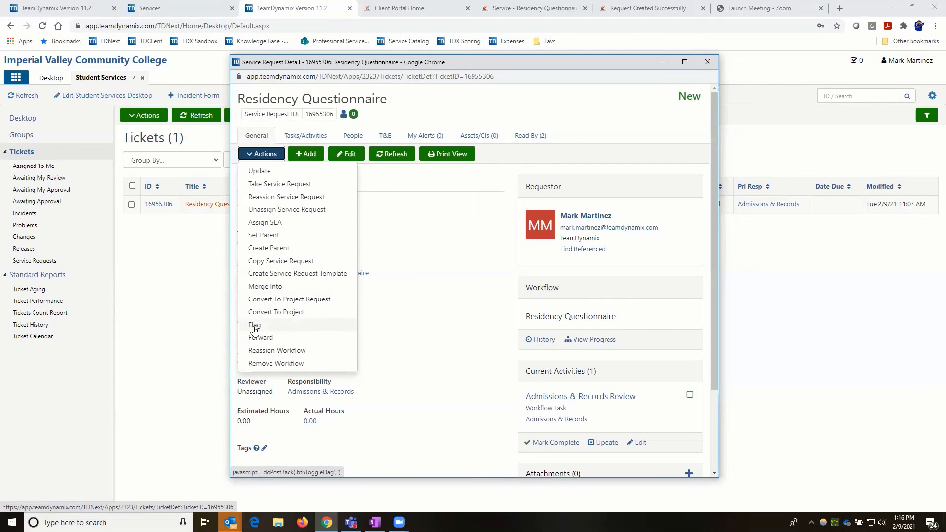
{"action": "left_click", "coordinate": [255, 327]}
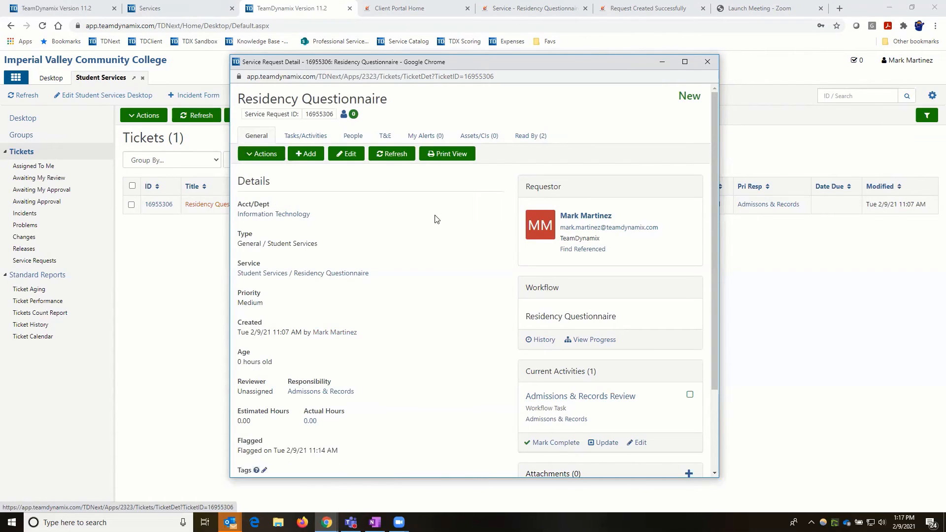
{"action": "left_click", "coordinate": [708, 64]}
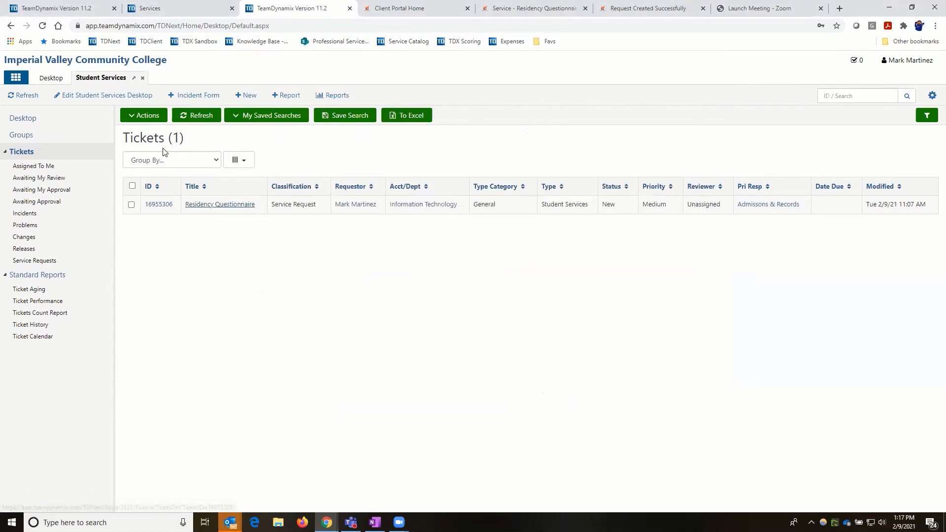
- Edit the Student Services desktop and switch it to the two-column 50-50% layout
{"action": "left_click", "coordinate": [105, 78]}
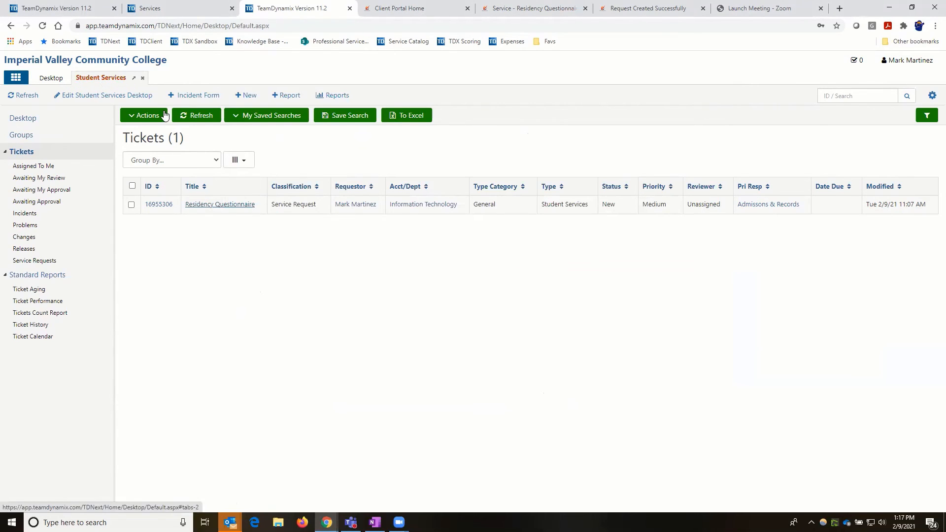
{"action": "left_click", "coordinate": [25, 123]}
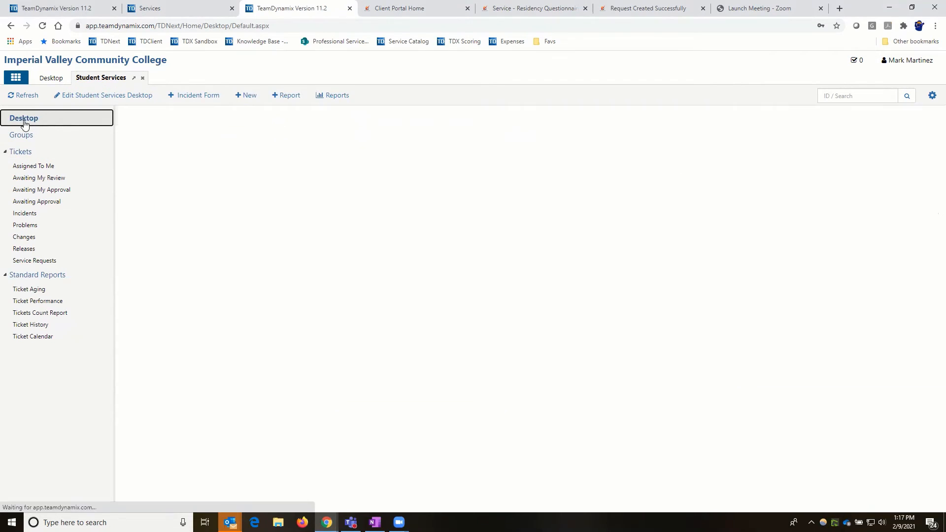
{"action": "left_click", "coordinate": [90, 96]}
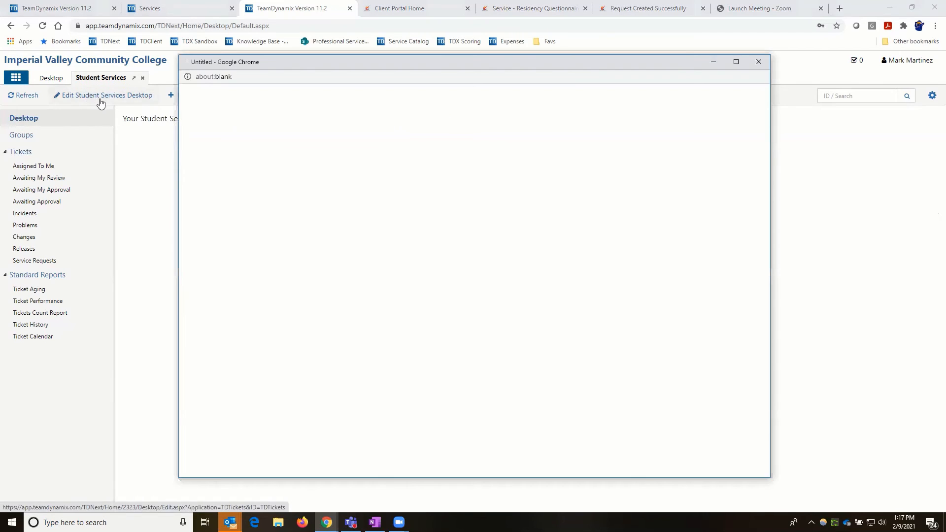
{"action": "left_click", "coordinate": [240, 178]}
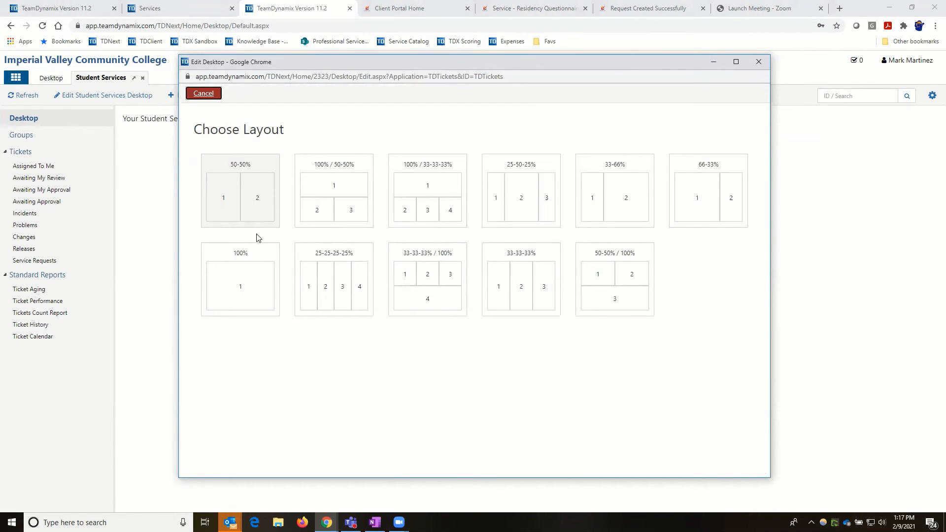
{"action": "left_click", "coordinate": [255, 201]}
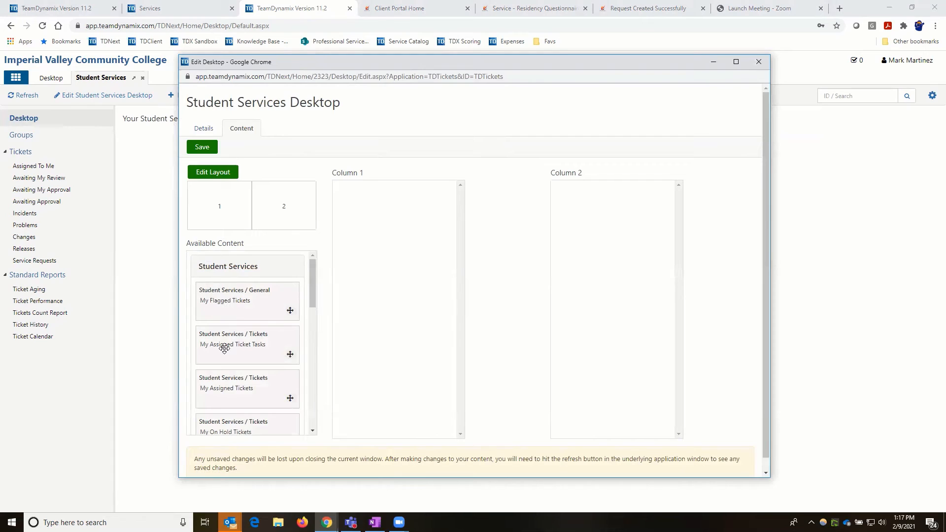
- Place My Assigned Tickets, Assigned Ticket Tasks and Submitted Tickets panels, then save the desktop
{"action": "left_click_drag", "start_coordinate": [214, 347], "coordinate": [576, 211]}
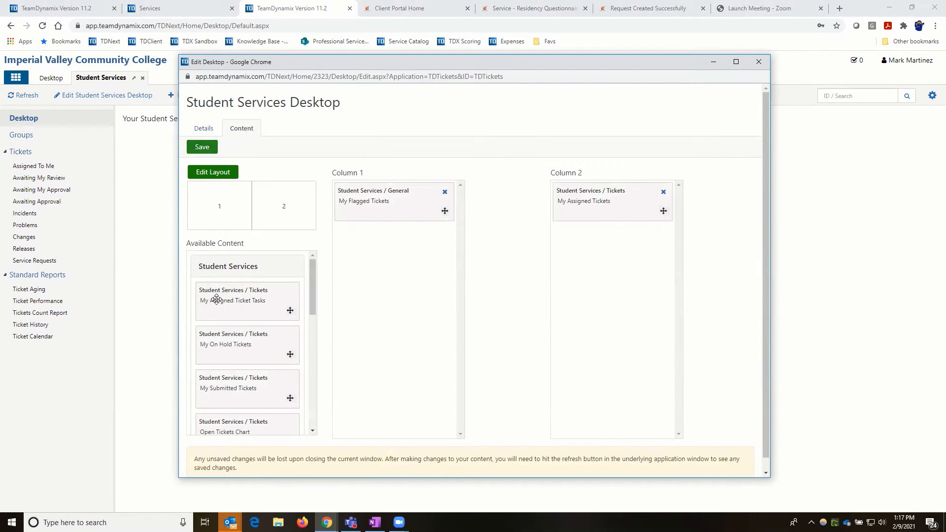
{"action": "left_click_drag", "start_coordinate": [217, 299], "coordinate": [590, 253]}
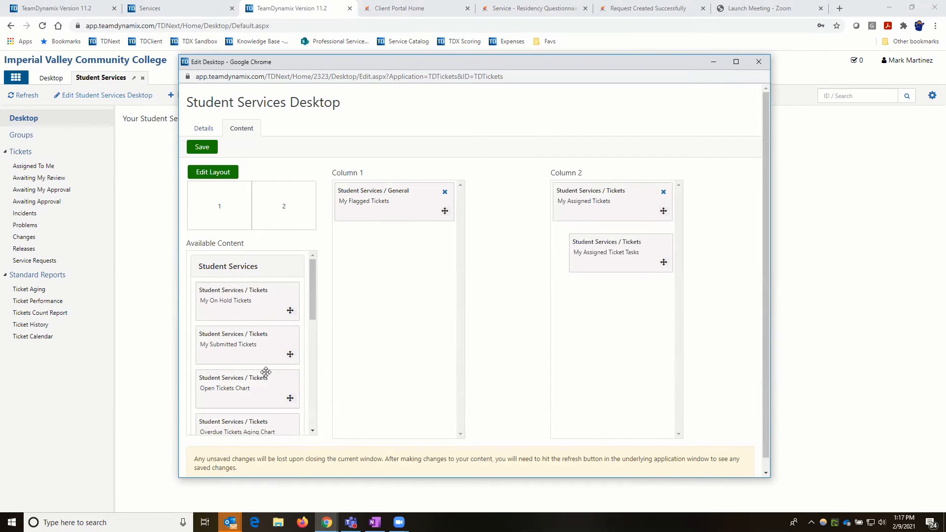
{"action": "left_click_drag", "start_coordinate": [242, 349], "coordinate": [384, 214]}
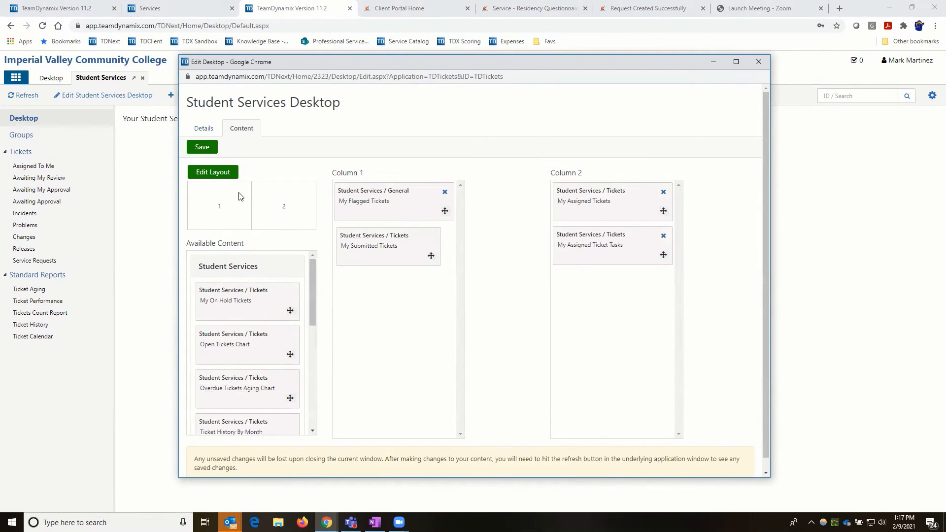
{"action": "left_click", "coordinate": [203, 148]}
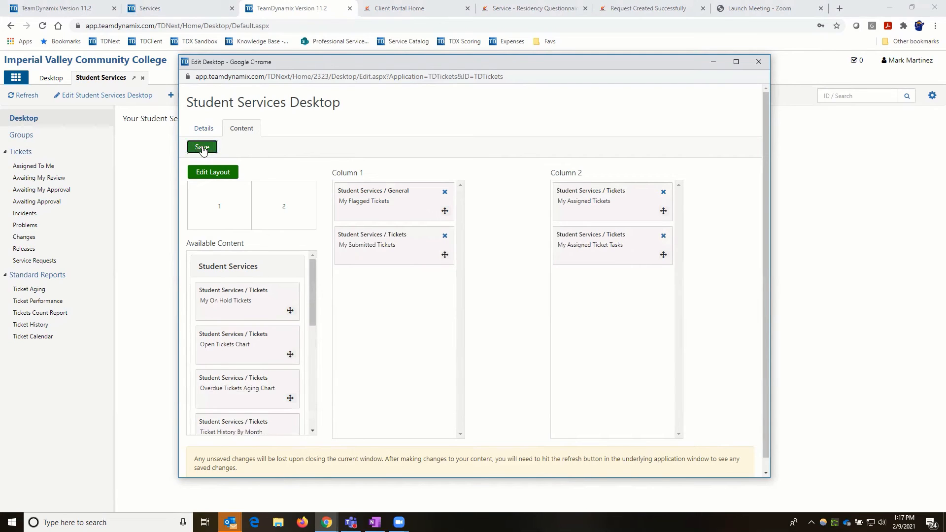
{"action": "left_click", "coordinate": [758, 62]}
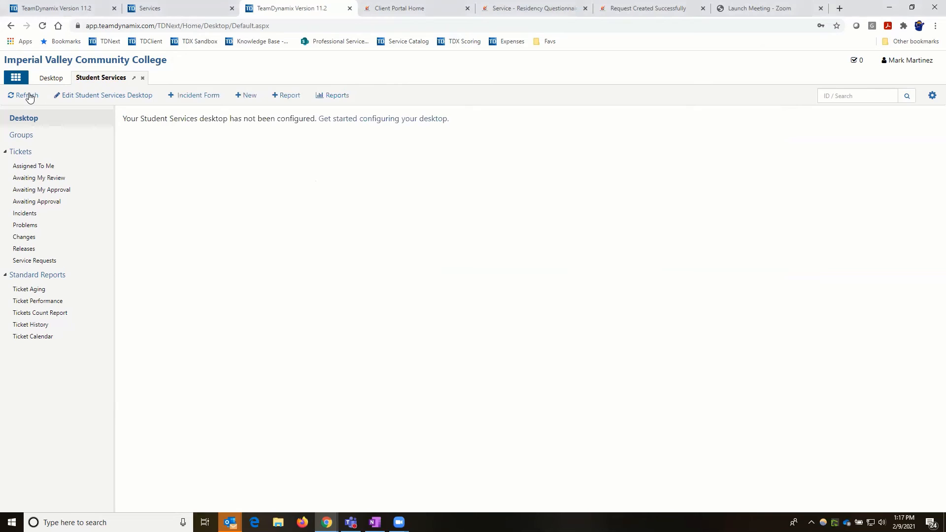
- Refresh the desktop and go to the Tickets list showing the Residency Questionnaire ticket
{"action": "left_click", "coordinate": [29, 95]}
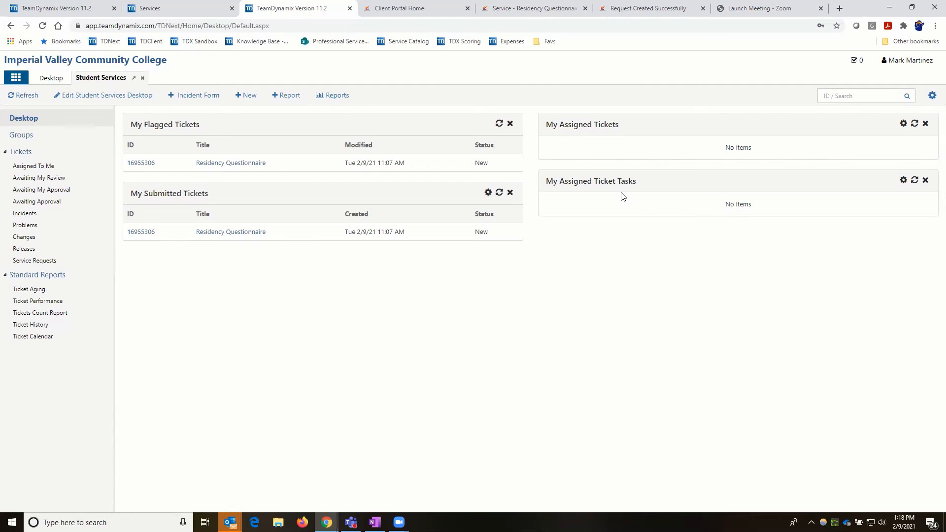
{"action": "left_click", "coordinate": [30, 152]}
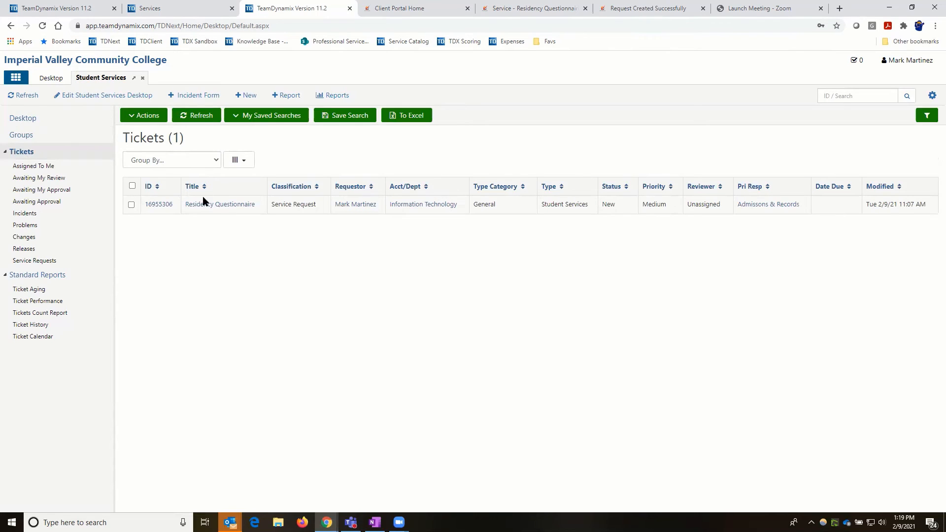
- Reload the Tickets list and check its ticket count of 1
{"action": "left_click", "coordinate": [20, 153]}
{"action": "double_click", "coordinate": [176, 138]}
{"action": "left_click", "coordinate": [546, 306]}
- Open the Residency Questionnaire ticket details, look over its Actions, then bring the tickets list forward
{"action": "left_click", "coordinate": [224, 205]}
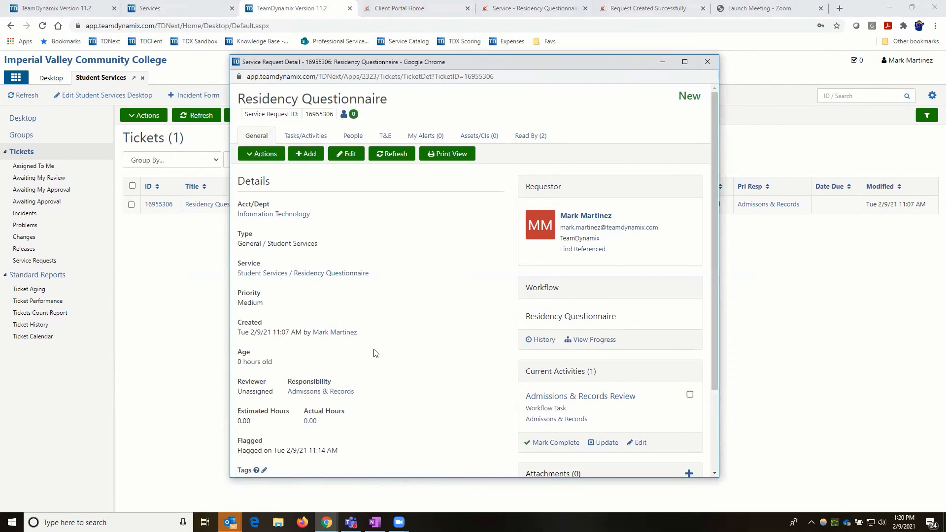
{"action": "left_click", "coordinate": [273, 156]}
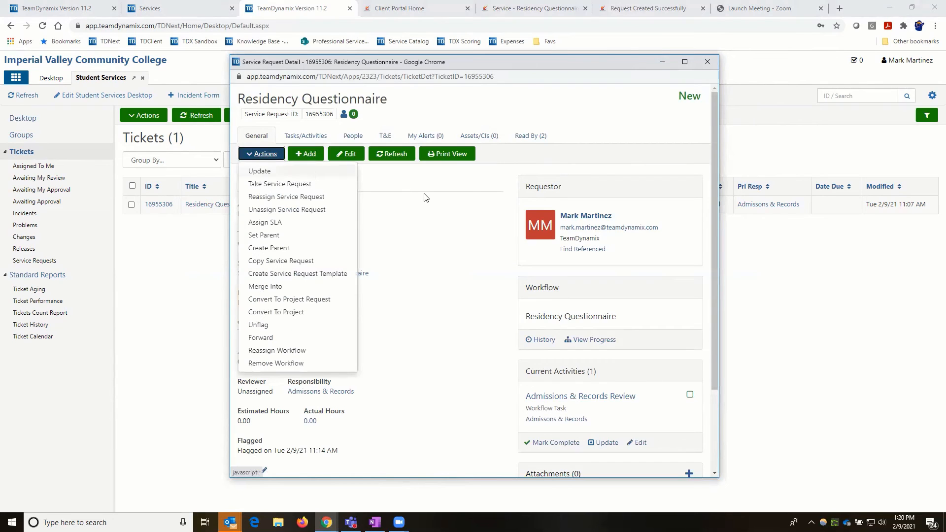
{"action": "left_click", "coordinate": [425, 209]}
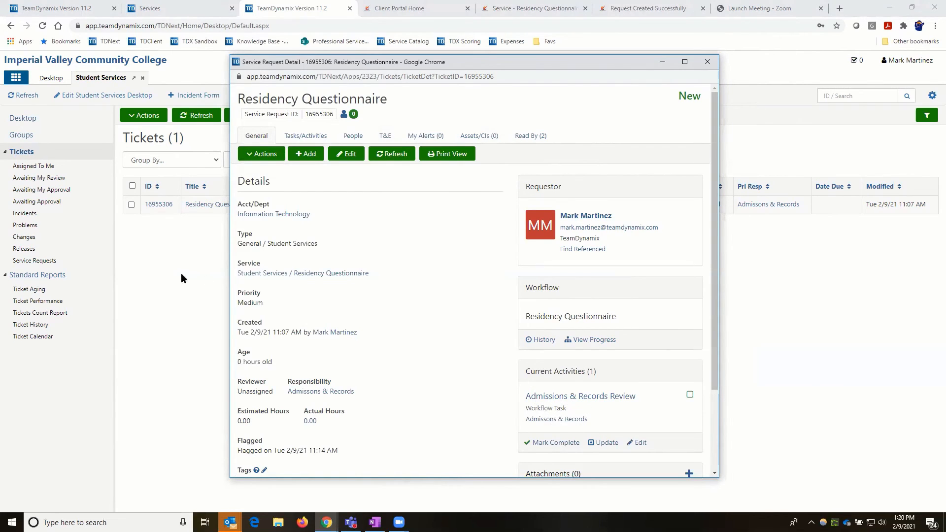
{"action": "left_click", "coordinate": [38, 124]}
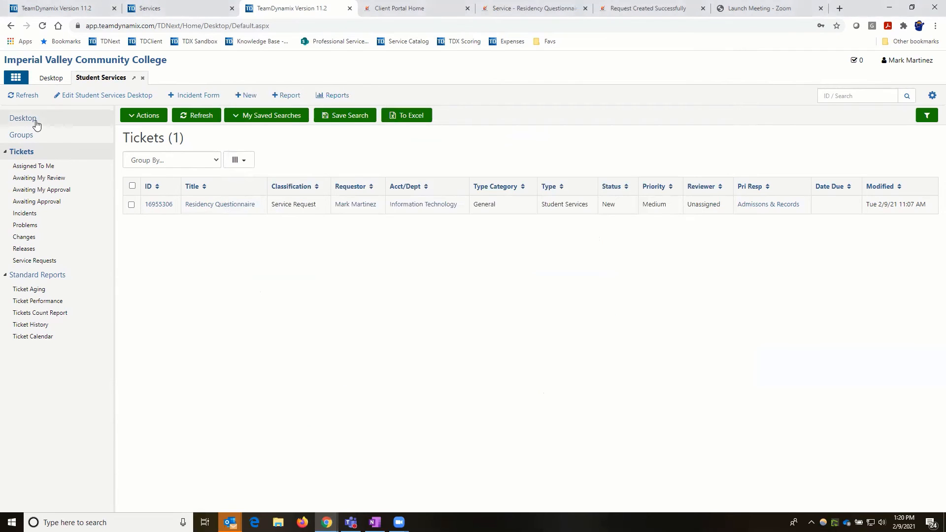
- Go back to the Desktop page, bringing the Residency Questionnaire detail window forward
{"action": "left_click", "coordinate": [37, 123]}
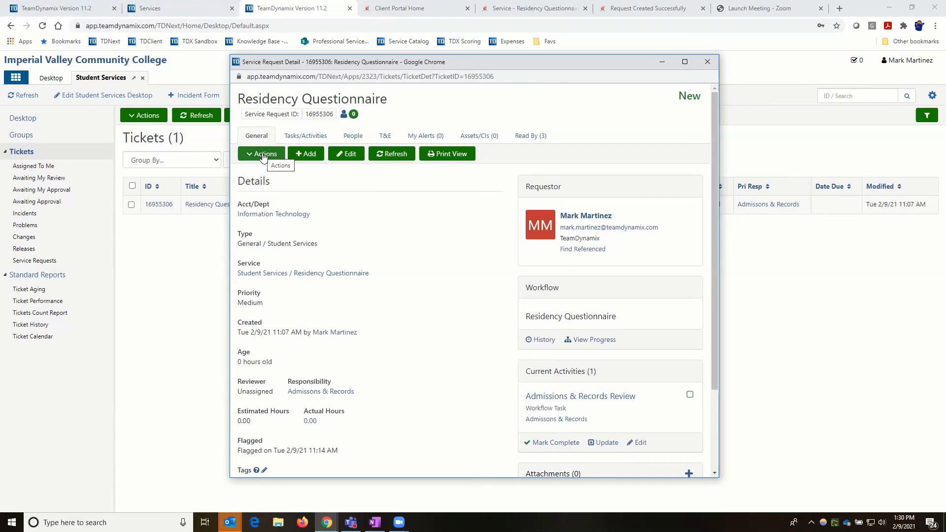
- Update the ticket with the private comment 'Updated Comment are here - no notification sent and Private', notifying nobody
{"action": "left_click", "coordinate": [263, 155]}
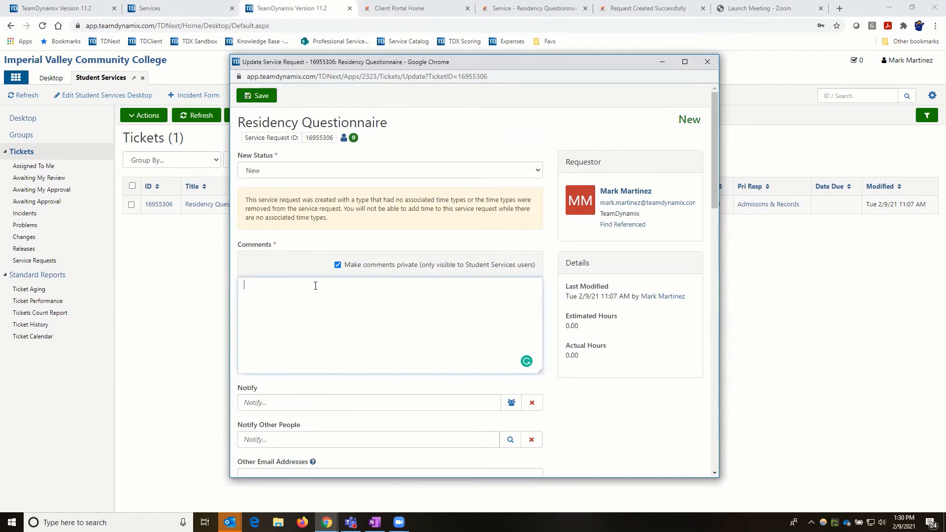
{"action": "type", "text": "Updatede"}
{"action": "key", "text": "BackSpace"}
{"action": "type", "text": "Comment area here - no notification sent and "}
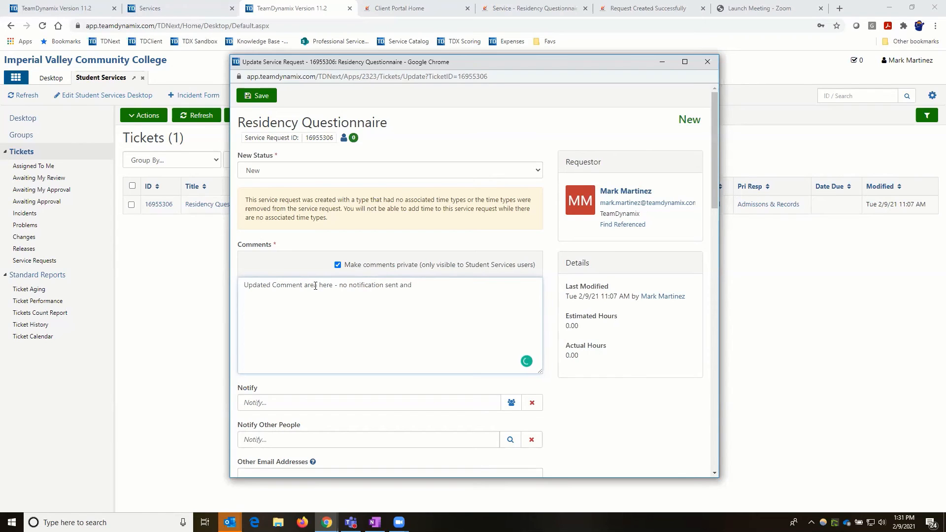
{"action": "type", "text": "Private"}
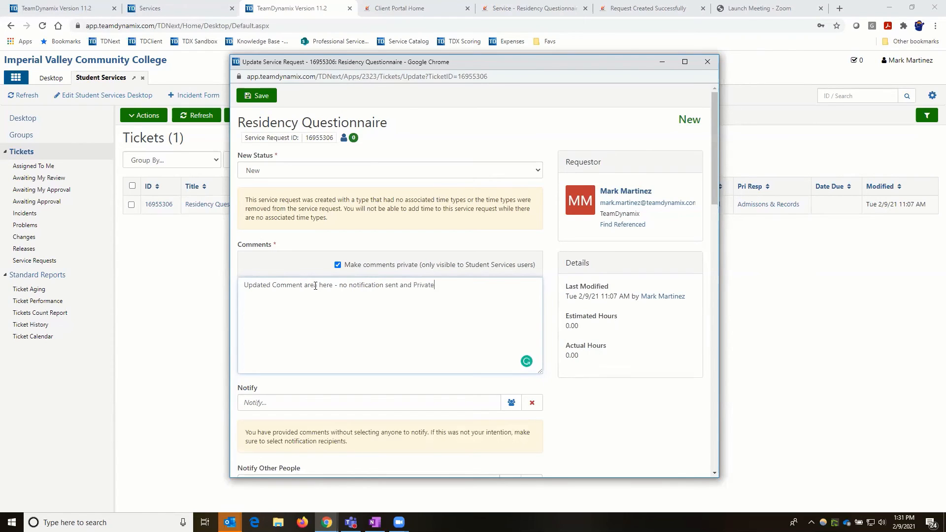
{"action": "left_click", "coordinate": [262, 98]}
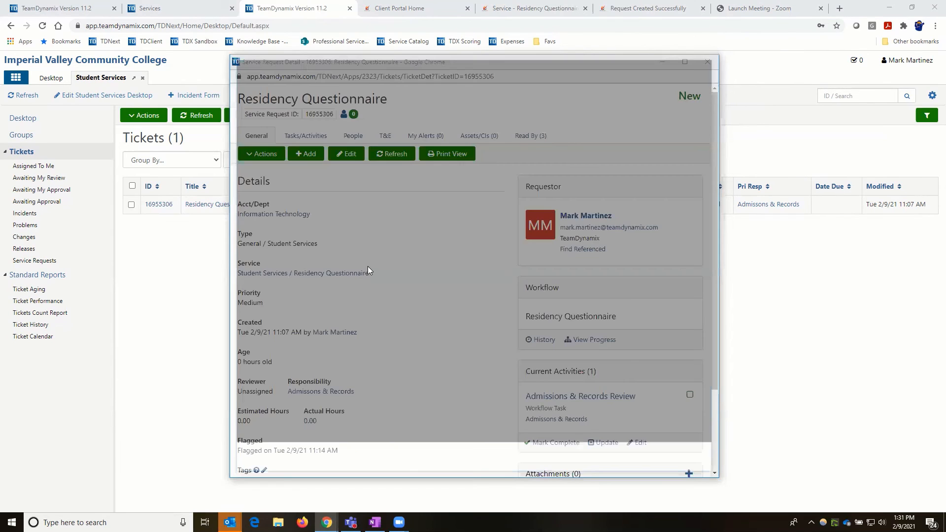
- Check the new private comment in the ticket feed, then bring the tickets list to the front
{"action": "scroll", "coordinate": [375, 269], "scroll_direction": "down", "scroll_amount": 2}
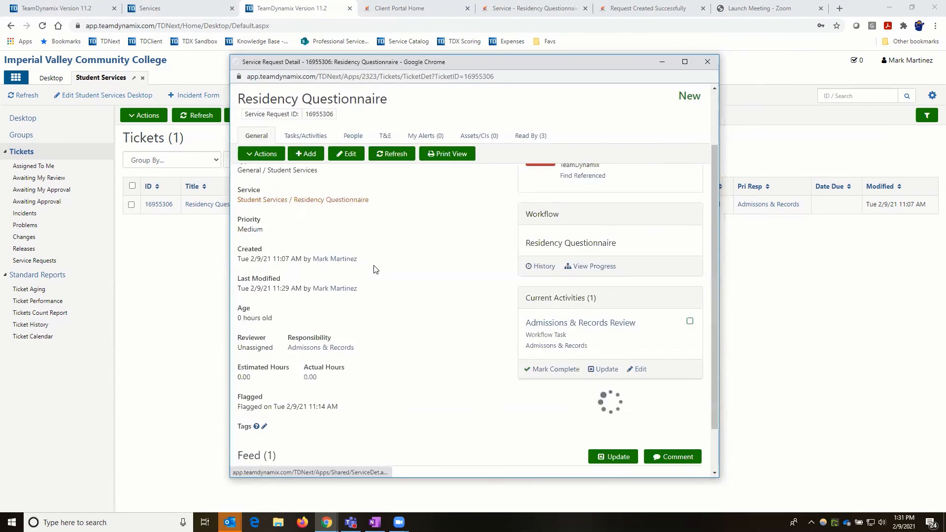
{"action": "scroll", "coordinate": [379, 246], "scroll_direction": "up", "scroll_amount": 1}
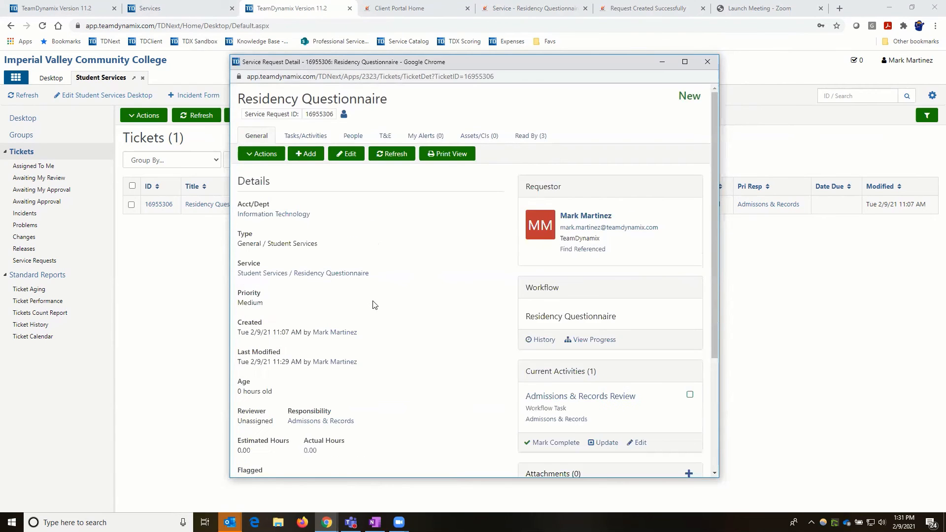
{"action": "scroll", "coordinate": [397, 309], "scroll_direction": "down", "scroll_amount": 2}
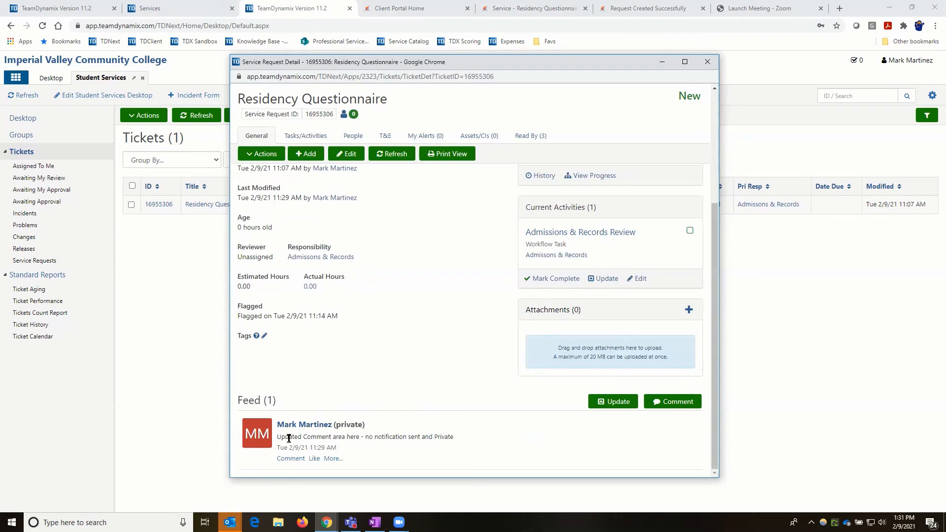
{"action": "left_click_drag", "start_coordinate": [278, 437], "coordinate": [457, 439]}
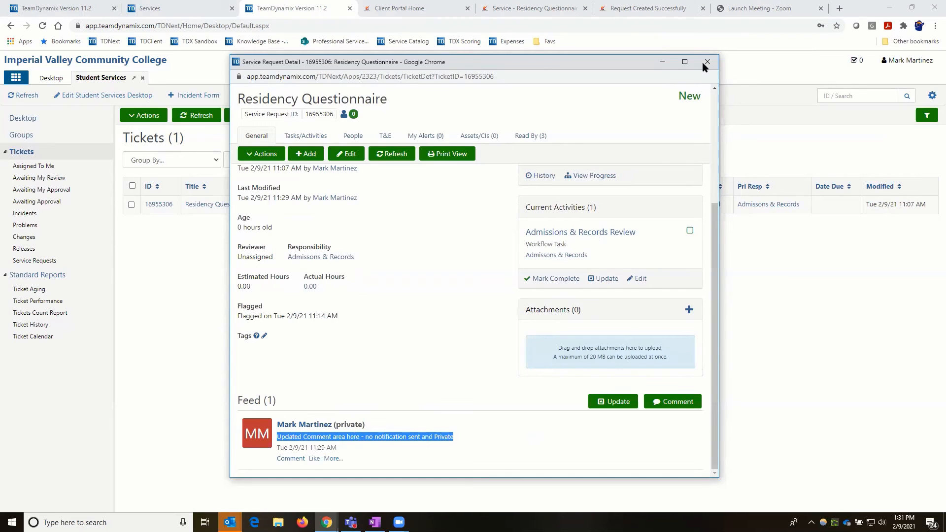
{"action": "left_click", "coordinate": [62, 122]}
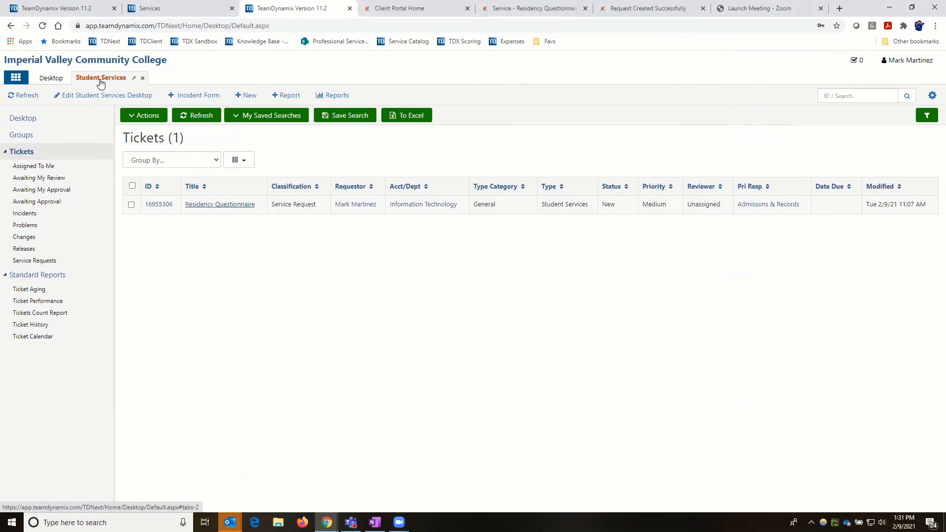
- Refresh the tickets list, reopen Residency Questionnaire, and show its actions for another update
{"action": "left_click", "coordinate": [22, 153]}
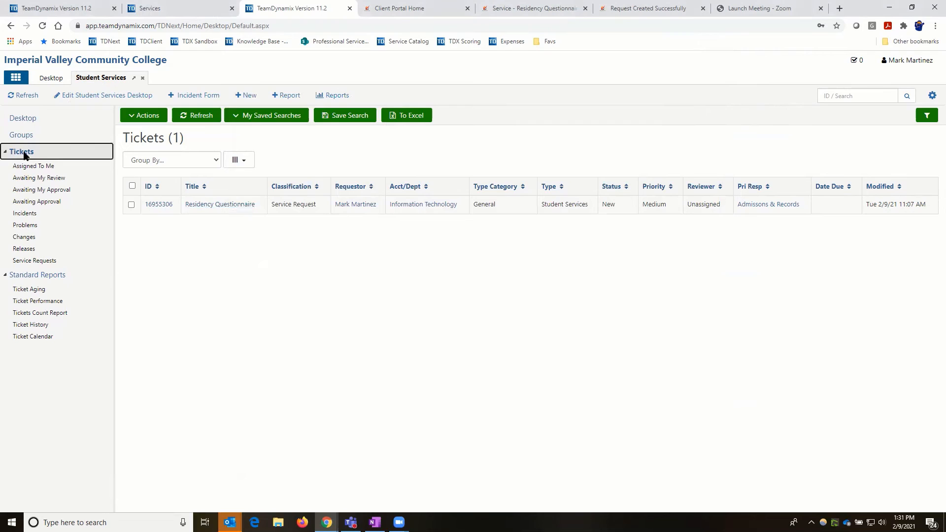
{"action": "left_click", "coordinate": [198, 206]}
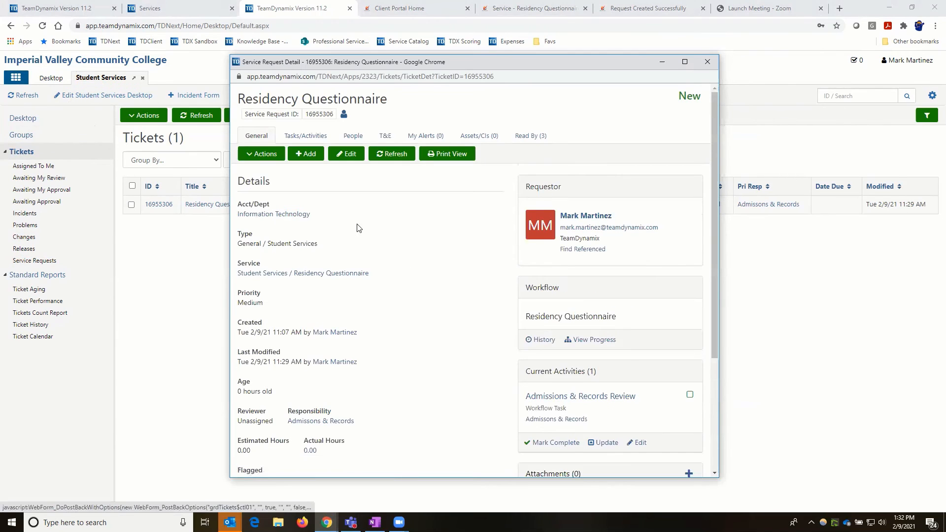
{"action": "scroll", "coordinate": [401, 374], "scroll_direction": "down", "scroll_amount": 5}
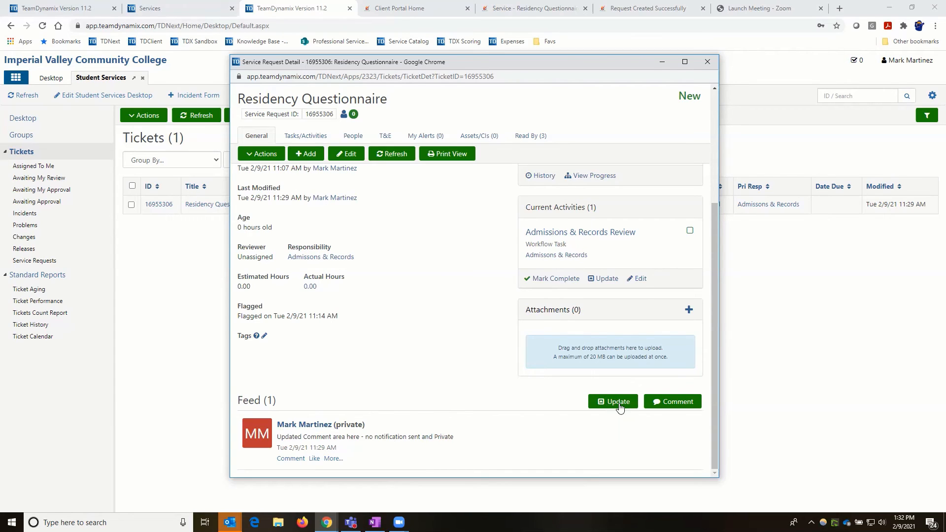
{"action": "left_click", "coordinate": [261, 154]}
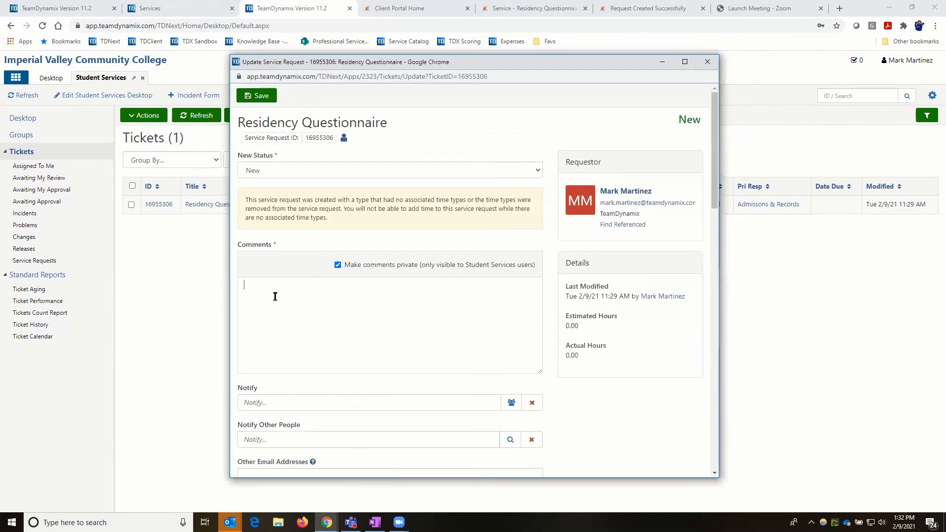
- Save a non-private comment saying 'This is a Public Comment - it will be seen in tyour Client Portal...'
{"action": "type", "text": "This "}
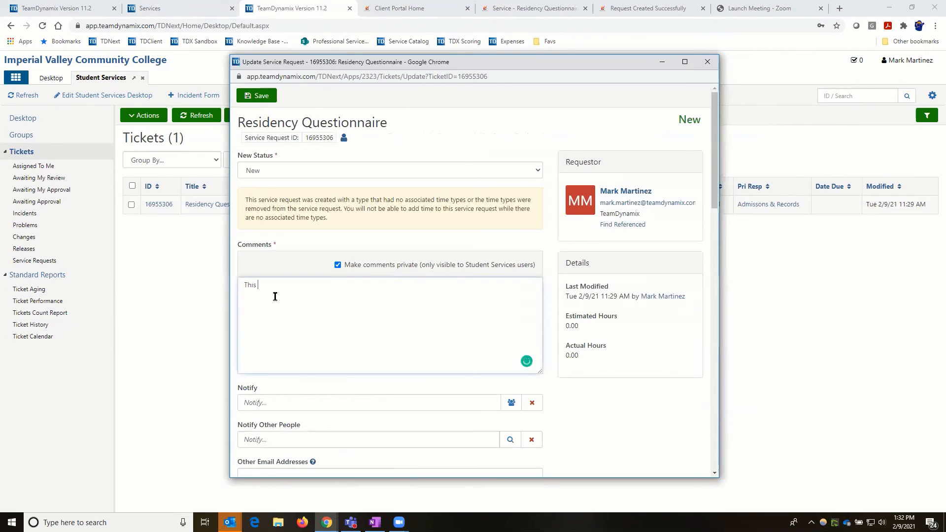
{"action": "type", "text": "is a Public C"}
{"action": "type", "text": "omment"}
{"action": "type", "text": " -"}
{"action": "type", "text": " it will be se"}
{"action": "type", "text": "en "}
{"action": "type", "text": "in t"}
{"action": "type", "text": "your "}
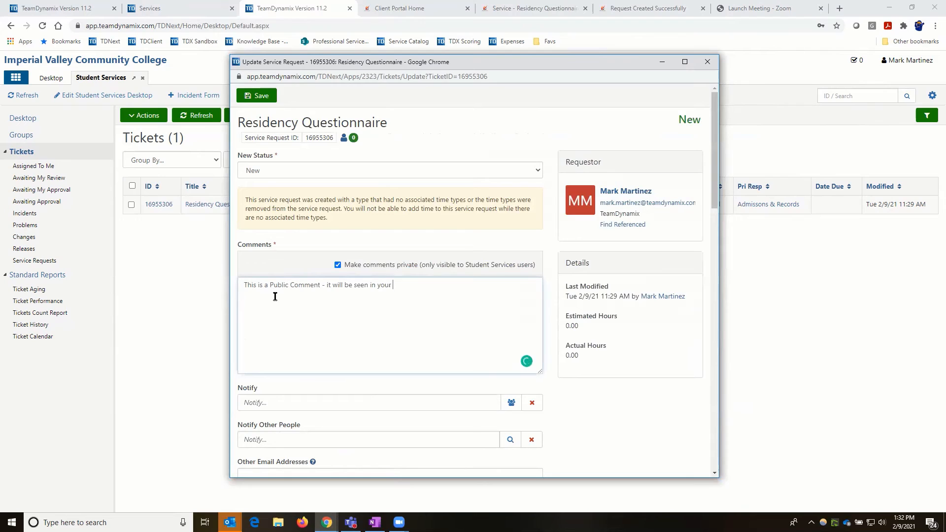
{"action": "type", "text": "Client Portal, if I deselect the "}
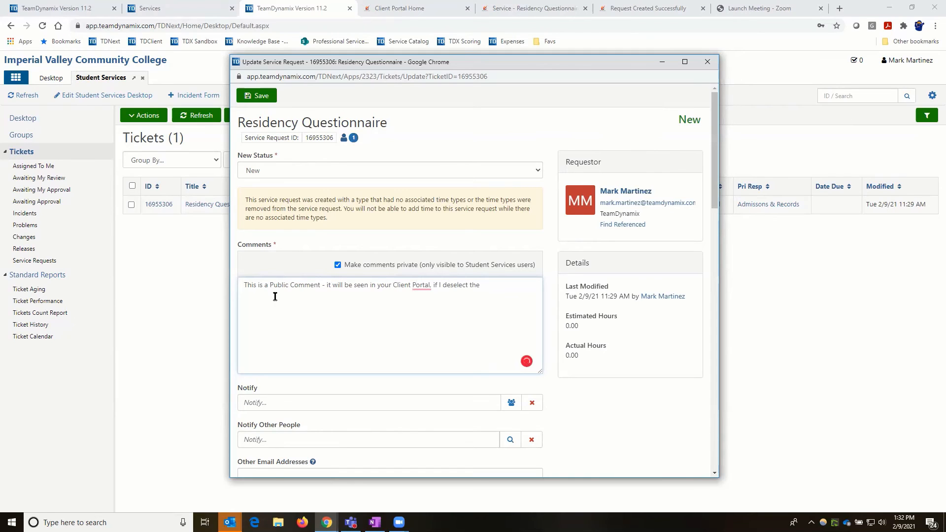
{"action": "type", "text": "above "}
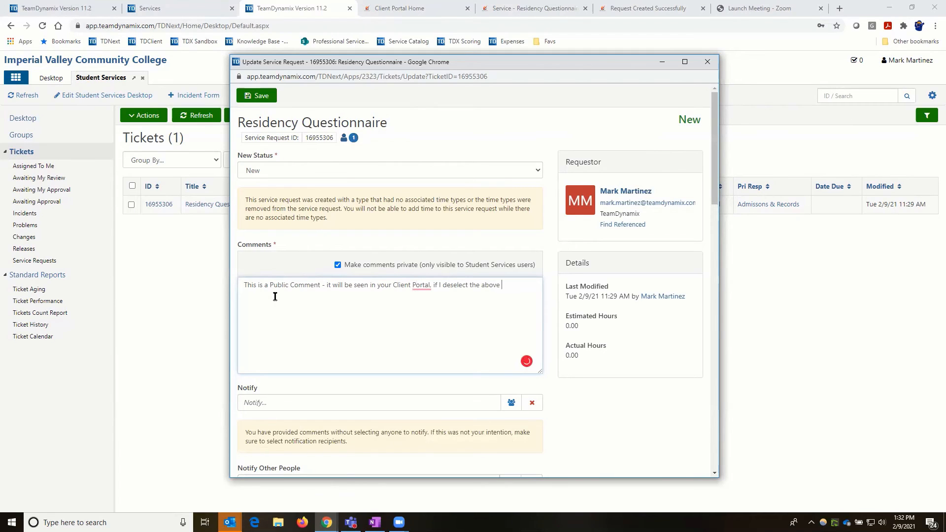
{"action": "type", "text": "checkbox"}
{"action": "left_click", "coordinate": [338, 266]}
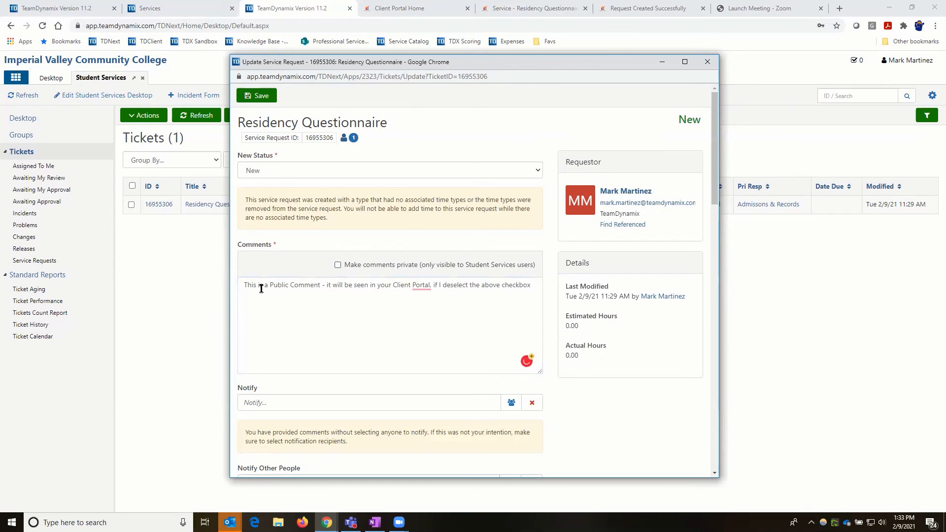
{"action": "left_click_drag", "start_coordinate": [244, 286], "coordinate": [532, 292]}
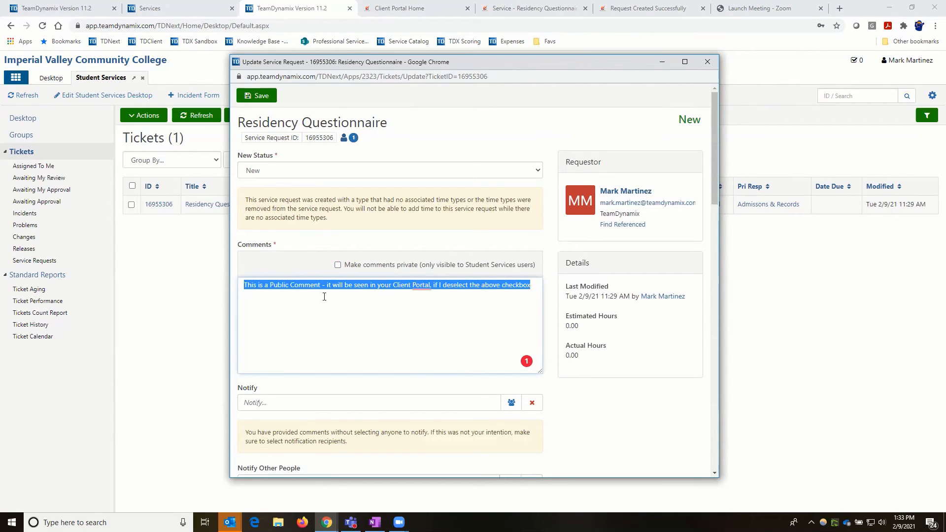
{"action": "left_click", "coordinate": [266, 98]}
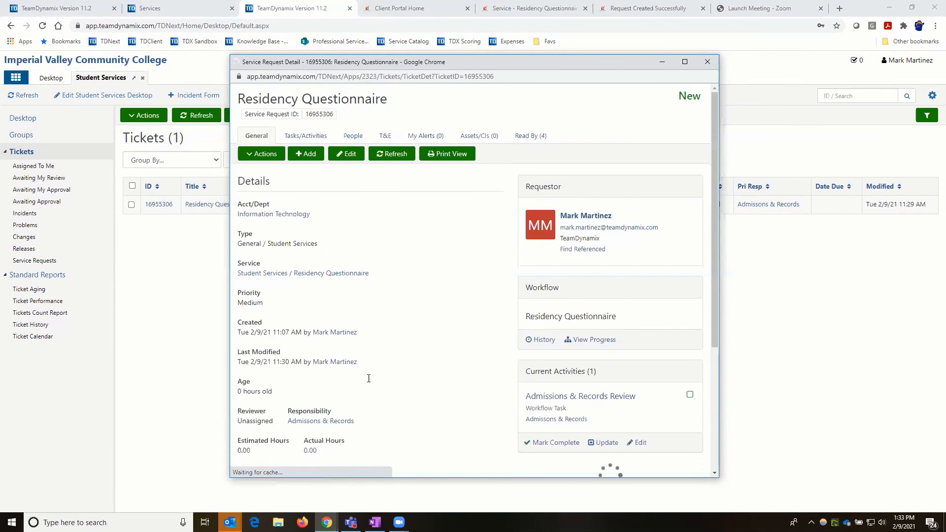
- Review the ticket feed, then switch to the Client Portal Home tab with Ctrl+Tab
{"action": "scroll", "coordinate": [369, 378], "scroll_direction": "down", "scroll_amount": 5}
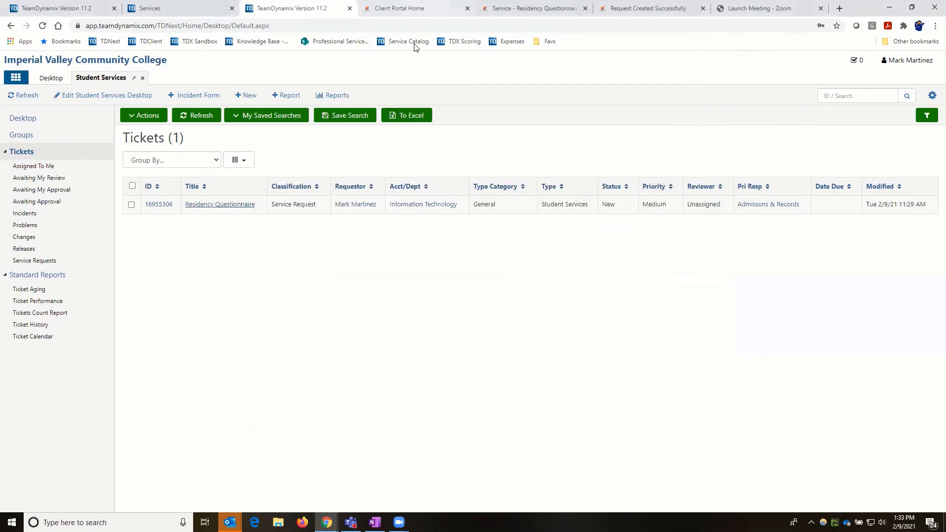
{"action": "key", "text": "ctrl+Tab"}
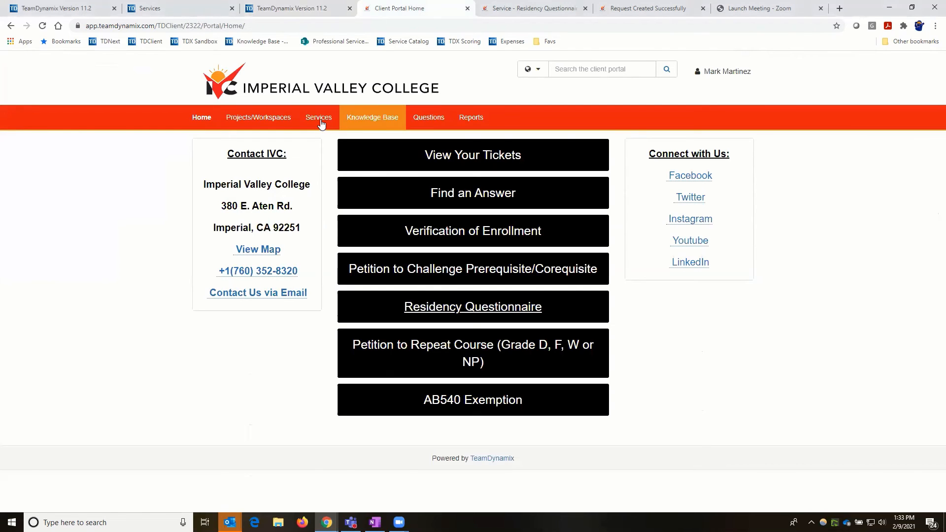
- Open the Residency Questionnaire request from Services > Ticket Requests to view its public comment
{"action": "left_click", "coordinate": [321, 123]}
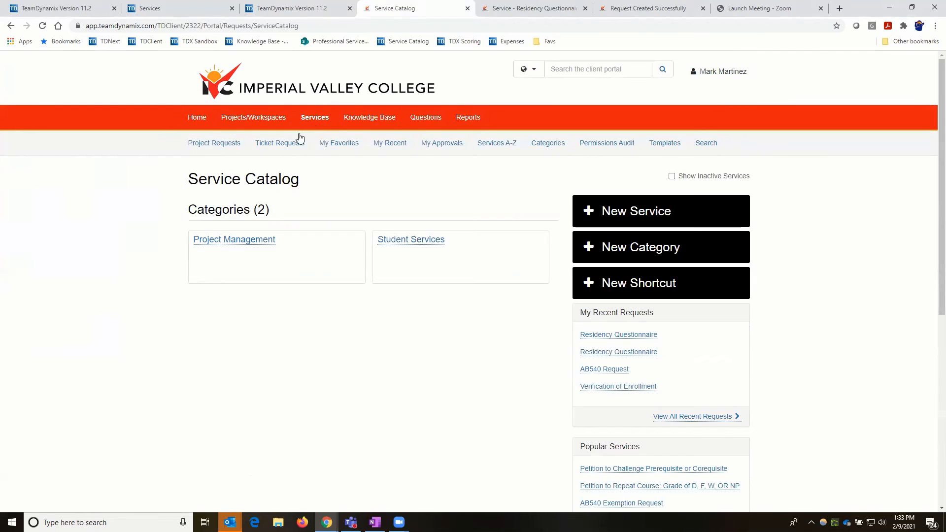
{"action": "left_click", "coordinate": [269, 146]}
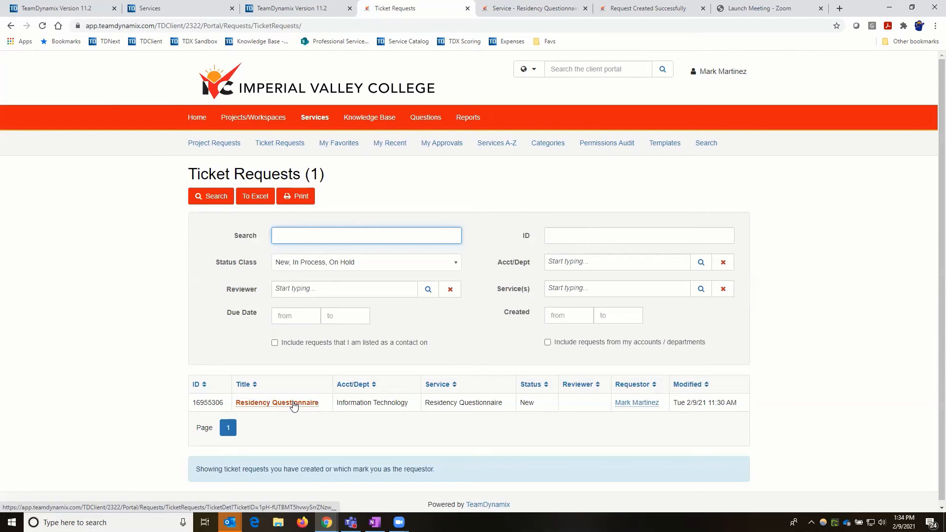
{"action": "left_click", "coordinate": [295, 404]}
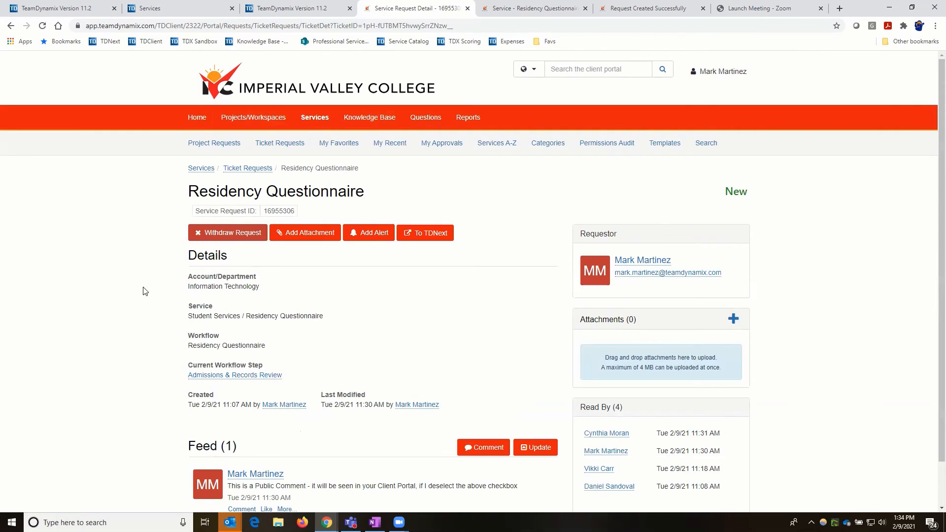
{"action": "scroll", "coordinate": [205, 421], "scroll_direction": "down", "scroll_amount": 1}
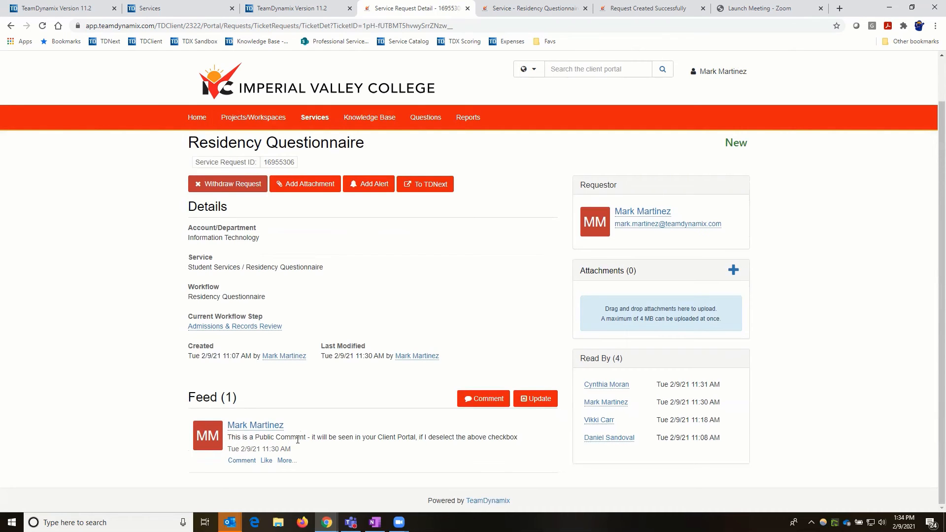
{"action": "left_click_drag", "start_coordinate": [230, 437], "coordinate": [281, 437]}
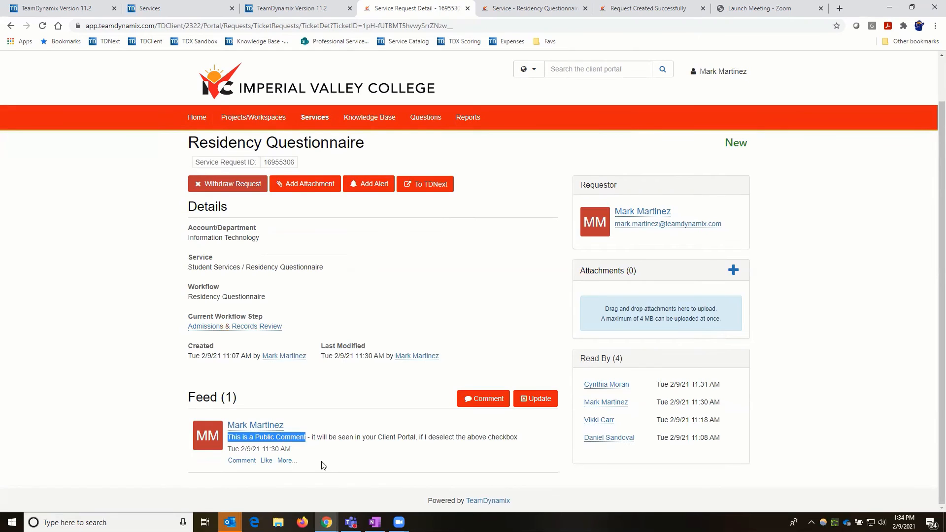
{"action": "left_click", "coordinate": [323, 436]}
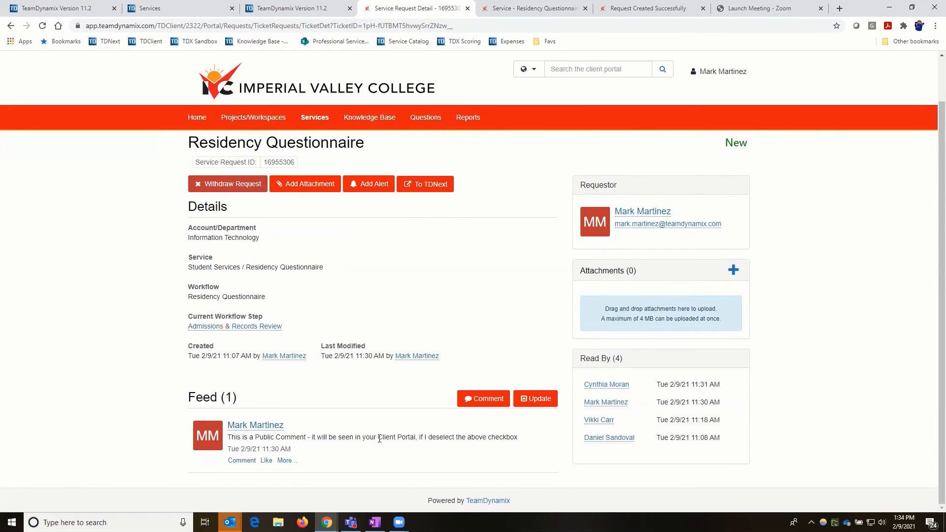
{"action": "left_click_drag", "start_coordinate": [378, 437], "coordinate": [423, 437]}
- Return to the staff ticket window, review the public and private feed entries, and list ticket actions
{"action": "left_click", "coordinate": [285, 12]}
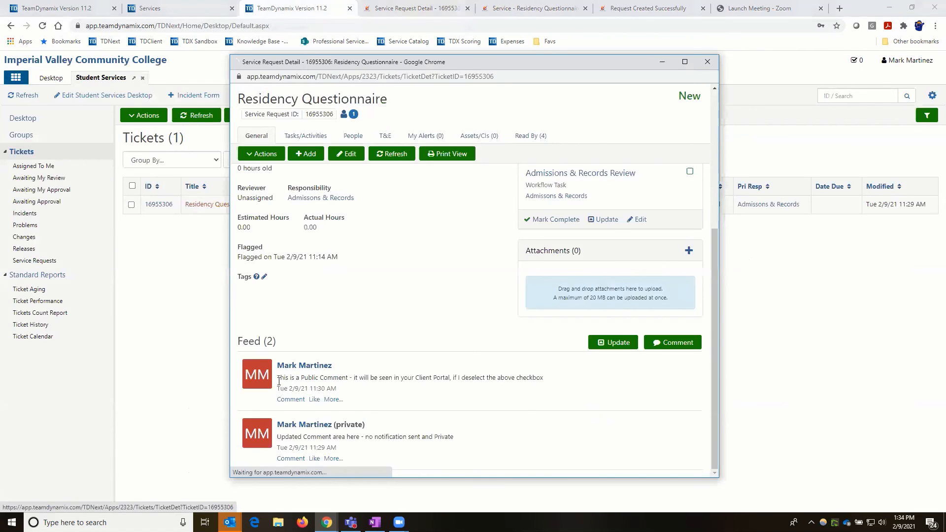
{"action": "scroll", "coordinate": [279, 381], "scroll_direction": "up", "scroll_amount": 5}
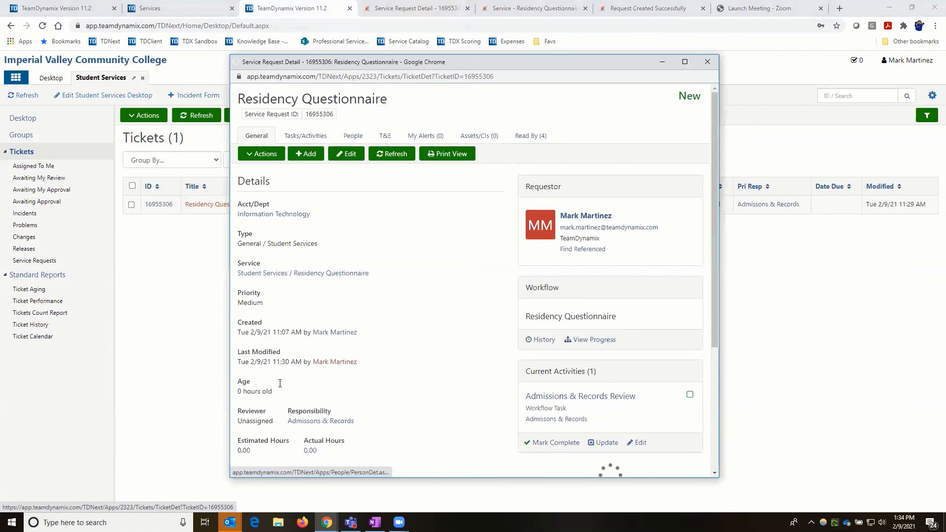
{"action": "scroll", "coordinate": [280, 384], "scroll_direction": "down", "scroll_amount": 5}
{"action": "left_click_drag", "start_coordinate": [277, 377], "coordinate": [545, 378]}
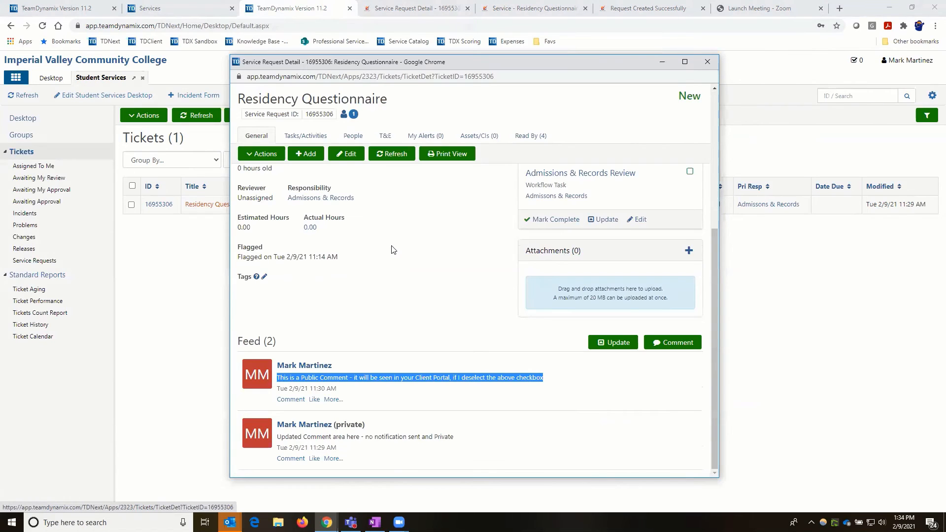
{"action": "left_click", "coordinate": [262, 157]}
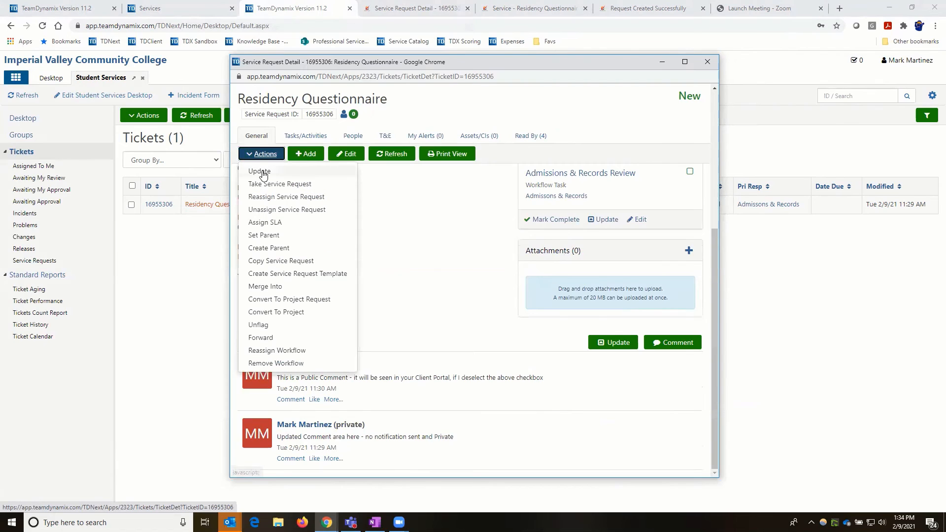
- Start a ticket update with the private comment 'Internal conversations between Technicians -' and select it
{"action": "left_click", "coordinate": [261, 172]}
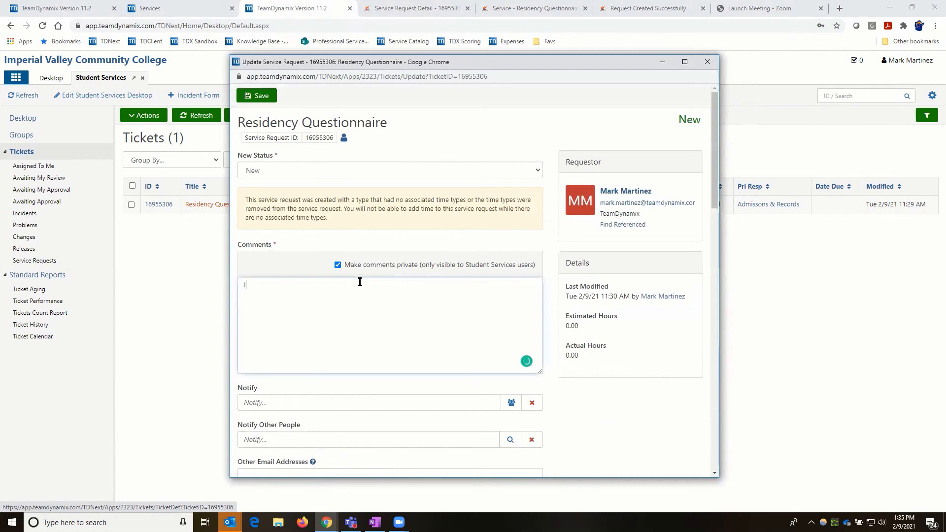
{"action": "type", "text": "nternal conversations between "}
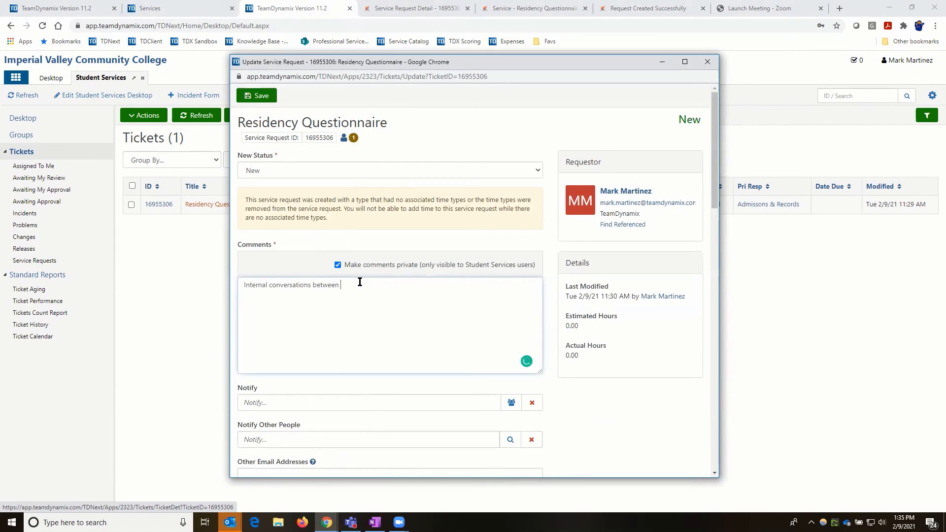
{"action": "type", "text": "Techn"}
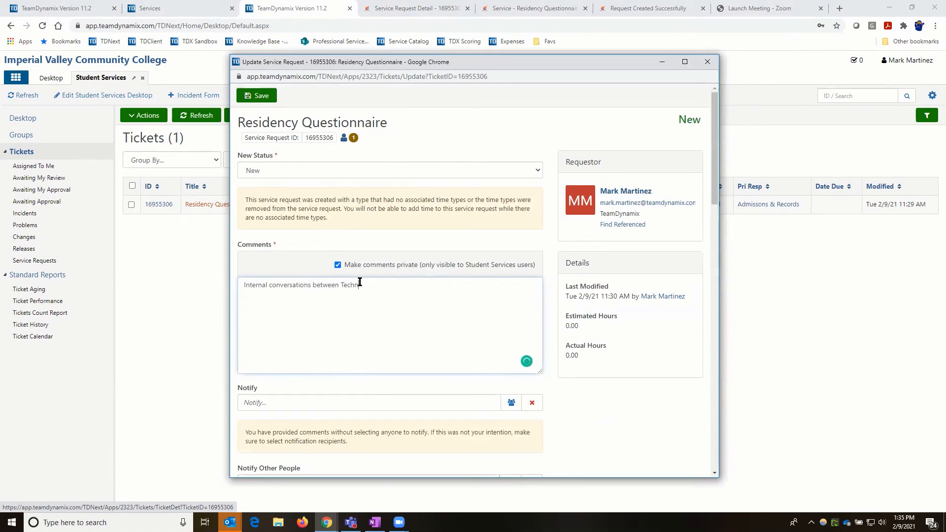
{"action": "type", "text": "icians -"}
{"action": "scroll", "coordinate": [304, 217], "scroll_direction": "down", "scroll_amount": 5}
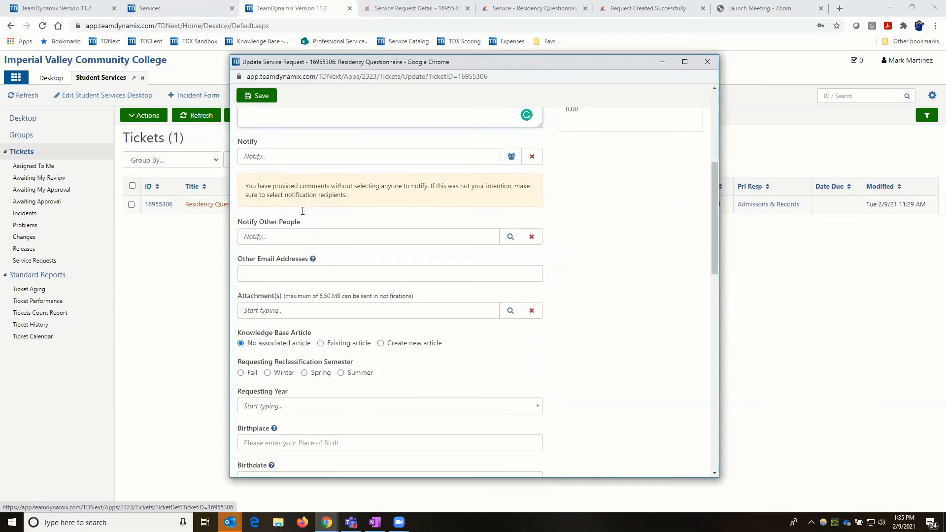
{"action": "scroll", "coordinate": [302, 211], "scroll_direction": "up", "scroll_amount": 1}
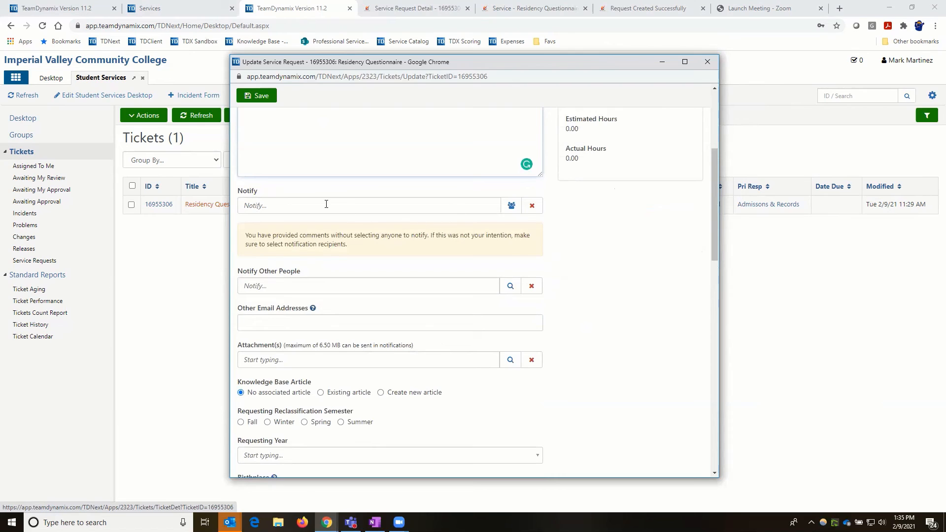
{"action": "scroll", "coordinate": [325, 209], "scroll_direction": "up", "scroll_amount": 4}
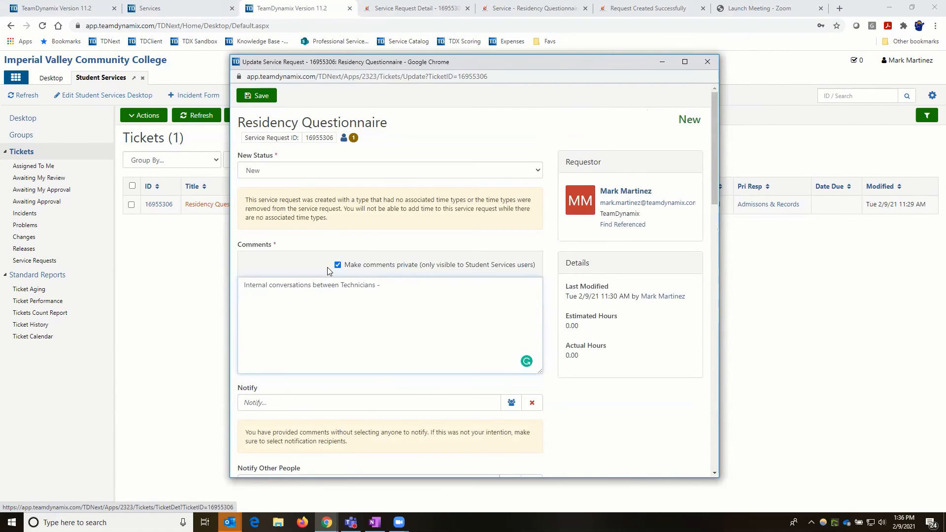
{"action": "left_click_drag", "start_coordinate": [245, 285], "coordinate": [395, 282]}
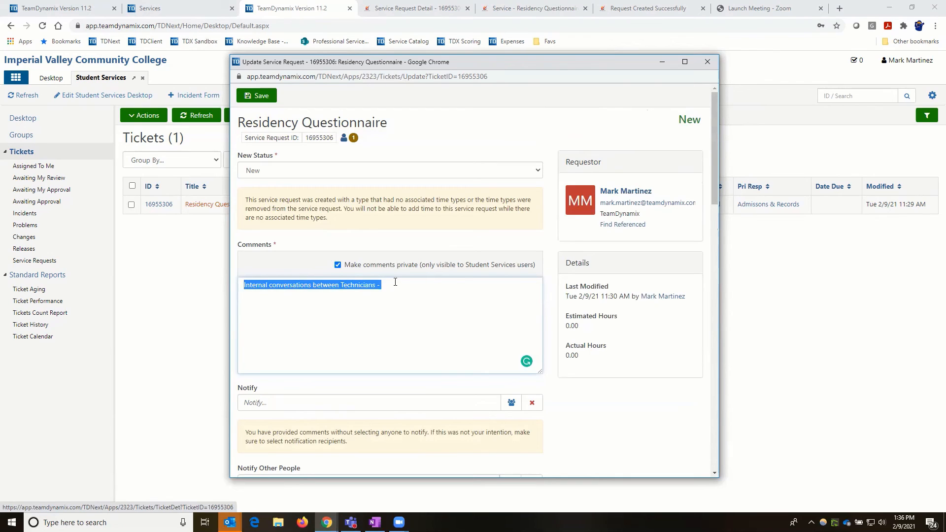
- Replace the comment with 'This is an internal comment with notifications sent to everyone but the requestor'
{"action": "type", "text": "This is an "}
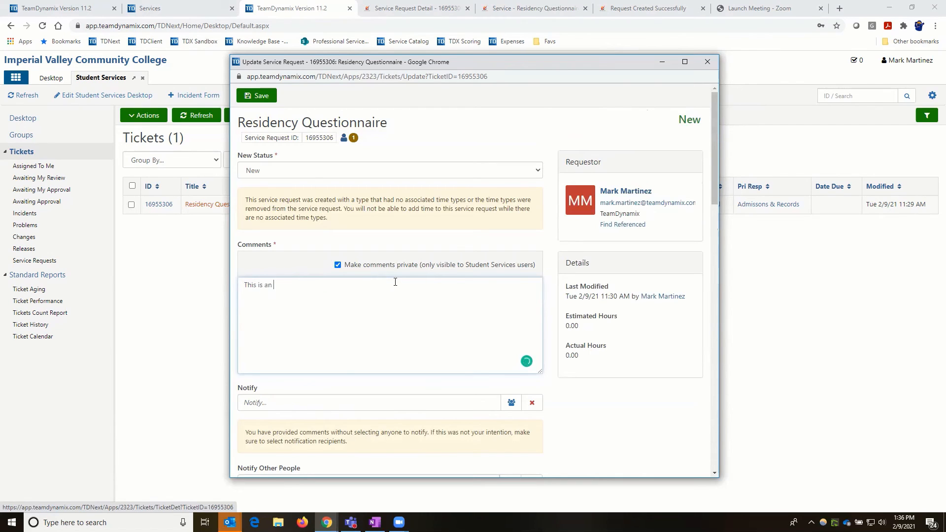
{"action": "type", "text": "internal comme"}
{"action": "type", "text": "nt with noti"}
{"action": "type", "text": "fications "}
{"action": "type", "text": "s e"}
{"action": "key", "text": "BackSpace"}
{"action": "type", "text": "sent to everyo"}
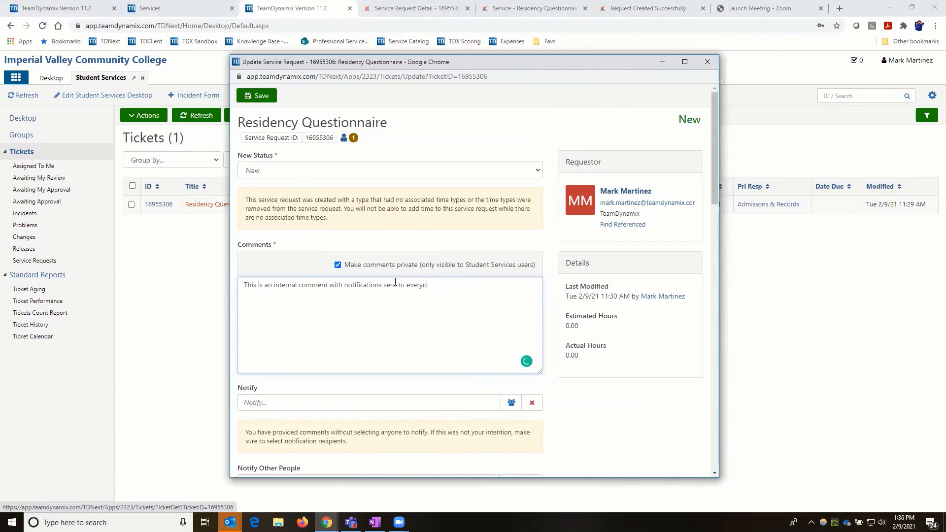
{"action": "type", "text": "ne but the requestor"}
- Notify Admissions & Records but not the requestor, and save the private comment
{"action": "left_click", "coordinate": [511, 405]}
{"action": "scroll", "coordinate": [399, 391], "scroll_direction": "down", "scroll_amount": 1}
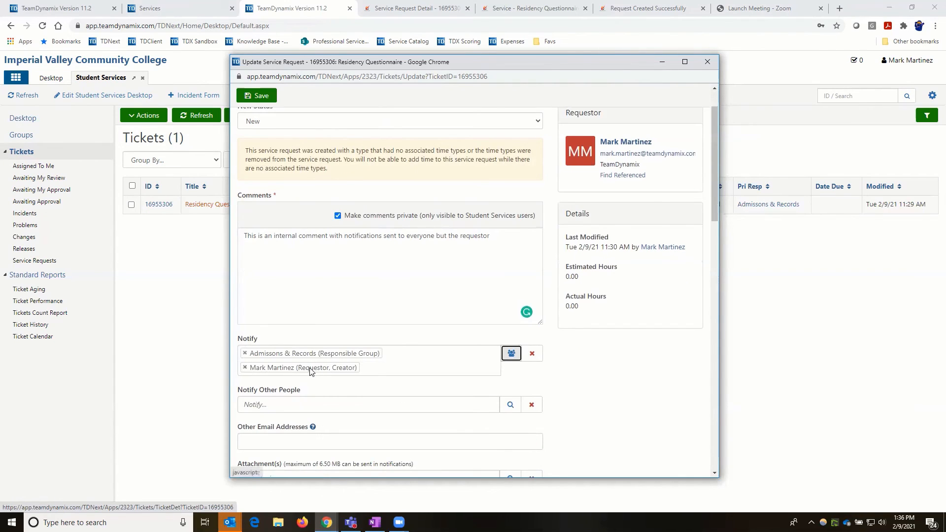
{"action": "left_click", "coordinate": [246, 368]}
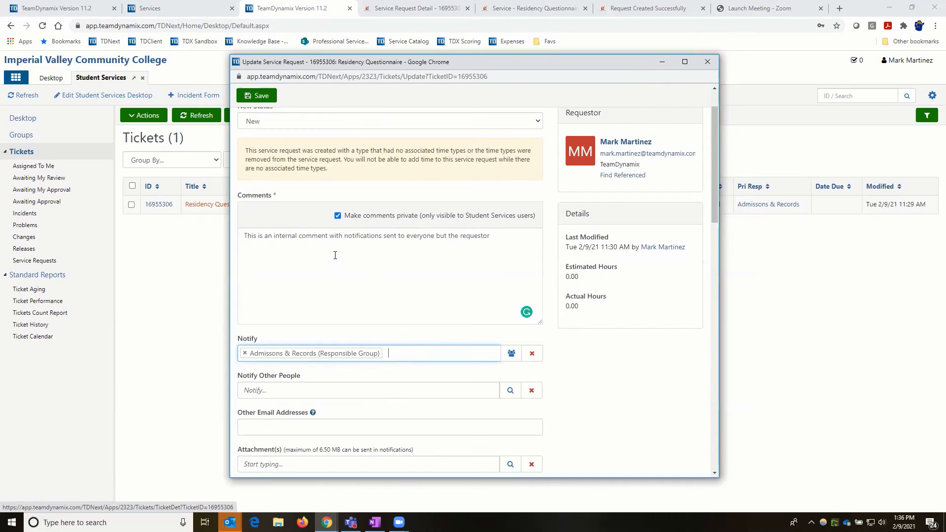
{"action": "left_click", "coordinate": [261, 99]}
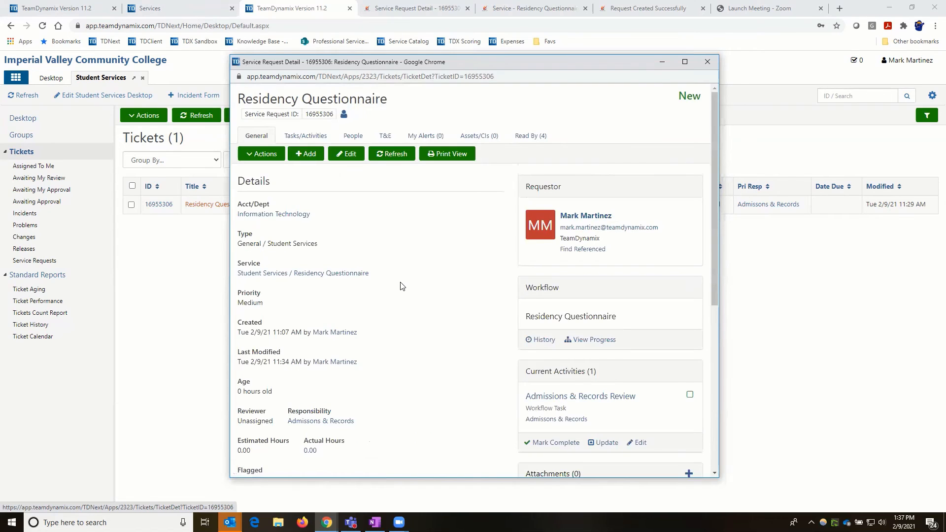
- In the ticket feed, expand the newest comment's notified list and highlight its '(private)' label
{"action": "scroll", "coordinate": [364, 321], "scroll_direction": "down", "scroll_amount": 6}
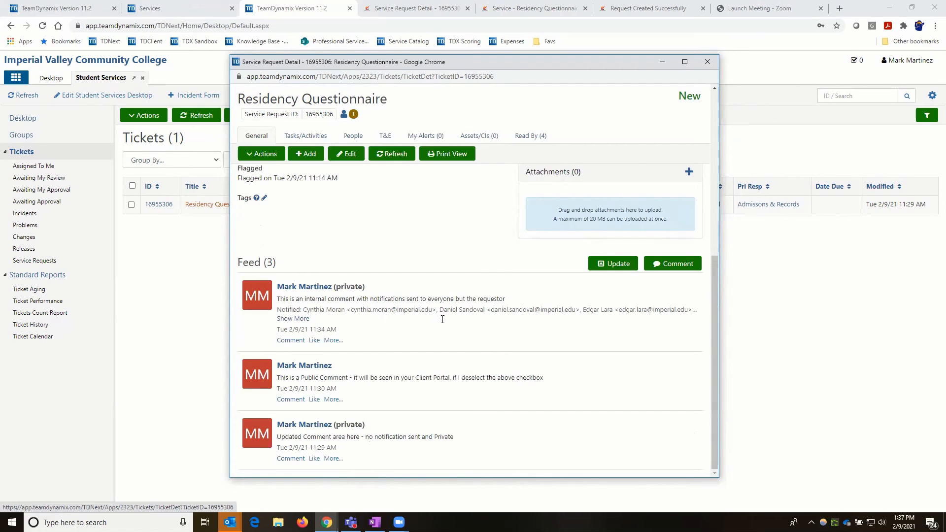
{"action": "left_click", "coordinate": [293, 319]}
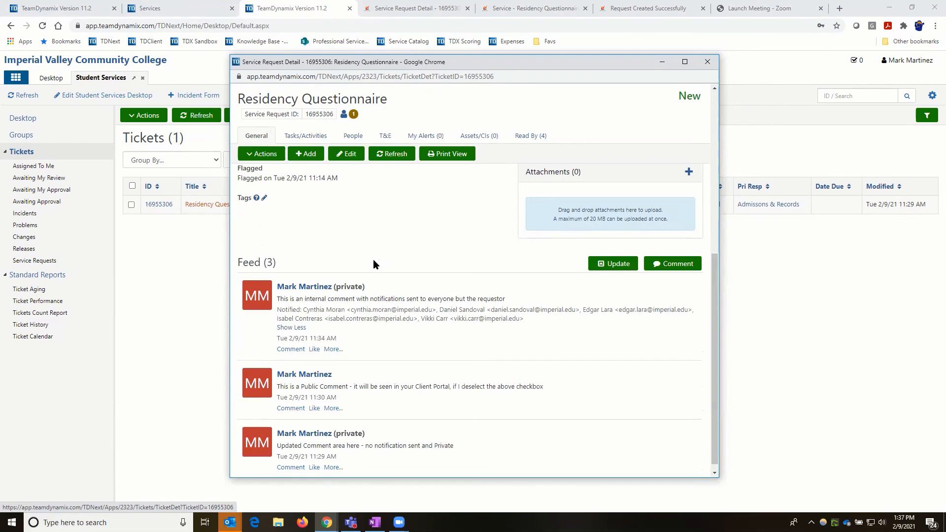
{"action": "left_click_drag", "start_coordinate": [338, 287], "coordinate": [363, 287]}
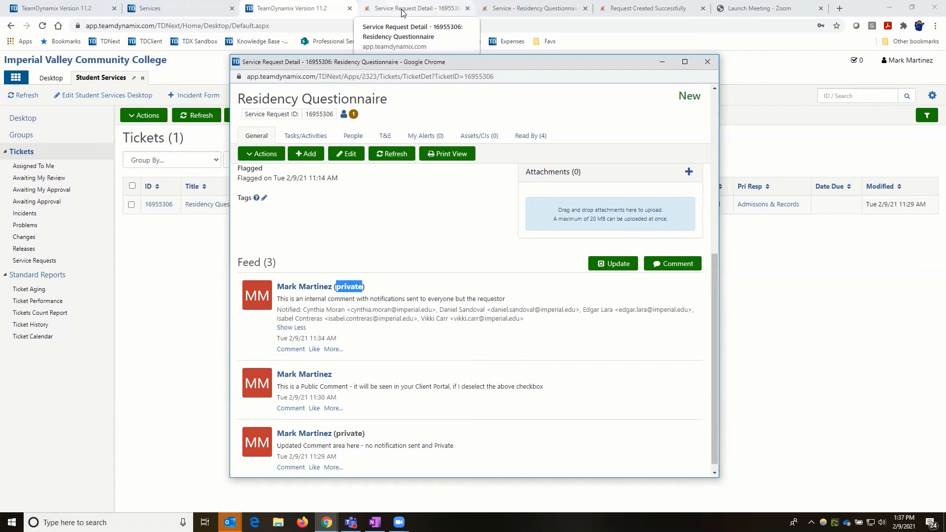
- Reopen Residency Questionnaire in the client portal to confirm the private comment is hidden, then return to TDNext
{"action": "left_click", "coordinate": [402, 12]}
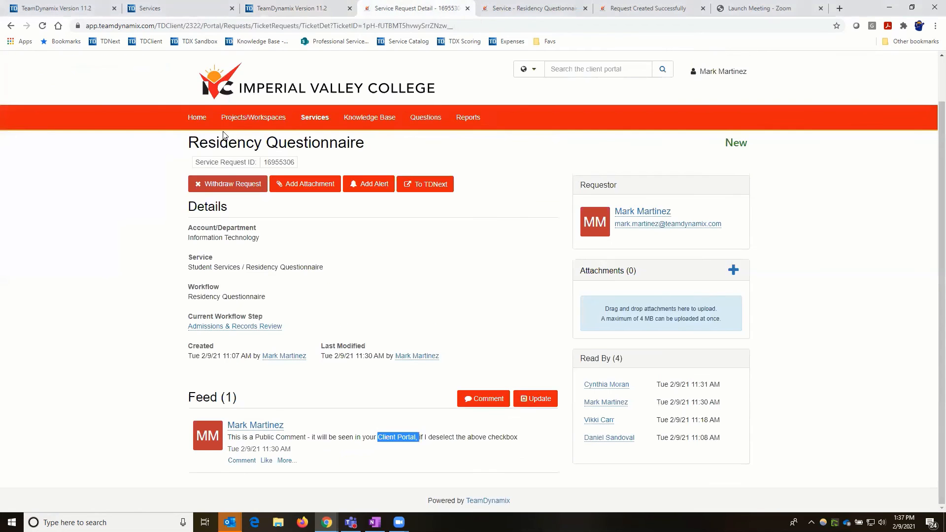
{"action": "left_click", "coordinate": [320, 121]}
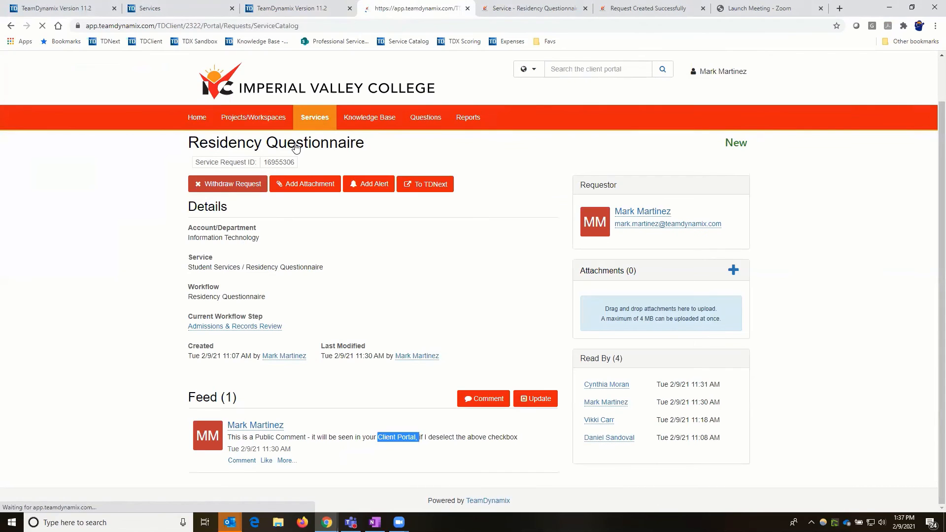
{"action": "left_click", "coordinate": [295, 143]}
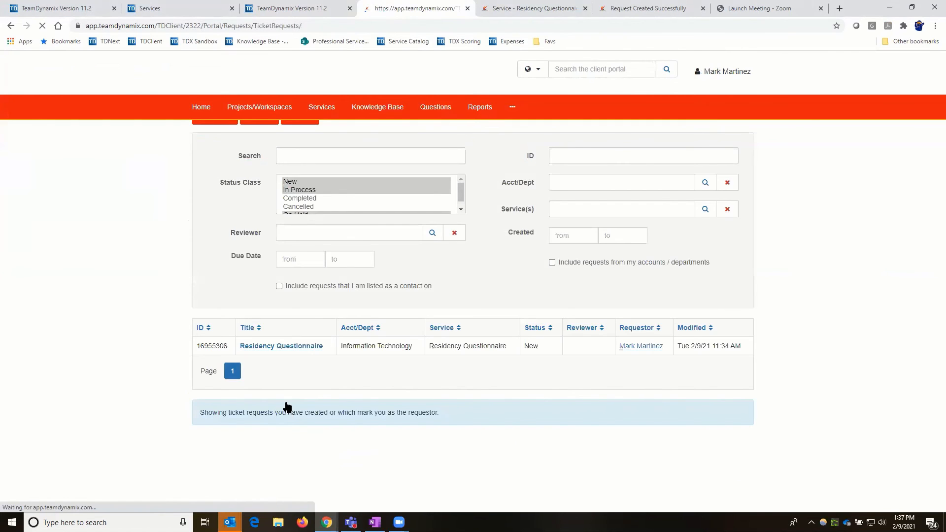
{"action": "left_click", "coordinate": [286, 404]}
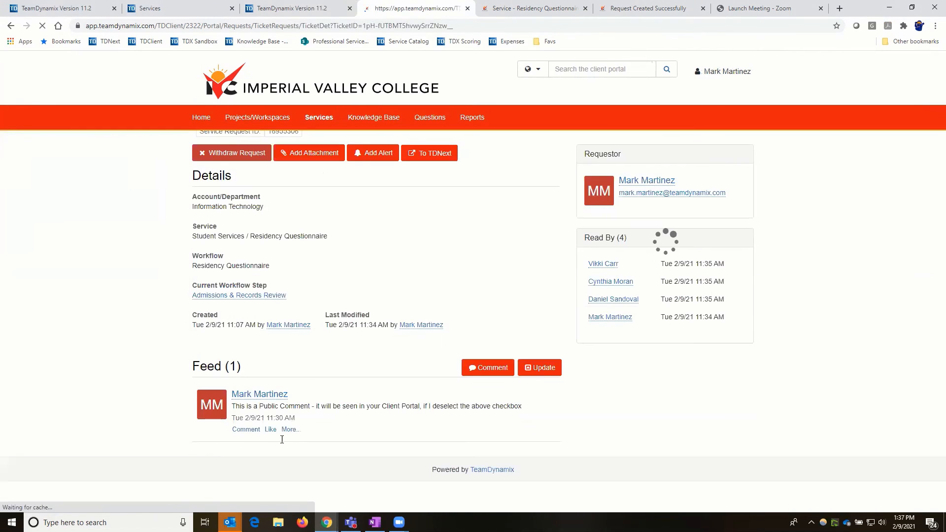
{"action": "scroll", "coordinate": [521, 439], "scroll_direction": "down", "scroll_amount": 2}
{"action": "left_click_drag", "start_coordinate": [228, 438], "coordinate": [519, 437]}
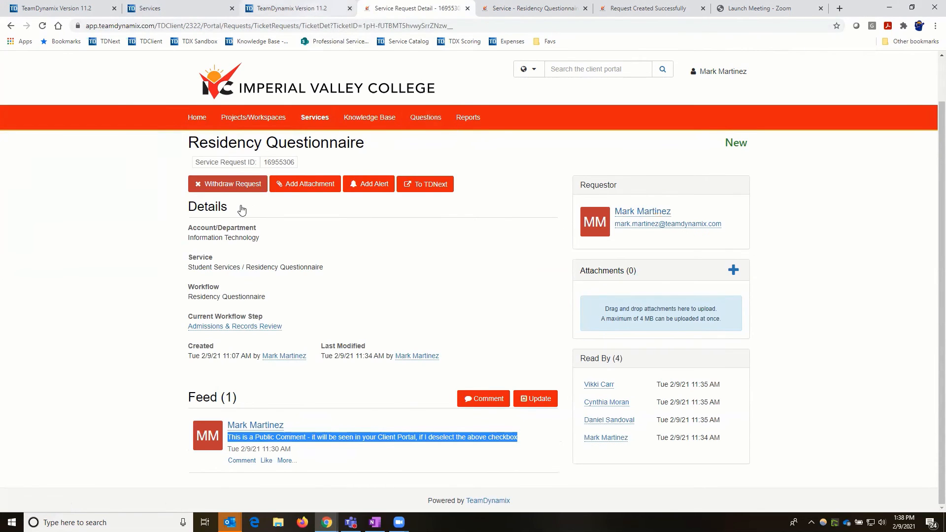
{"action": "key", "text": "ctrl+shift+Tab"}
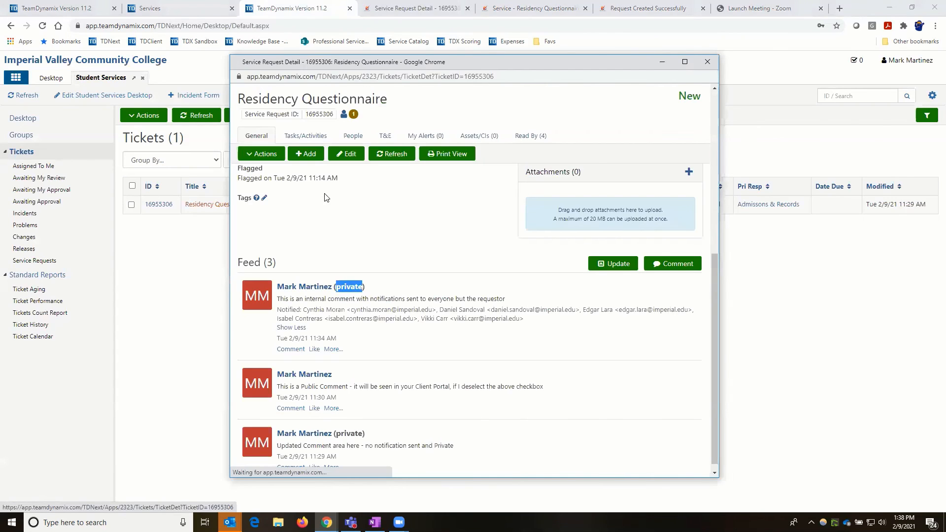
- Save the public comment 'Public comment with notification to the Requestor', notifying Admissions & Records and the requestor
{"action": "left_click", "coordinate": [261, 154]}
{"action": "left_click", "coordinate": [270, 288]}
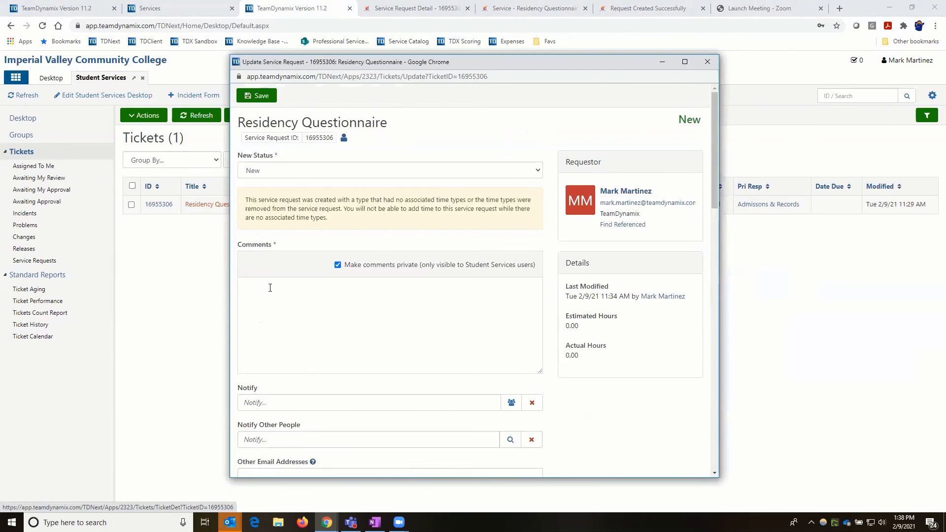
{"action": "type", "text": "Public "}
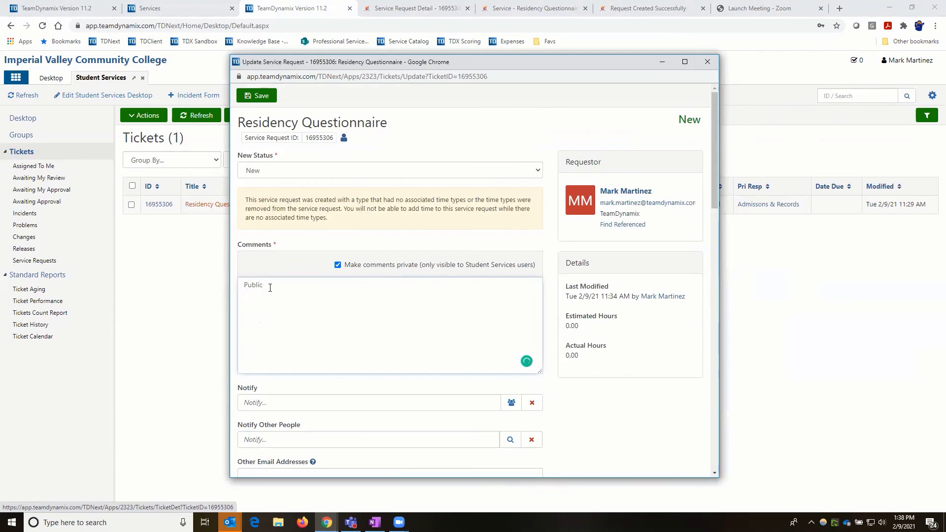
{"action": "type", "text": "comment with notification to the Requestor"}
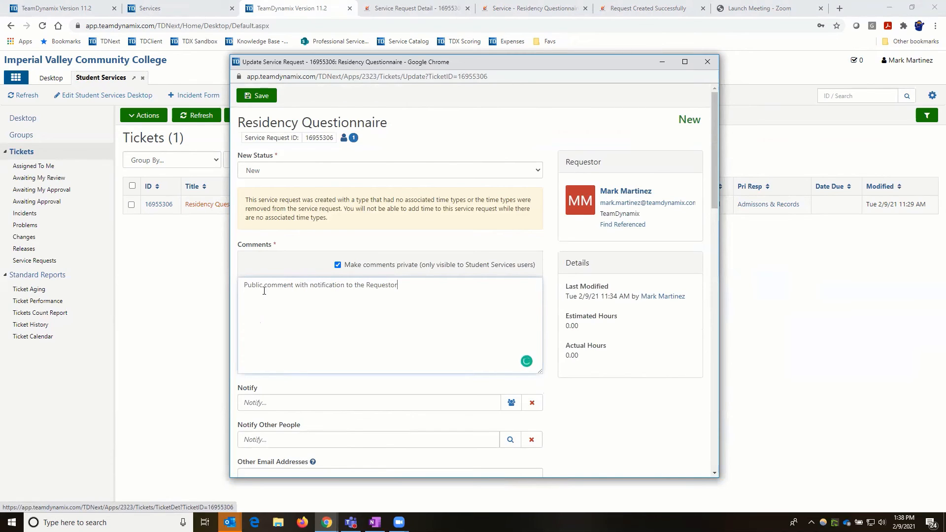
{"action": "left_click", "coordinate": [337, 267]}
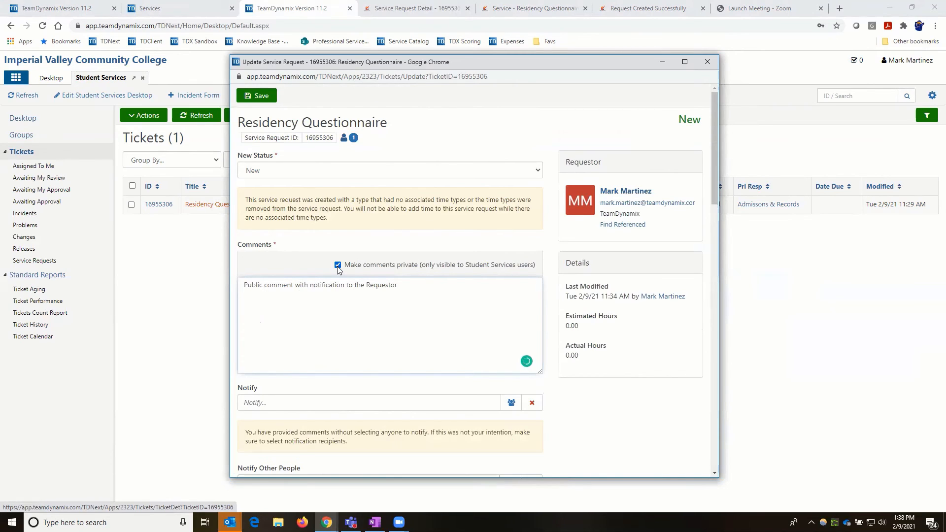
{"action": "left_click", "coordinate": [512, 403]}
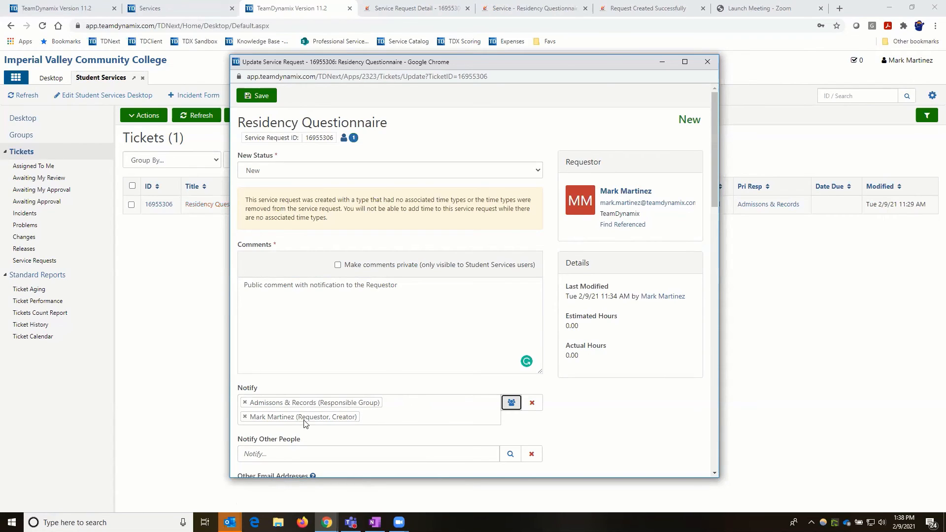
{"action": "left_click_drag", "start_coordinate": [245, 285], "coordinate": [399, 290]}
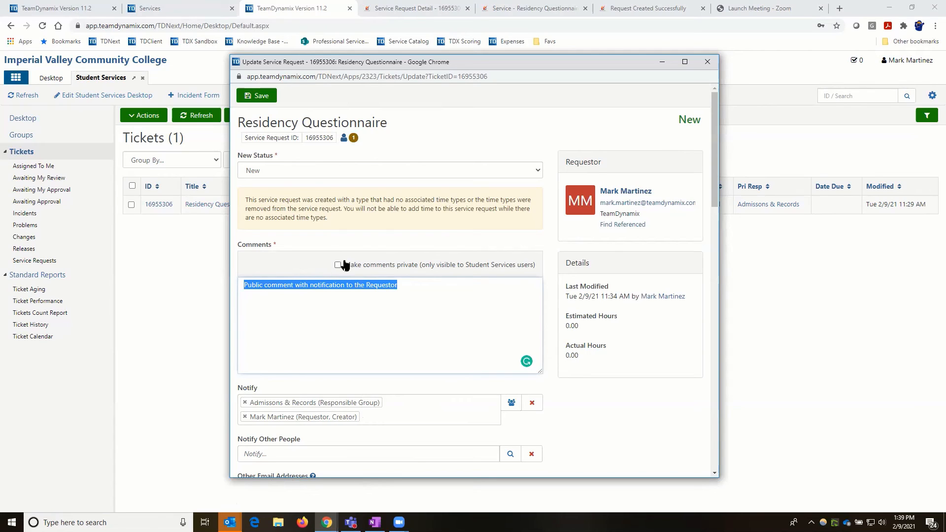
{"action": "left_click", "coordinate": [256, 96]}
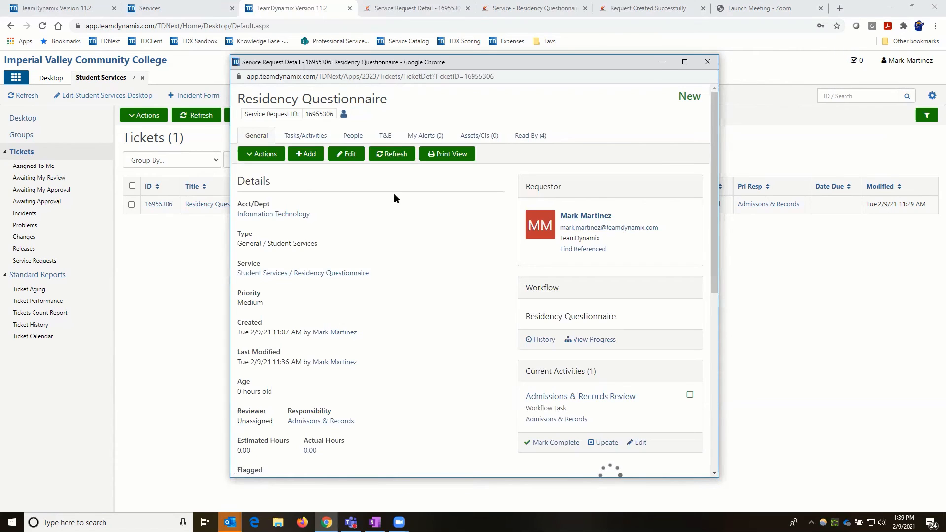
- Close the ticket window and open Ticket Requests in the client portal
{"action": "left_click", "coordinate": [711, 64]}
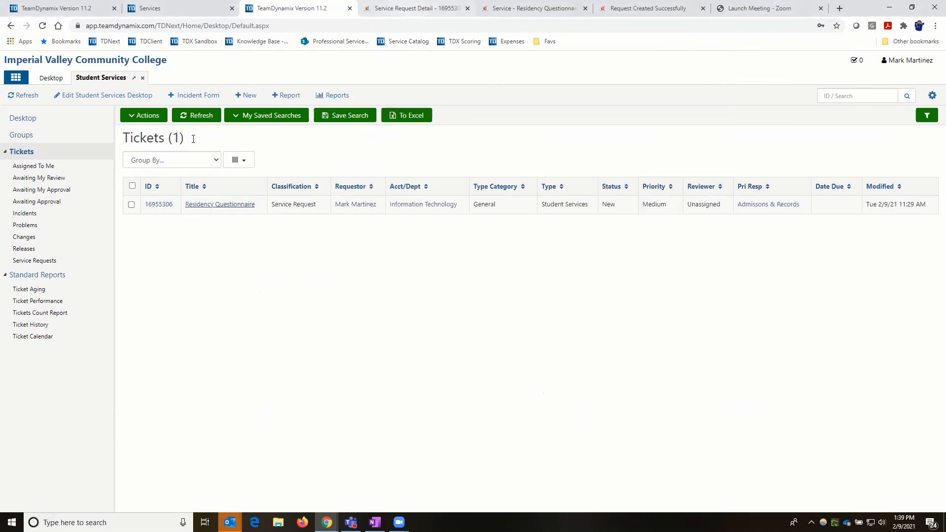
{"action": "key", "text": "ctrl+Tab"}
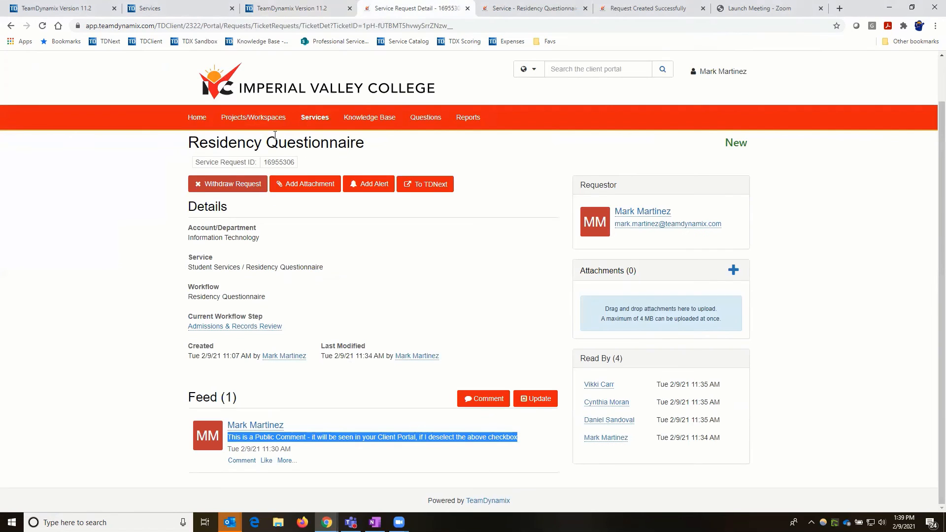
{"action": "left_click", "coordinate": [303, 124]}
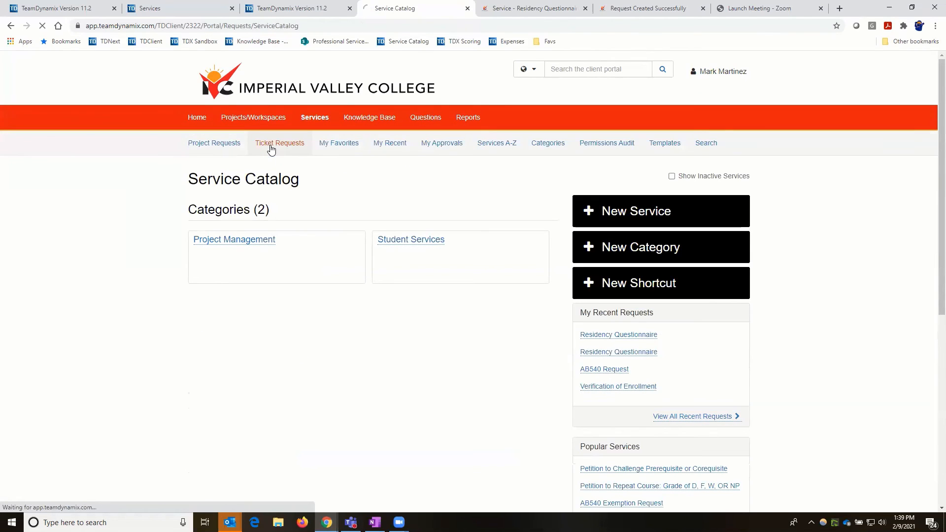
{"action": "left_click", "coordinate": [271, 148]}
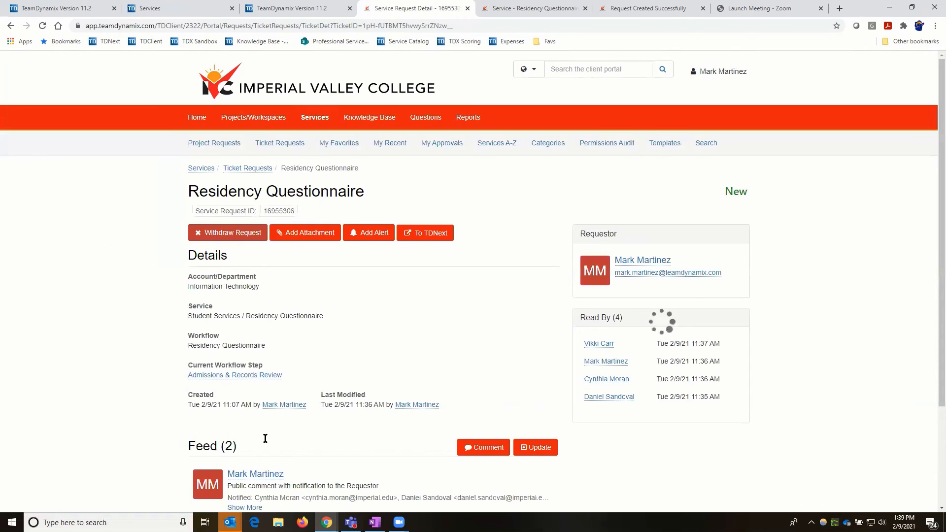
- Compare the old and new public comments in the portal feed, then view the notification email
{"action": "scroll", "coordinate": [416, 434], "scroll_direction": "down", "scroll_amount": 3}
{"action": "triple_click", "coordinate": [515, 437]}
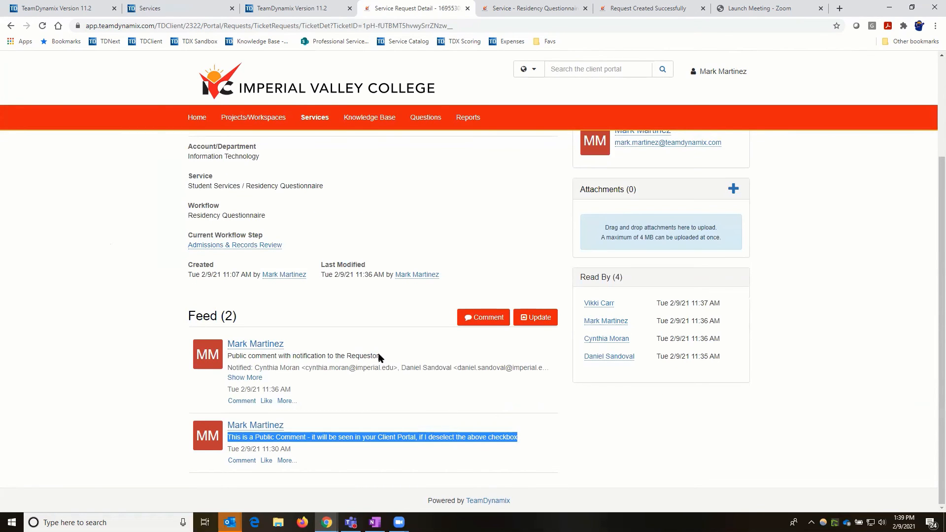
{"action": "left_click_drag", "start_coordinate": [381, 356], "coordinate": [228, 356]}
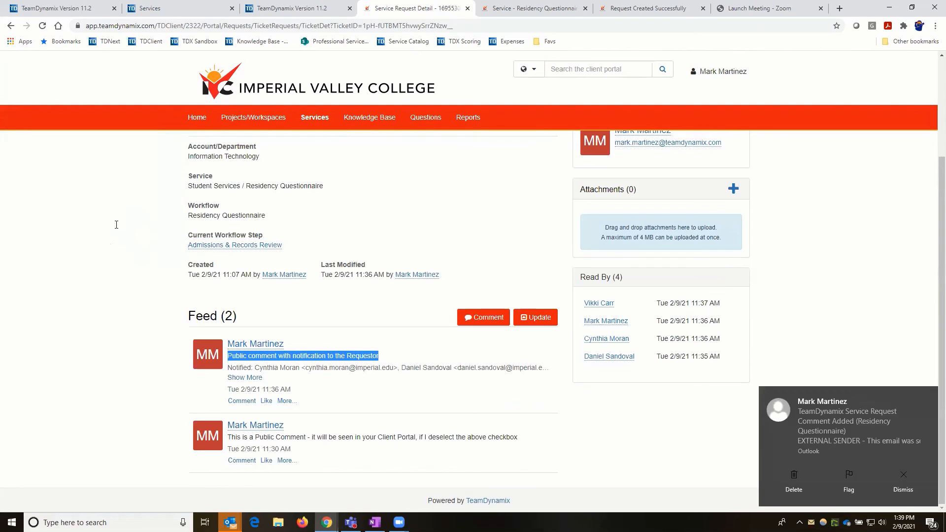
{"action": "key", "text": "alt+Tab"}
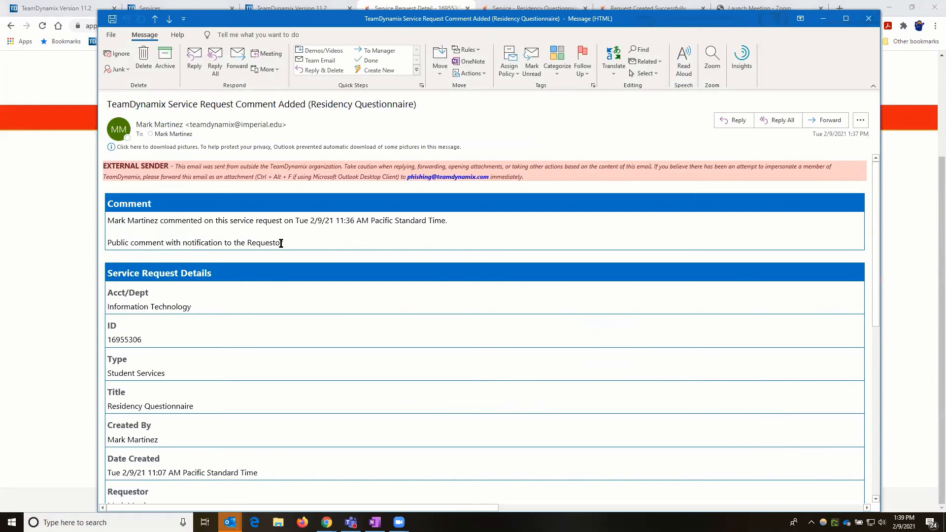
- Highlight the quoted comment in the Outlook email, then close the message
{"action": "left_click_drag", "start_coordinate": [107, 243], "coordinate": [276, 248]}
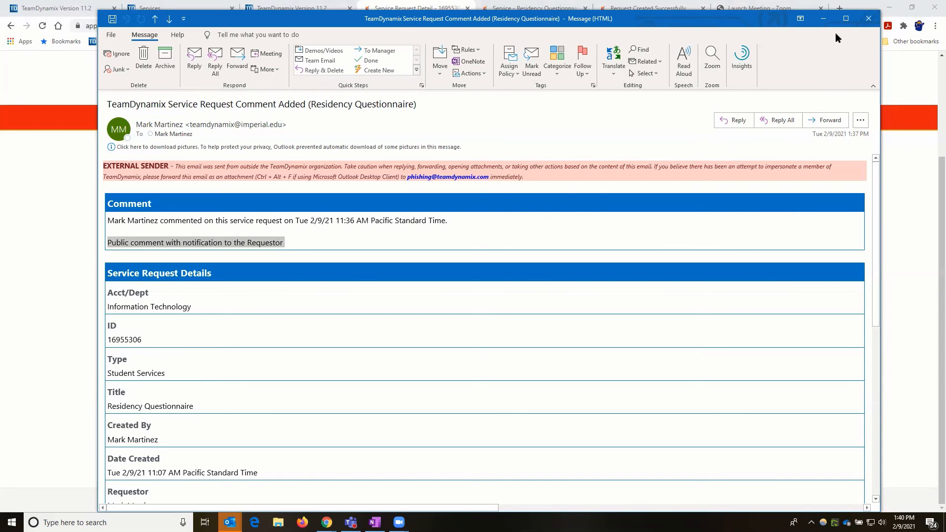
{"action": "left_click", "coordinate": [868, 19]}
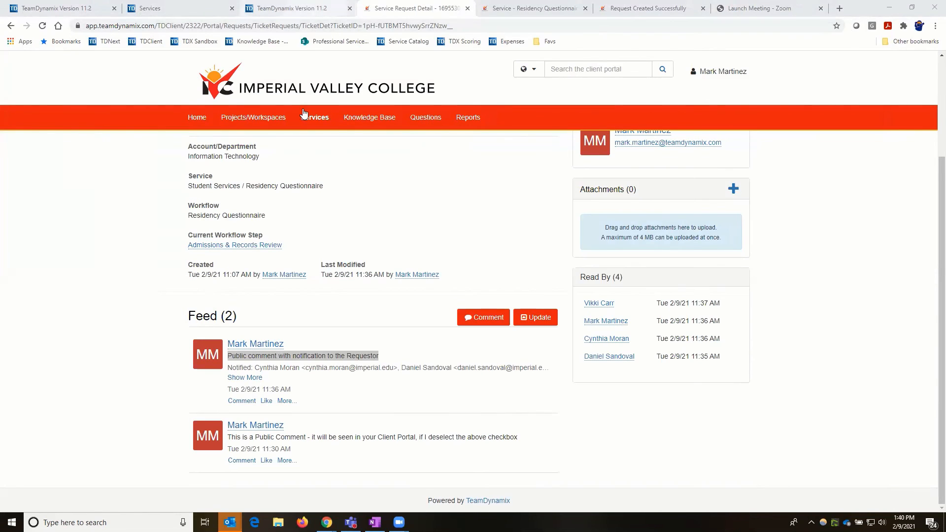
- Open the Residency Questionnaire ticket in TDNext and start a private update with notifications trimmed
{"action": "left_click", "coordinate": [292, 8]}
{"action": "left_click", "coordinate": [244, 206]}
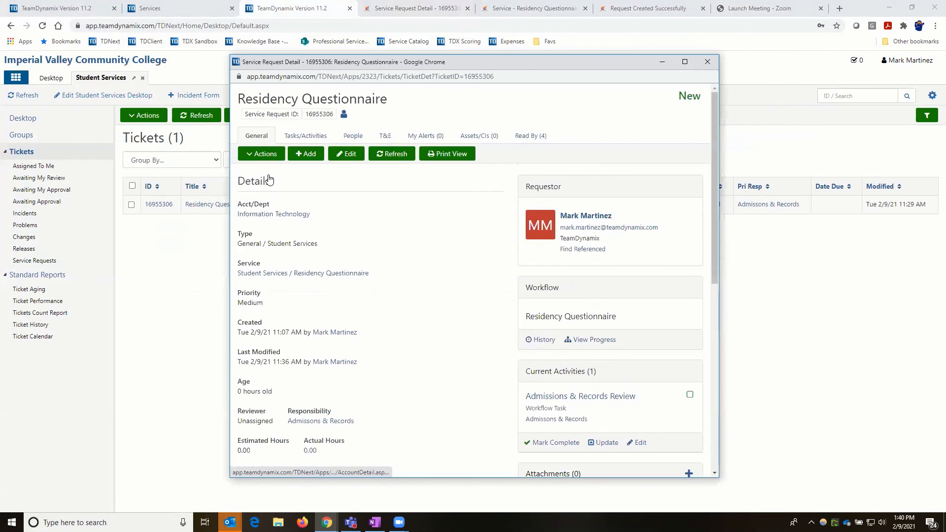
{"action": "left_click", "coordinate": [264, 154]}
{"action": "left_click", "coordinate": [269, 171]}
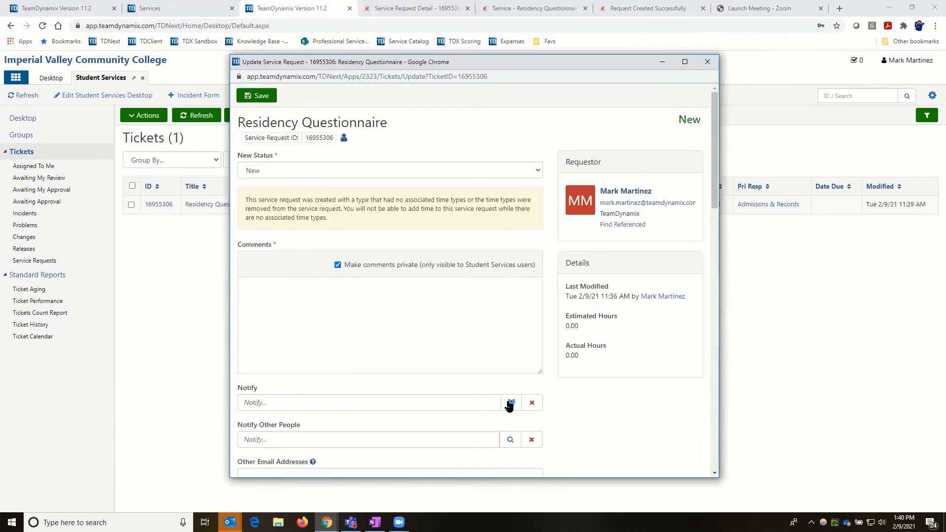
{"action": "left_click", "coordinate": [512, 402]}
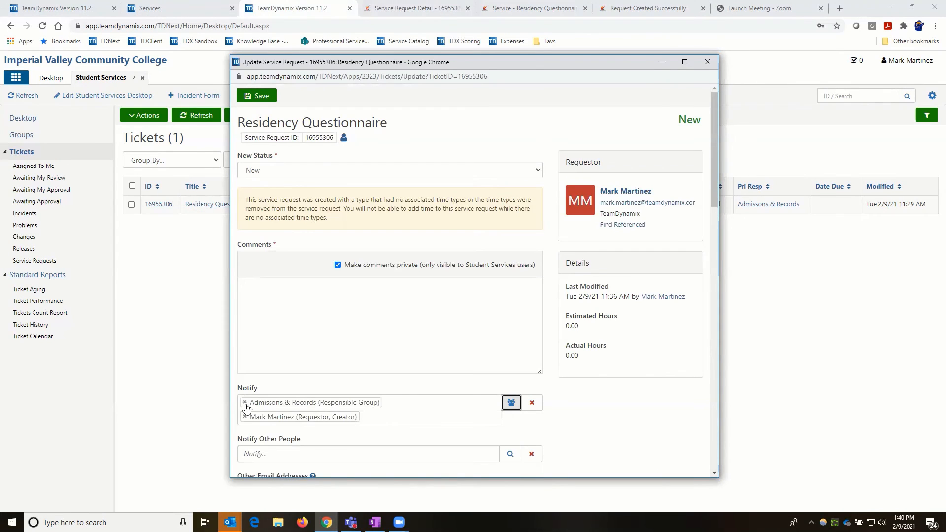
{"action": "left_click", "coordinate": [245, 403]}
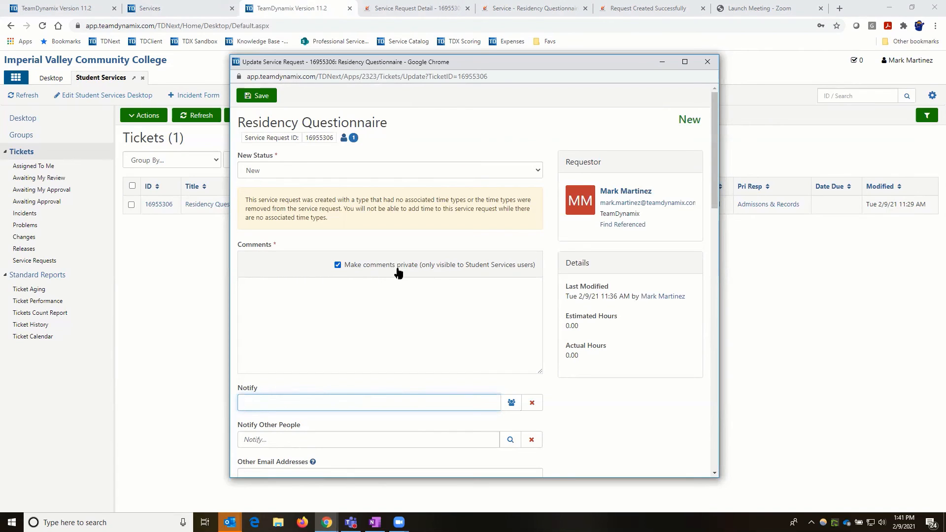
- Begin the private comment with 'Knucklehead method'
{"action": "left_click", "coordinate": [277, 294]}
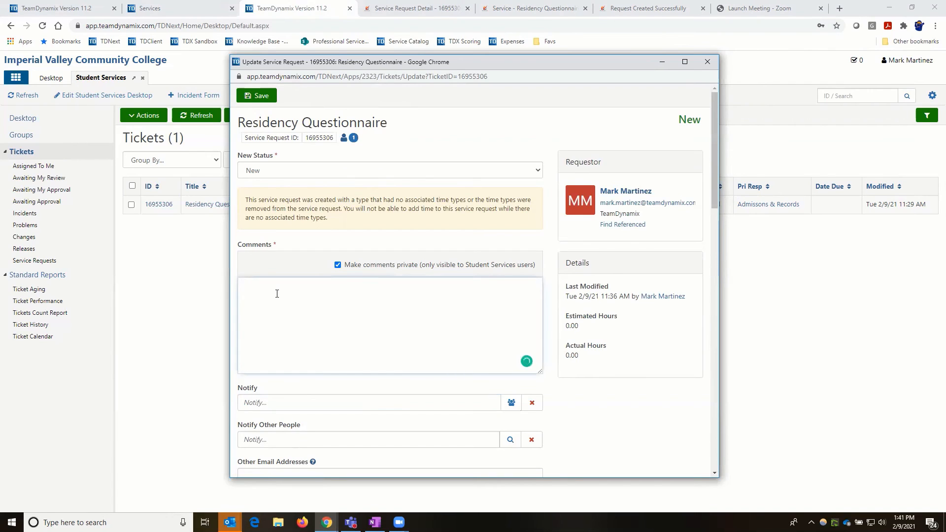
{"action": "type", "text": "Knucklehead method -"}
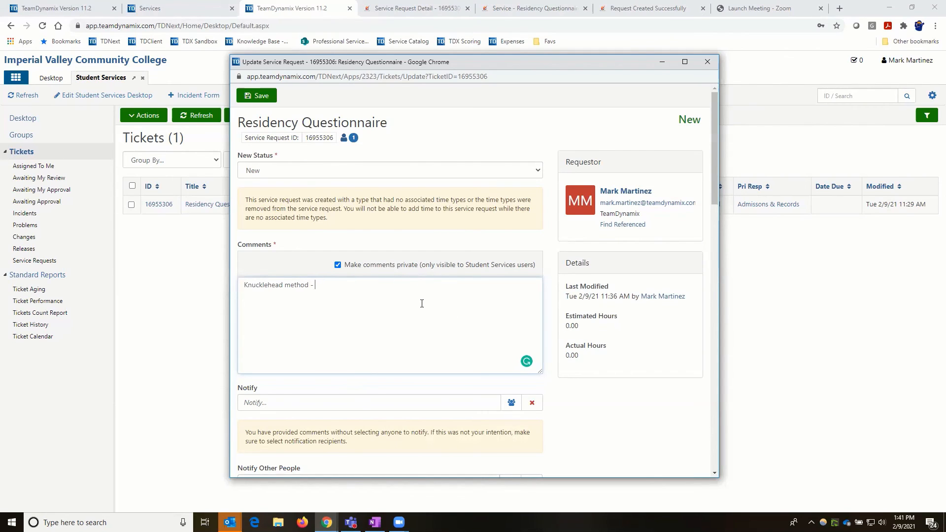
- Finish the comment with 'did you want the requestor to really see this comment?', notifying only the requestor
{"action": "scroll", "coordinate": [396, 308], "scroll_direction": "down", "scroll_amount": 2}
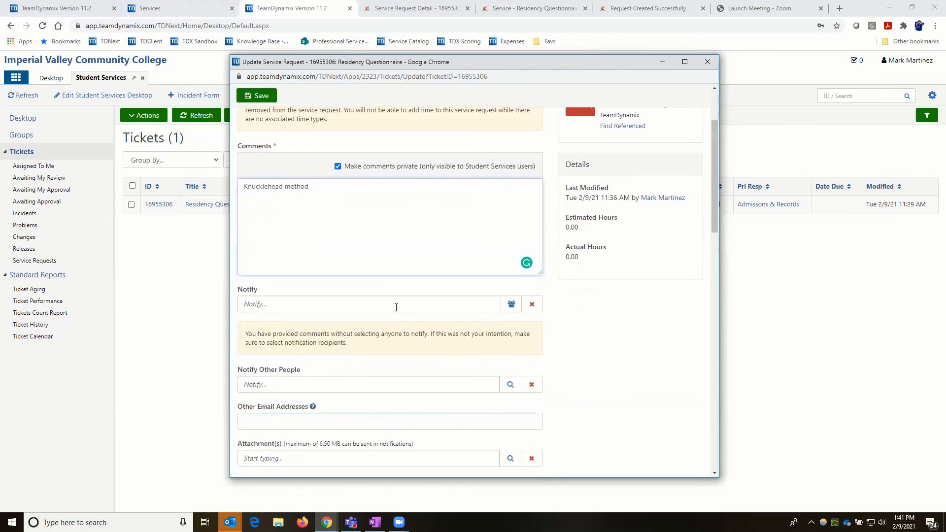
{"action": "left_click", "coordinate": [511, 304]}
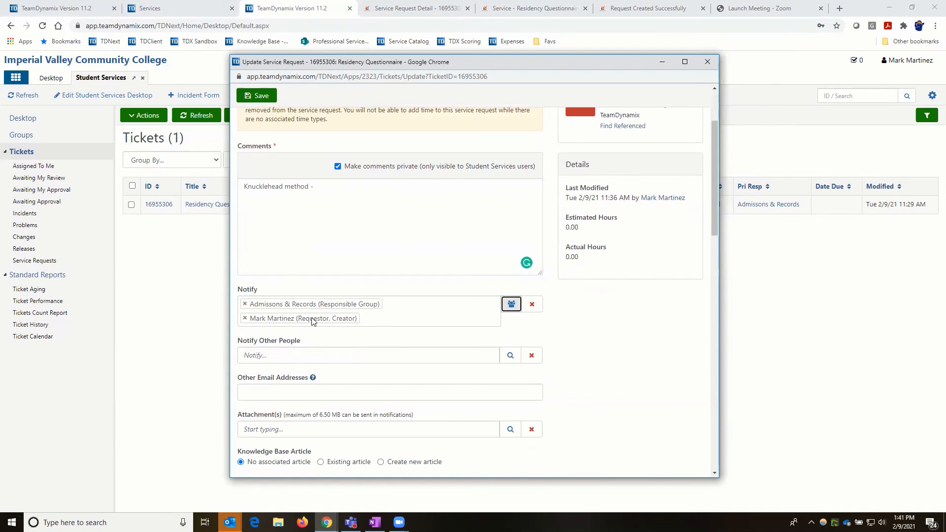
{"action": "left_click", "coordinate": [325, 187]}
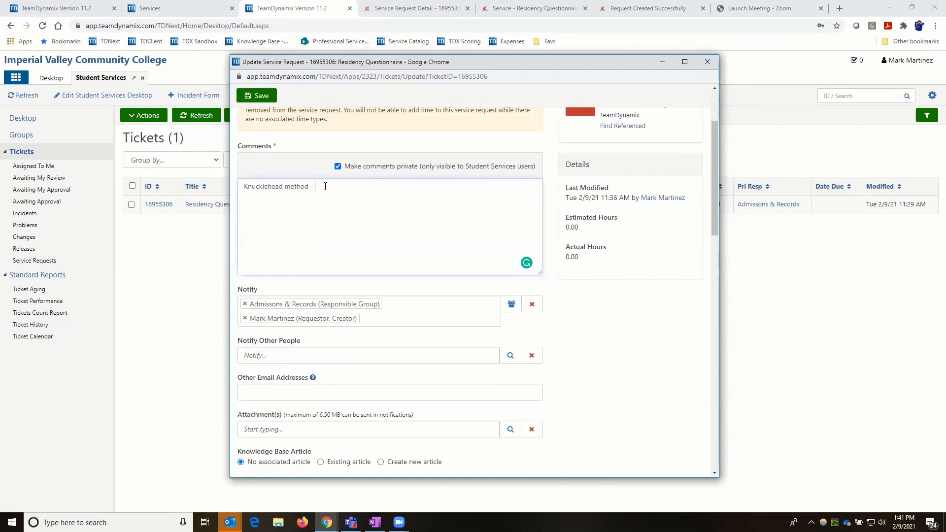
{"action": "type", "text": "did you want the requestor to really see."}
{"action": "key", "text": "BackSpace"}
{"action": "type", "text": "this comment?"}
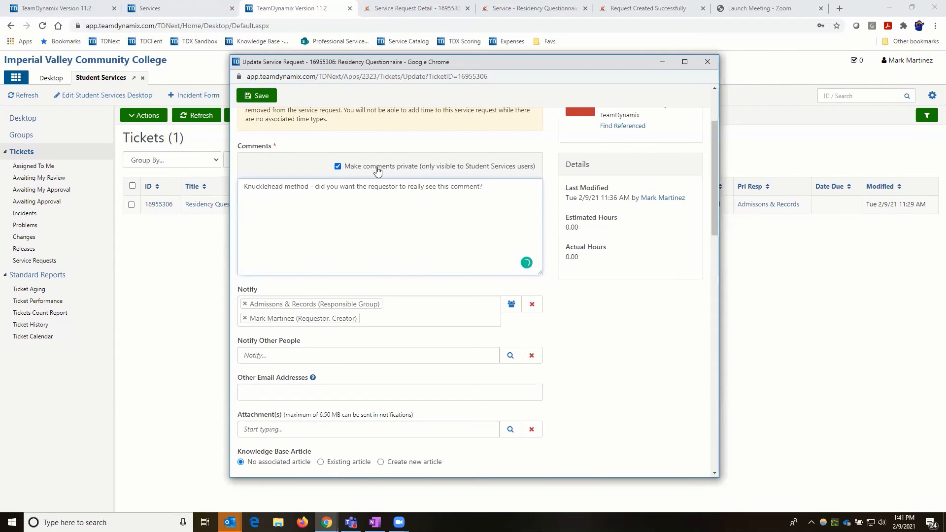
{"action": "left_click", "coordinate": [246, 304]}
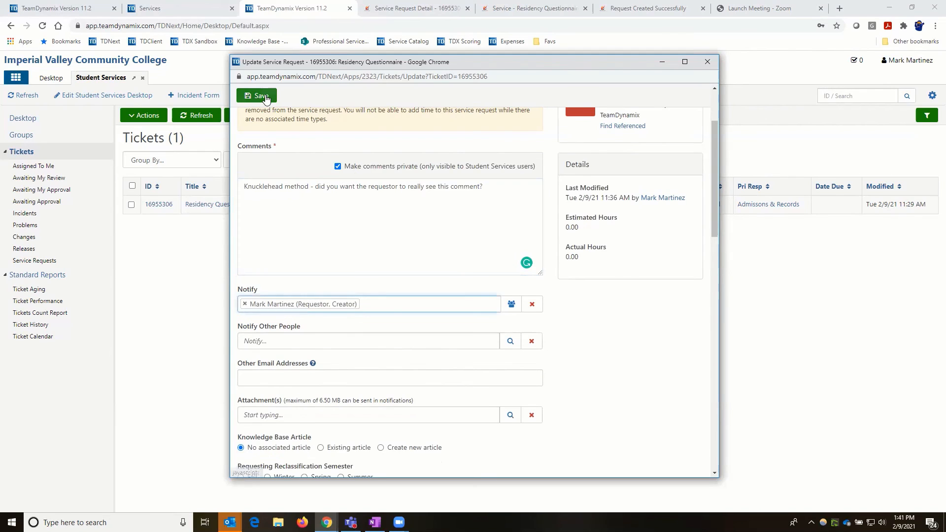
- Save the private comment, confirm it tops the ticket feed, then return to the client portal
{"action": "left_click", "coordinate": [265, 97]}
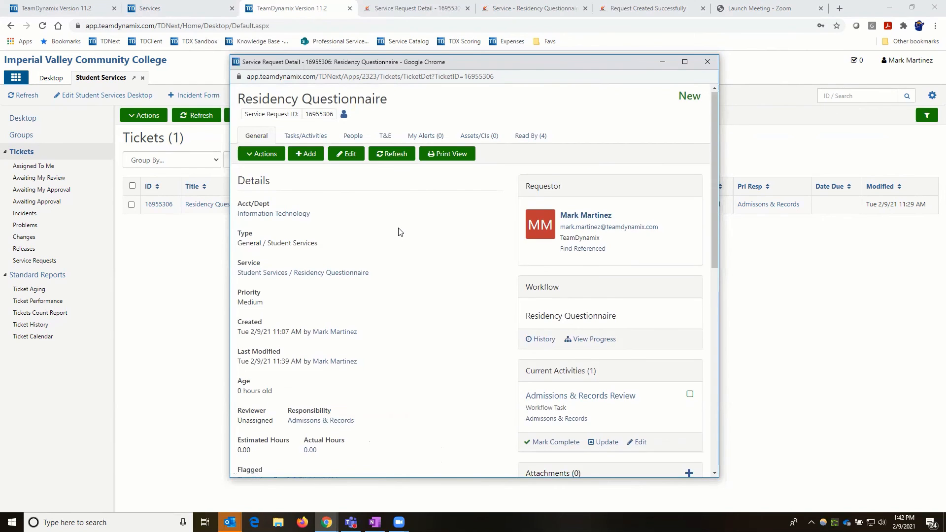
{"action": "scroll", "coordinate": [317, 252], "scroll_direction": "down", "scroll_amount": 2}
{"action": "scroll", "coordinate": [325, 251], "scroll_direction": "down", "scroll_amount": 5}
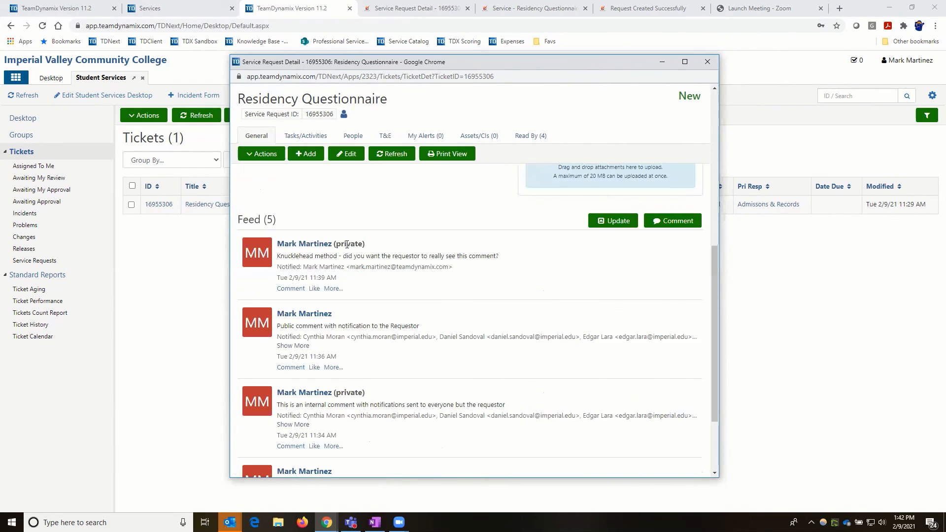
{"action": "left_click_drag", "start_coordinate": [336, 244], "coordinate": [365, 245]}
{"action": "left_click_drag", "start_coordinate": [277, 256], "coordinate": [512, 260]}
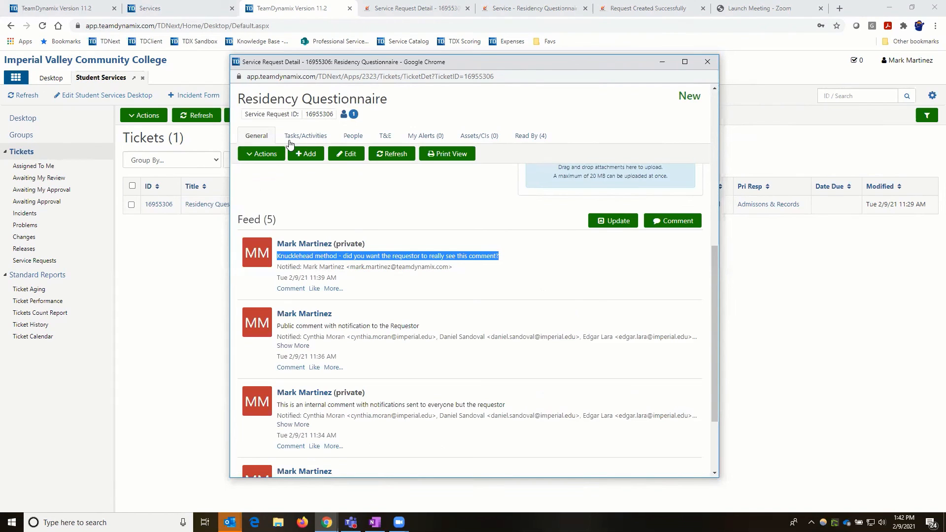
{"action": "left_click", "coordinate": [417, 8]}
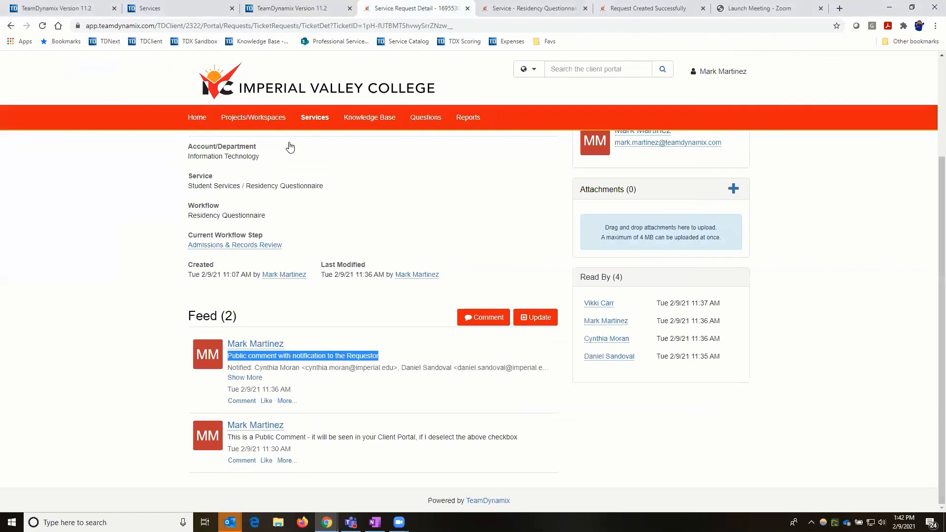
- Open the Residency Questionnaire request from the portal's Ticket Requests list
{"action": "scroll", "coordinate": [290, 147], "scroll_direction": "up", "scroll_amount": 3}
{"action": "left_click", "coordinate": [281, 145]}
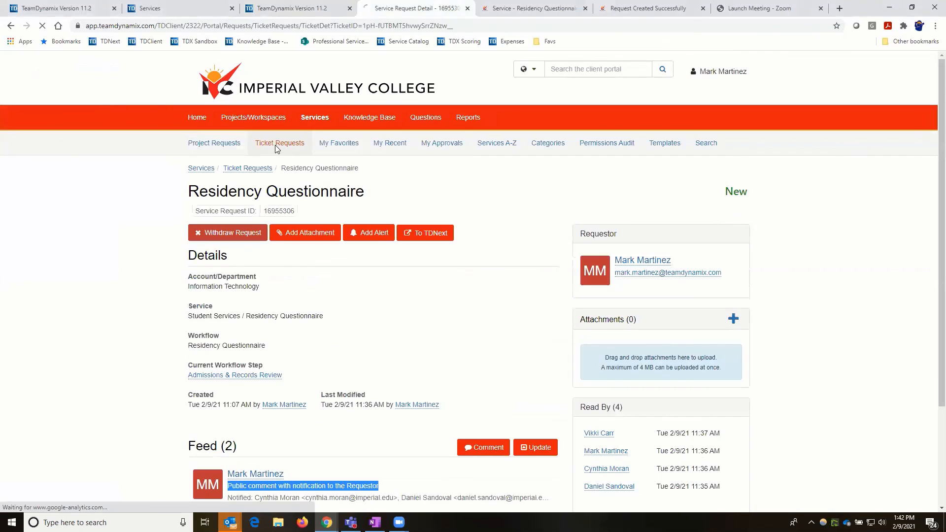
{"action": "left_click", "coordinate": [295, 403]}
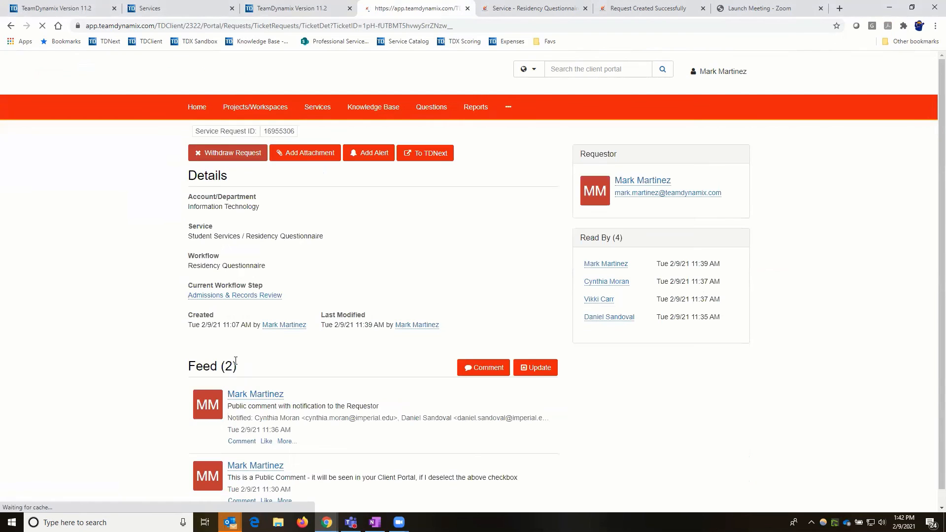
{"action": "scroll", "coordinate": [231, 366], "scroll_direction": "down", "scroll_amount": 3}
- Confirm the portal feed shows only the two public comments, then reopen the Student Services ticket
{"action": "left_click_drag", "start_coordinate": [229, 440], "coordinate": [521, 445]}
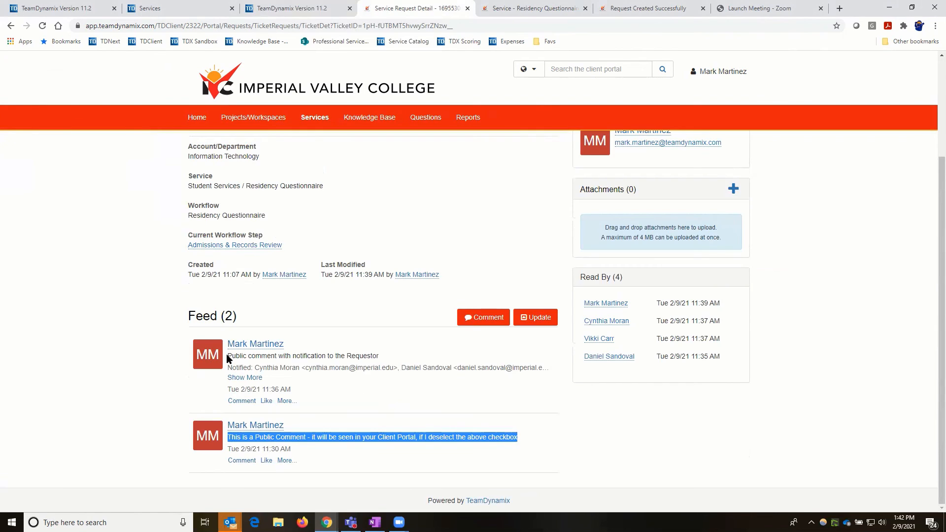
{"action": "left_click_drag", "start_coordinate": [228, 357], "coordinate": [383, 364]}
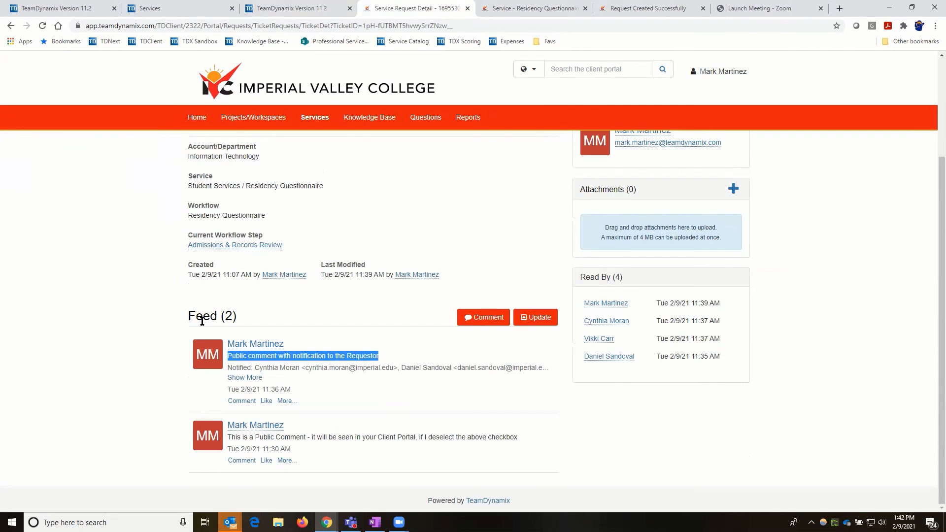
{"action": "left_click", "coordinate": [323, 10]}
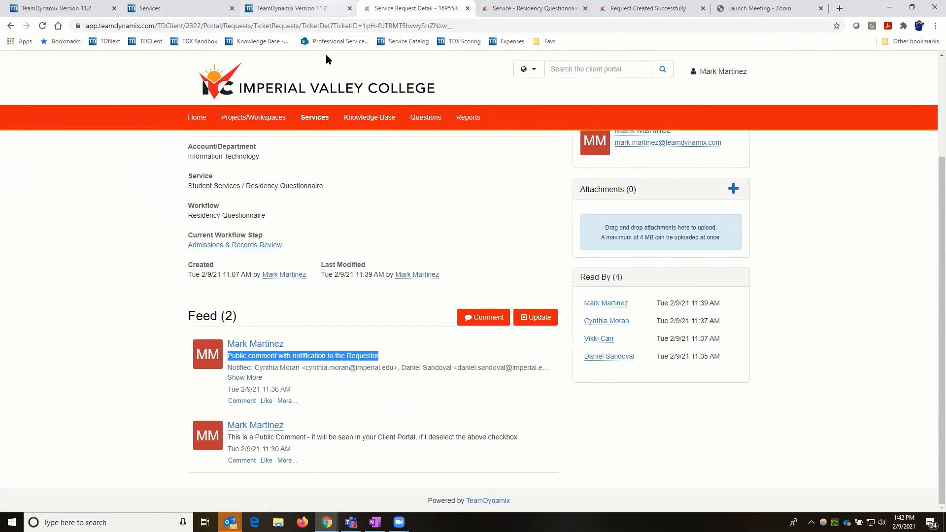
{"action": "left_click", "coordinate": [247, 206]}
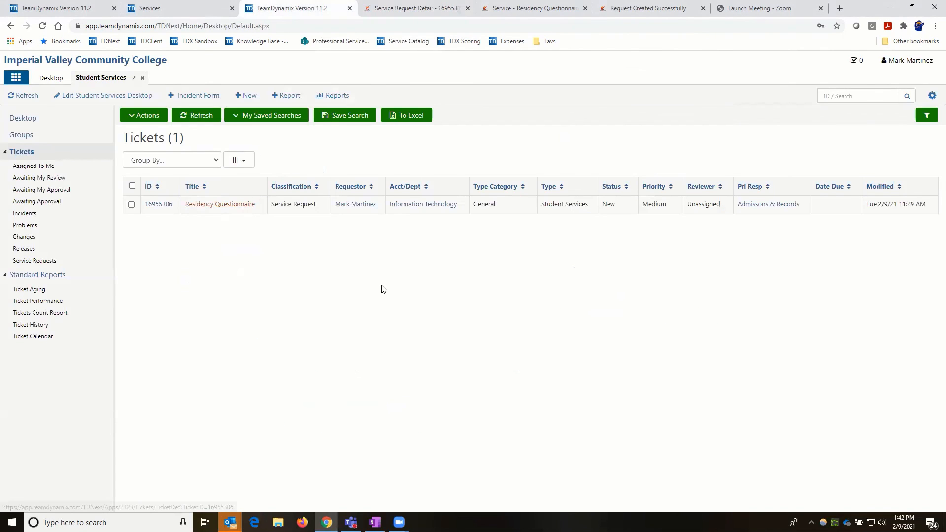
- Check the private comment's notification e-mail in Outlook, then close it
{"action": "left_click", "coordinate": [324, 274]}
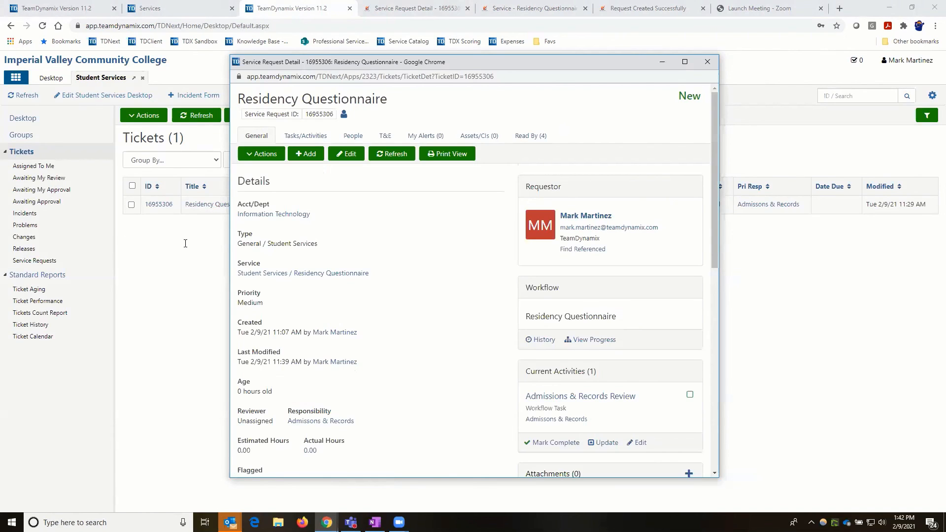
{"action": "key", "text": "alt+Tab"}
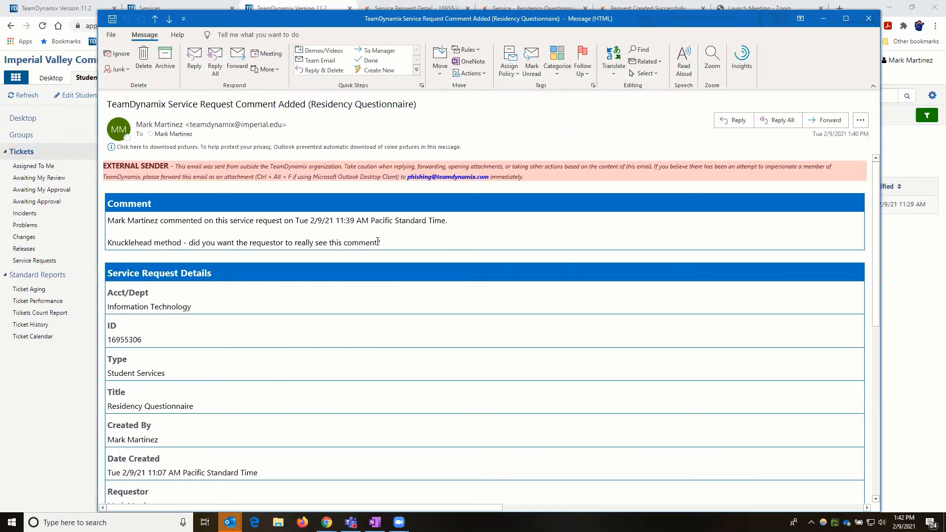
{"action": "triple_click", "coordinate": [386, 242]}
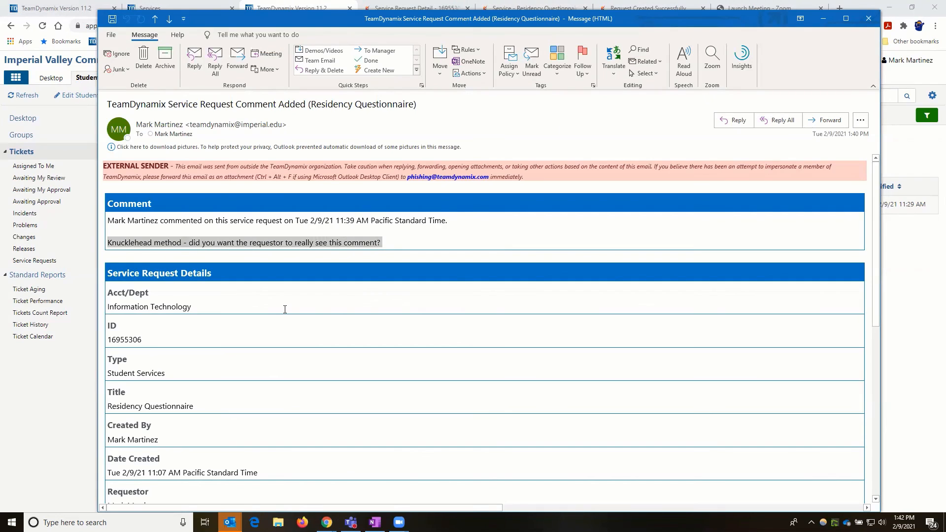
{"action": "scroll", "coordinate": [285, 309], "scroll_direction": "down", "scroll_amount": 4}
{"action": "scroll", "coordinate": [838, 112], "scroll_direction": "up", "scroll_amount": 3}
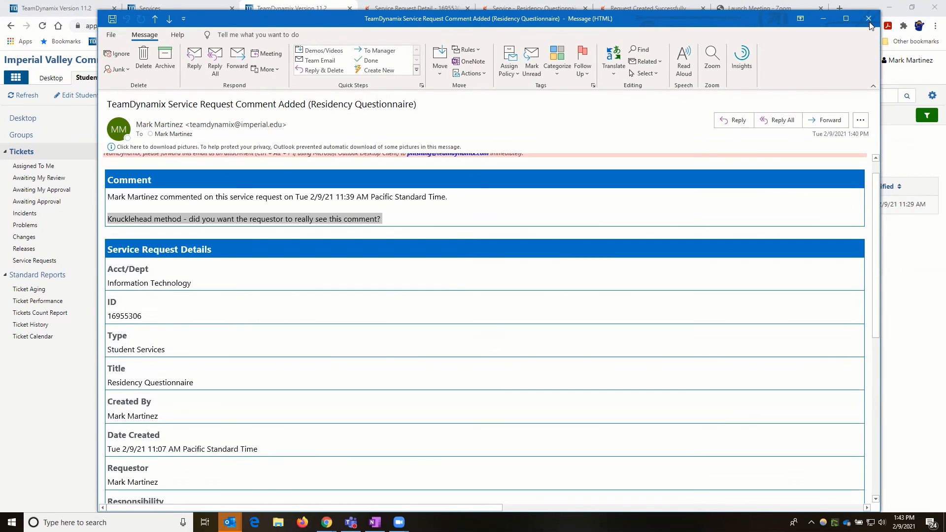
{"action": "left_click", "coordinate": [869, 20]}
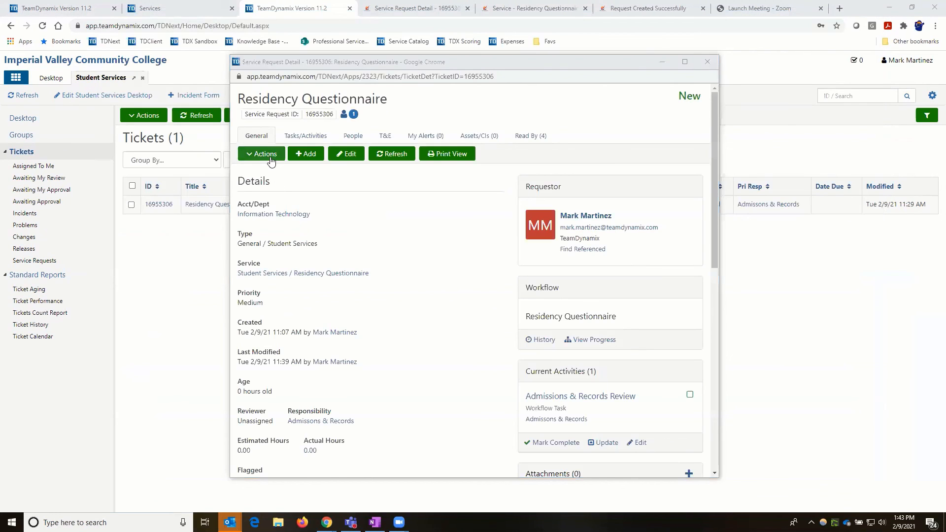
- Start an Update on the ticket and check its viewers, then close the form and detail without saving
{"action": "left_click", "coordinate": [266, 154]}
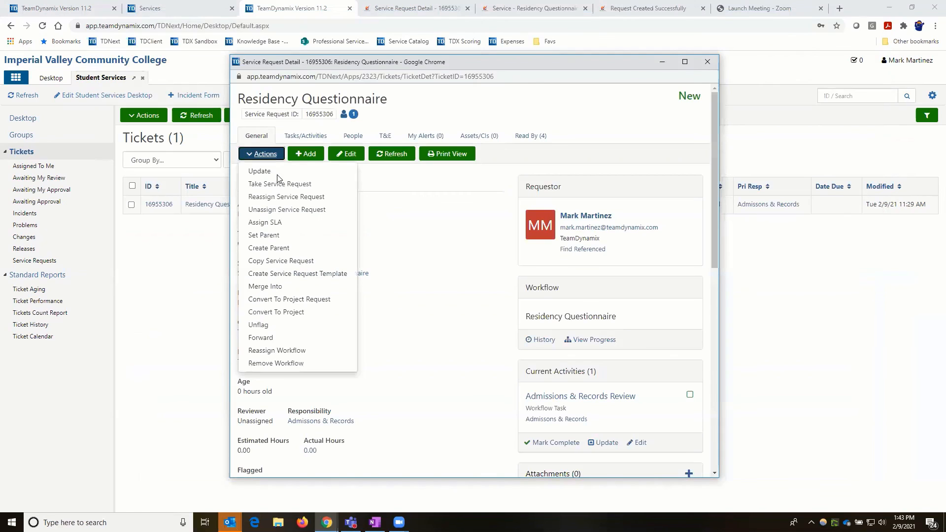
{"action": "left_click", "coordinate": [277, 172]}
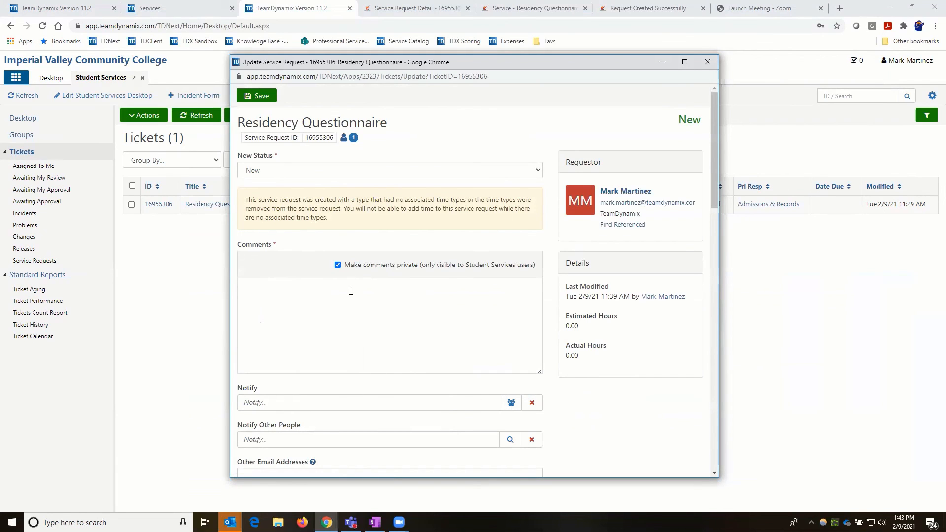
{"action": "left_click", "coordinate": [354, 140]}
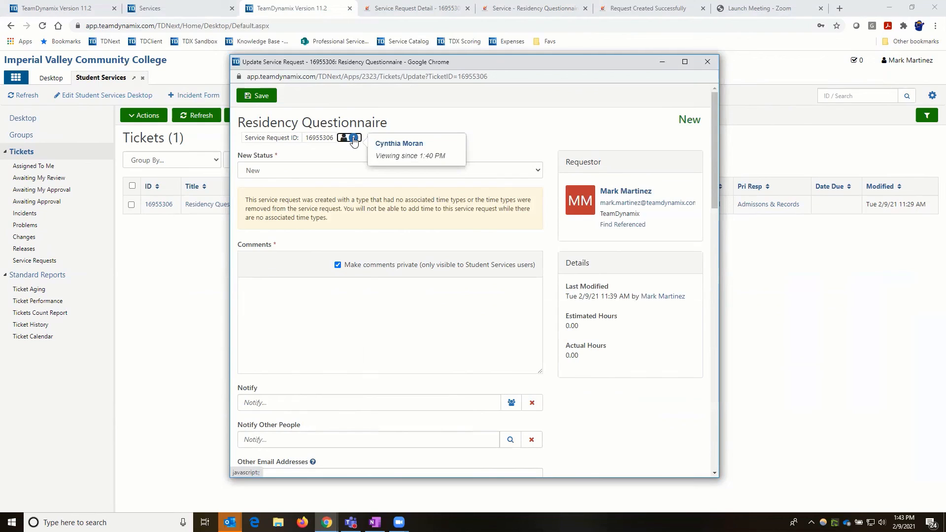
{"action": "left_click", "coordinate": [338, 183]}
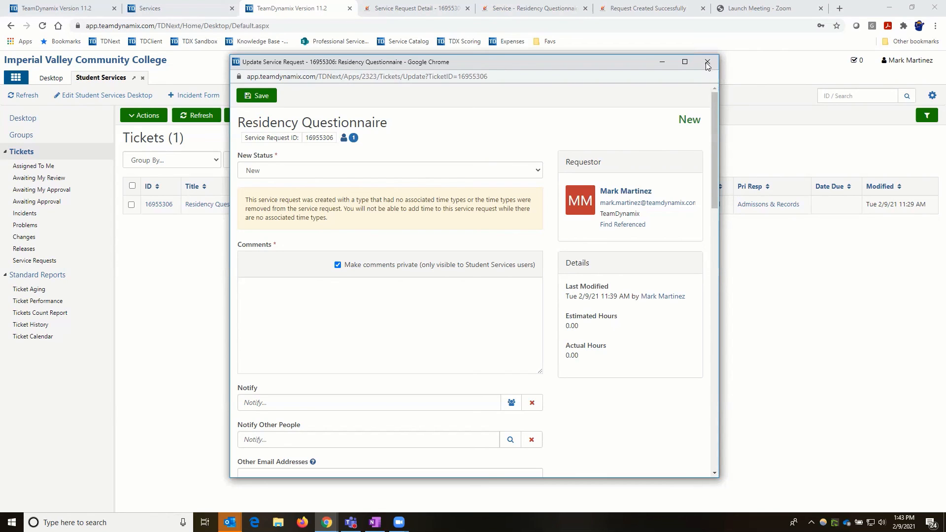
{"action": "left_click", "coordinate": [706, 63]}
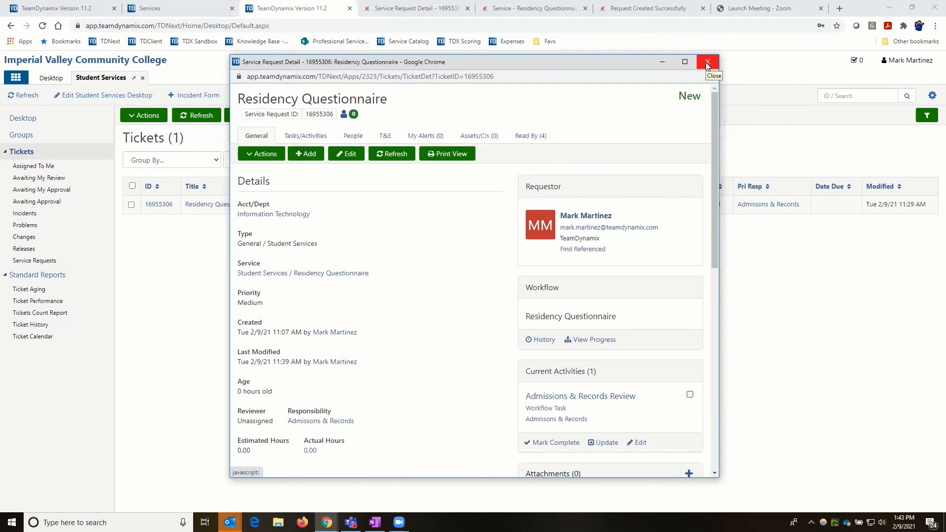
{"action": "left_click", "coordinate": [708, 63]}
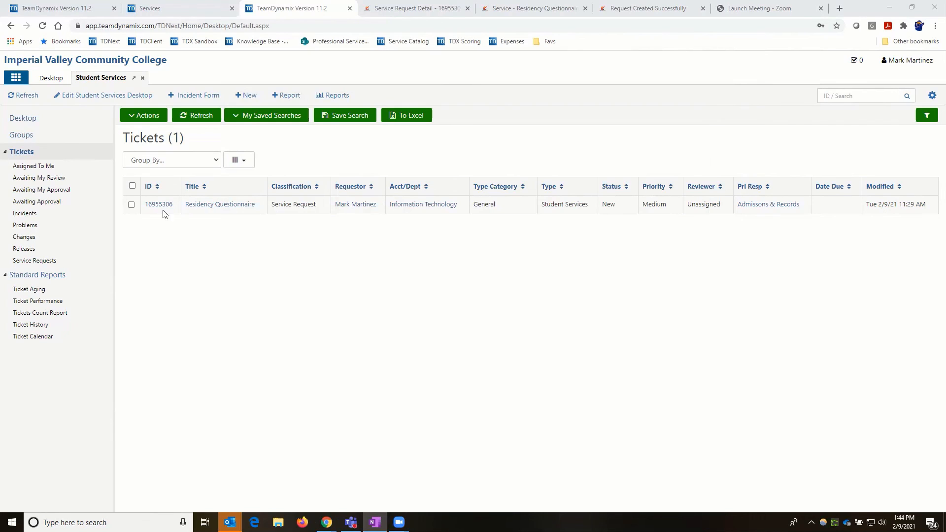
- Open the Student Services application's Residency Questionnaire form in the TDAdmin form builder
{"action": "left_click", "coordinate": [177, 8]}
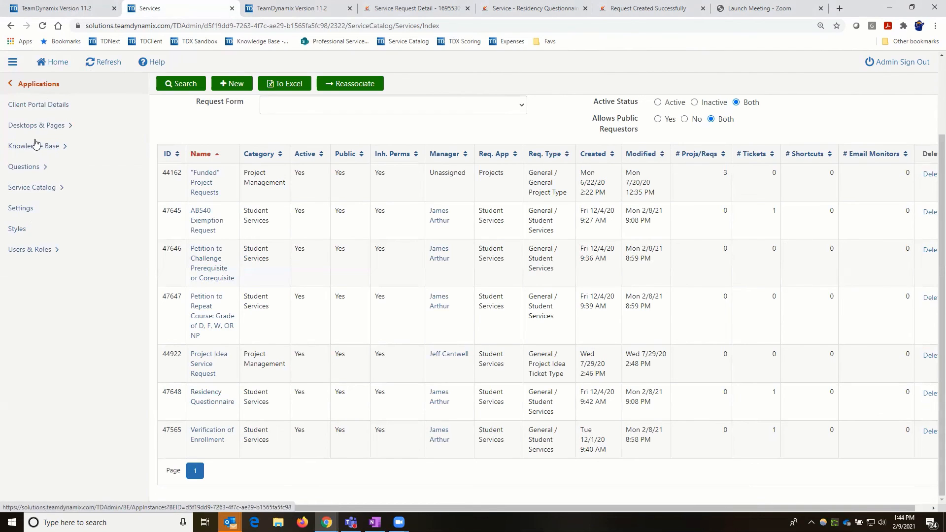
{"action": "left_click", "coordinate": [27, 92]}
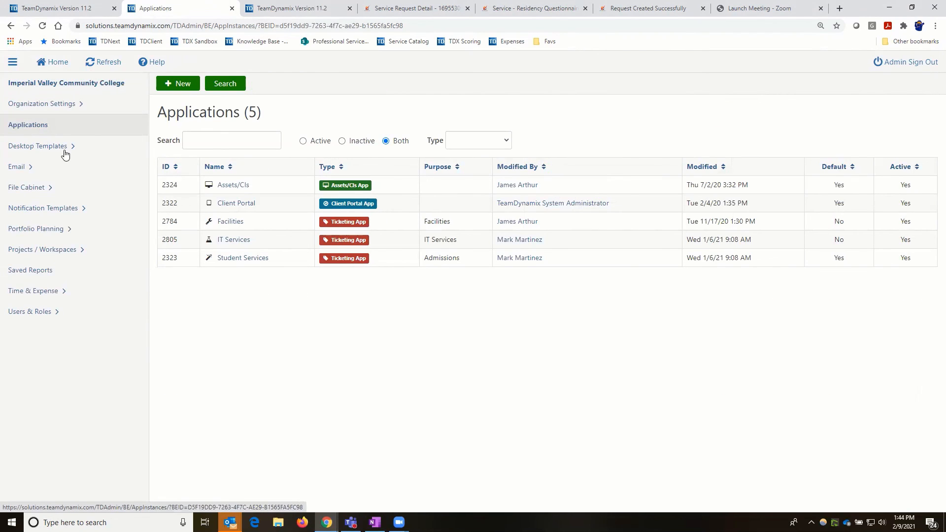
{"action": "left_click", "coordinate": [27, 124]}
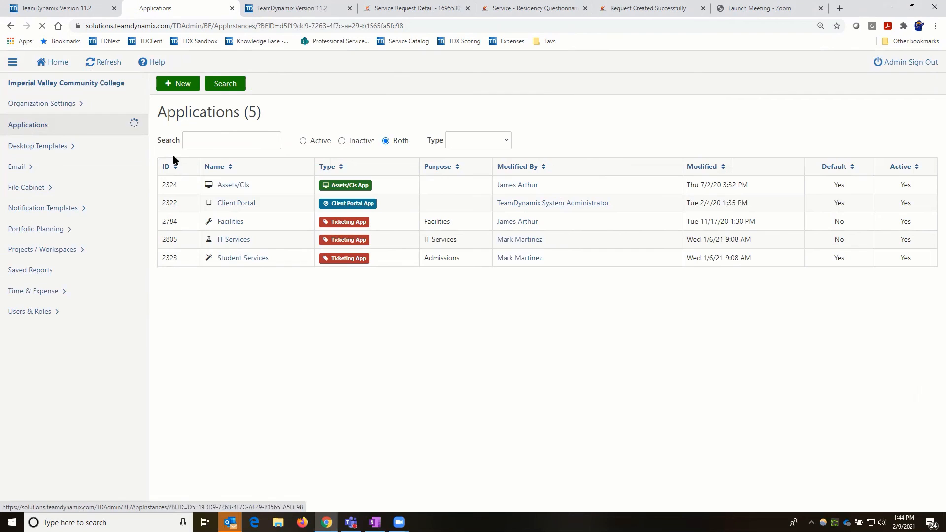
{"action": "left_click", "coordinate": [236, 260]}
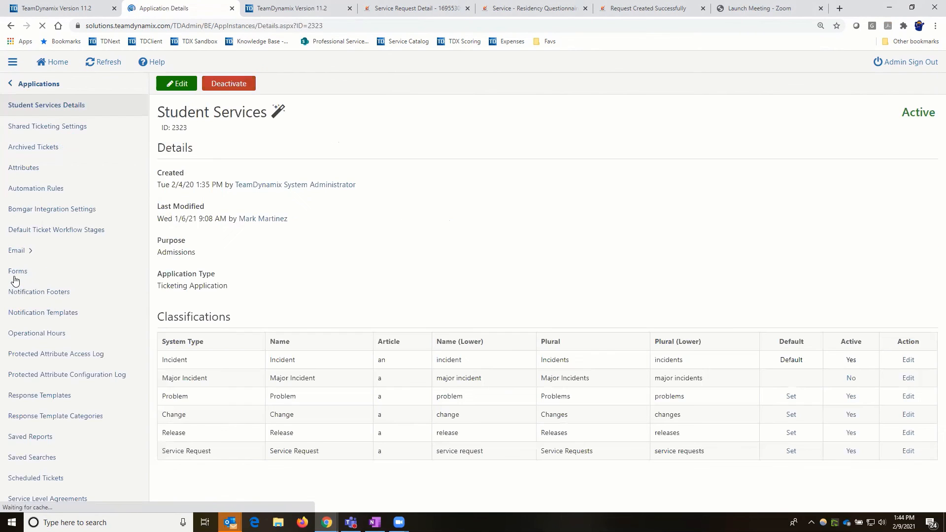
{"action": "left_click", "coordinate": [15, 276]}
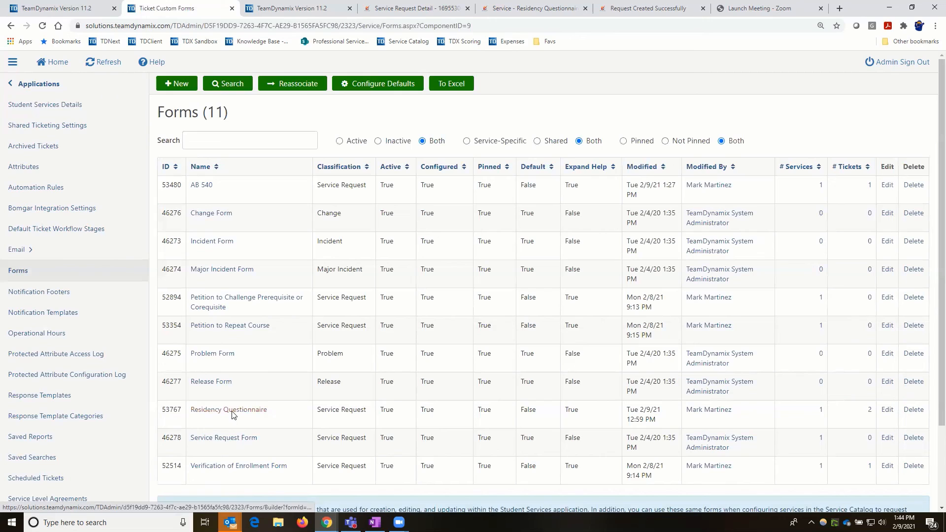
{"action": "left_click", "coordinate": [232, 411]}
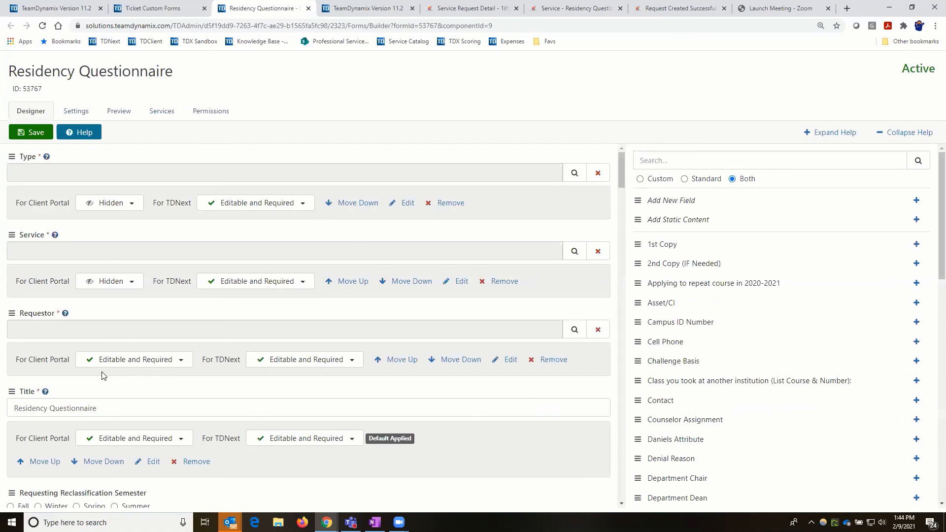
- Make Requesting Year, Reclassification Semester, Student ID# G00 and Birthplace Editable and Required on the portal; save
{"action": "scroll", "coordinate": [90, 371], "scroll_direction": "down", "scroll_amount": 4}
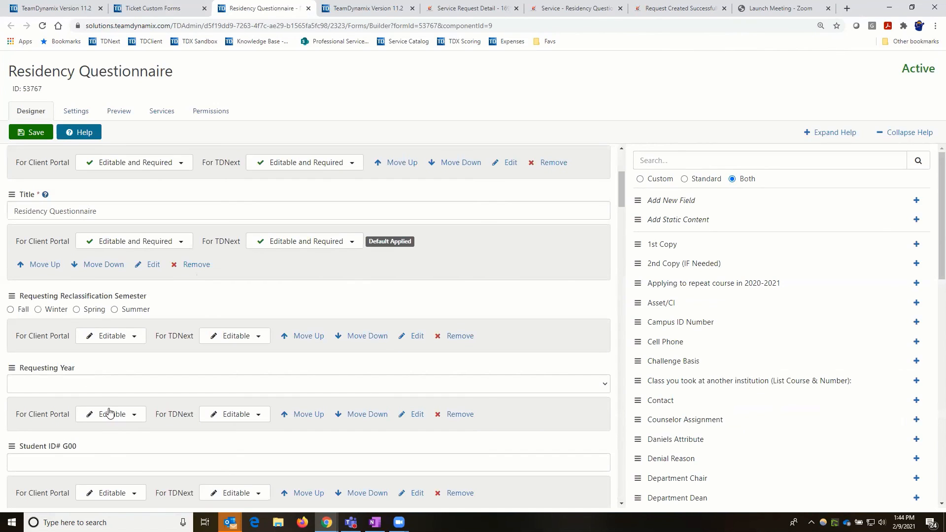
{"action": "left_click", "coordinate": [136, 420]}
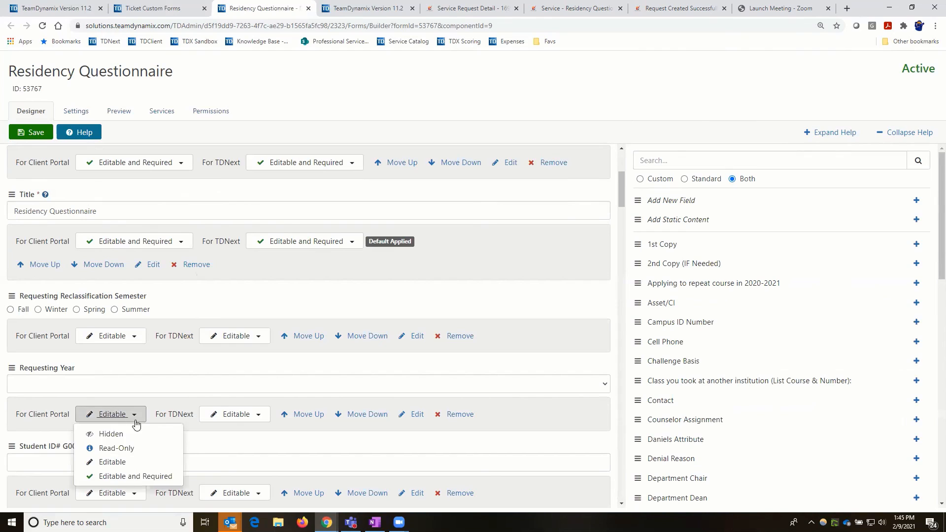
{"action": "left_click", "coordinate": [121, 477]}
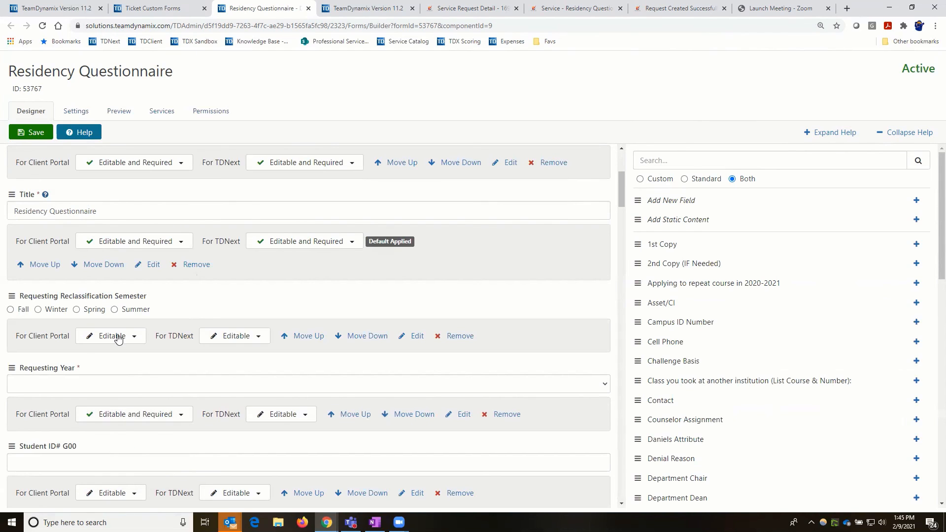
{"action": "left_click", "coordinate": [137, 337]}
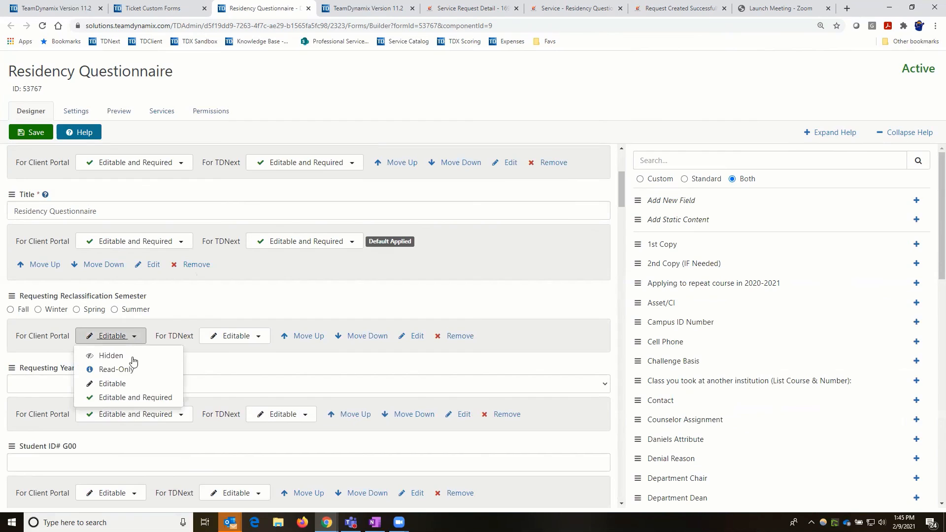
{"action": "left_click", "coordinate": [134, 396]}
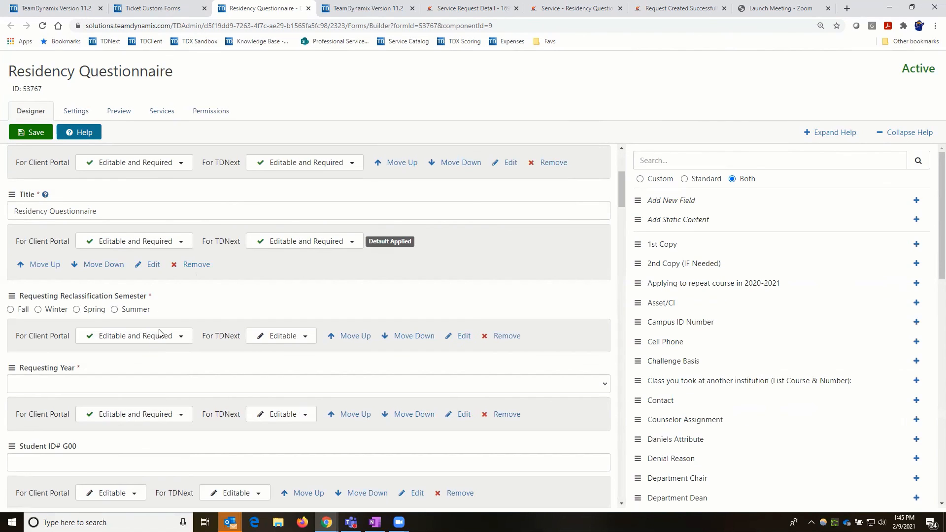
{"action": "scroll", "coordinate": [163, 374], "scroll_direction": "down", "scroll_amount": 1}
{"action": "scroll", "coordinate": [137, 351], "scroll_direction": "down", "scroll_amount": 1}
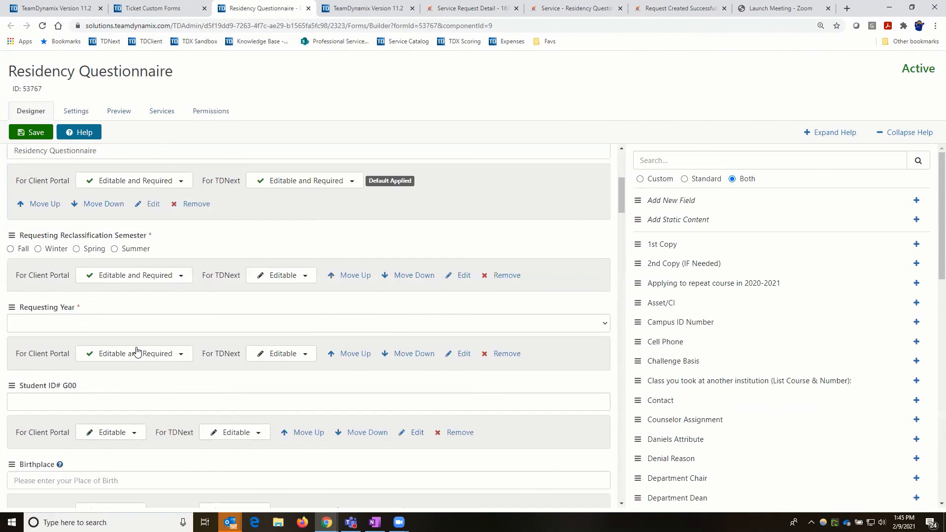
{"action": "scroll", "coordinate": [136, 373], "scroll_direction": "down", "scroll_amount": 2}
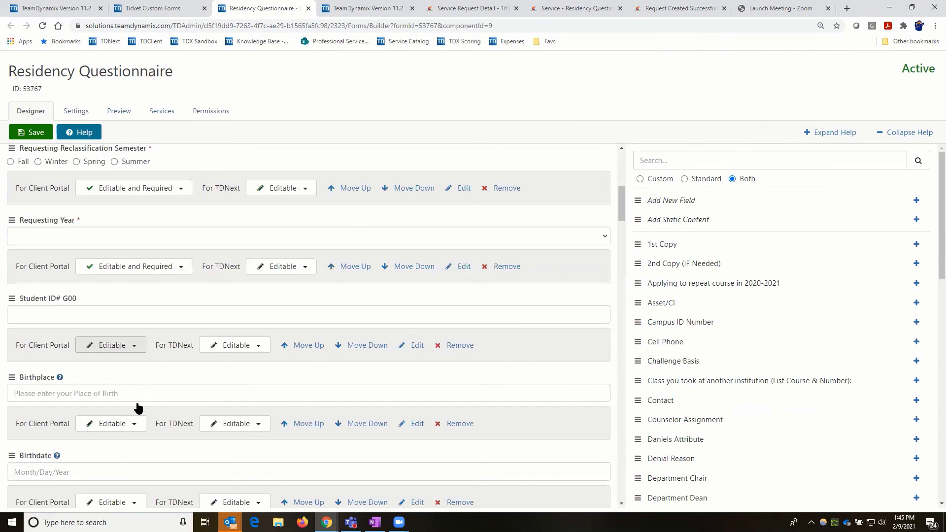
{"action": "left_click", "coordinate": [135, 346]}
{"action": "left_click", "coordinate": [139, 409]}
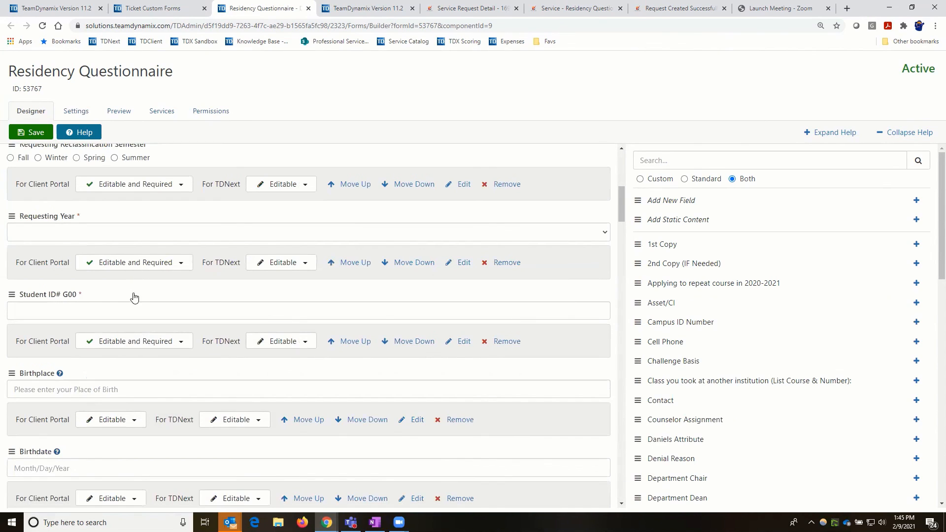
{"action": "scroll", "coordinate": [131, 296], "scroll_direction": "down", "scroll_amount": 3}
{"action": "left_click", "coordinate": [132, 276]}
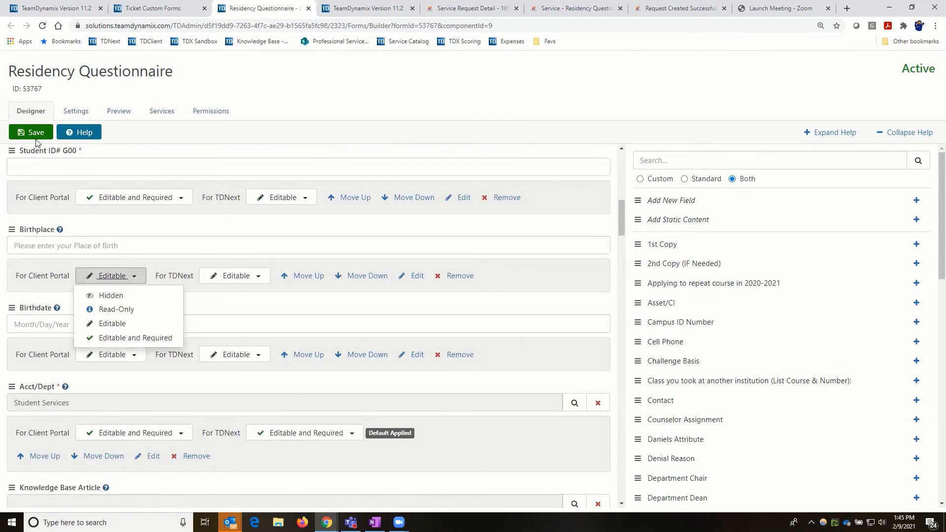
{"action": "left_click", "coordinate": [135, 336]}
{"action": "left_click", "coordinate": [34, 136]}
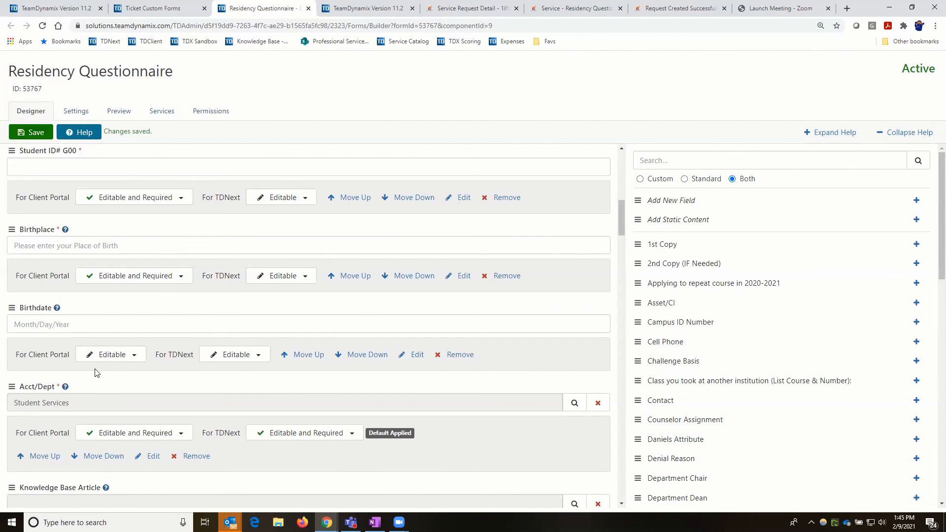
- Set the form's Acct/Dept to Admissions and Records and save
{"action": "scroll", "coordinate": [74, 320], "scroll_direction": "down", "scroll_amount": 1}
{"action": "scroll", "coordinate": [70, 305], "scroll_direction": "down", "scroll_amount": 1}
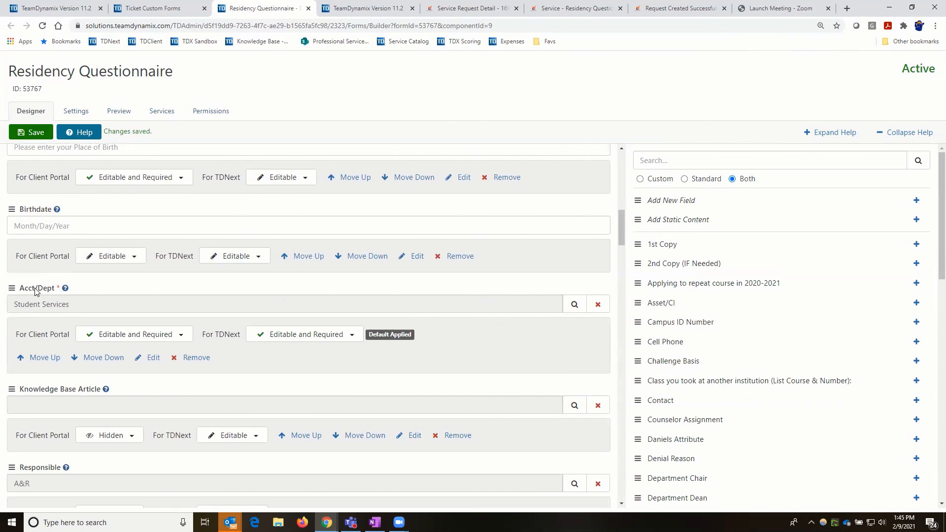
{"action": "left_click", "coordinate": [64, 288]}
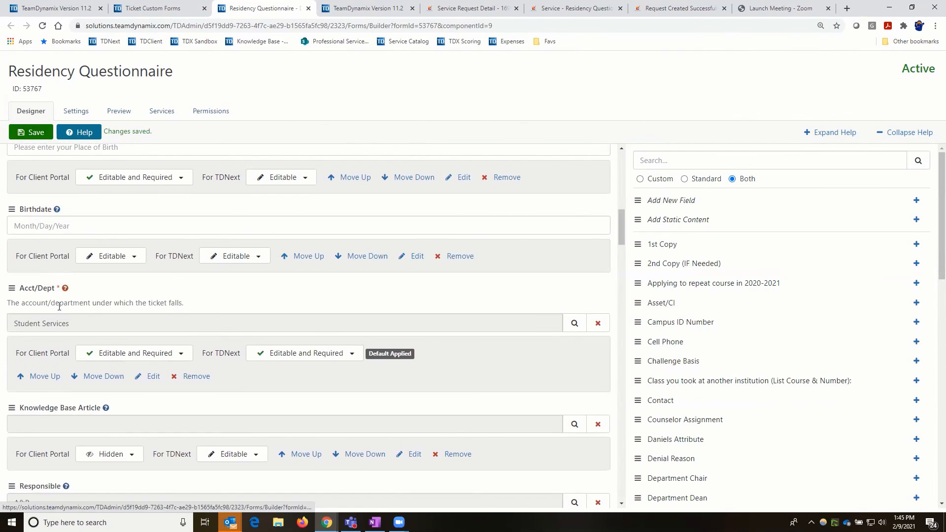
{"action": "left_click", "coordinate": [575, 324]}
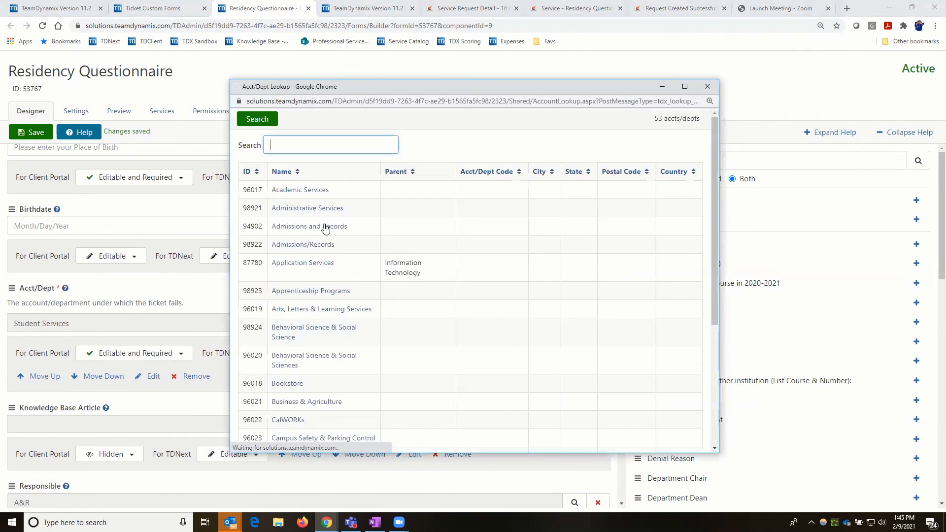
{"action": "left_click", "coordinate": [325, 229]}
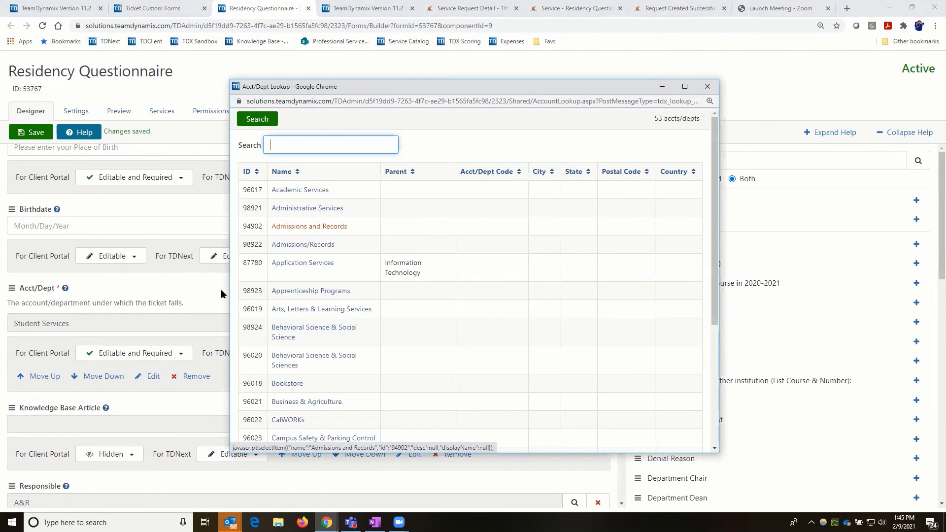
{"action": "left_click", "coordinate": [34, 133]}
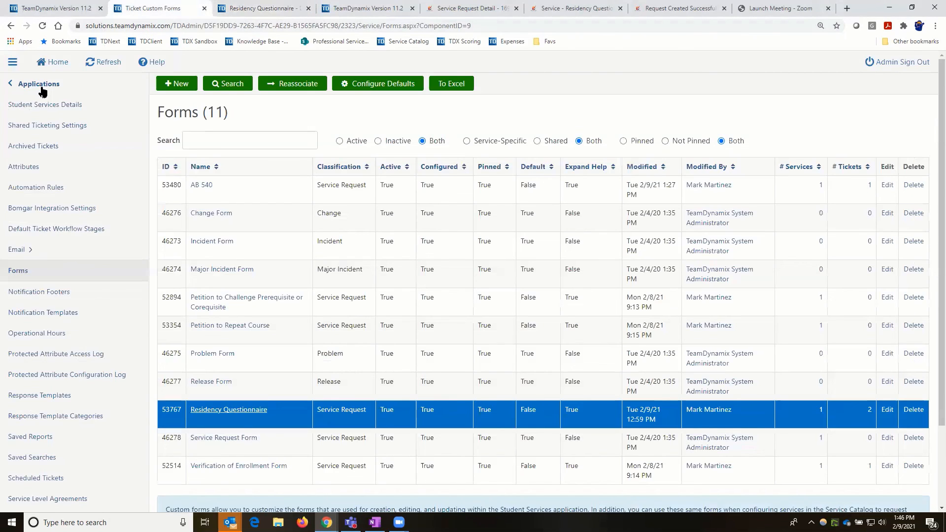
- Open the Organization Settings Accounts/Departments list showing 53 accounts
{"action": "left_click", "coordinate": [42, 86]}
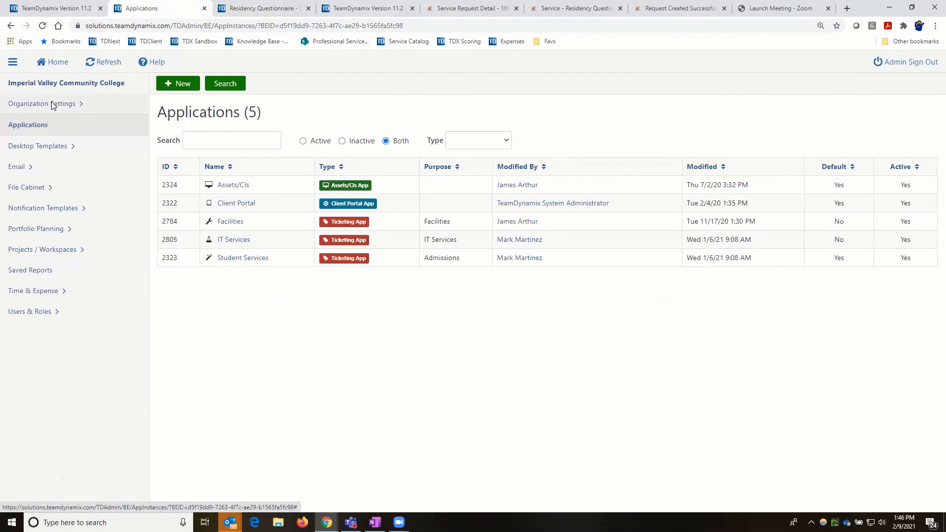
{"action": "left_click", "coordinate": [53, 104]}
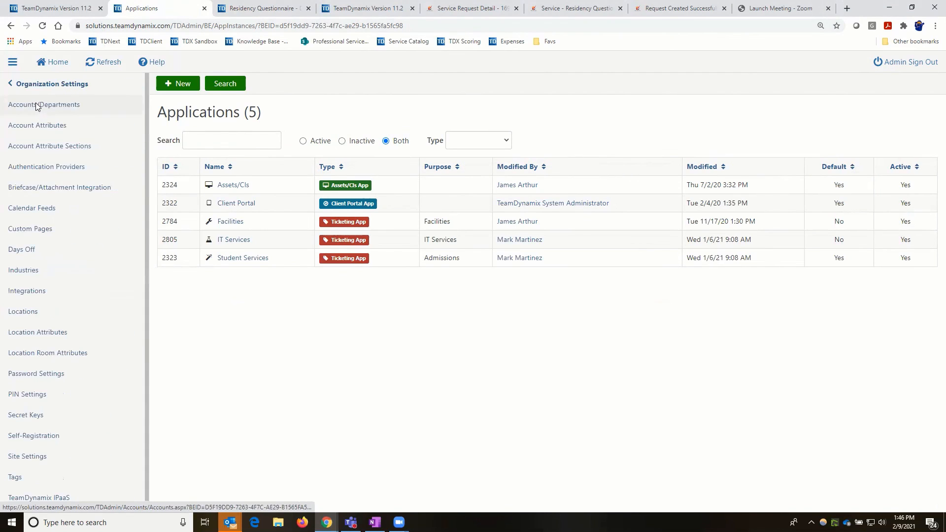
{"action": "left_click", "coordinate": [35, 104]}
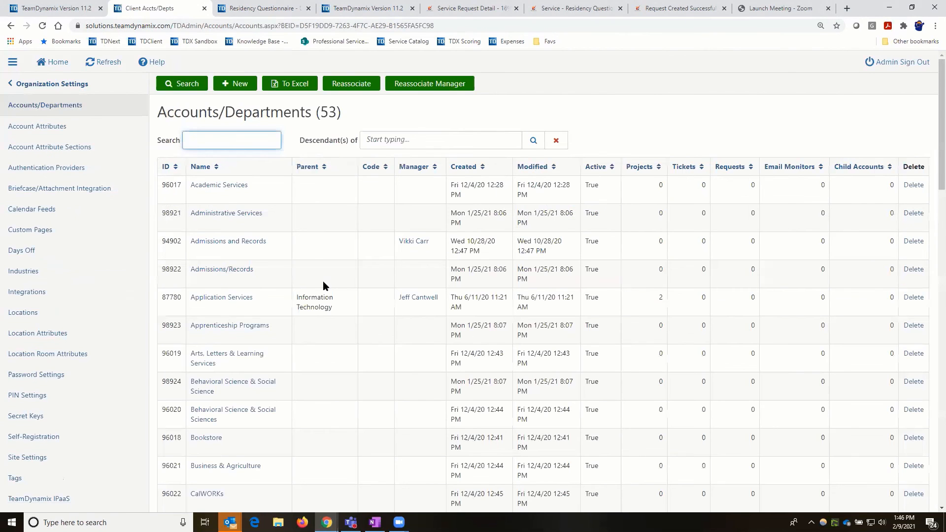
{"action": "left_click", "coordinate": [323, 282]}
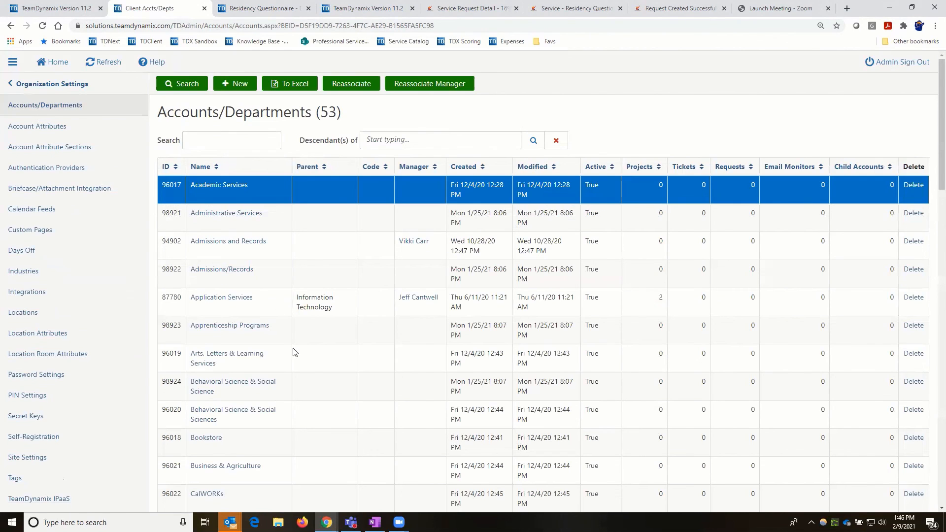
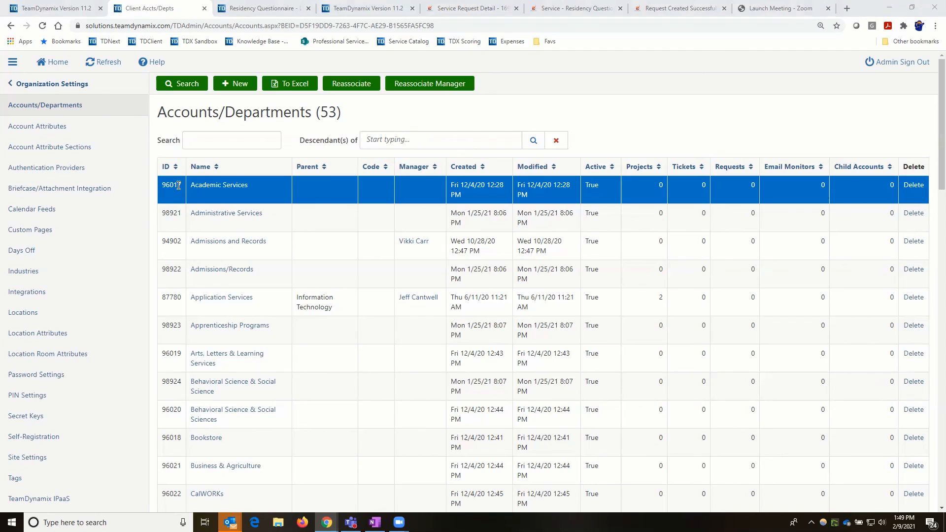
- Return to the Student Services tickets desktop and open the Residency Questionnaire ticket's details
{"action": "left_click", "coordinate": [371, 14]}
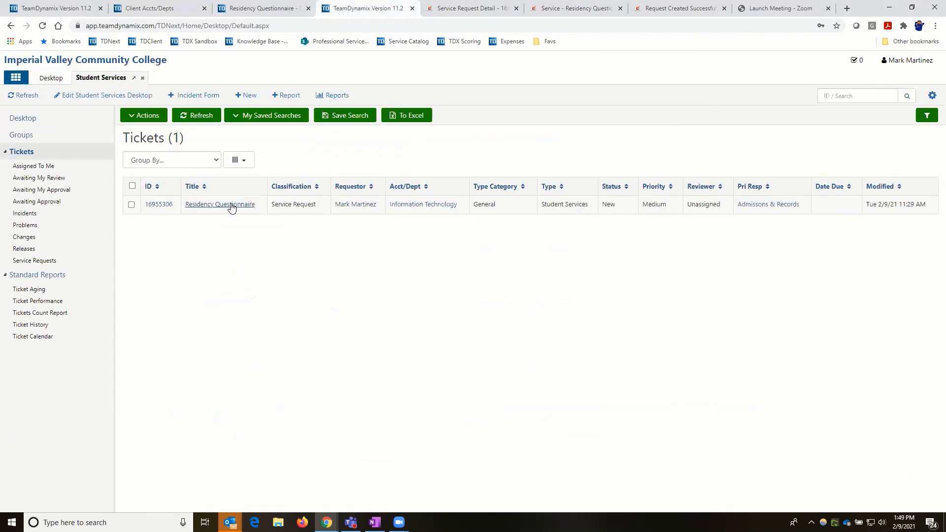
{"action": "left_click", "coordinate": [232, 206]}
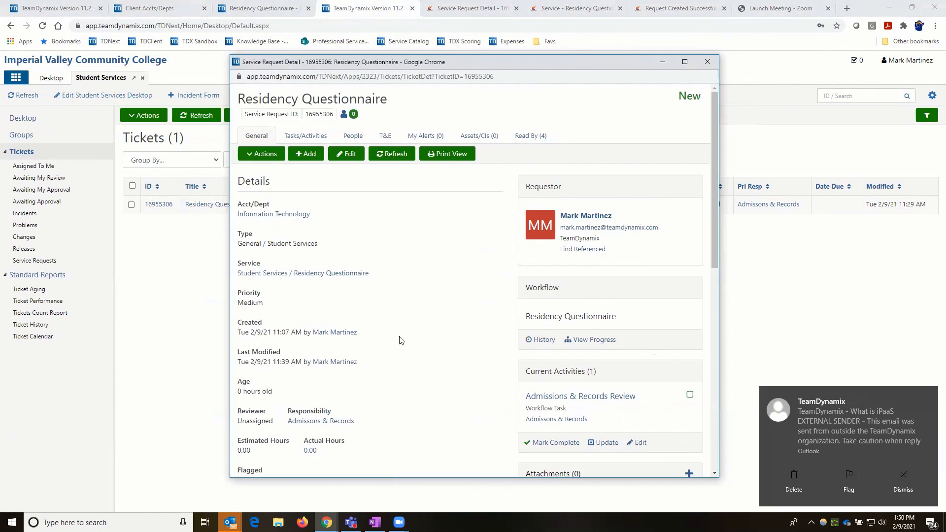
{"action": "scroll", "coordinate": [403, 313], "scroll_direction": "down", "scroll_amount": 1}
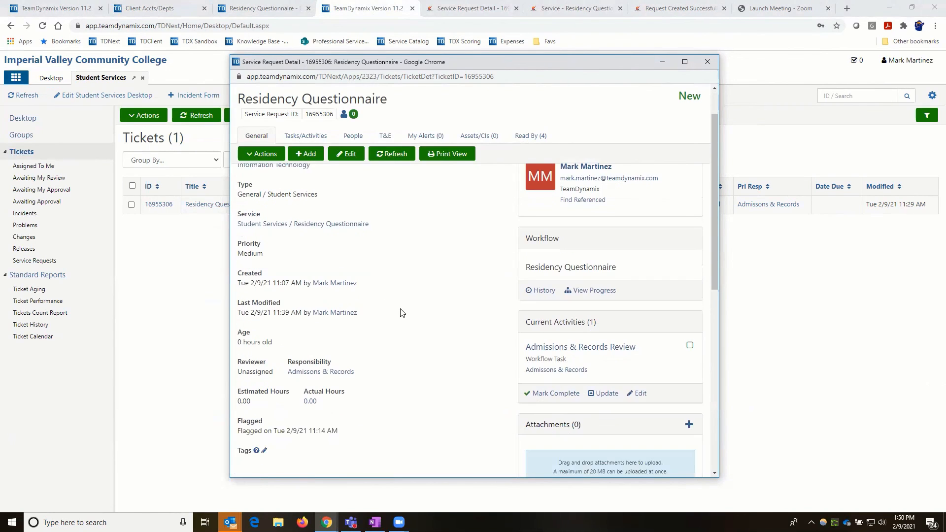
{"action": "scroll", "coordinate": [402, 312], "scroll_direction": "up", "scroll_amount": 1}
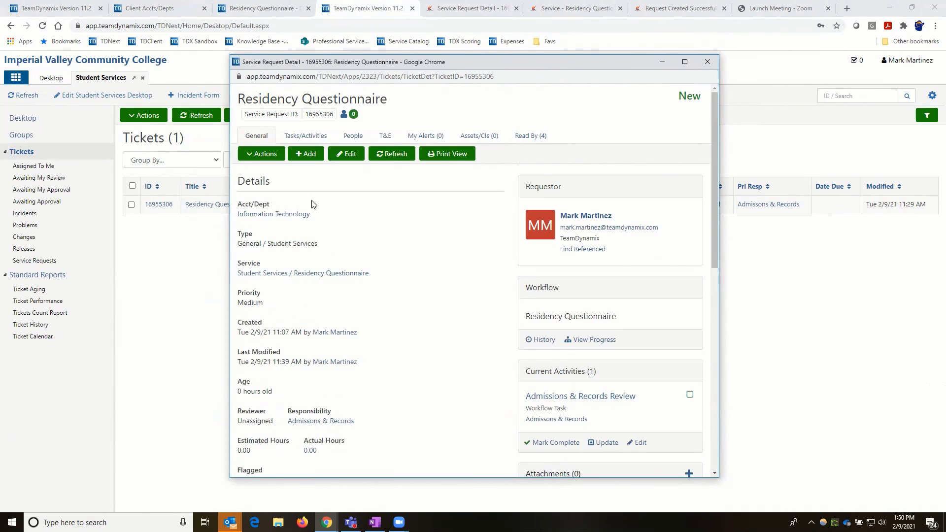
{"action": "scroll", "coordinate": [386, 259], "scroll_direction": "down", "scroll_amount": 3}
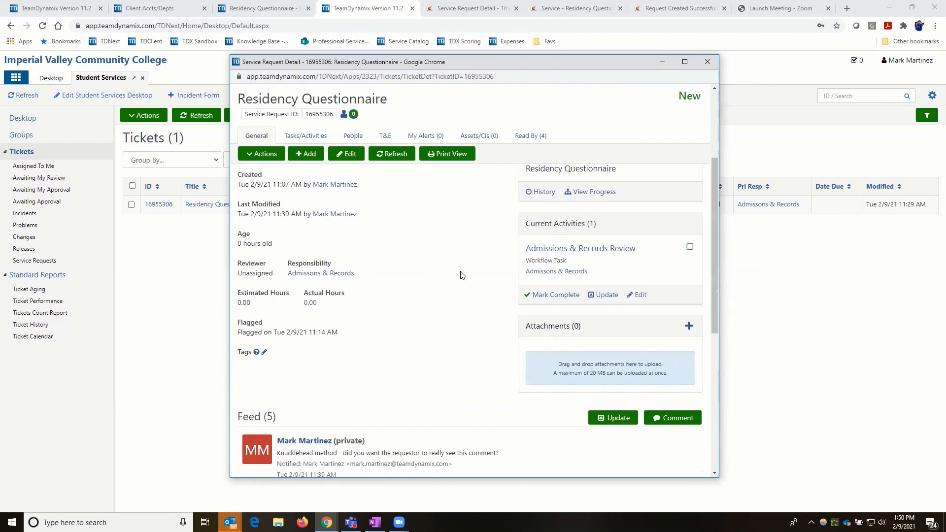
{"action": "scroll", "coordinate": [463, 275], "scroll_direction": "up", "scroll_amount": 3}
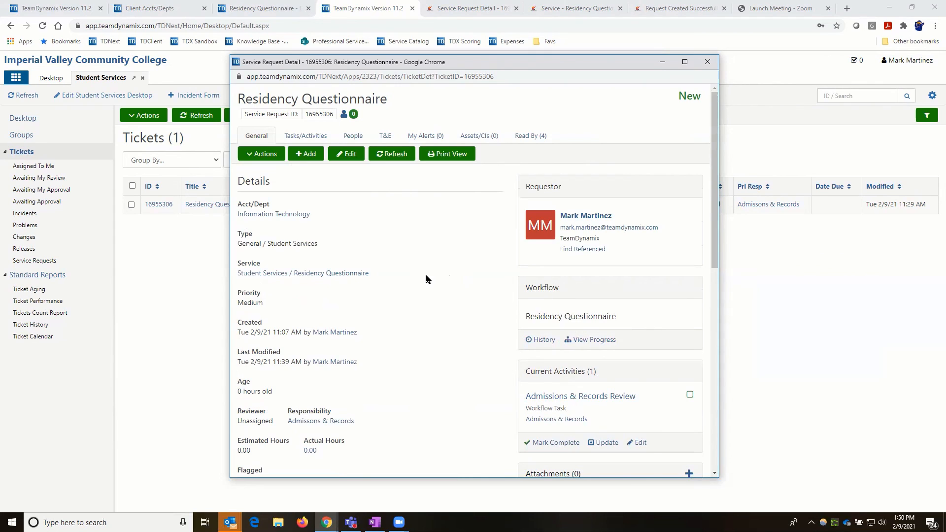
{"action": "scroll", "coordinate": [427, 279], "scroll_direction": "down", "scroll_amount": 1}
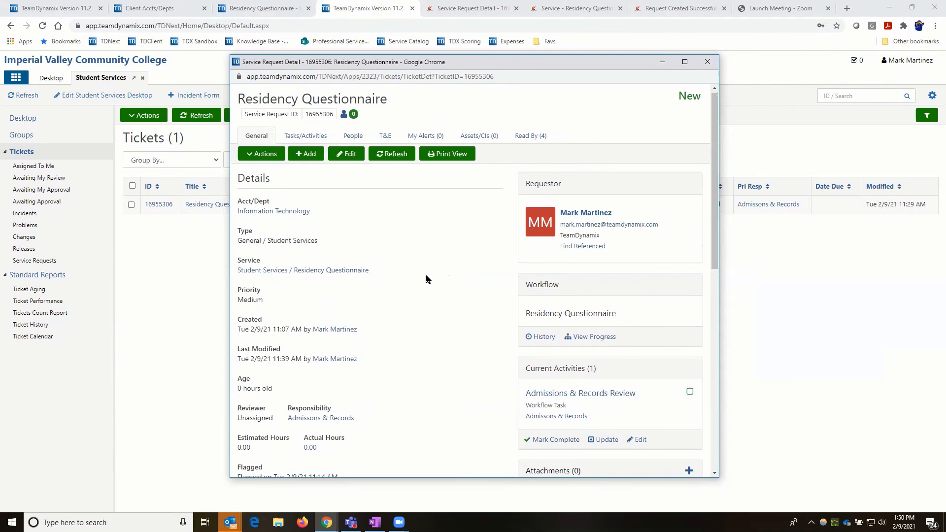
{"action": "scroll", "coordinate": [427, 279], "scroll_direction": "down", "scroll_amount": 3}
{"action": "scroll", "coordinate": [427, 279], "scroll_direction": "up", "scroll_amount": 3}
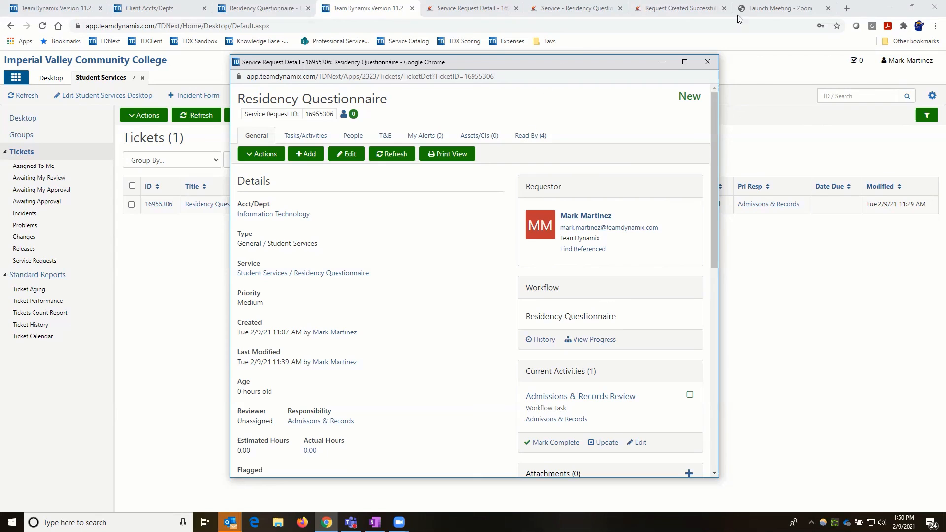
{"action": "left_click", "coordinate": [848, 9]}
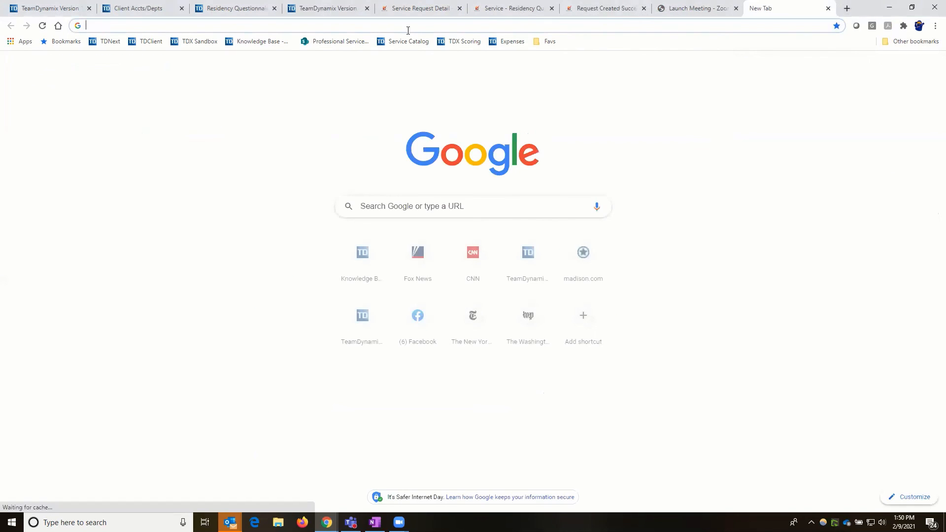
- From the Knowledge Base bookmark, search the client portal for 'training guides'
{"action": "left_click", "coordinate": [261, 44]}
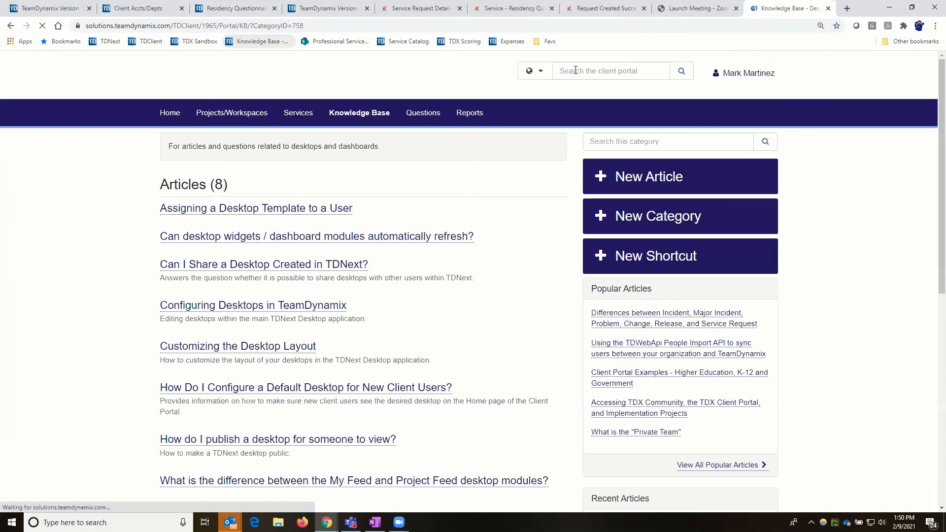
{"action": "left_click", "coordinate": [576, 70]}
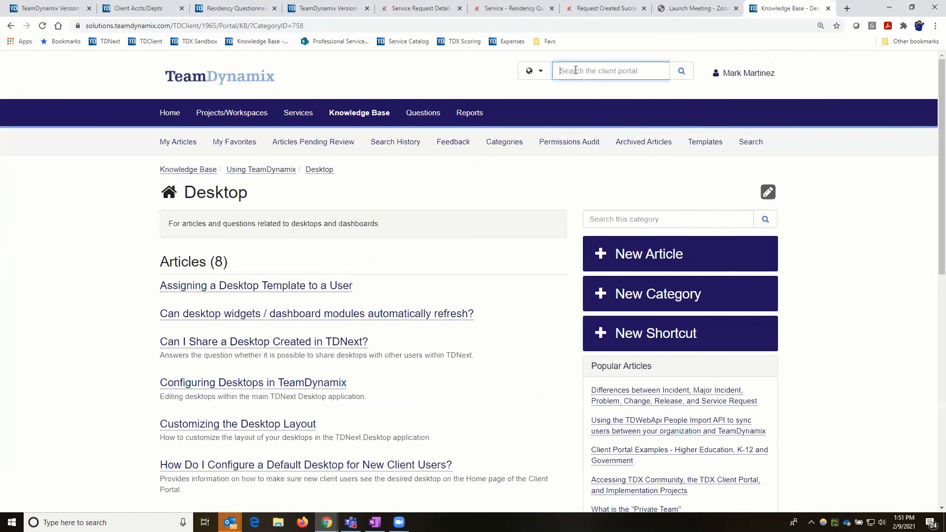
{"action": "type", "text": "training guides"}
{"action": "key", "text": "Return"}
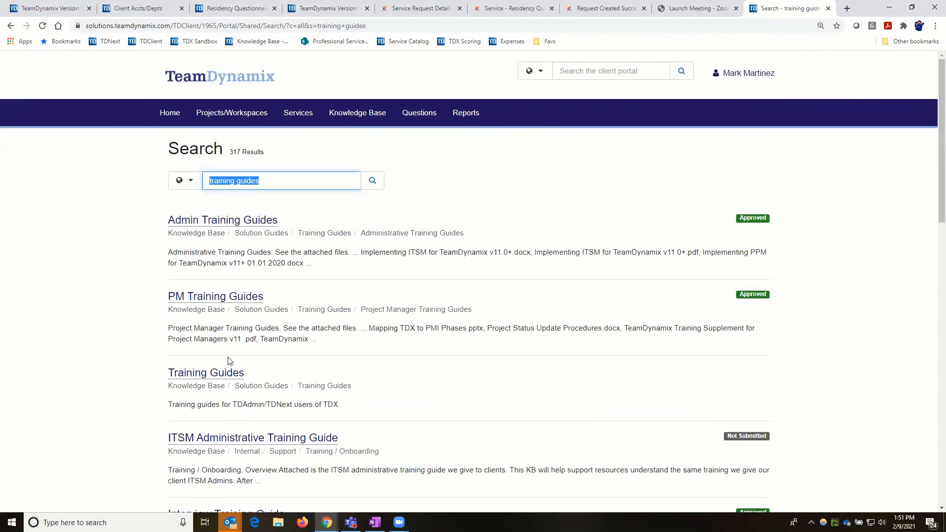
- Go through Training Guides > Technician Training Guide to the Technician Handbook article and download its .docx attachment
{"action": "left_click", "coordinate": [222, 378]}
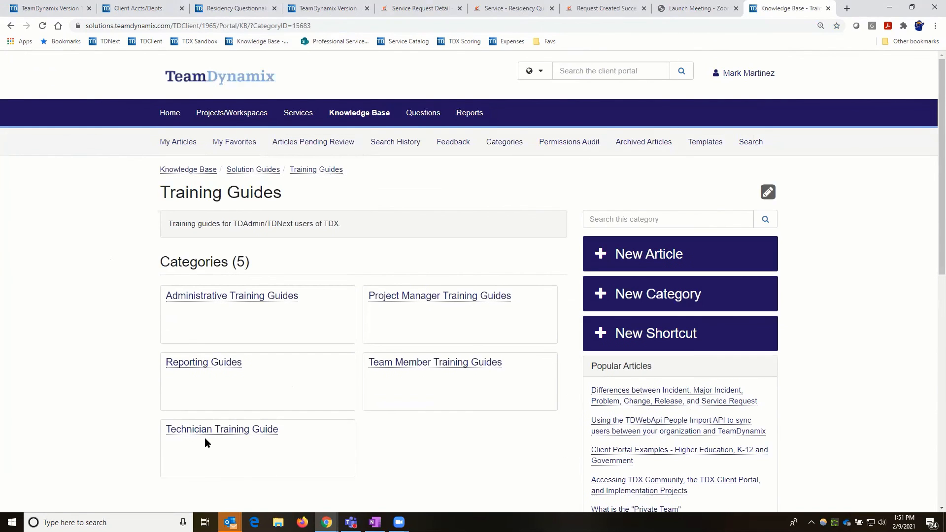
{"action": "left_click", "coordinate": [221, 432]}
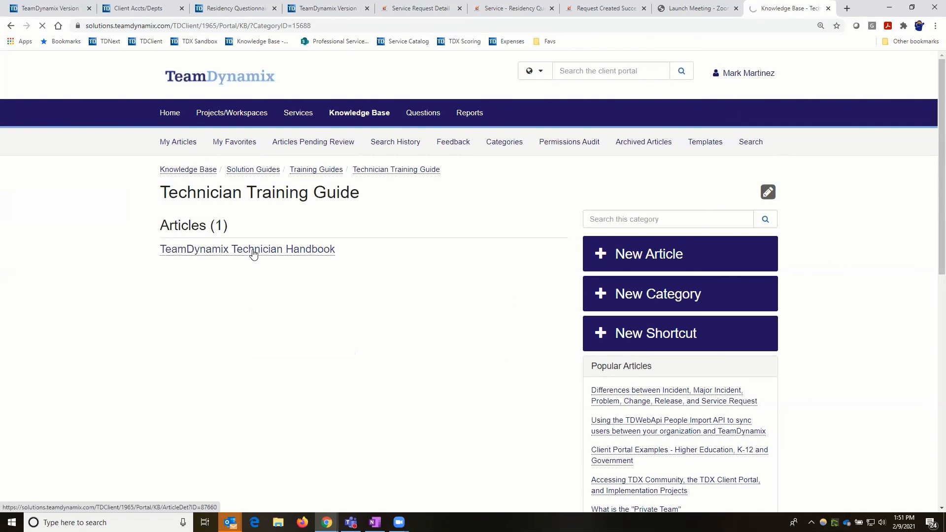
{"action": "left_click", "coordinate": [253, 251]}
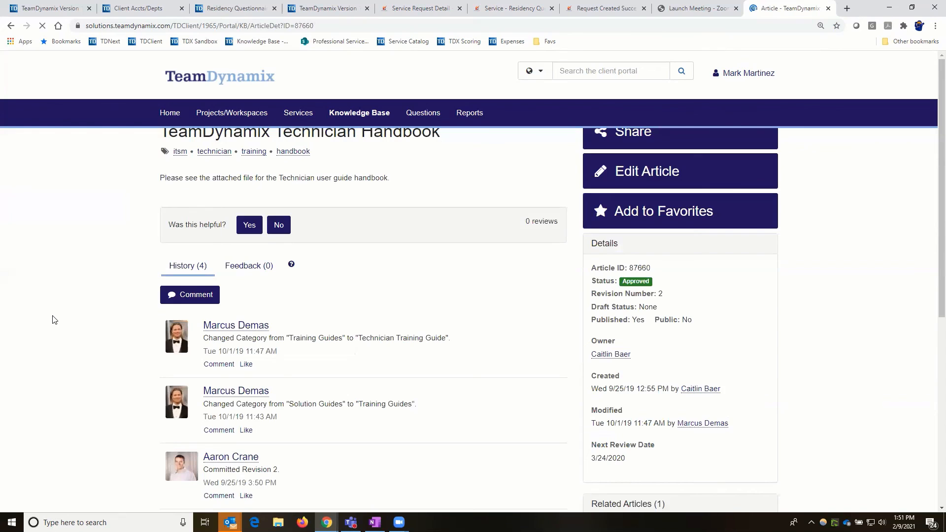
{"action": "scroll", "coordinate": [637, 359], "scroll_direction": "down", "scroll_amount": 5}
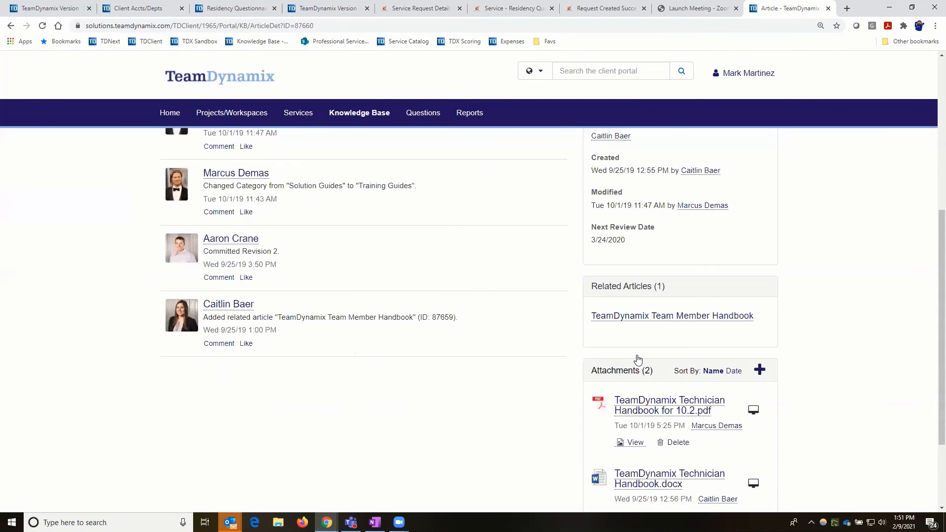
{"action": "scroll", "coordinate": [638, 360], "scroll_direction": "down", "scroll_amount": 3}
{"action": "left_click", "coordinate": [638, 359]}
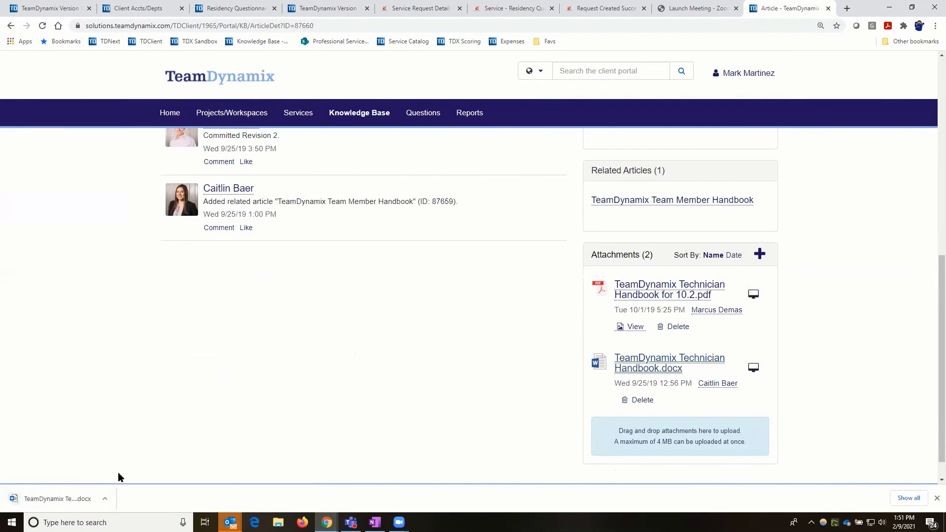
- Open the downloaded handbook in Protected View and read from page 4 to page 22's service catalog table
{"action": "left_click", "coordinate": [90, 498]}
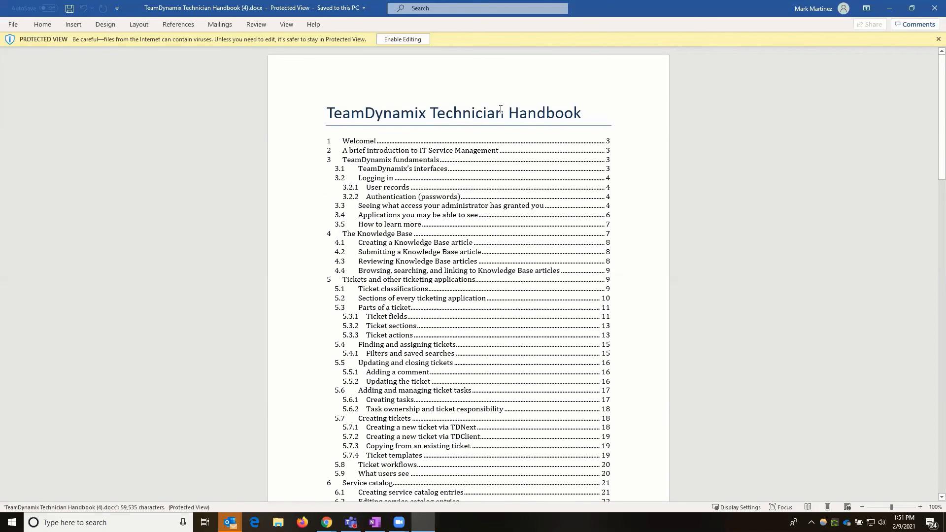
{"action": "scroll", "coordinate": [474, 227], "scroll_direction": "down", "scroll_amount": 3}
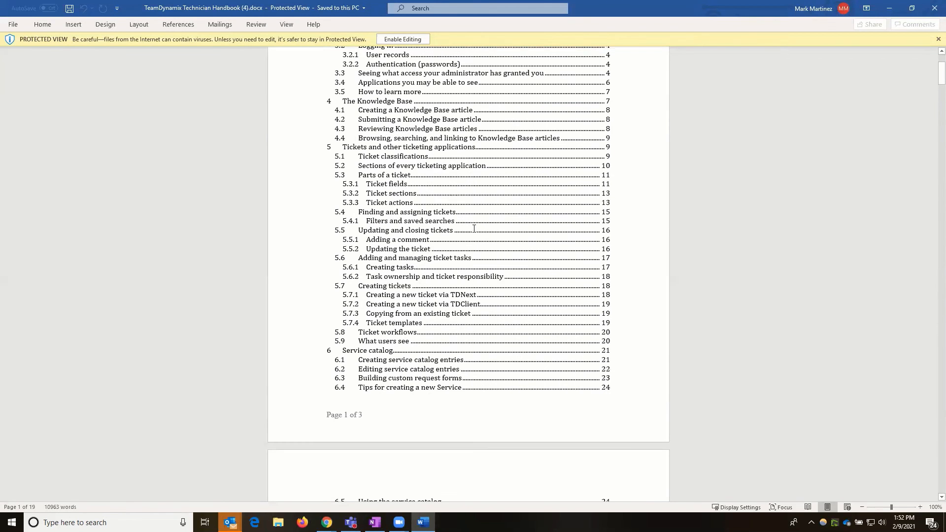
{"action": "scroll", "coordinate": [474, 232], "scroll_direction": "down", "scroll_amount": 12}
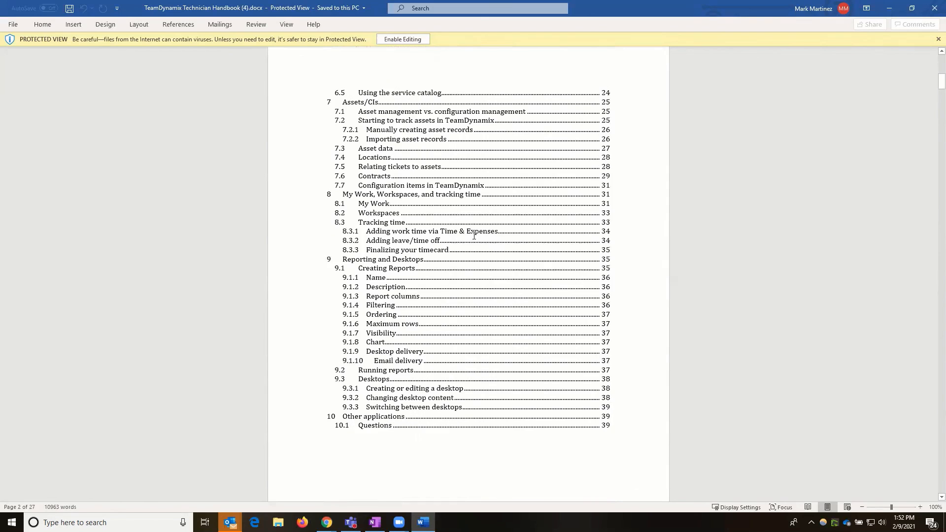
{"action": "scroll", "coordinate": [471, 242], "scroll_direction": "down", "scroll_amount": 3}
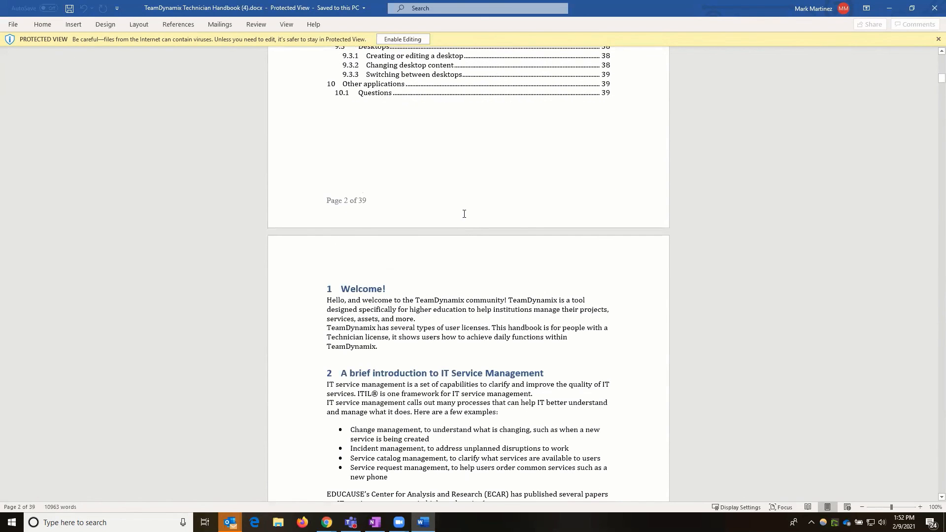
{"action": "scroll", "coordinate": [454, 207], "scroll_direction": "down", "scroll_amount": 3}
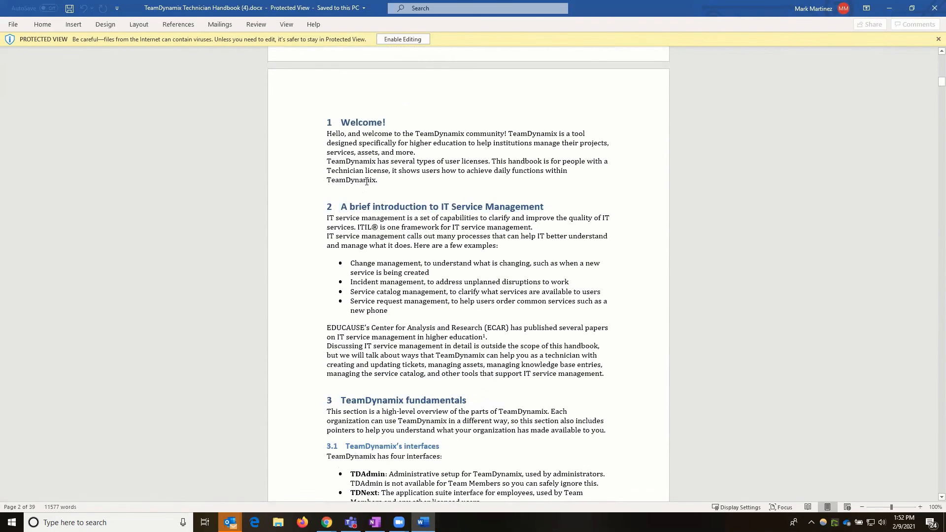
{"action": "scroll", "coordinate": [423, 223], "scroll_direction": "down", "scroll_amount": 1}
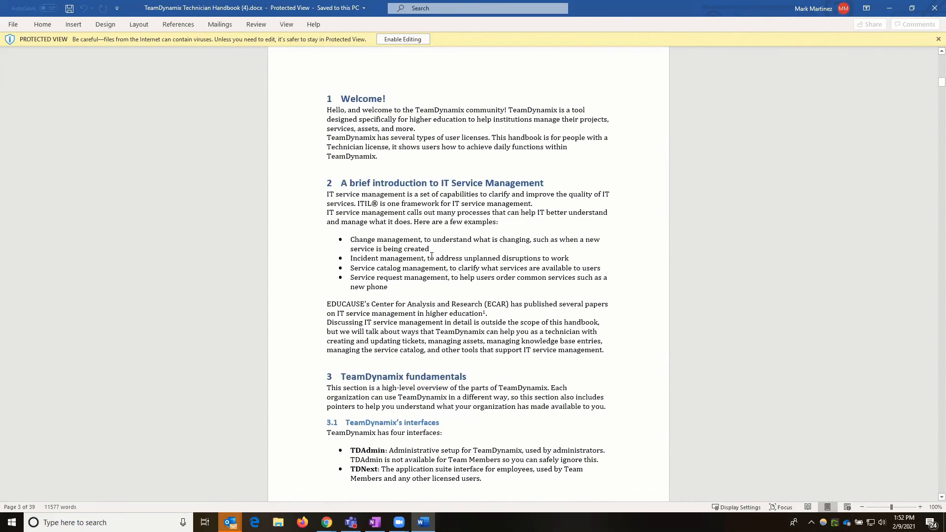
{"action": "scroll", "coordinate": [431, 257], "scroll_direction": "down", "scroll_amount": 8}
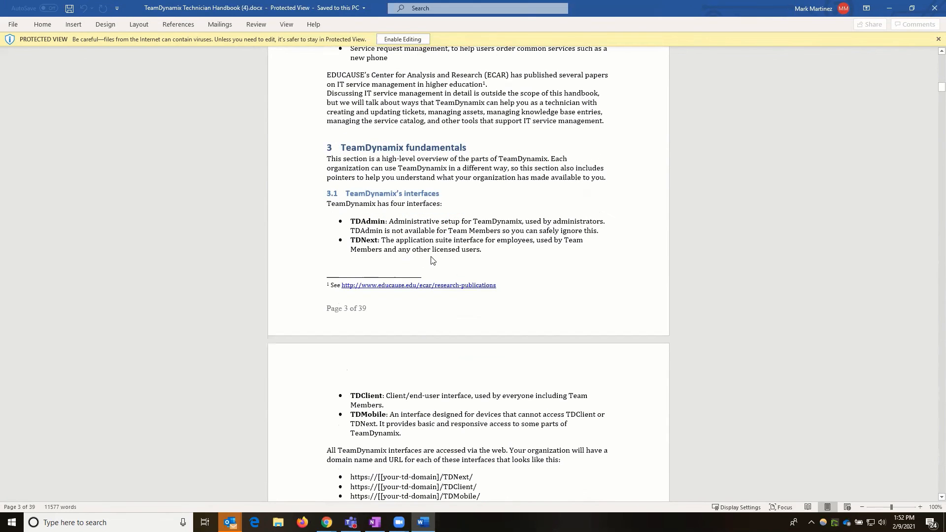
{"action": "scroll", "coordinate": [433, 257], "scroll_direction": "down", "scroll_amount": 5}
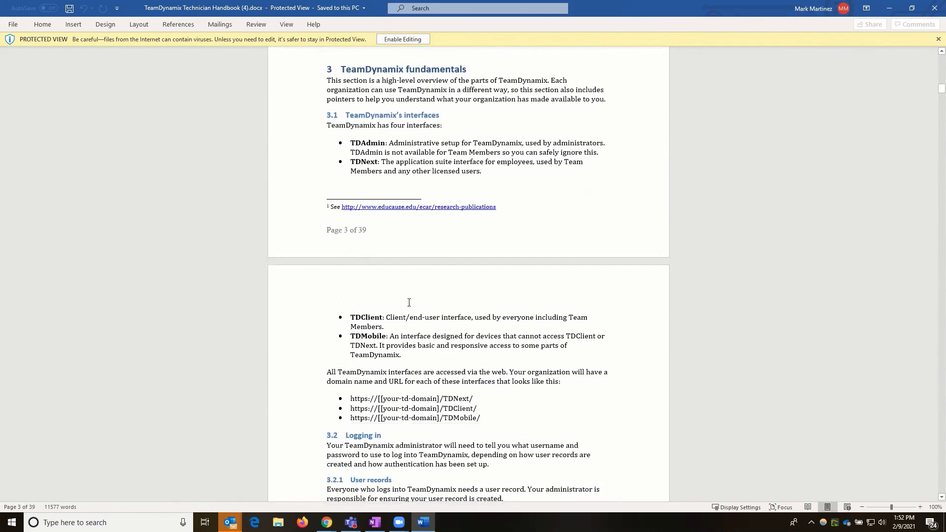
{"action": "scroll", "coordinate": [413, 296], "scroll_direction": "down", "scroll_amount": 1}
{"action": "scroll", "coordinate": [413, 296], "scroll_direction": "down", "scroll_amount": 19}
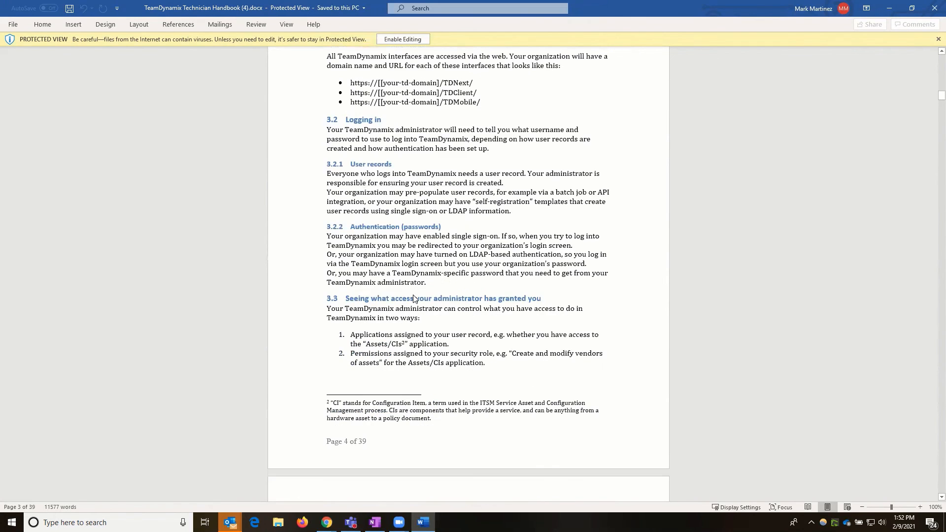
{"action": "scroll", "coordinate": [373, 217], "scroll_direction": "down", "scroll_amount": 7}
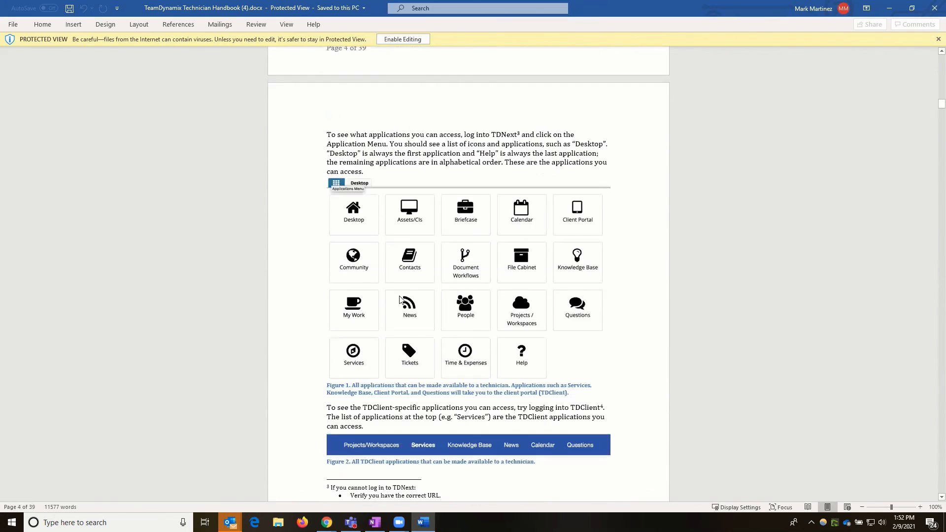
{"action": "scroll", "coordinate": [429, 314], "scroll_direction": "down", "scroll_amount": 2}
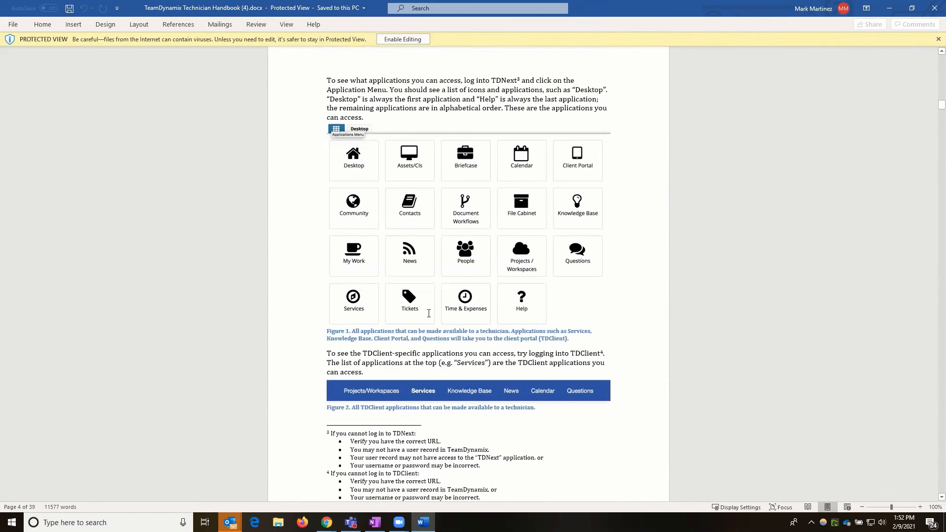
{"action": "scroll", "coordinate": [429, 315], "scroll_direction": "down", "scroll_amount": 3}
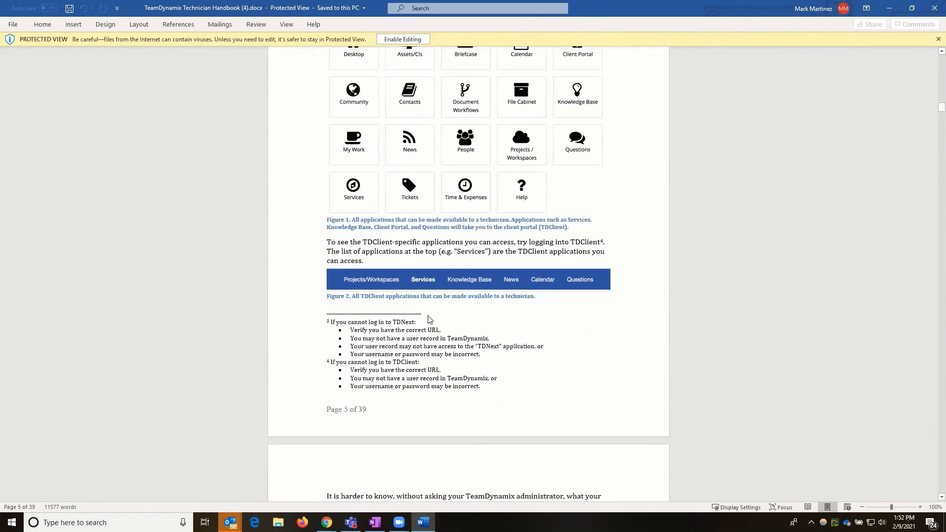
{"action": "scroll", "coordinate": [365, 317], "scroll_direction": "down", "scroll_amount": 3}
{"action": "scroll", "coordinate": [397, 305], "scroll_direction": "down", "scroll_amount": 6}
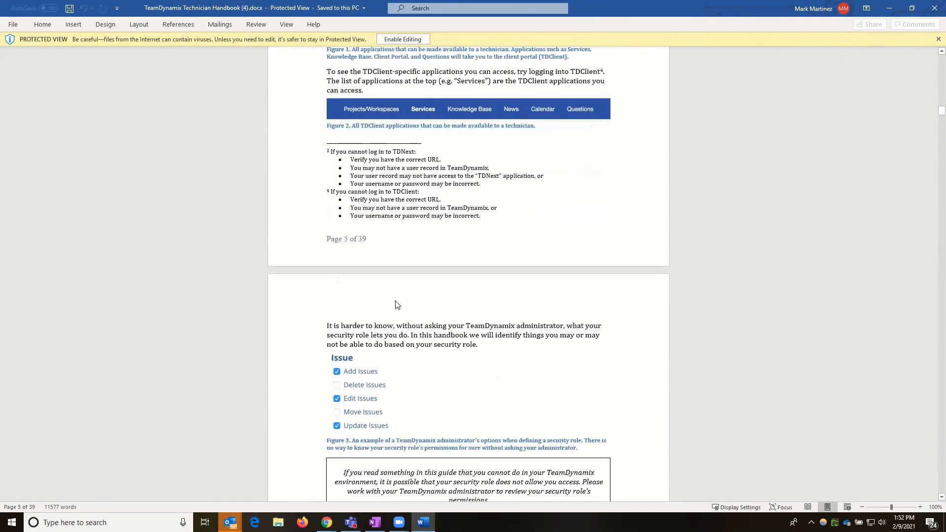
{"action": "scroll", "coordinate": [412, 298], "scroll_direction": "down", "scroll_amount": 8}
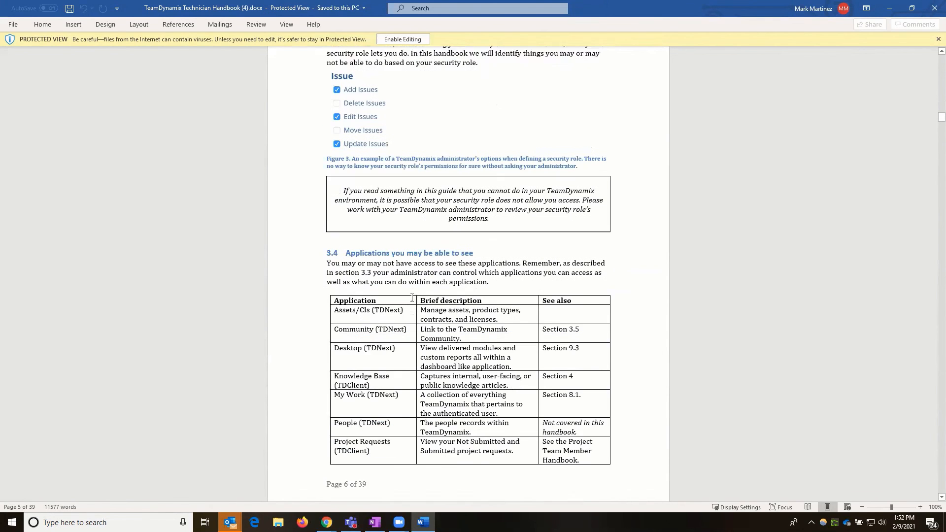
{"action": "scroll", "coordinate": [437, 219], "scroll_direction": "up", "scroll_amount": 1}
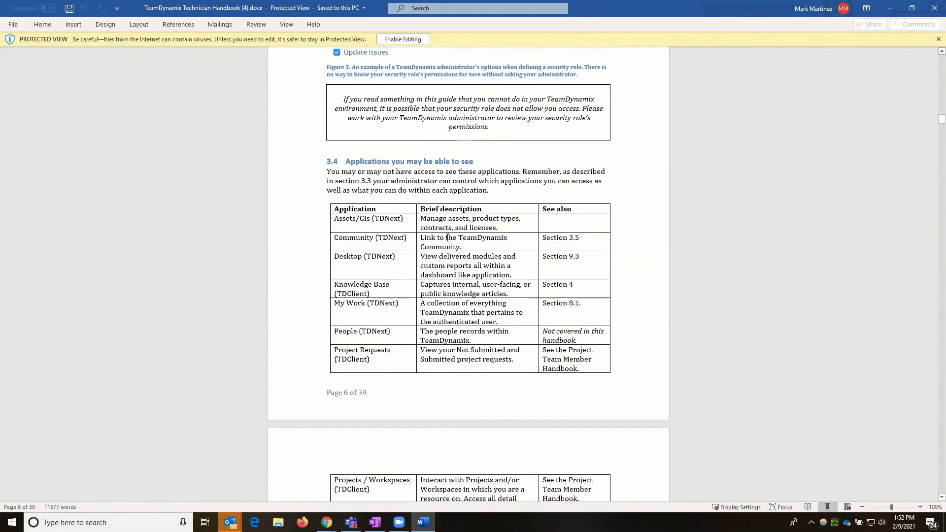
{"action": "scroll", "coordinate": [448, 237], "scroll_direction": "down", "scroll_amount": 6}
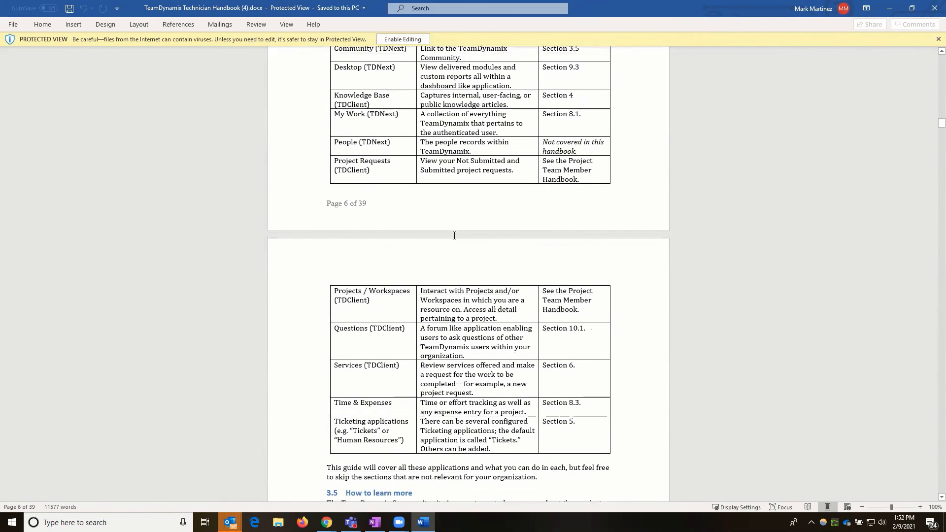
{"action": "scroll", "coordinate": [455, 236], "scroll_direction": "down", "scroll_amount": 11}
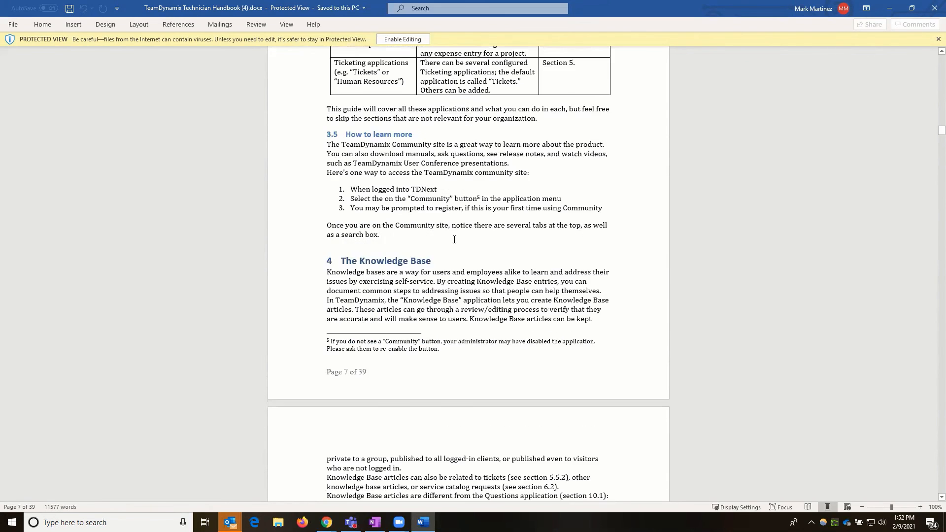
{"action": "scroll", "coordinate": [467, 292], "scroll_direction": "down", "scroll_amount": 5}
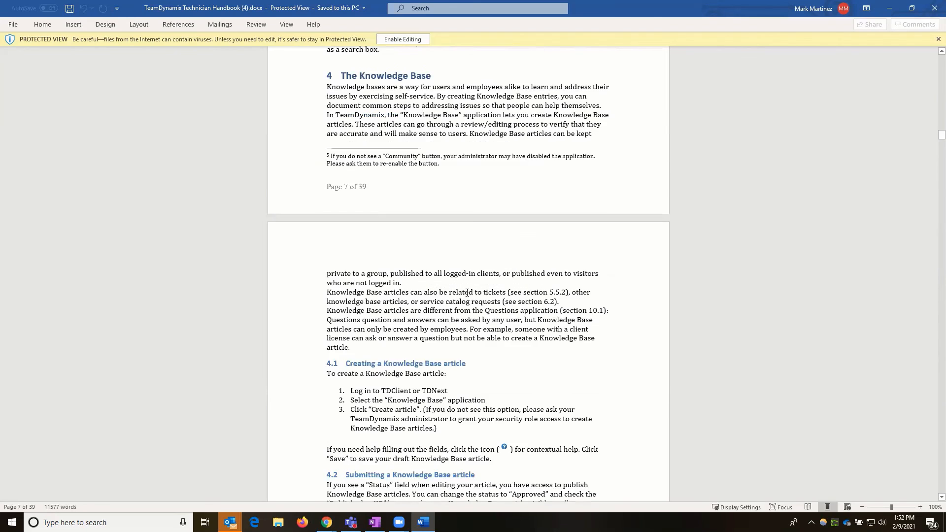
{"action": "scroll", "coordinate": [467, 293], "scroll_direction": "down", "scroll_amount": 4}
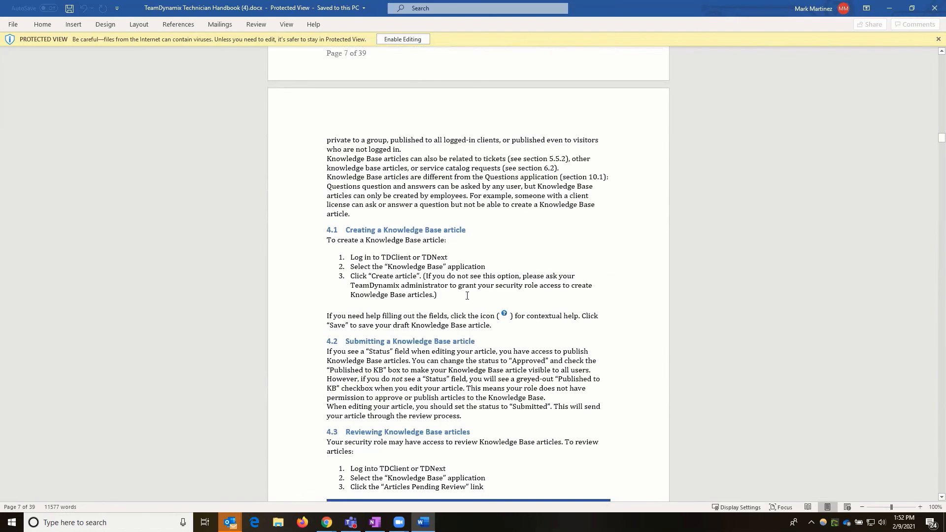
{"action": "scroll", "coordinate": [468, 295], "scroll_direction": "down", "scroll_amount": 12}
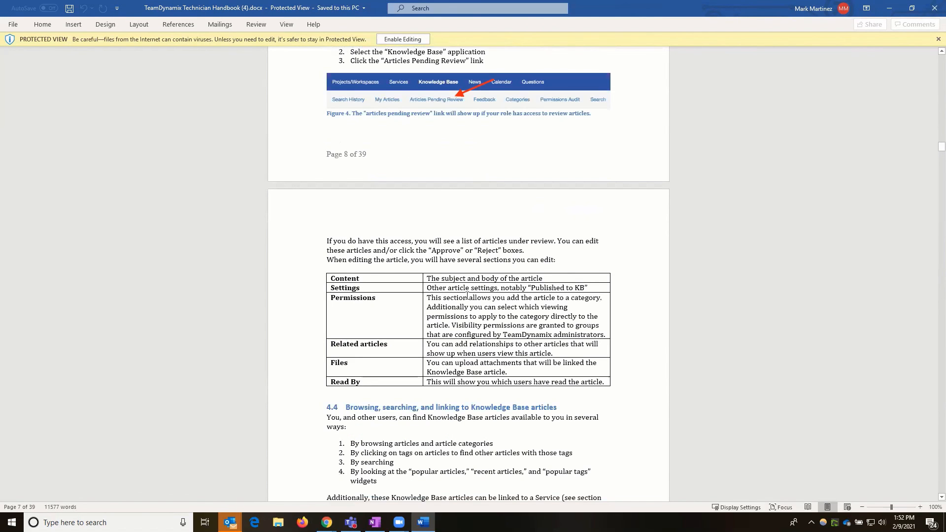
{"action": "scroll", "coordinate": [467, 296], "scroll_direction": "down", "scroll_amount": 20}
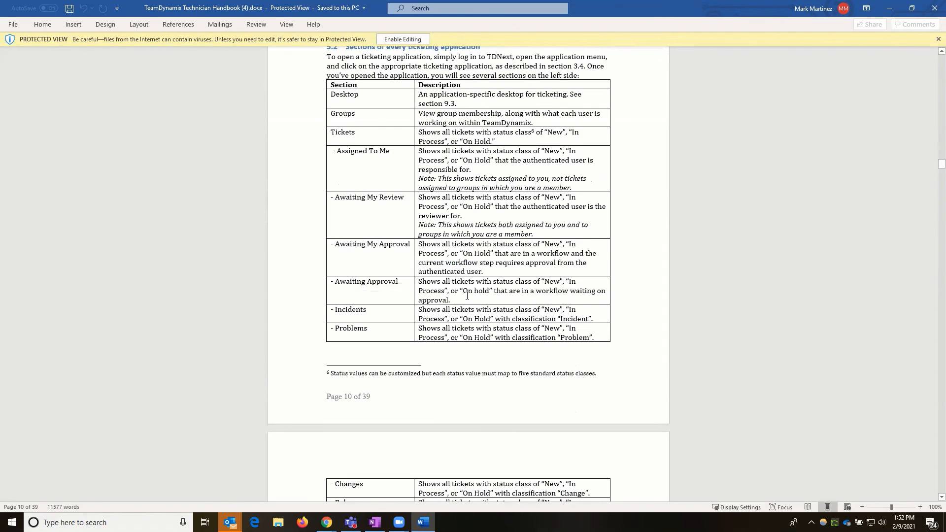
{"action": "scroll", "coordinate": [468, 296], "scroll_direction": "up", "scroll_amount": 6}
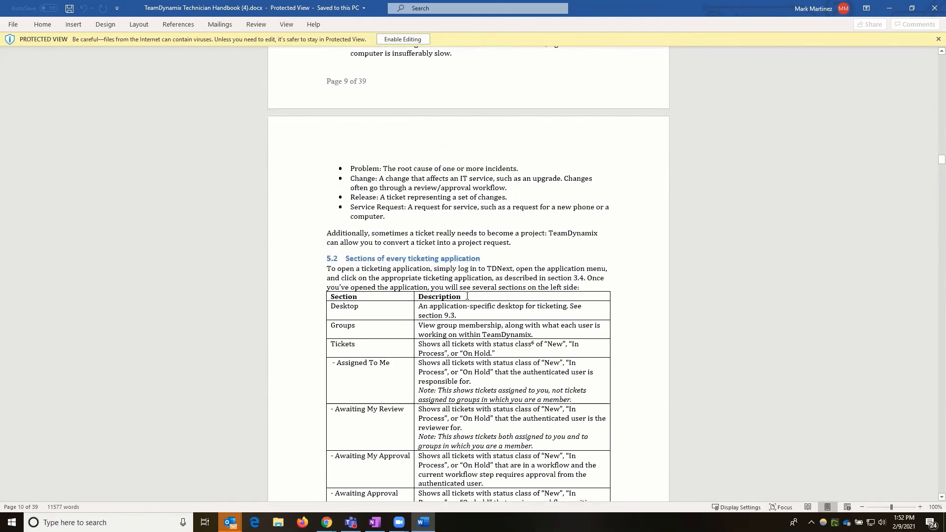
{"action": "scroll", "coordinate": [467, 296], "scroll_direction": "down", "scroll_amount": 20}
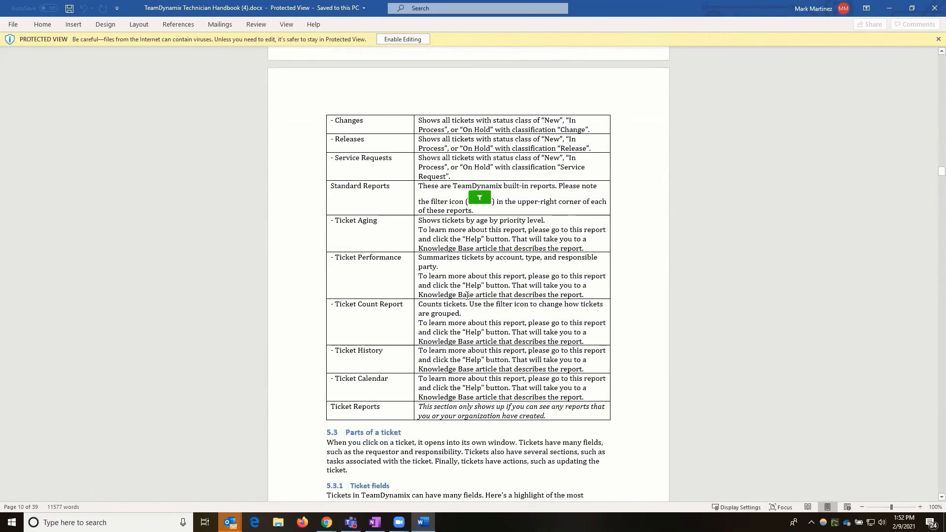
{"action": "scroll", "coordinate": [407, 218], "scroll_direction": "down", "scroll_amount": 2}
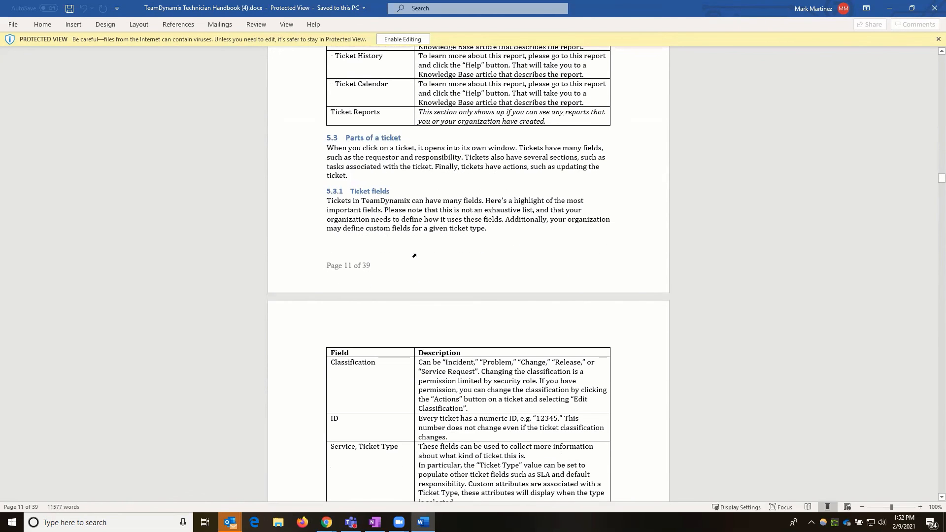
{"action": "scroll", "coordinate": [433, 254], "scroll_direction": "down", "scroll_amount": 3}
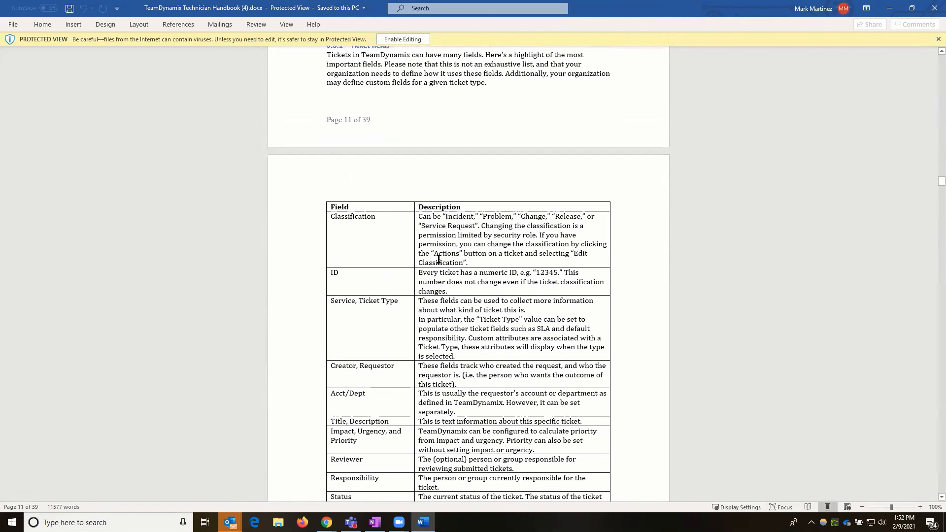
{"action": "scroll", "coordinate": [353, 111], "scroll_direction": "down", "scroll_amount": 20}
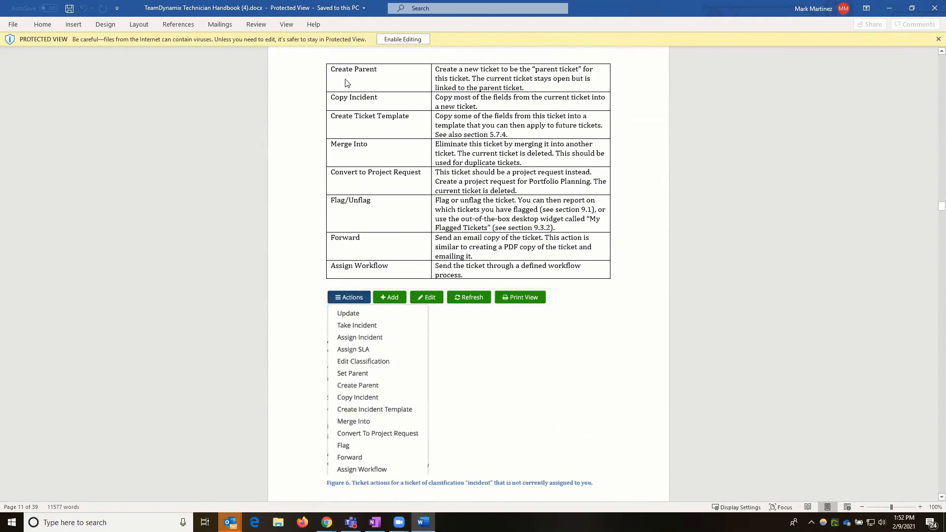
{"action": "scroll", "coordinate": [360, 235], "scroll_direction": "down", "scroll_amount": 5}
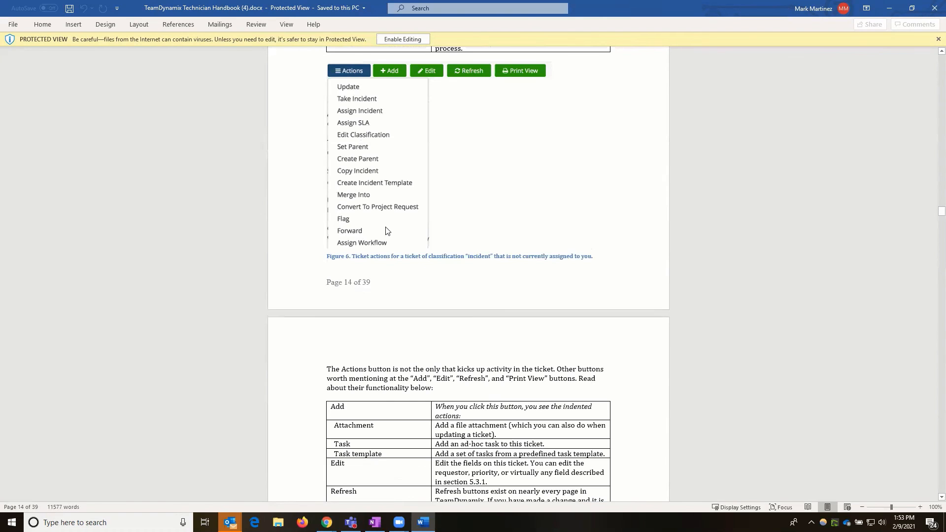
{"action": "scroll", "coordinate": [376, 321], "scroll_direction": "down", "scroll_amount": 10}
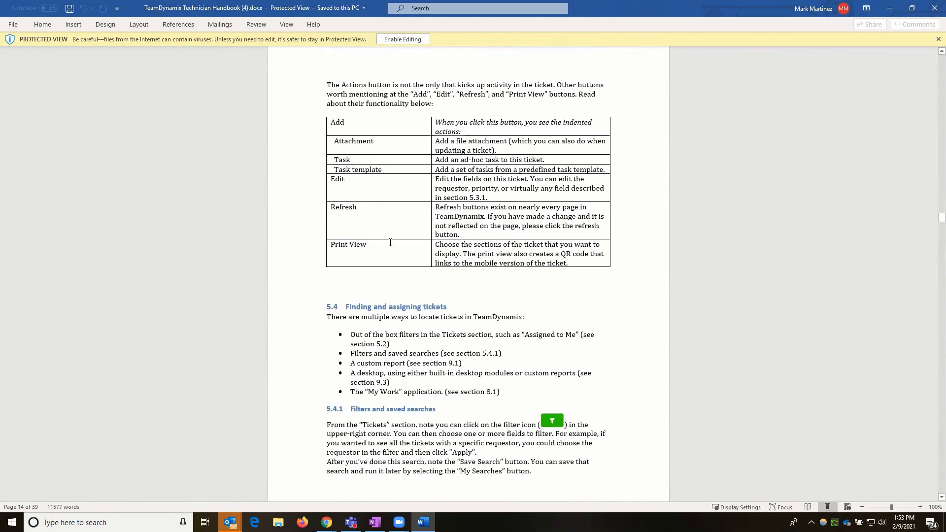
{"action": "scroll", "coordinate": [390, 243], "scroll_direction": "down", "scroll_amount": 8}
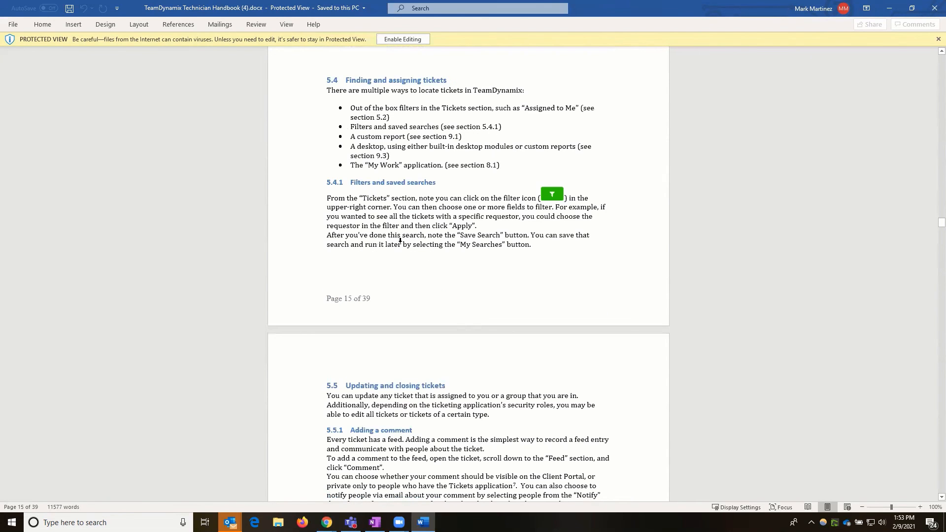
{"action": "scroll", "coordinate": [400, 240], "scroll_direction": "down", "scroll_amount": 15}
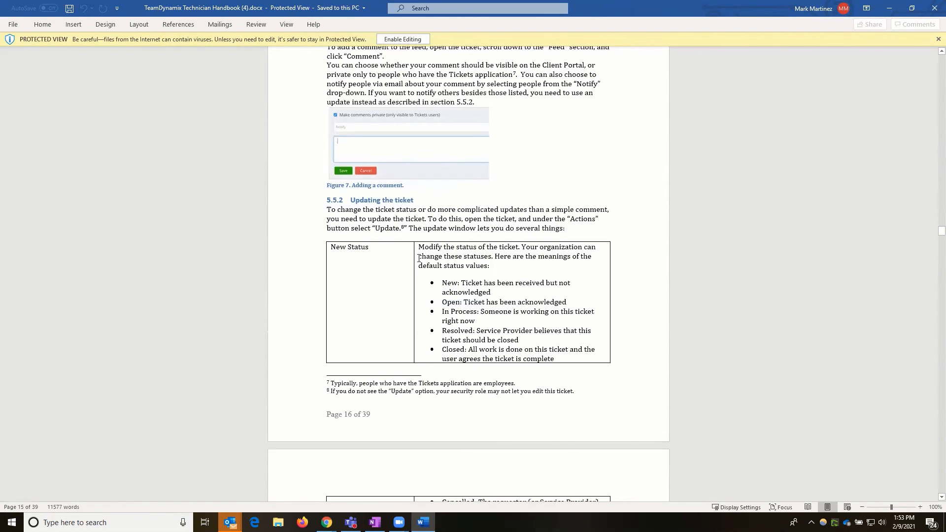
{"action": "scroll", "coordinate": [413, 255], "scroll_direction": "down", "scroll_amount": 14}
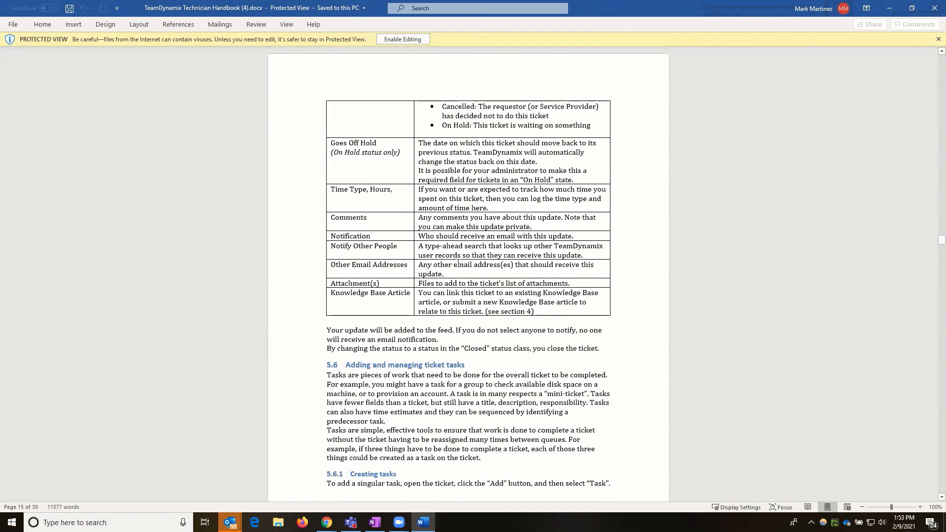
{"action": "scroll", "coordinate": [459, 263], "scroll_direction": "down", "scroll_amount": 20}
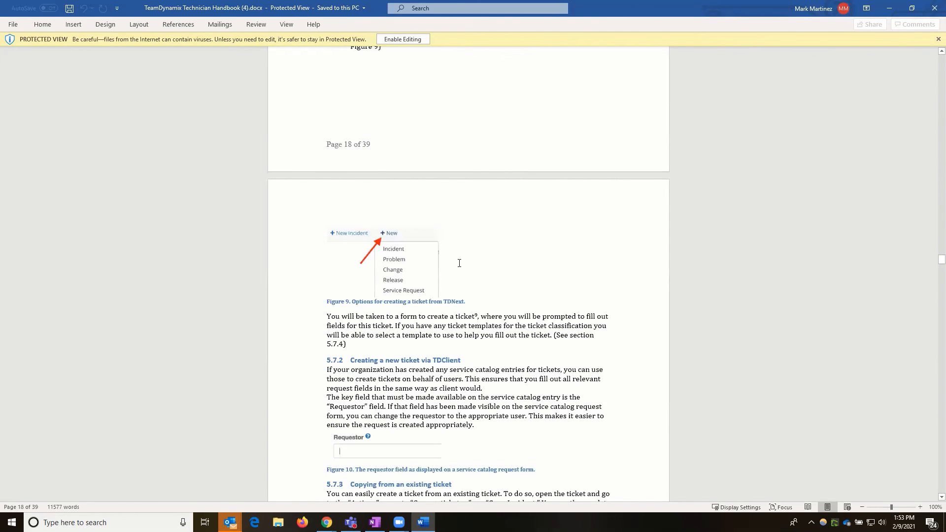
{"action": "scroll", "coordinate": [460, 263], "scroll_direction": "down", "scroll_amount": 8}
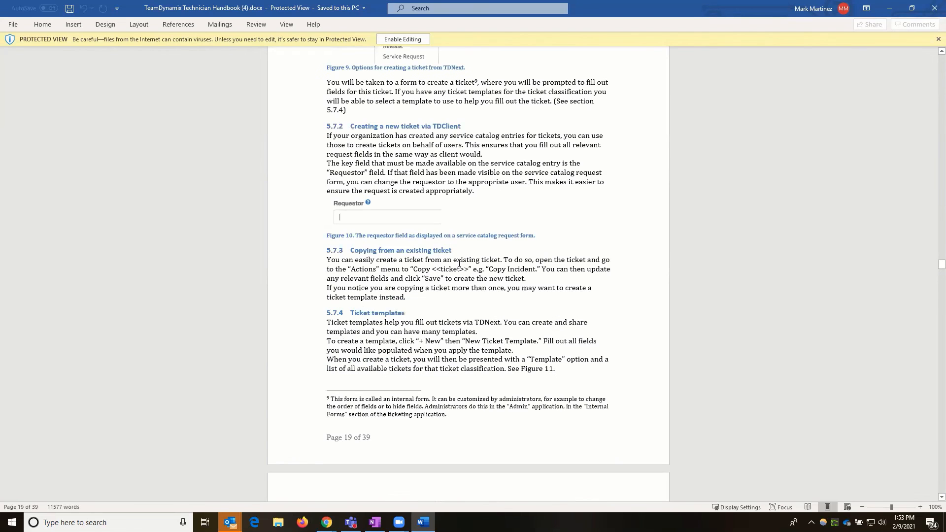
{"action": "scroll", "coordinate": [477, 214], "scroll_direction": "down", "scroll_amount": 14}
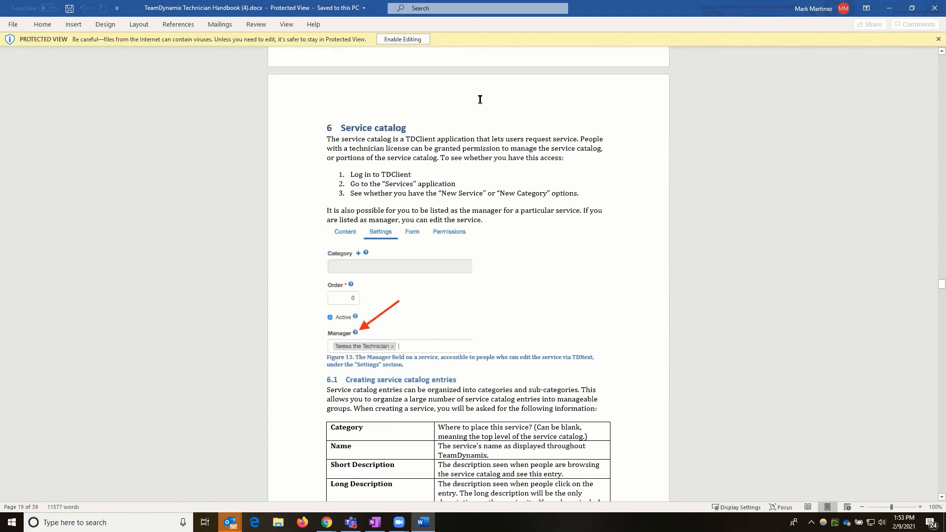
{"action": "scroll", "coordinate": [430, 99], "scroll_direction": "down", "scroll_amount": 20}
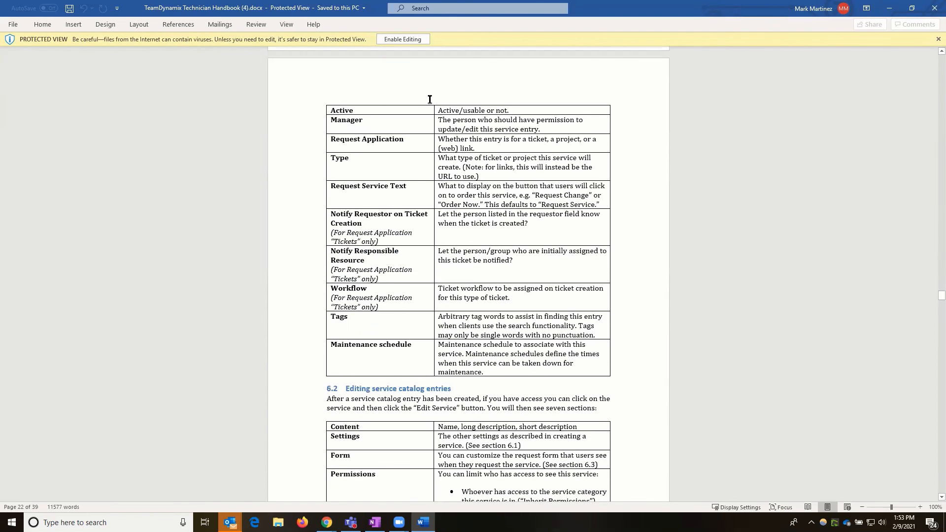